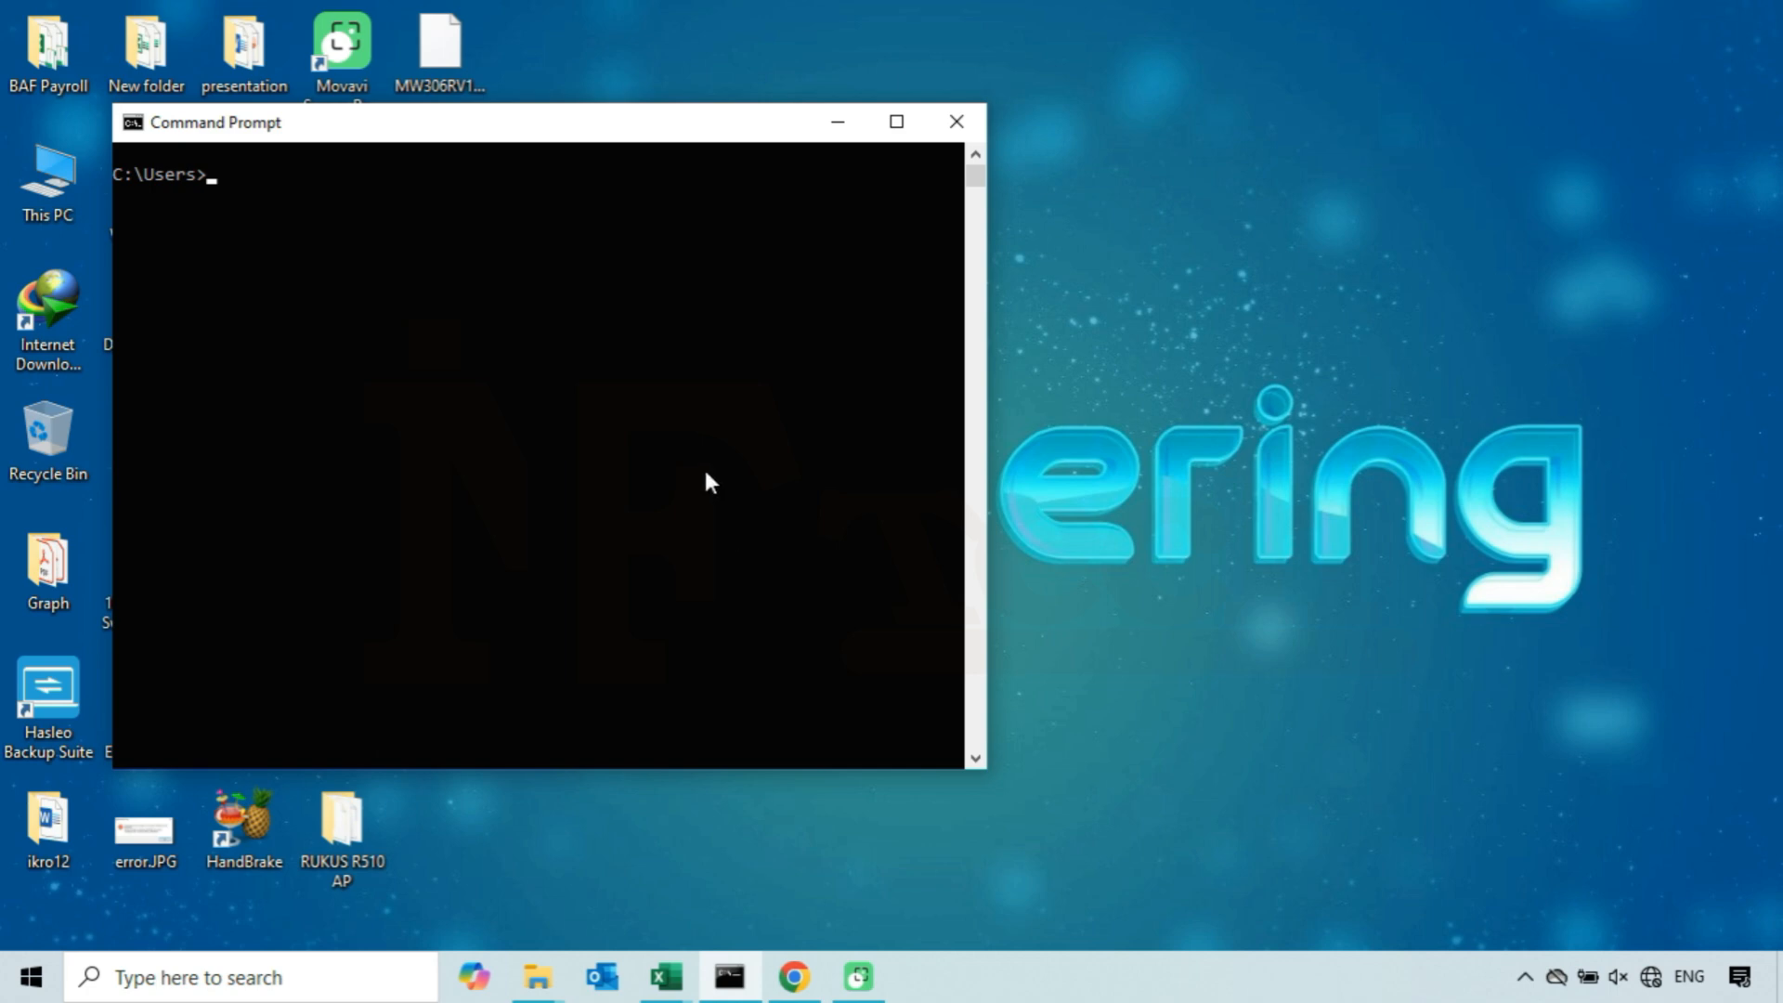
- Run ipconfig in Command Prompt and highlight the Ethernet adapter's IPv4 address
{"action": "type", "text": "ipconfig"}
{"action": "key", "text": "Return"}
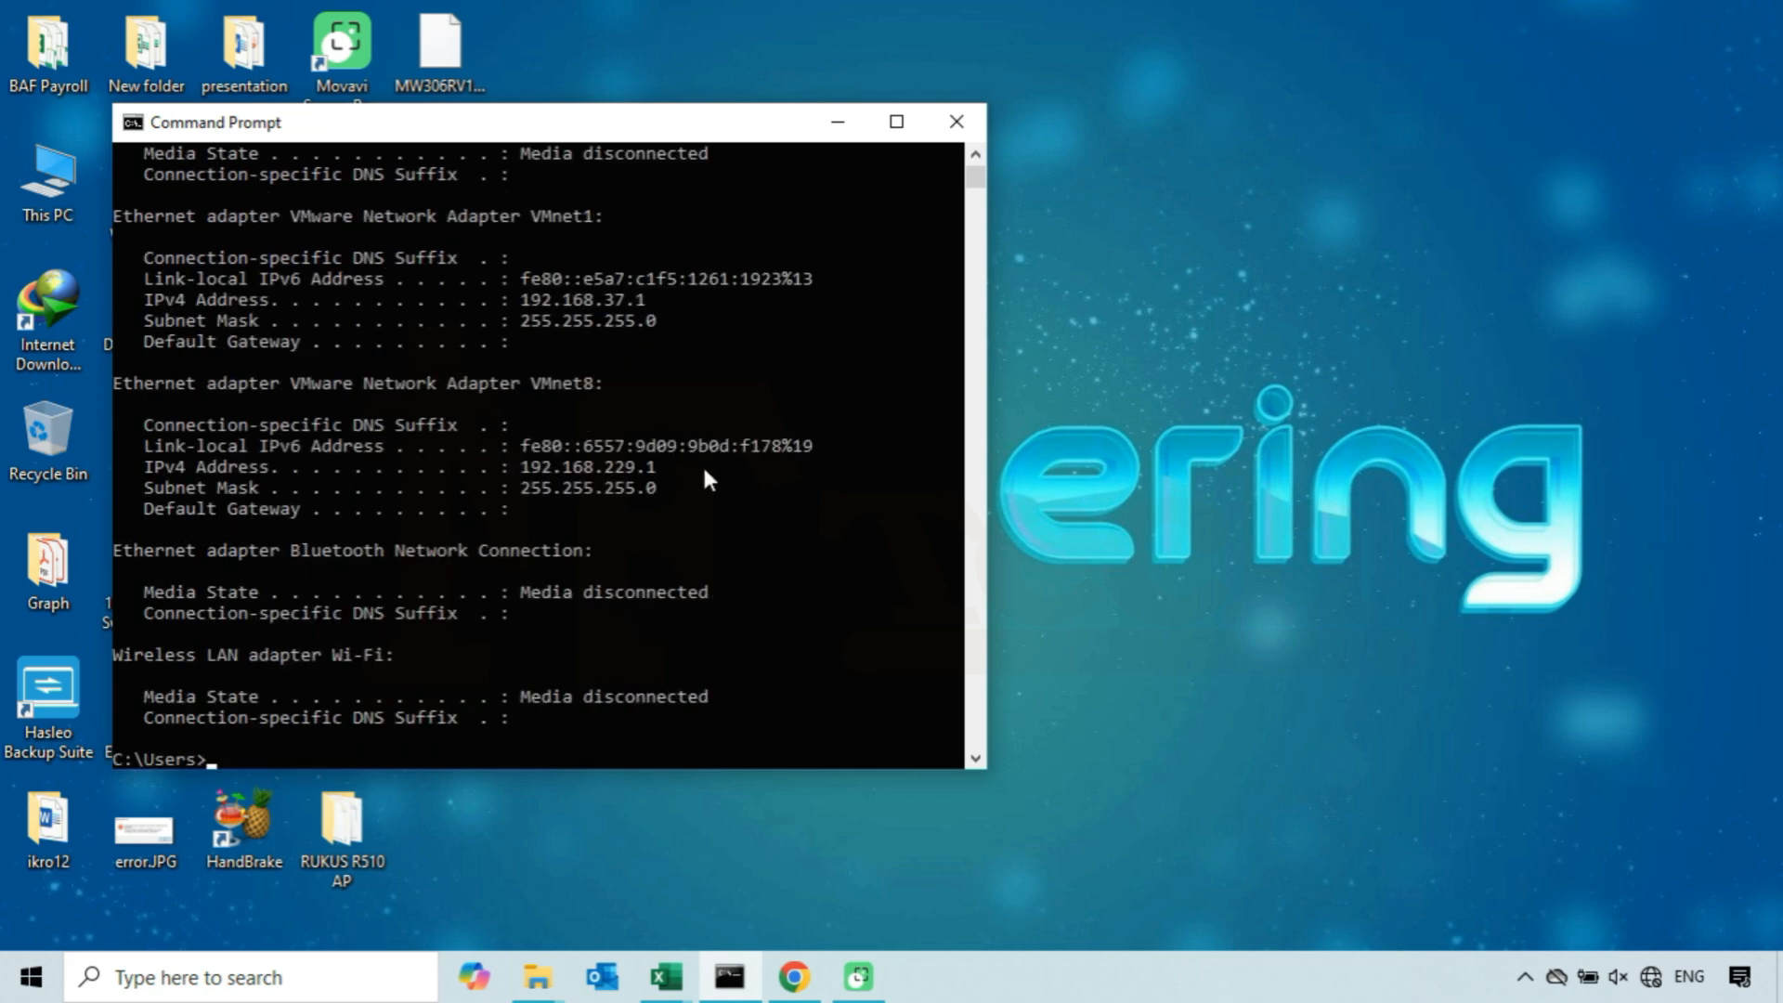
{"action": "scroll", "coordinate": [704, 472], "scroll_direction": "up", "scroll_amount": 5}
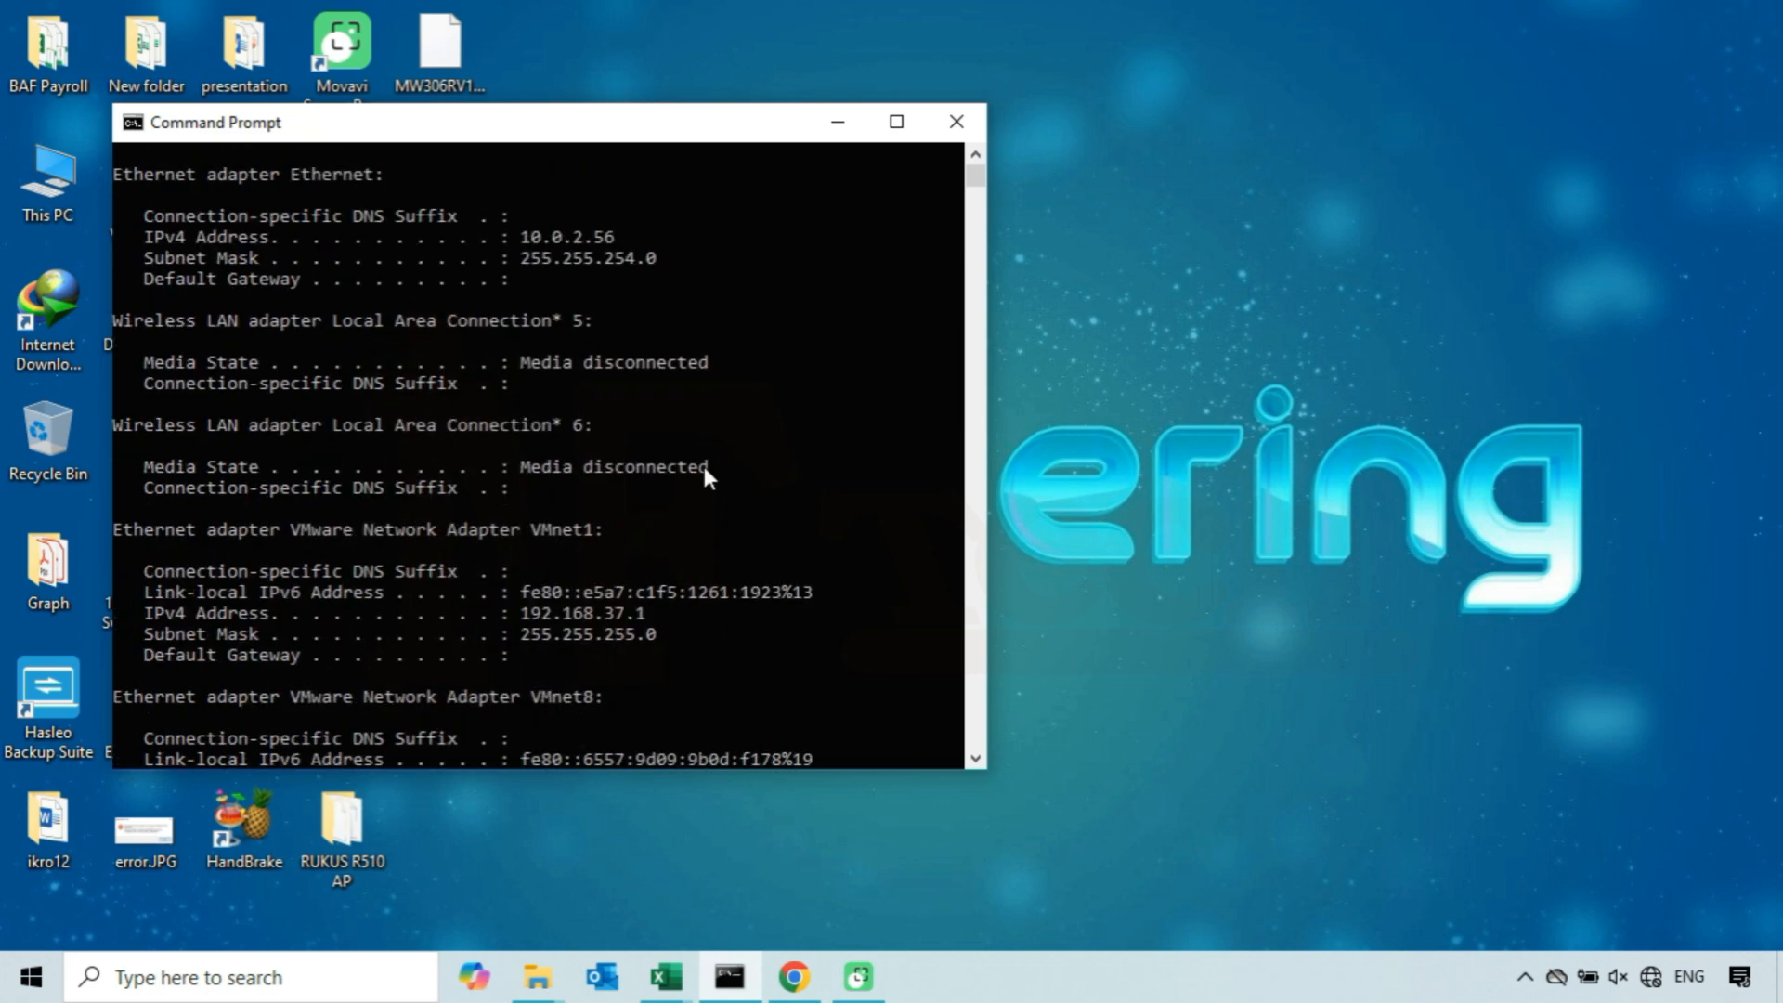
{"action": "scroll", "coordinate": [704, 471], "scroll_direction": "up", "scroll_amount": 2}
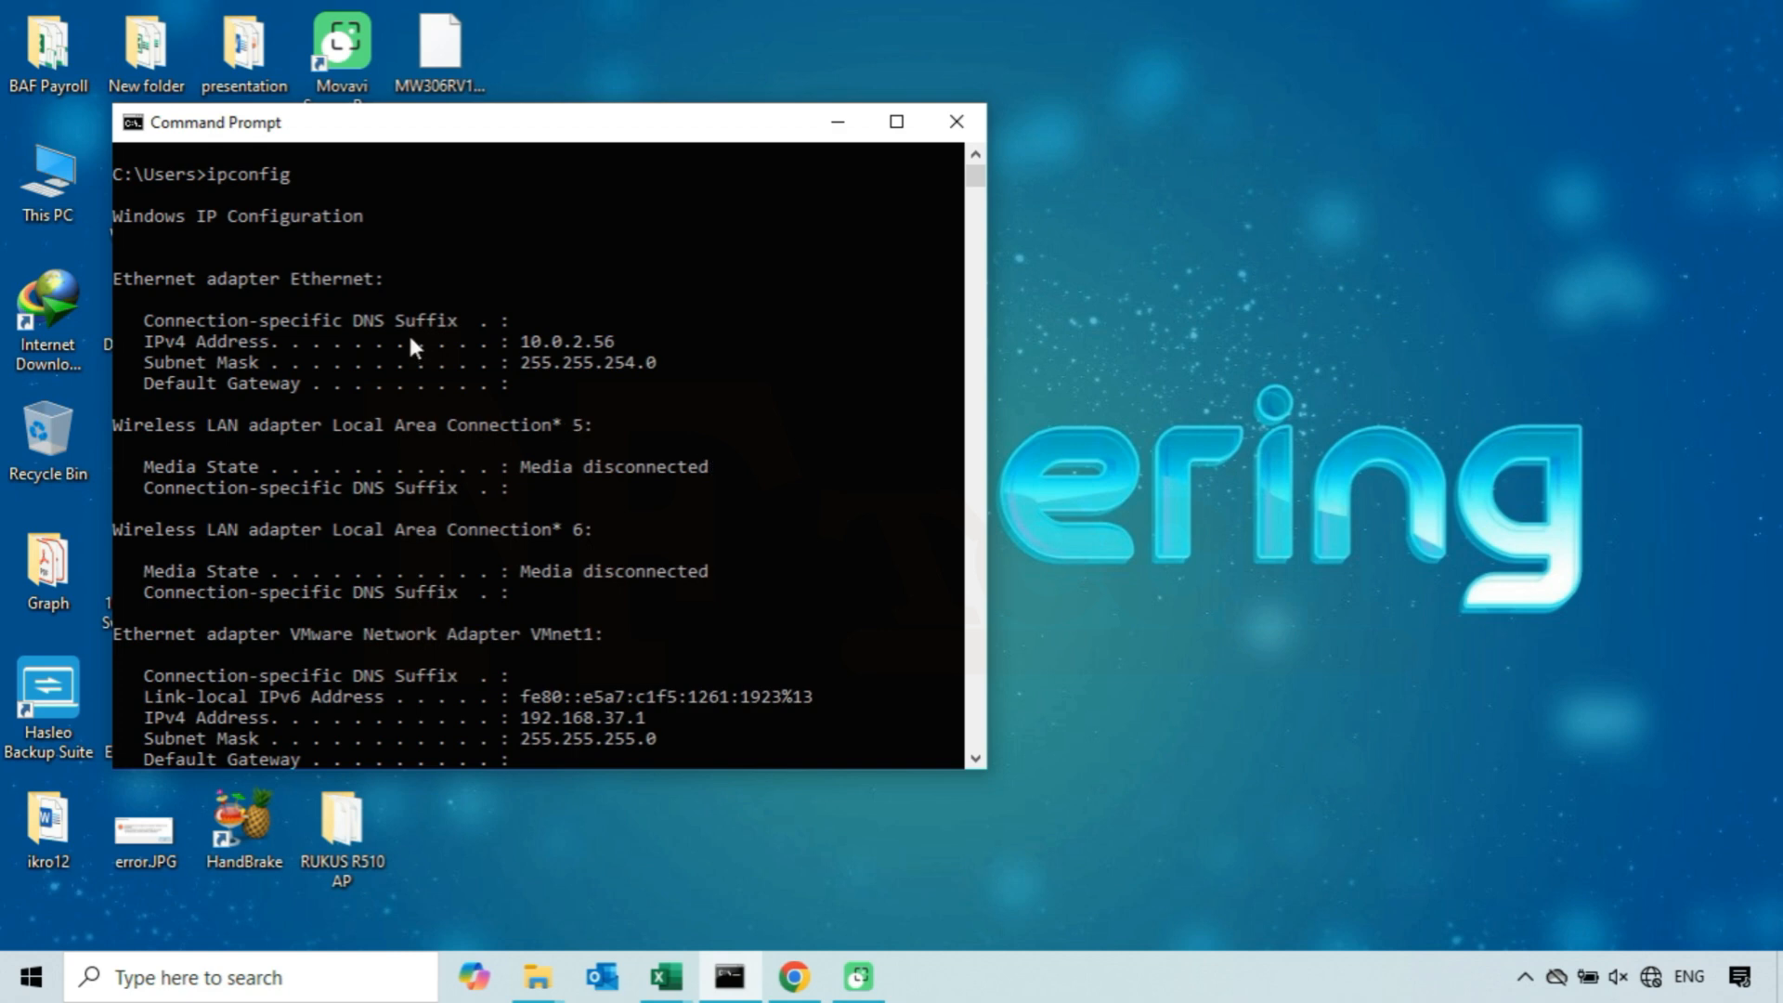
{"action": "left_click_drag", "start_coordinate": [382, 280], "coordinate": [177, 282]}
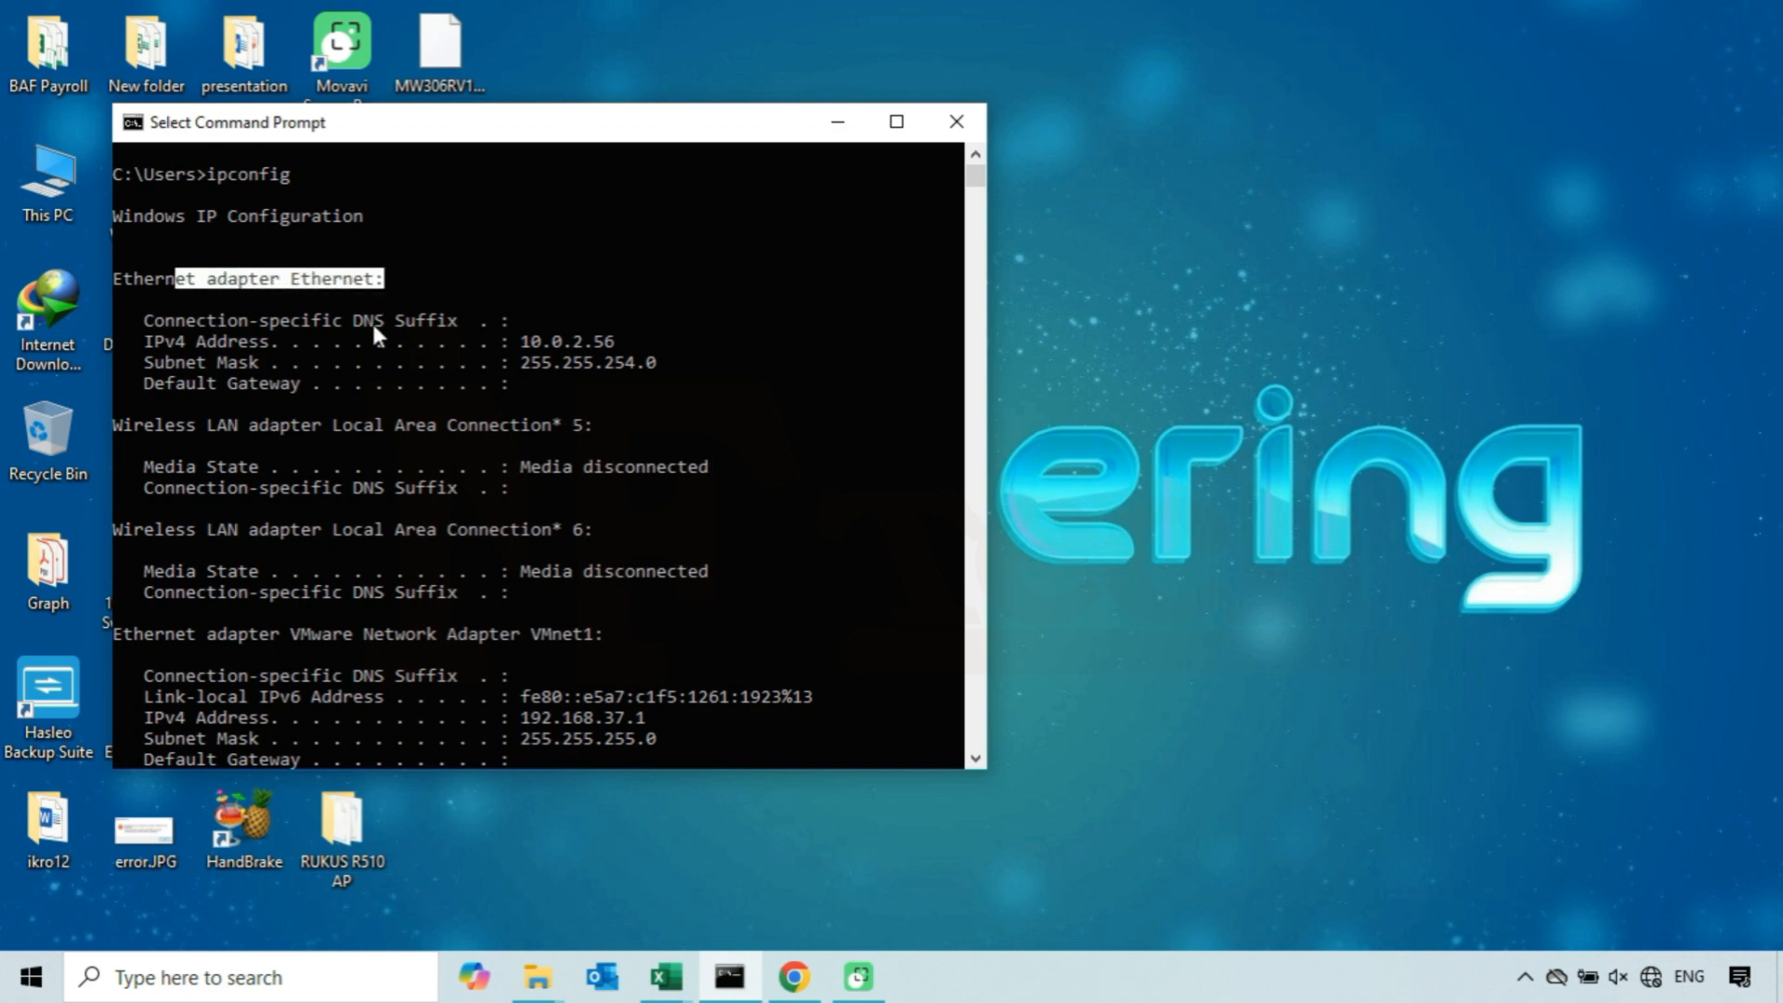
{"action": "left_click_drag", "start_coordinate": [523, 341], "coordinate": [596, 353]}
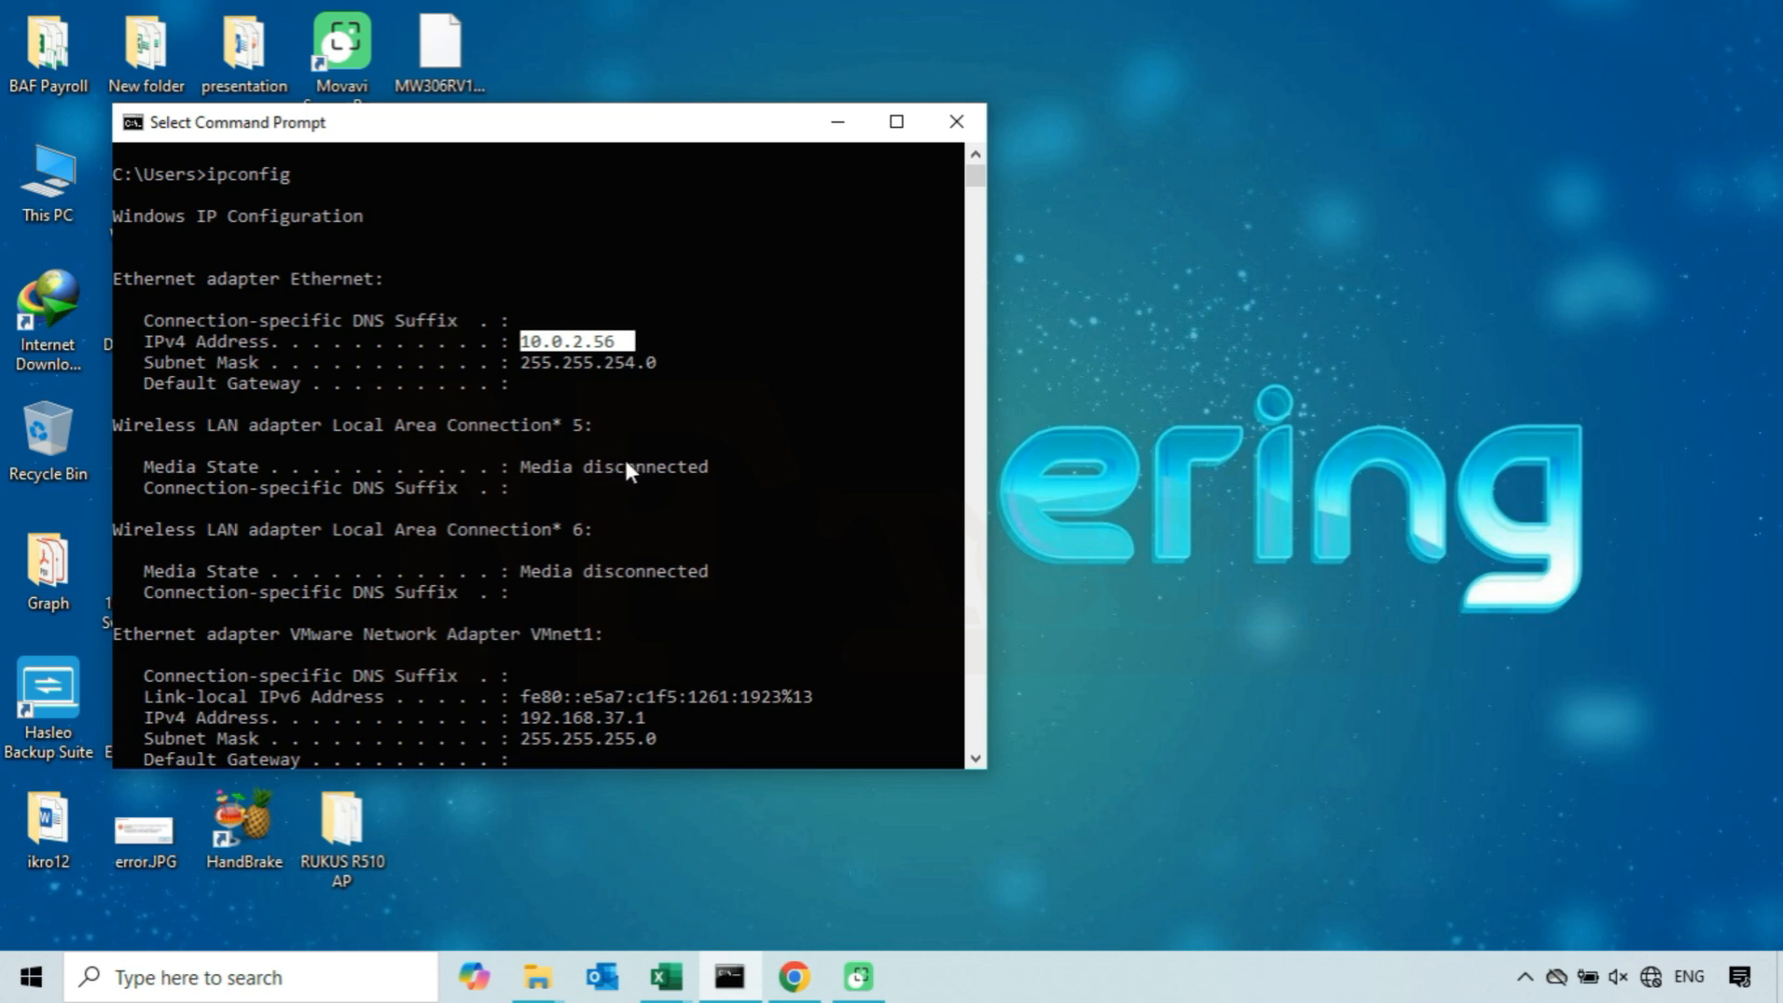
{"action": "scroll", "coordinate": [627, 464], "scroll_direction": "down", "scroll_amount": 5}
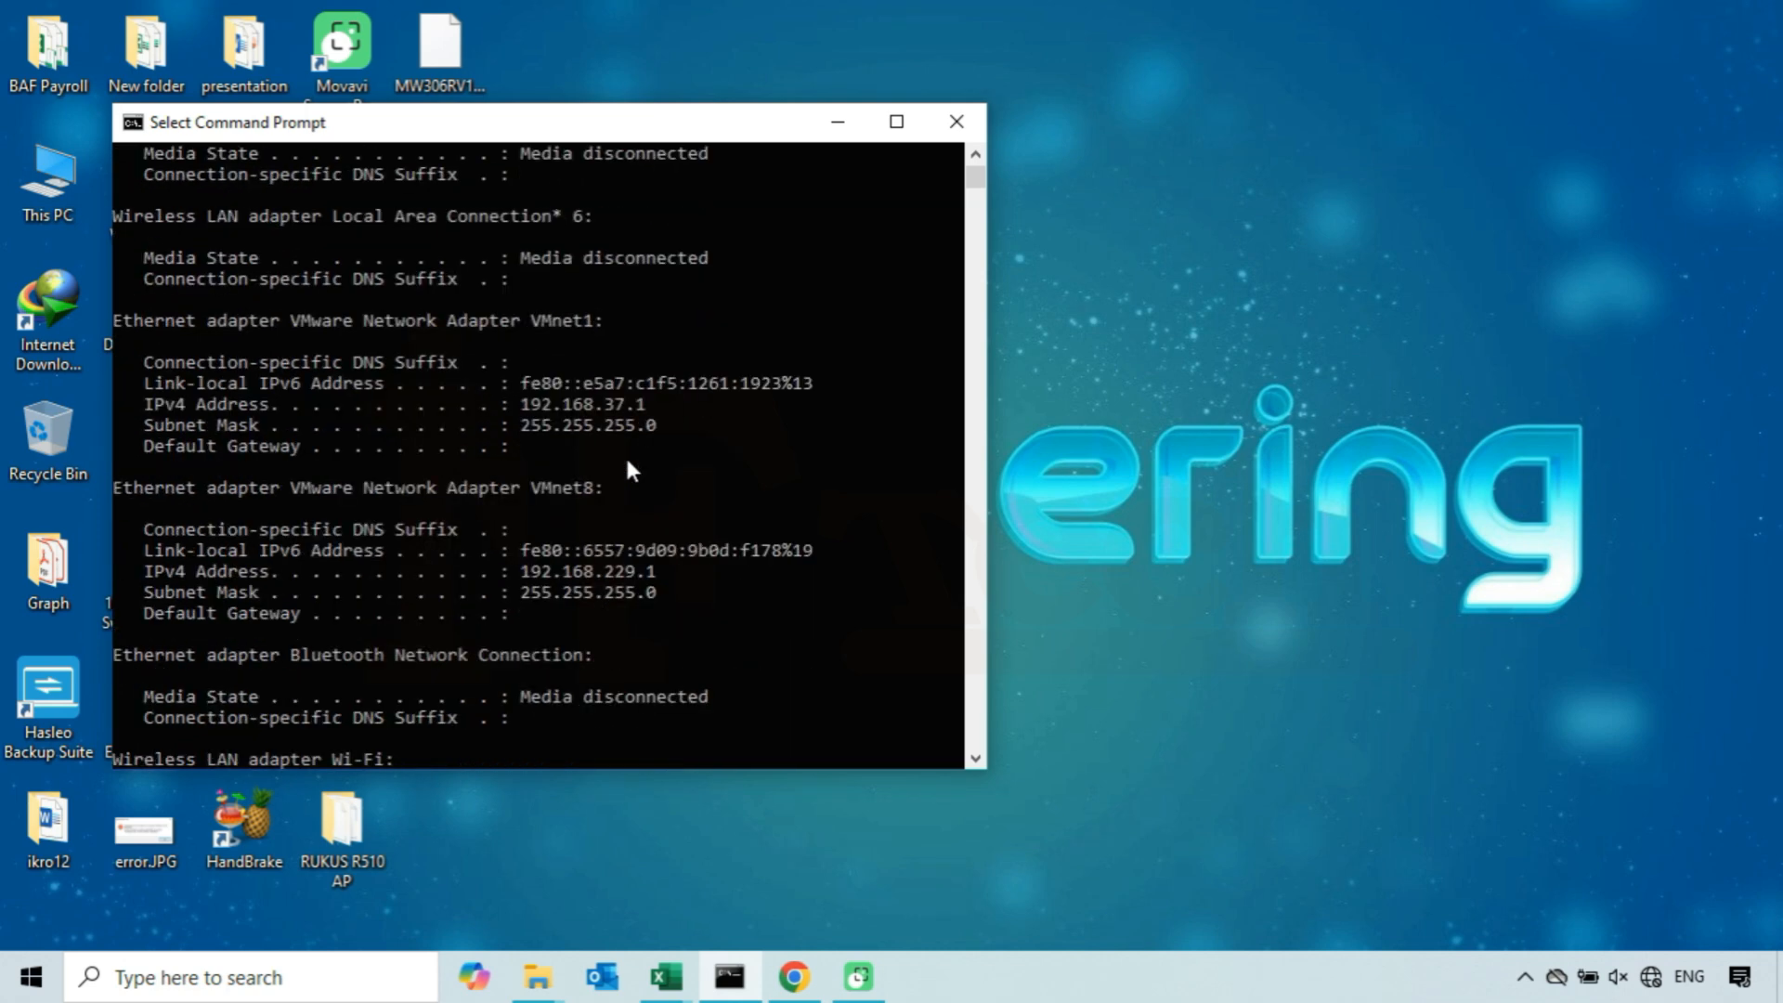
- Clear the Command Prompt screen with cls and minimize its window
{"action": "type", "text": "cls"}
{"action": "key", "text": "Return"}
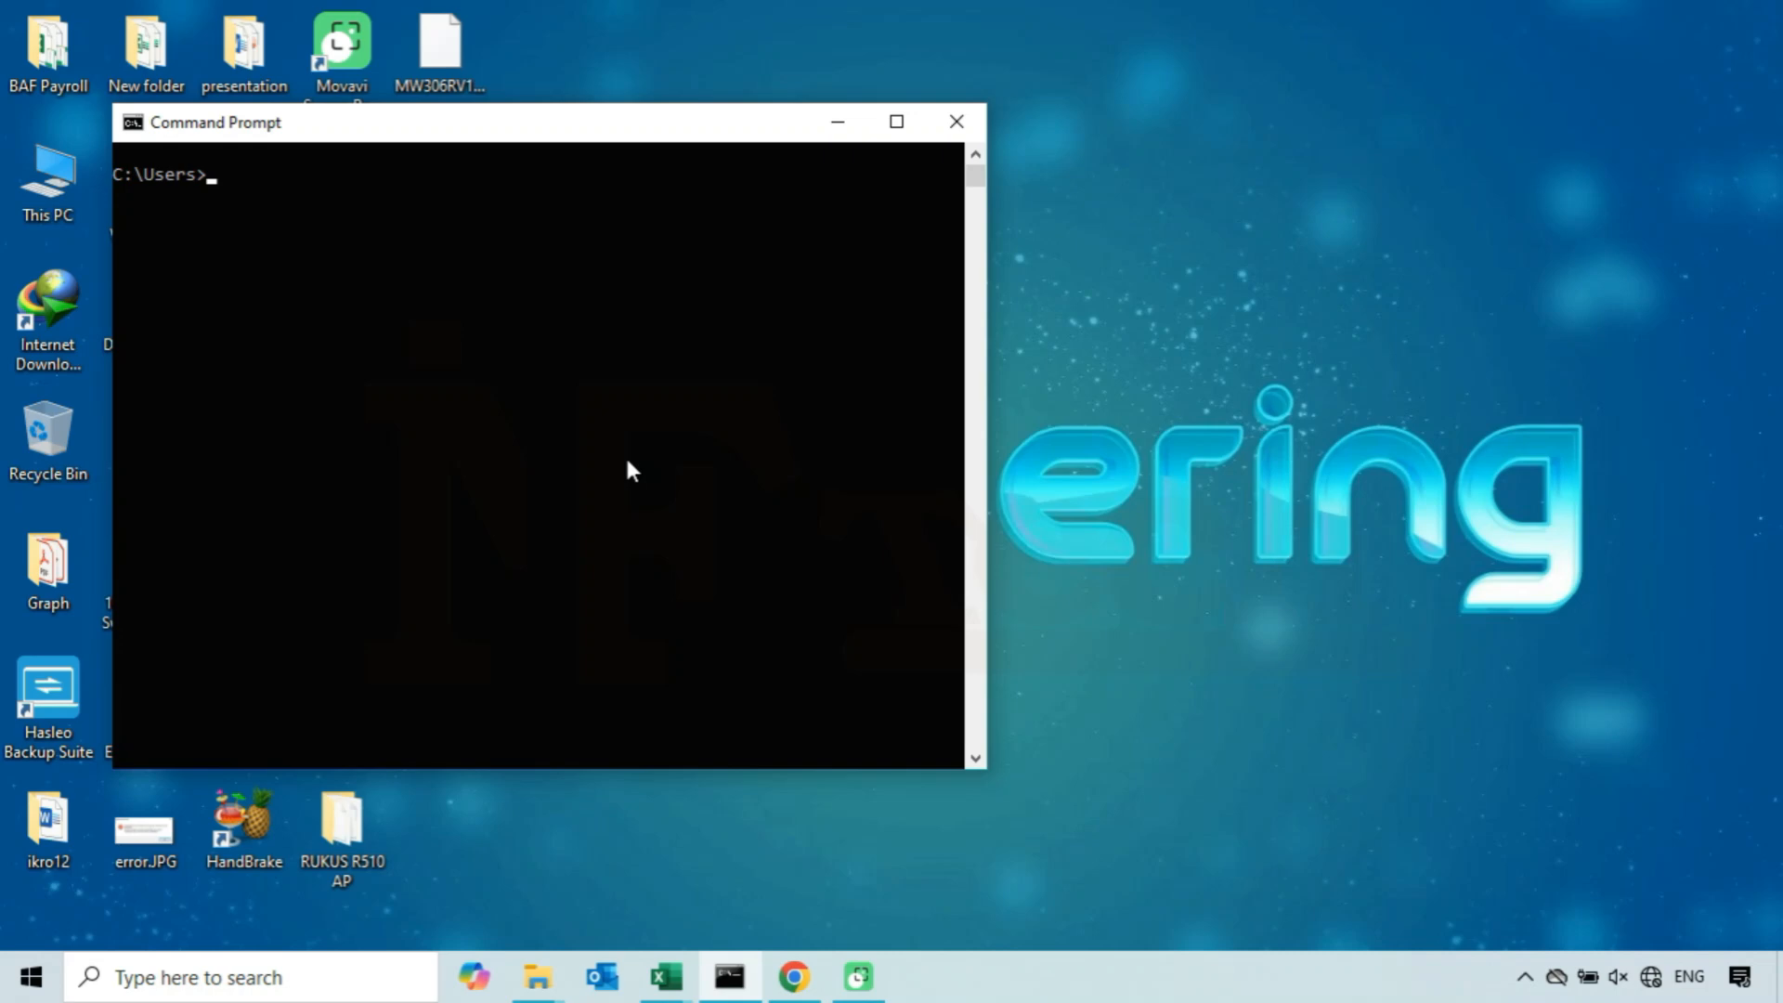
{"action": "left_click", "coordinate": [839, 124]}
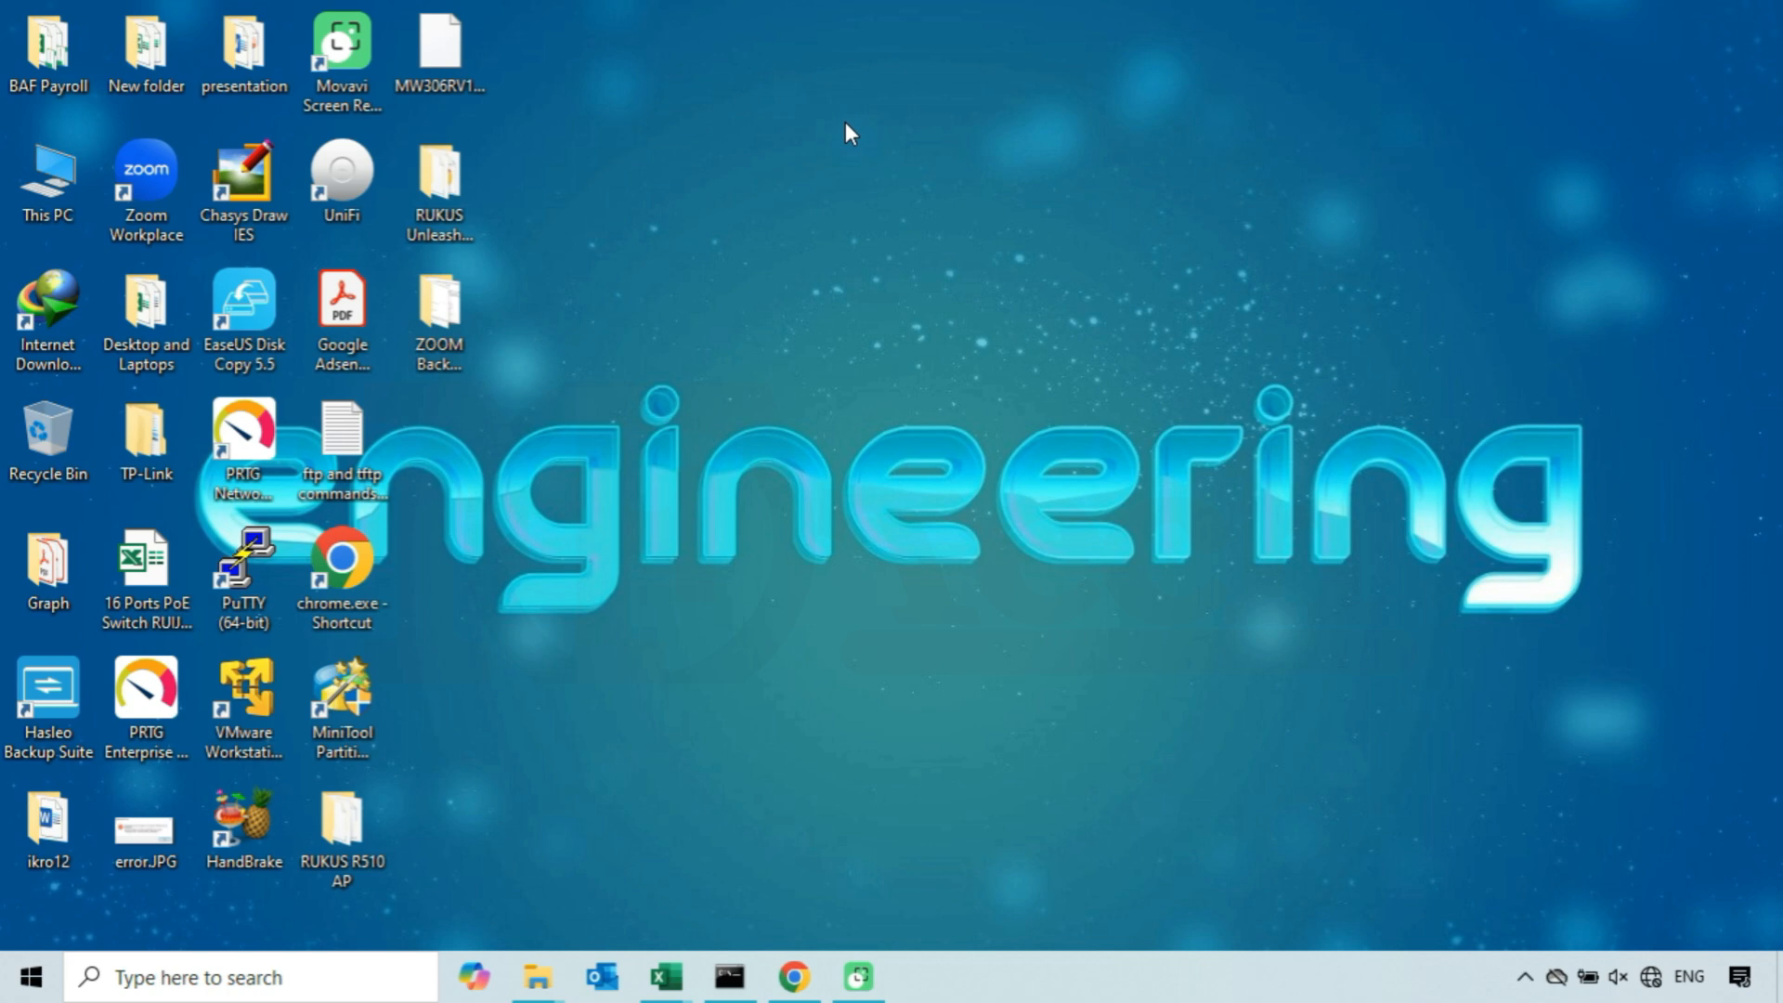
{"action": "left_click", "coordinate": [794, 976]}
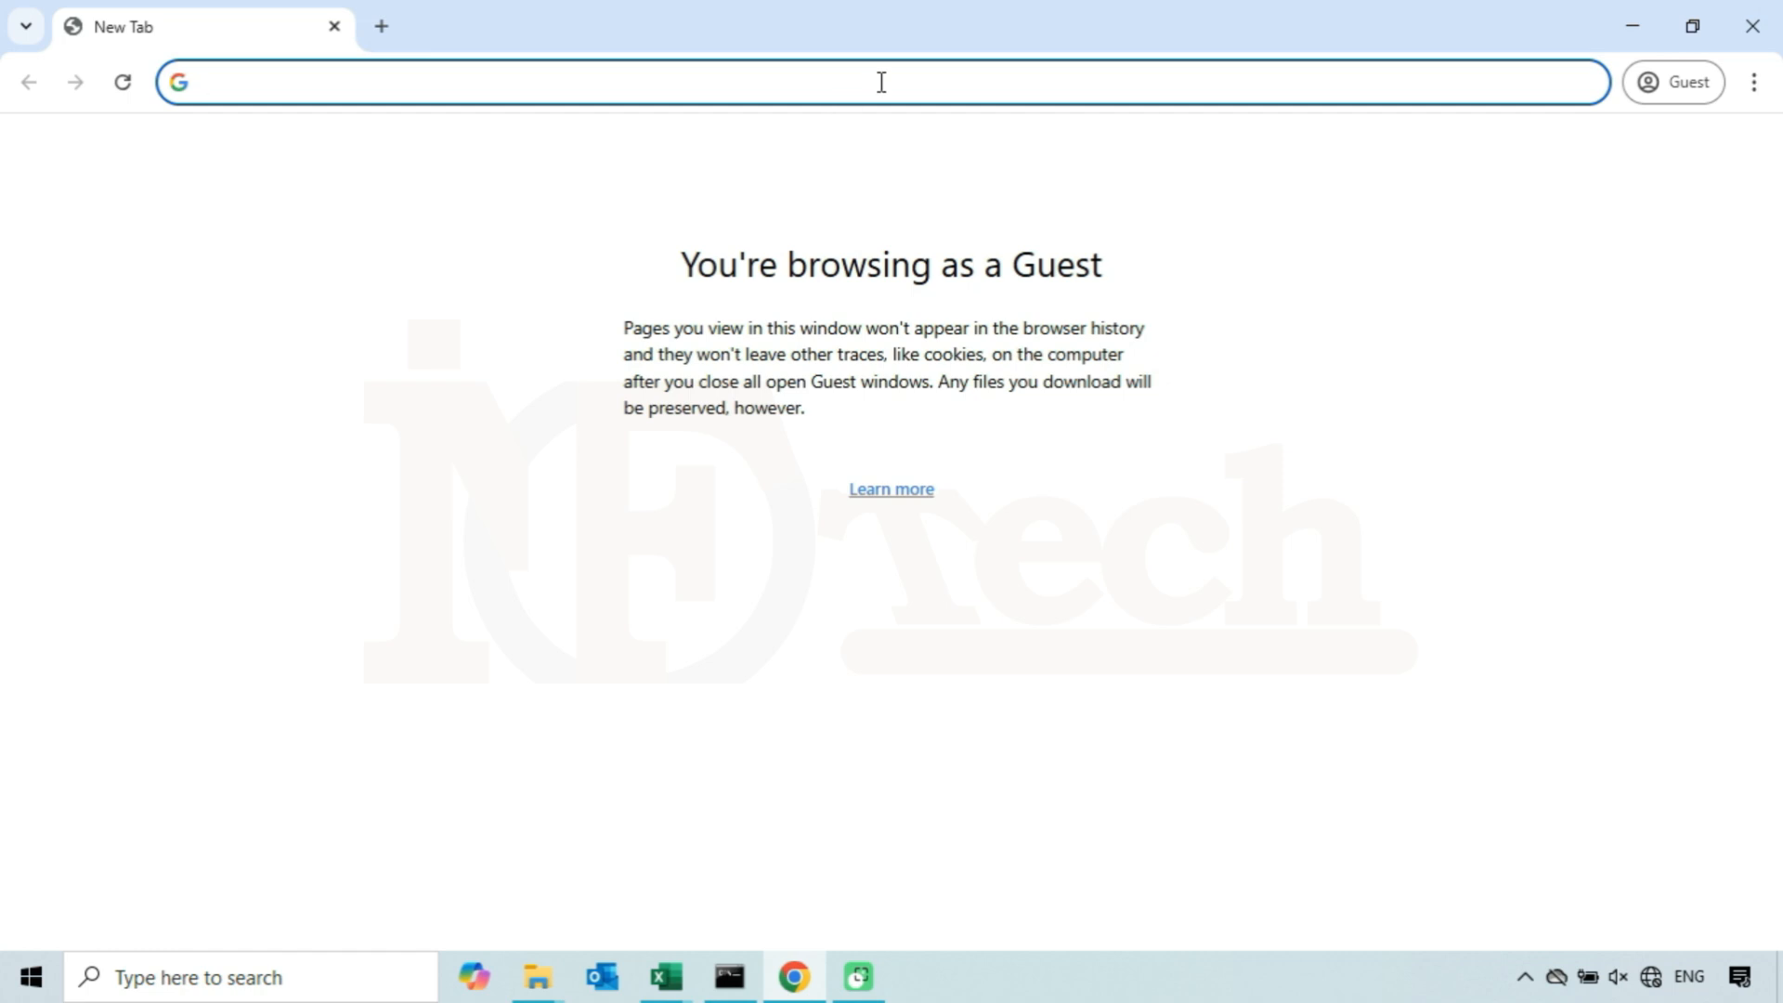
{"action": "type", "text": "https:"}
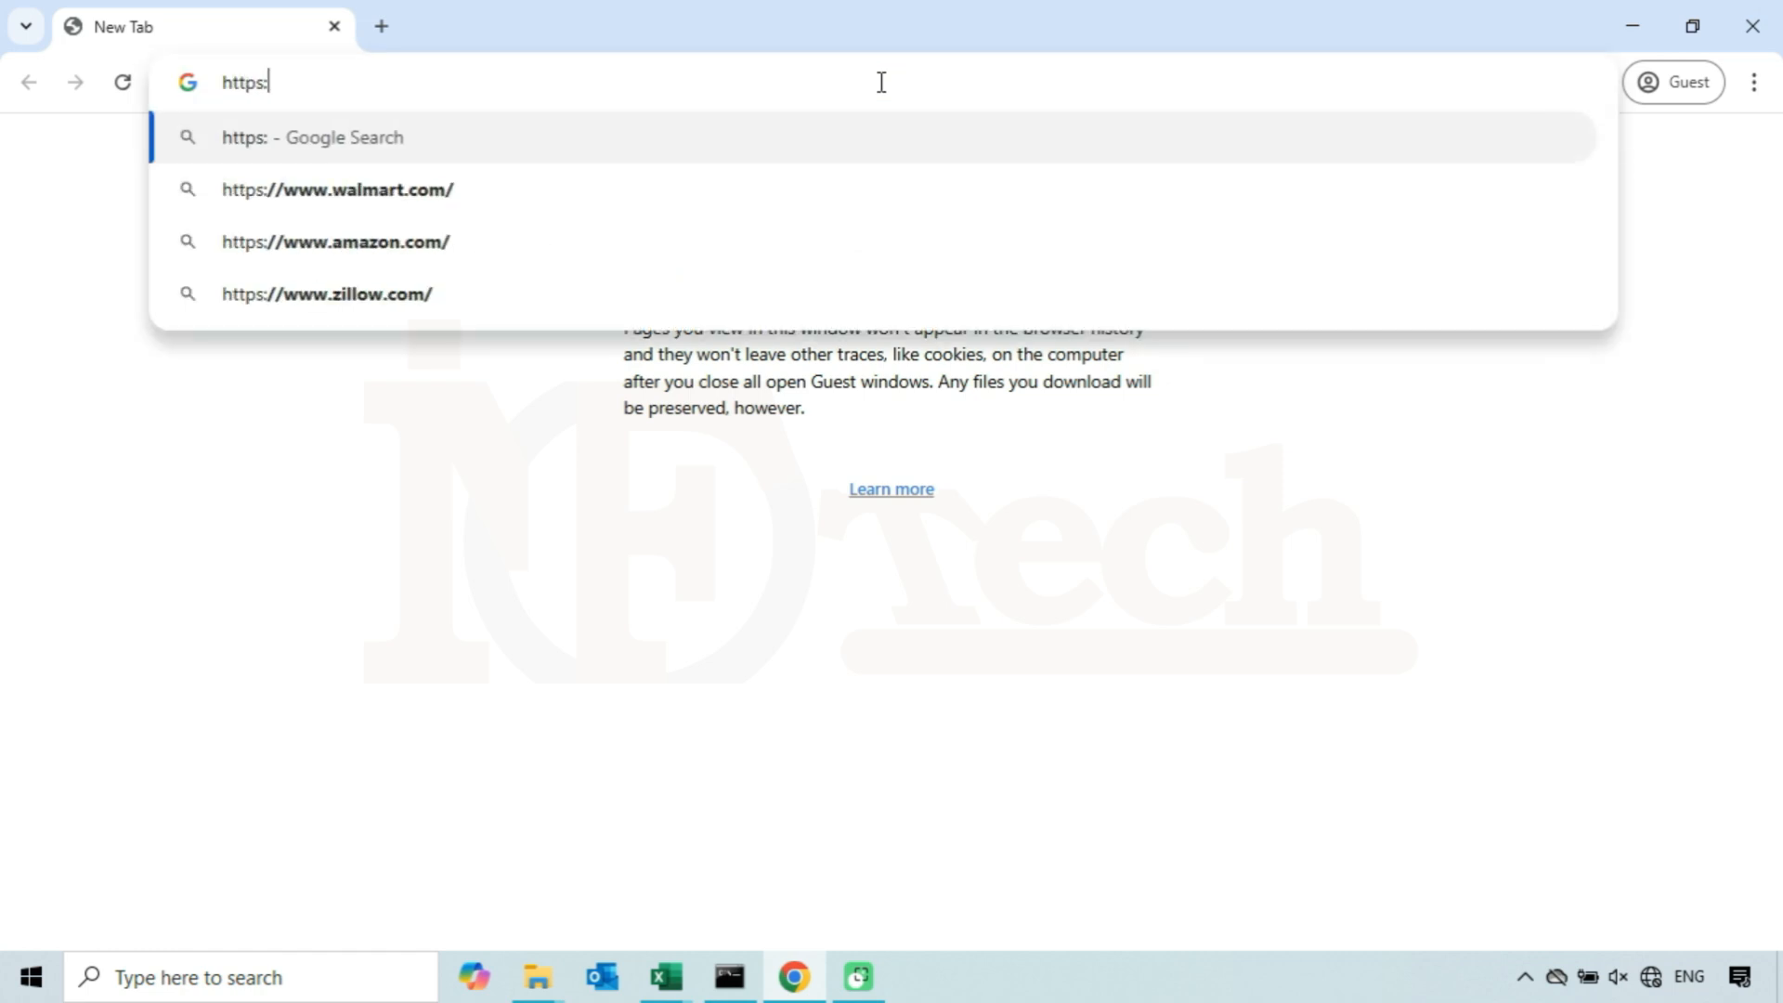
{"action": "type", "text": "//1"}
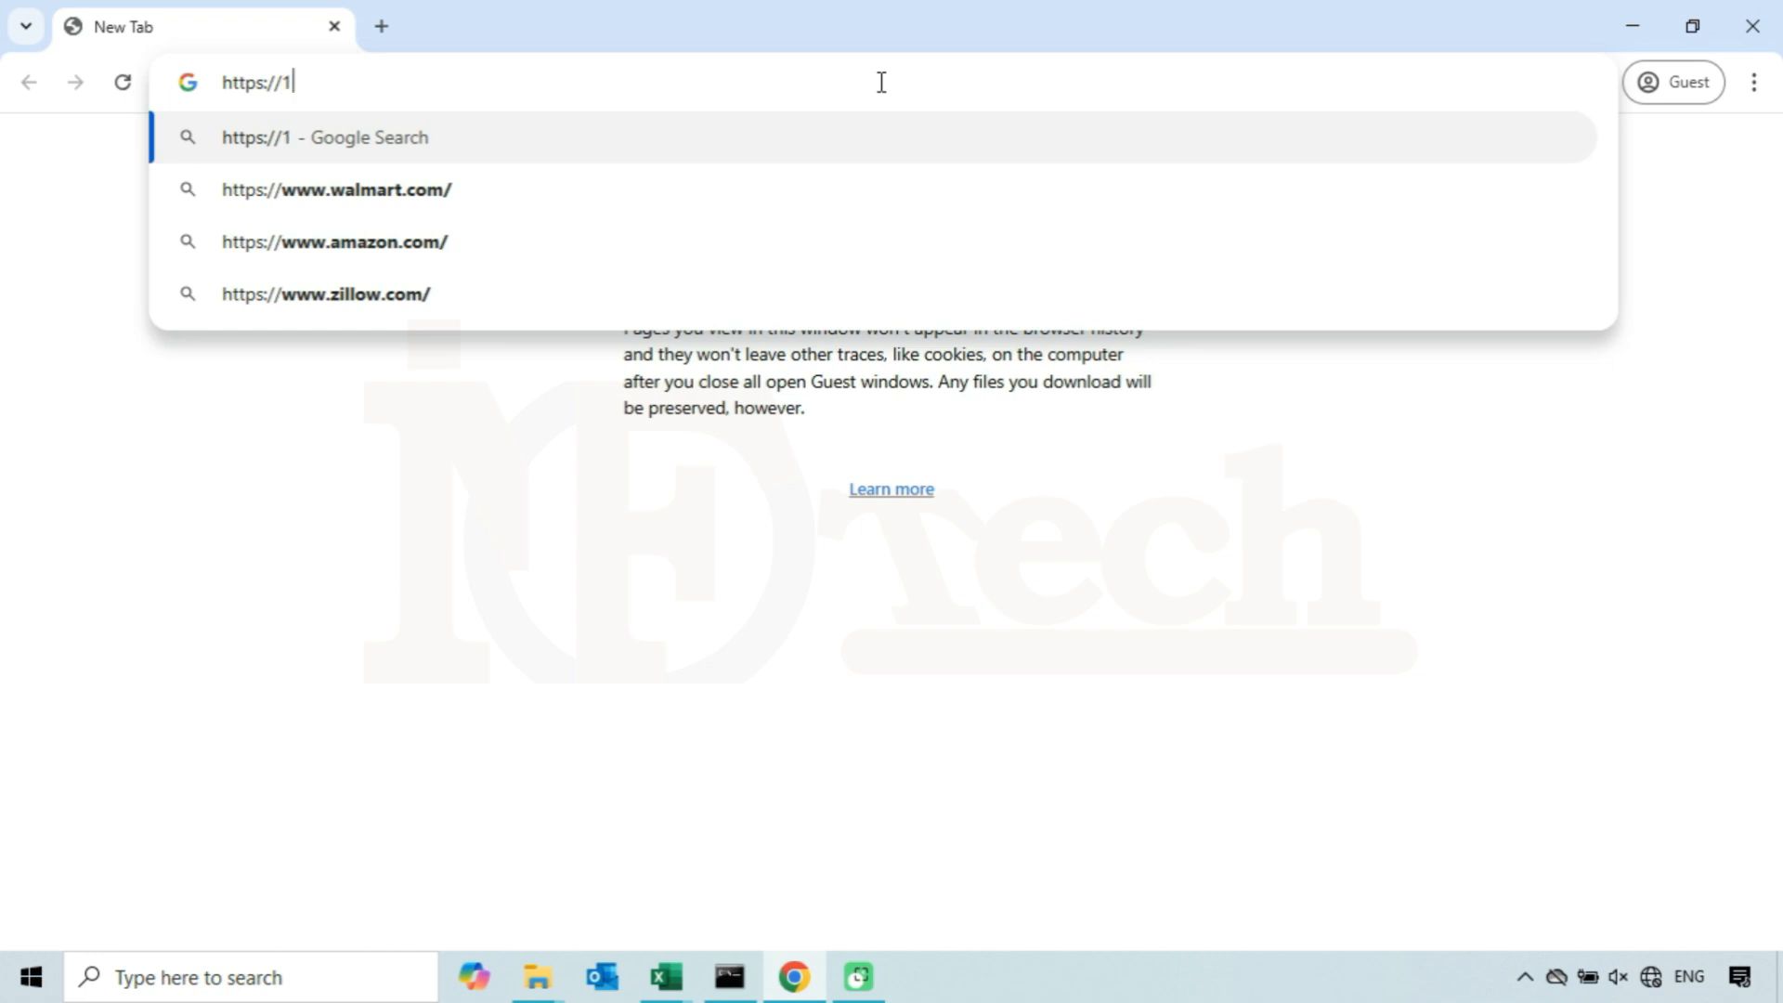
{"action": "type", "text": "0.0.2.151"}
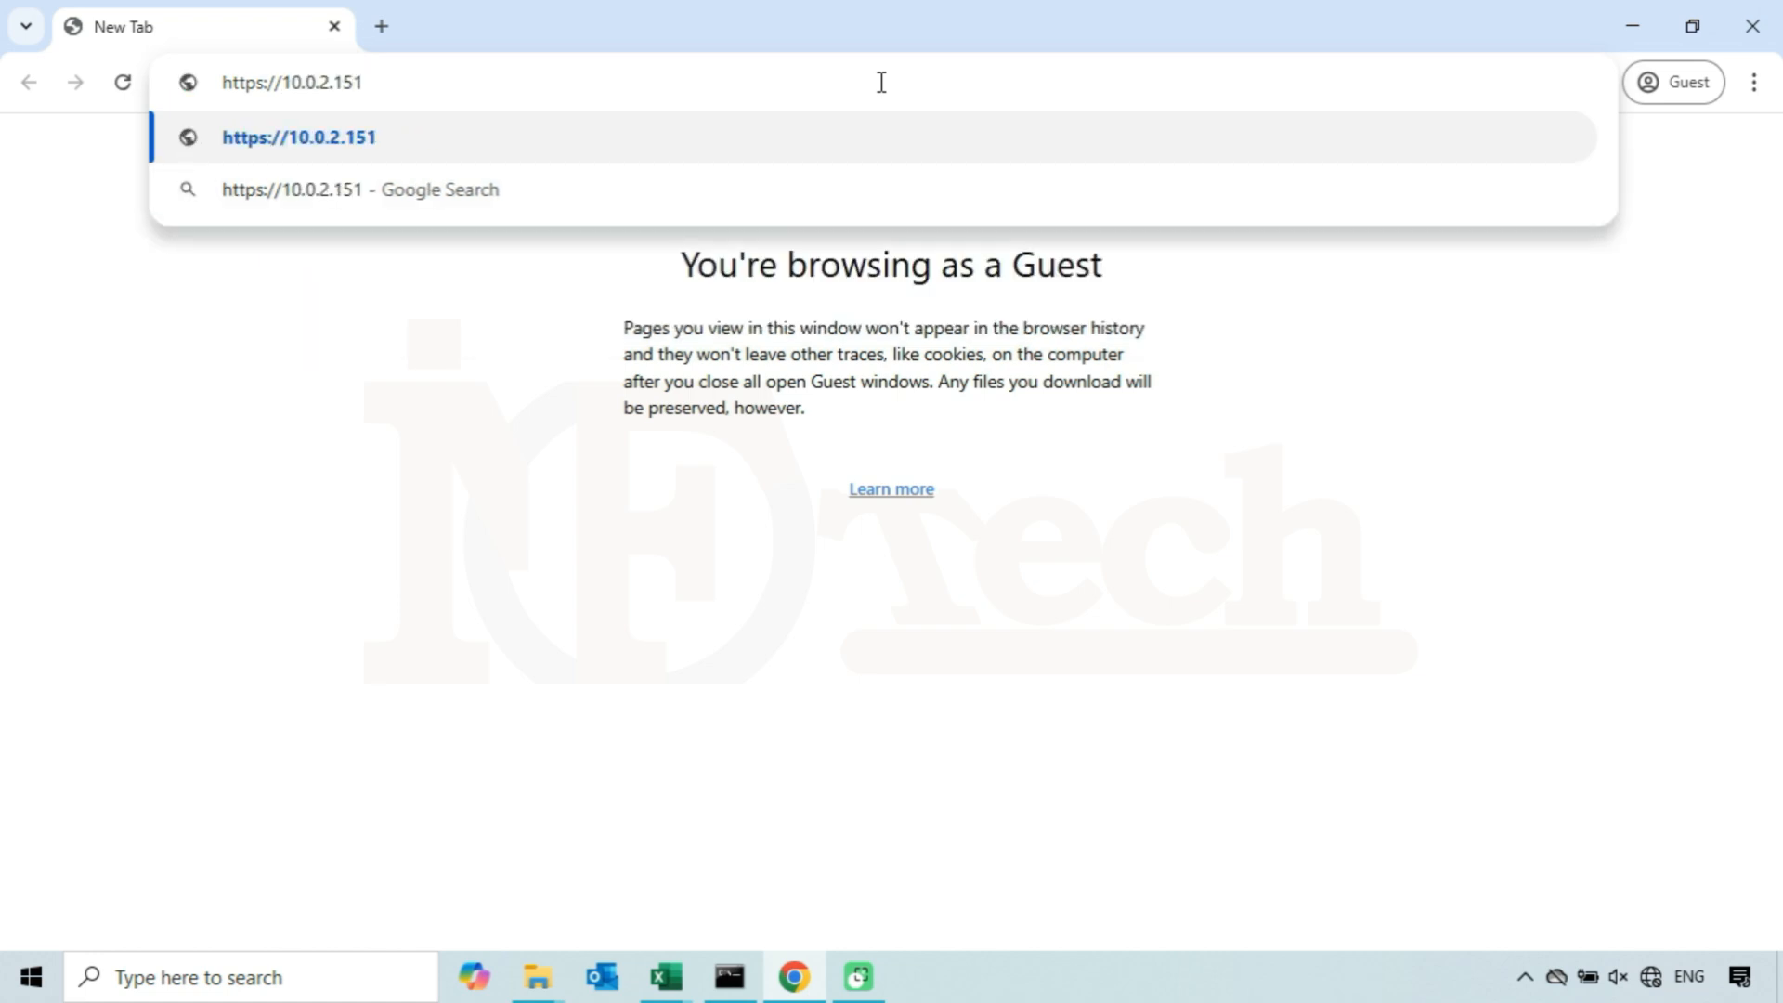
{"action": "key", "text": "shift+Left"}
{"action": "key", "text": "shift+Left"}
{"action": "key", "text": "shift+Left"}
{"action": "left_click", "coordinate": [454, 82]}
{"action": "key", "text": "Return"}
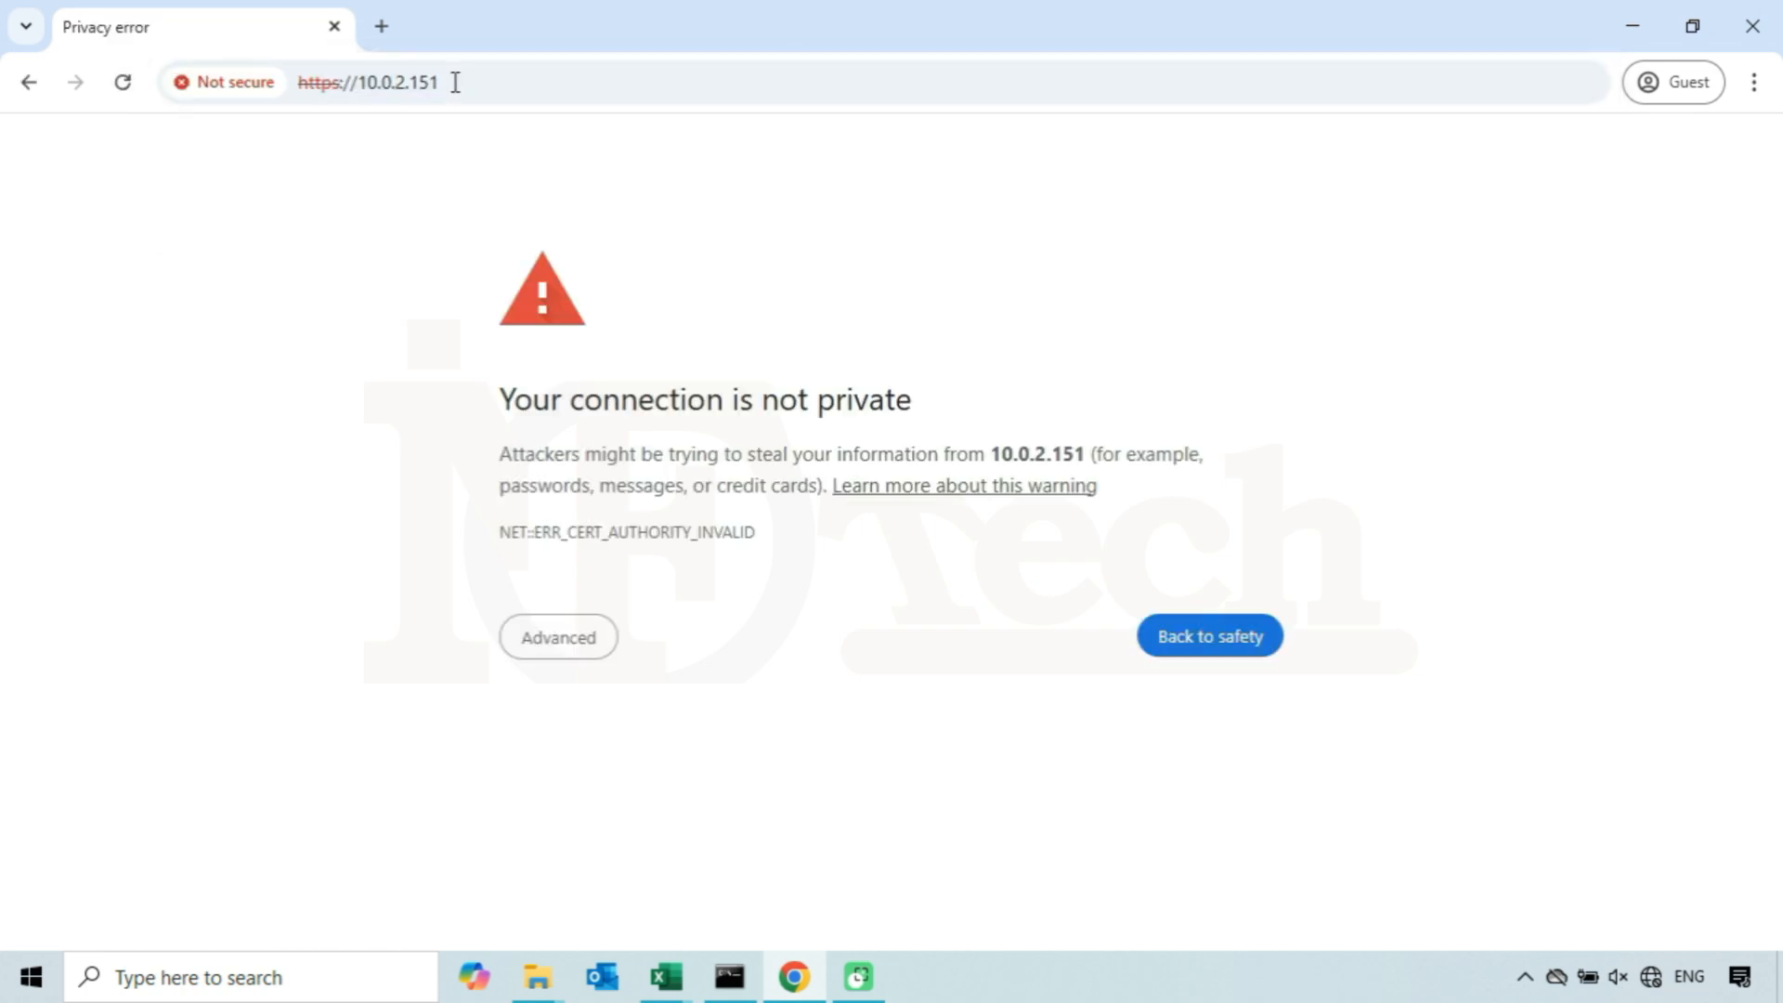
{"action": "left_click", "coordinate": [552, 648]}
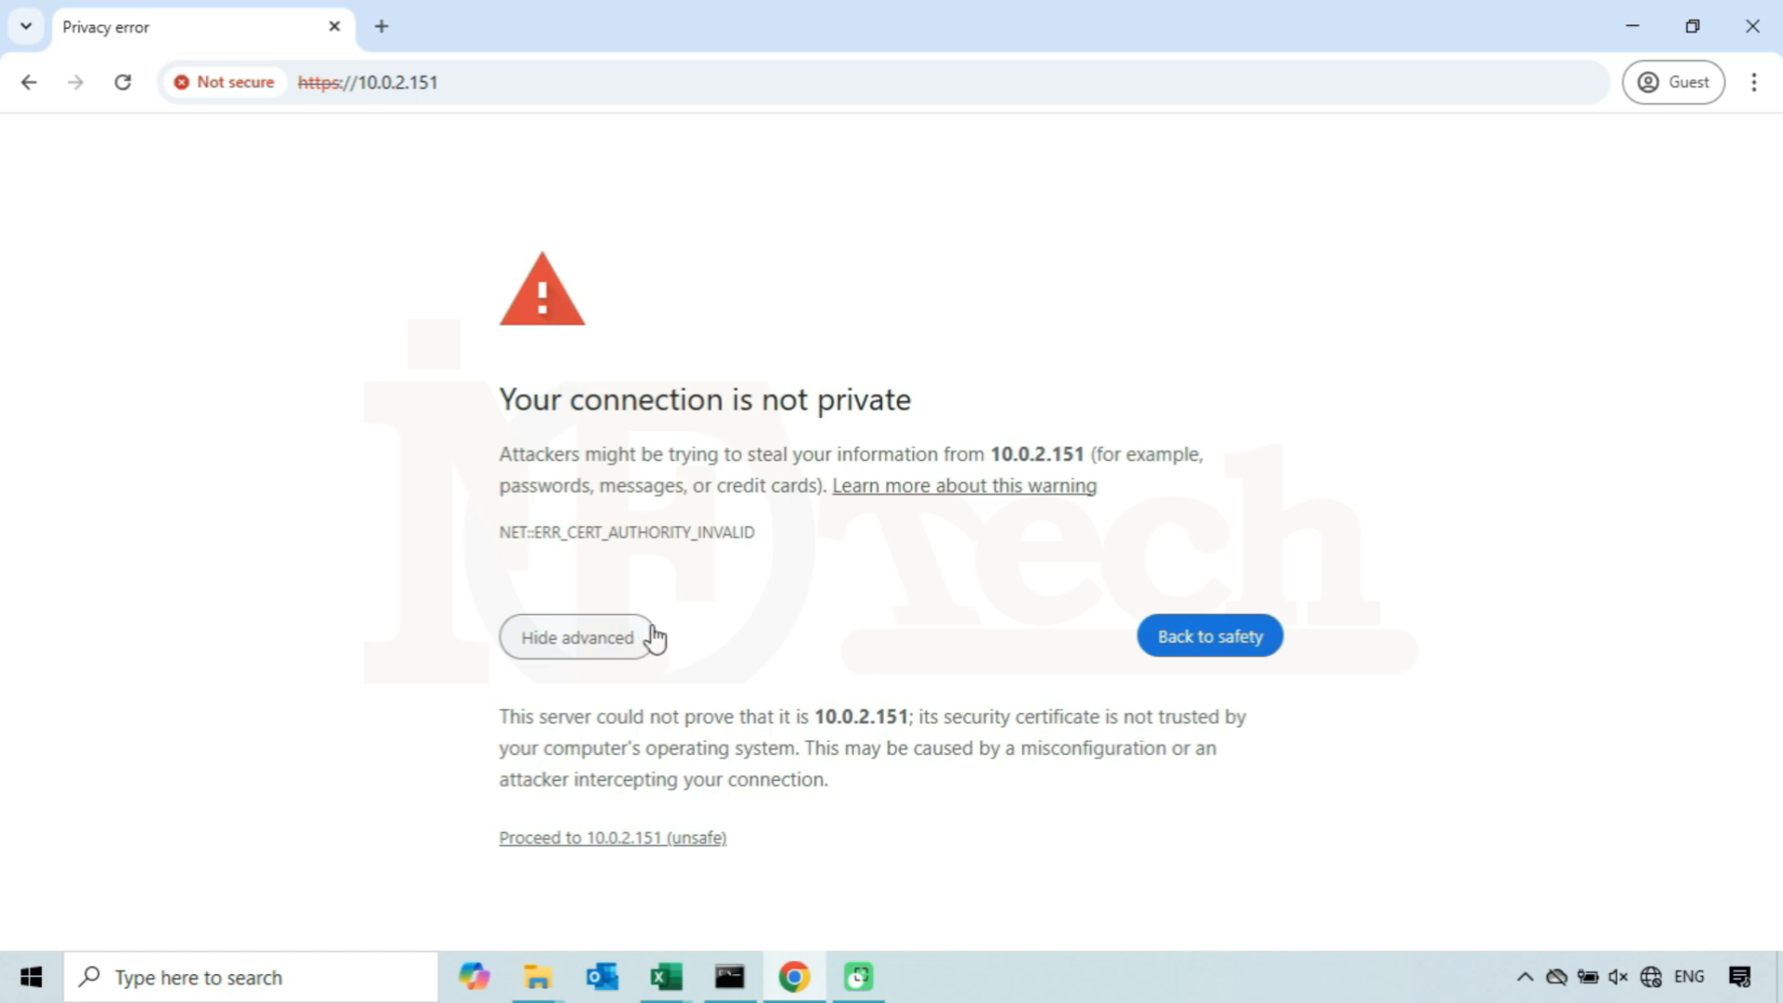
{"action": "left_click", "coordinate": [600, 841]}
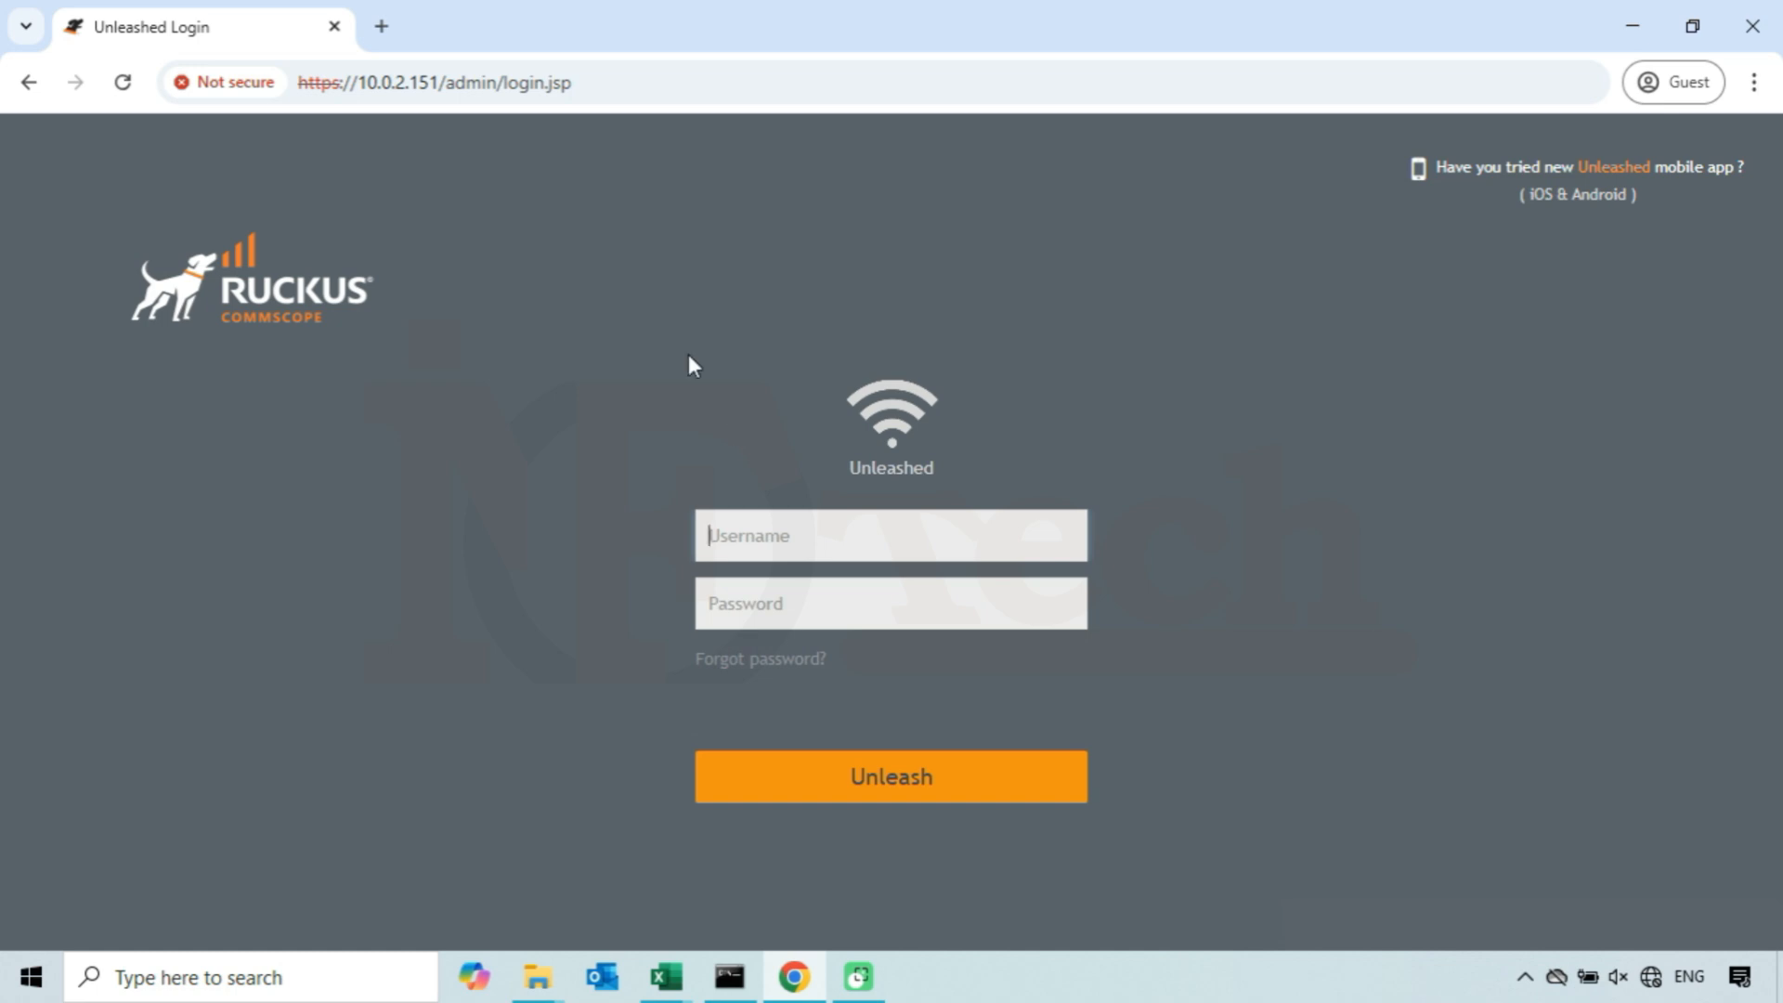
{"action": "left_click", "coordinate": [381, 26]}
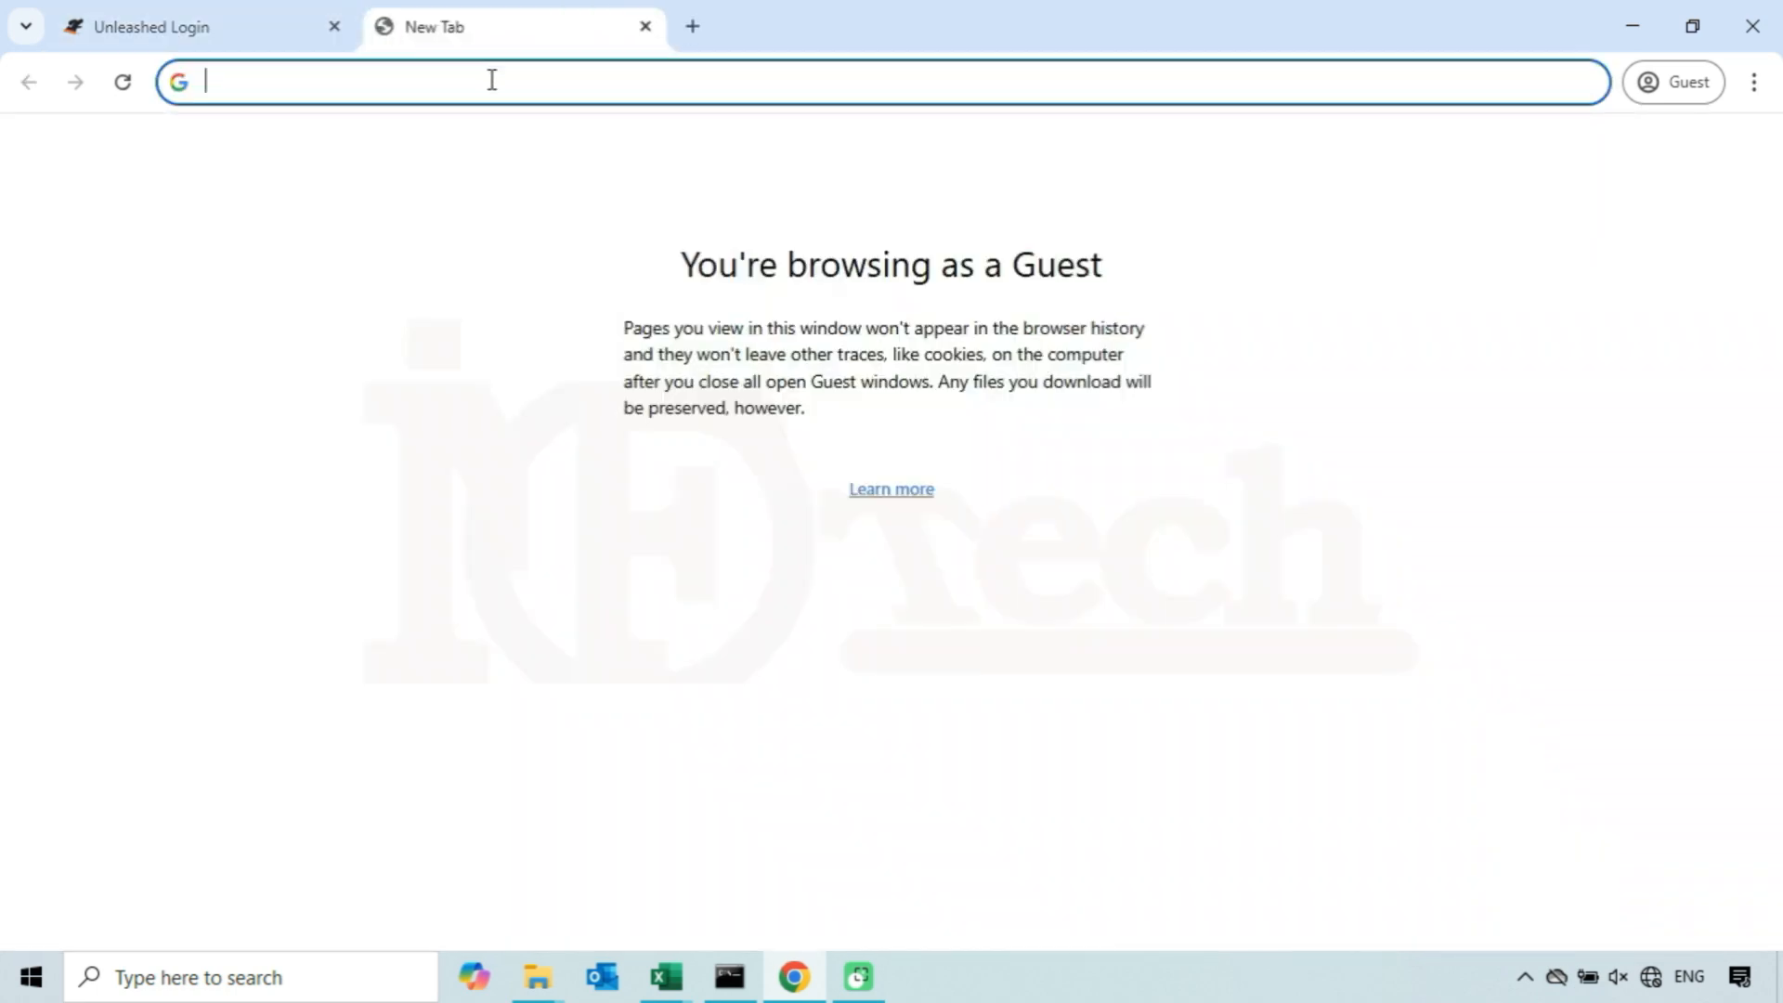
{"action": "type", "text": "htt"}
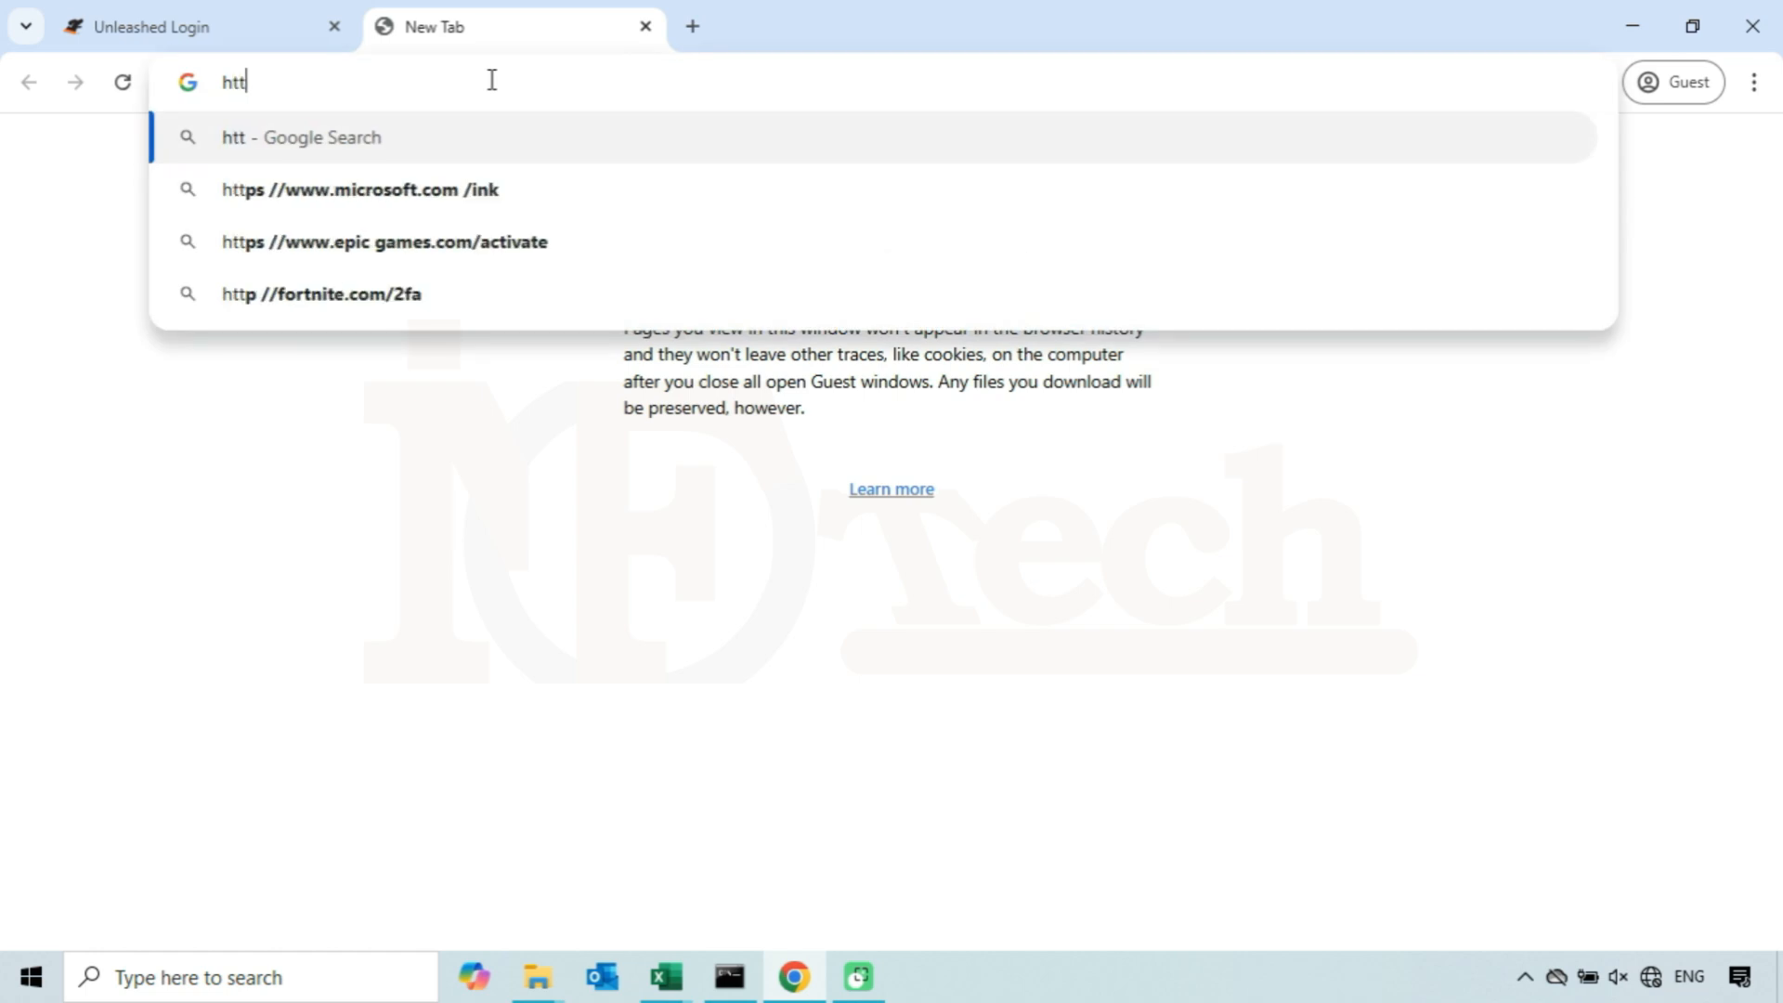
{"action": "type", "text": "ps://"}
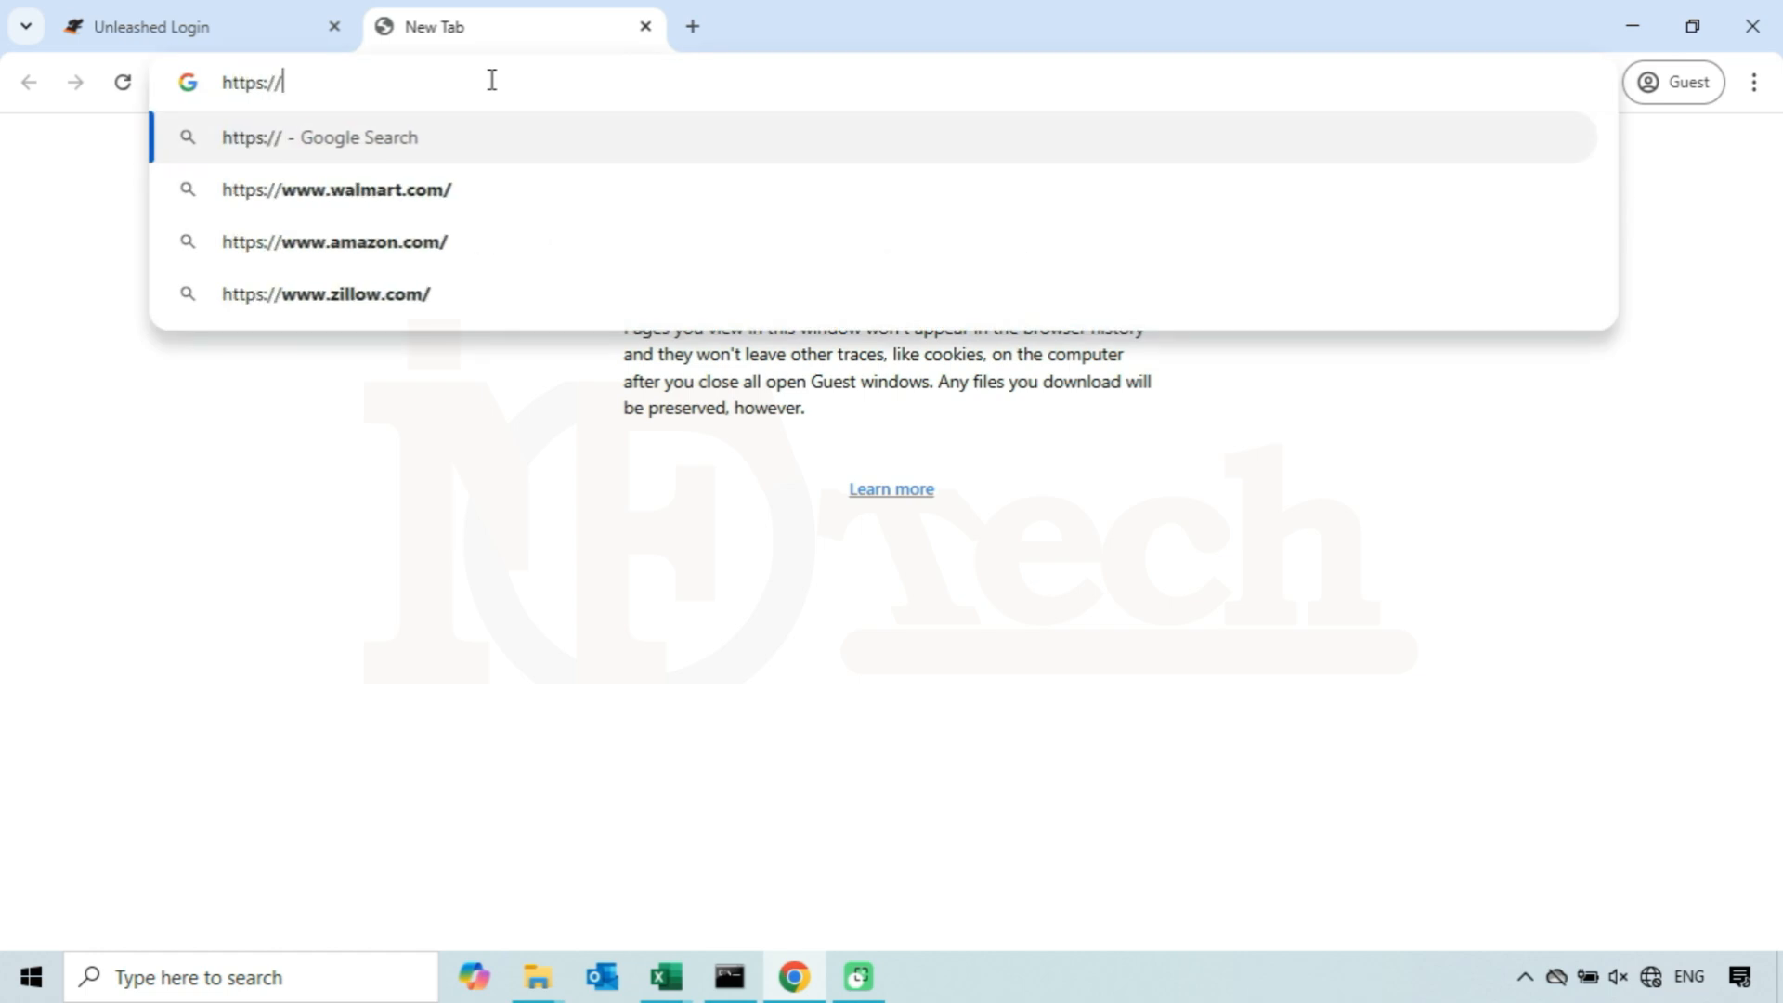
{"action": "type", "text": "10.0.2."}
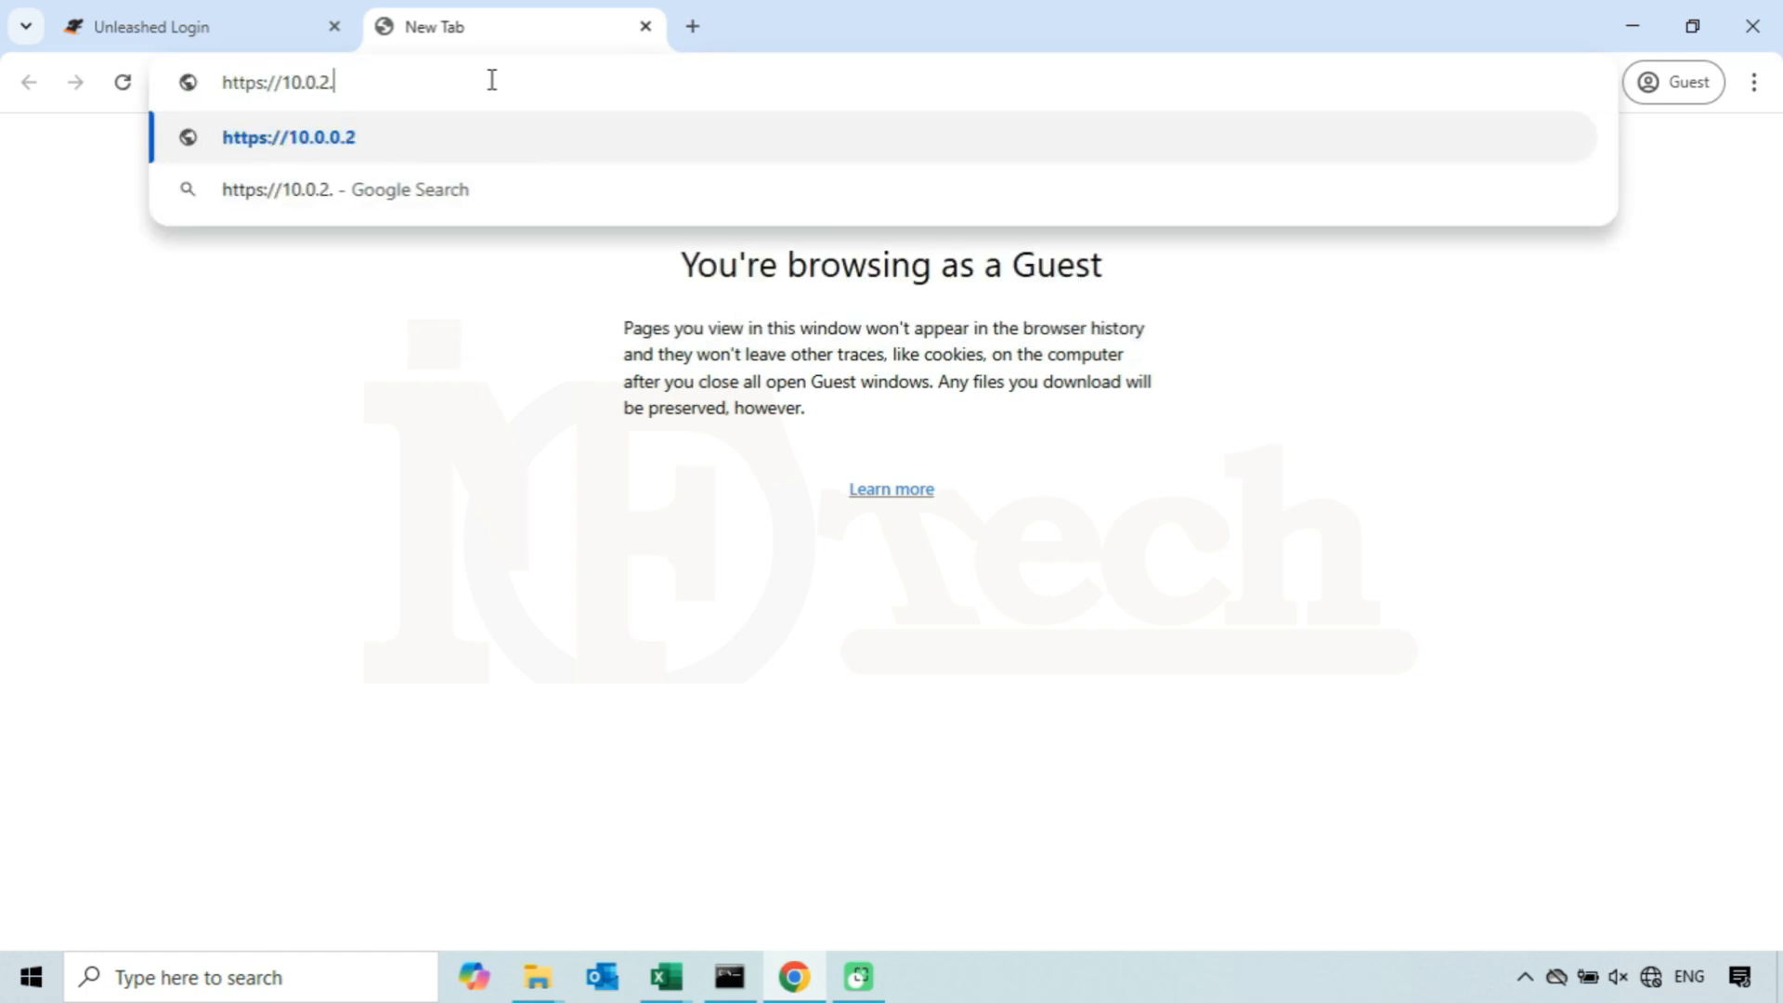
{"action": "type", "text": "152"}
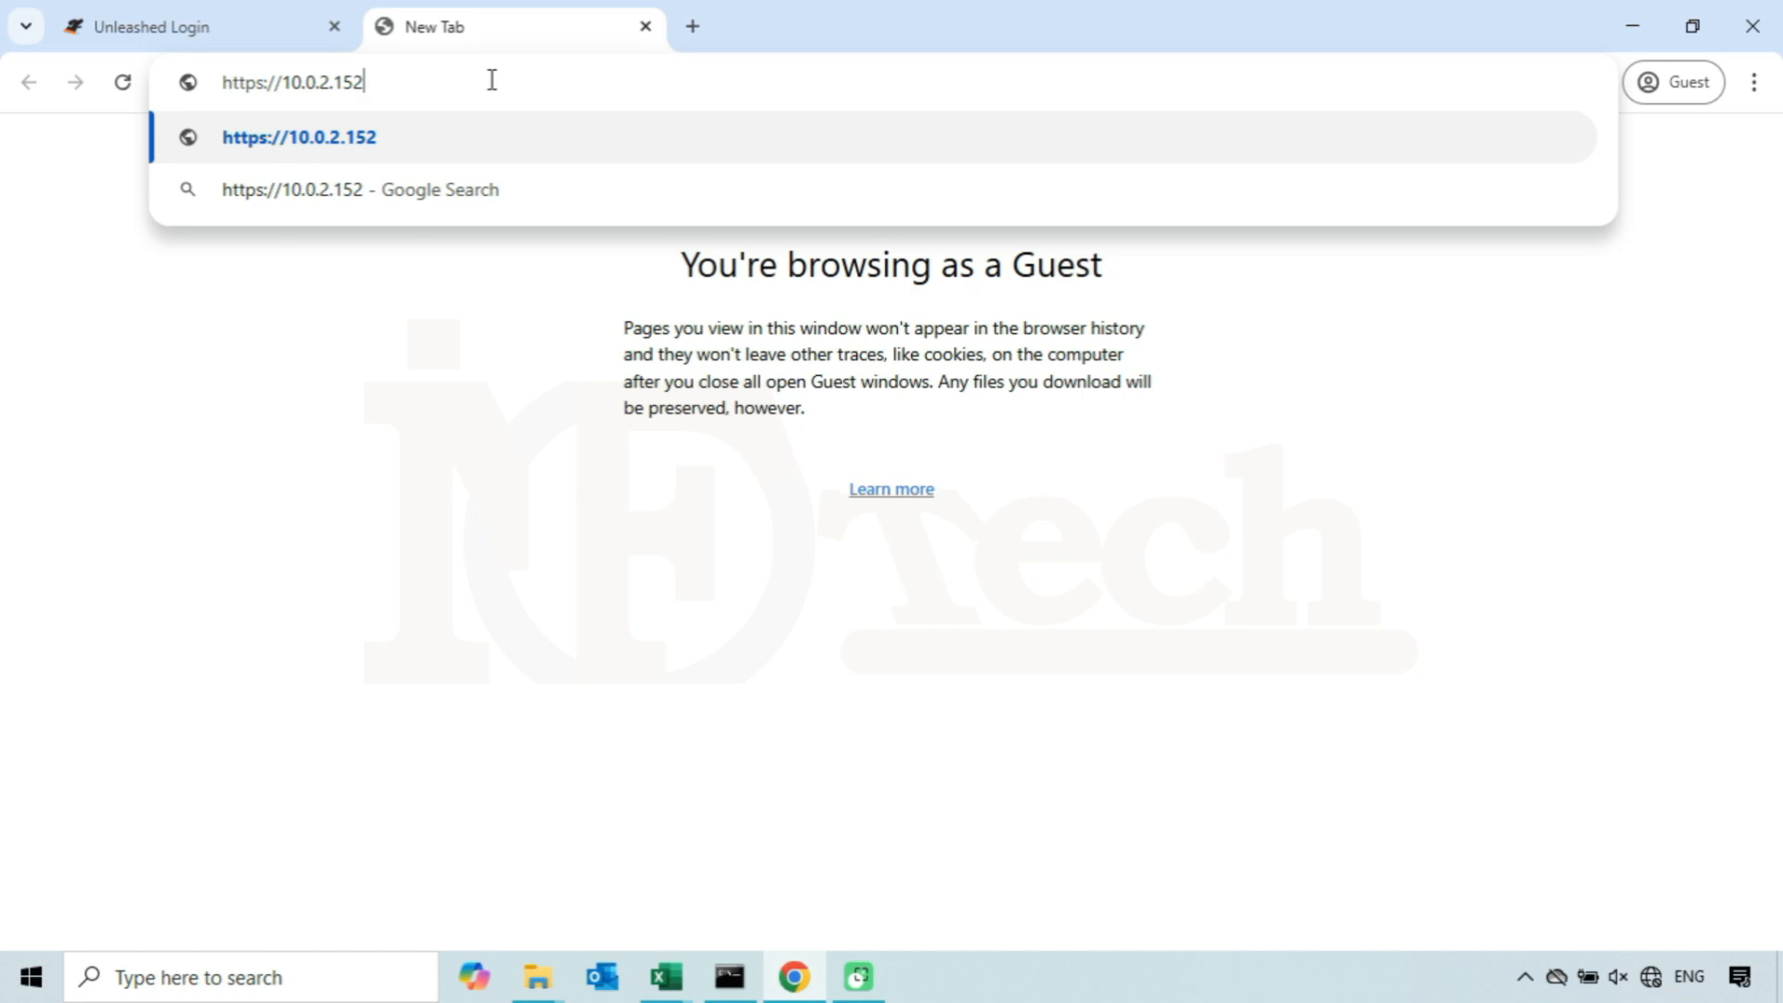
{"action": "key", "text": "shift+Left"}
{"action": "key", "text": "shift+Left"}
{"action": "key", "text": "shift+Left"}
{"action": "key", "text": "Return"}
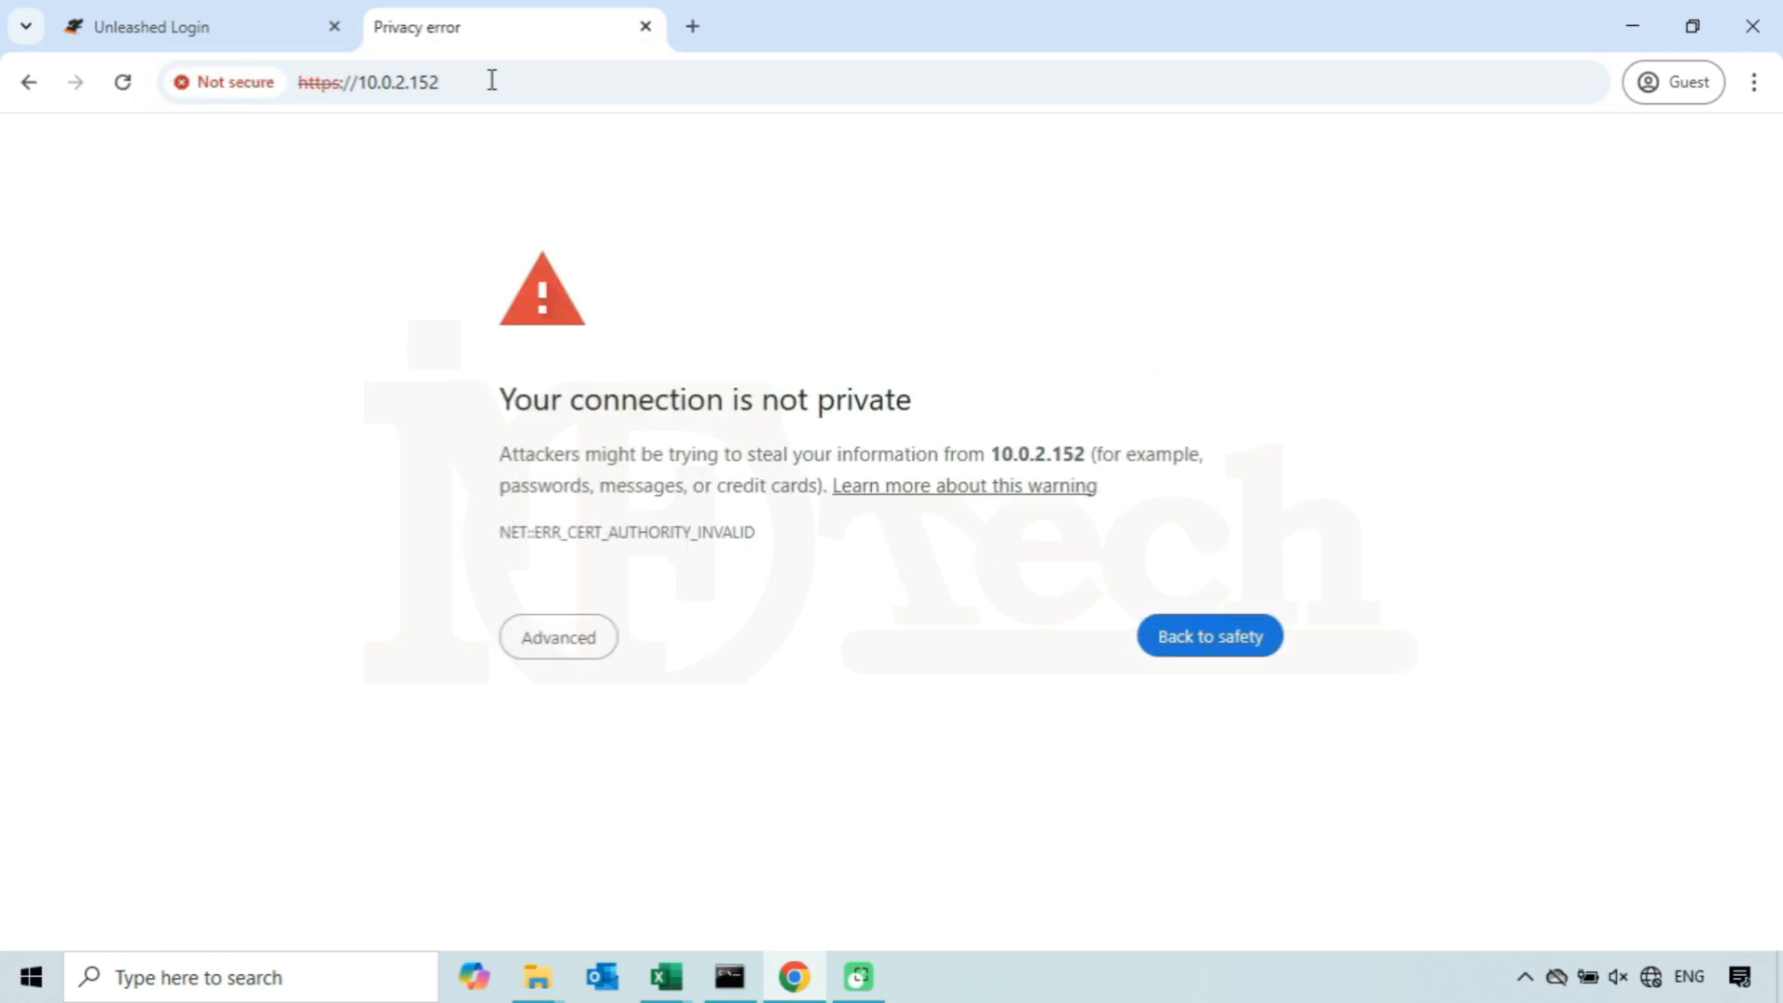
{"action": "left_click", "coordinate": [554, 645]}
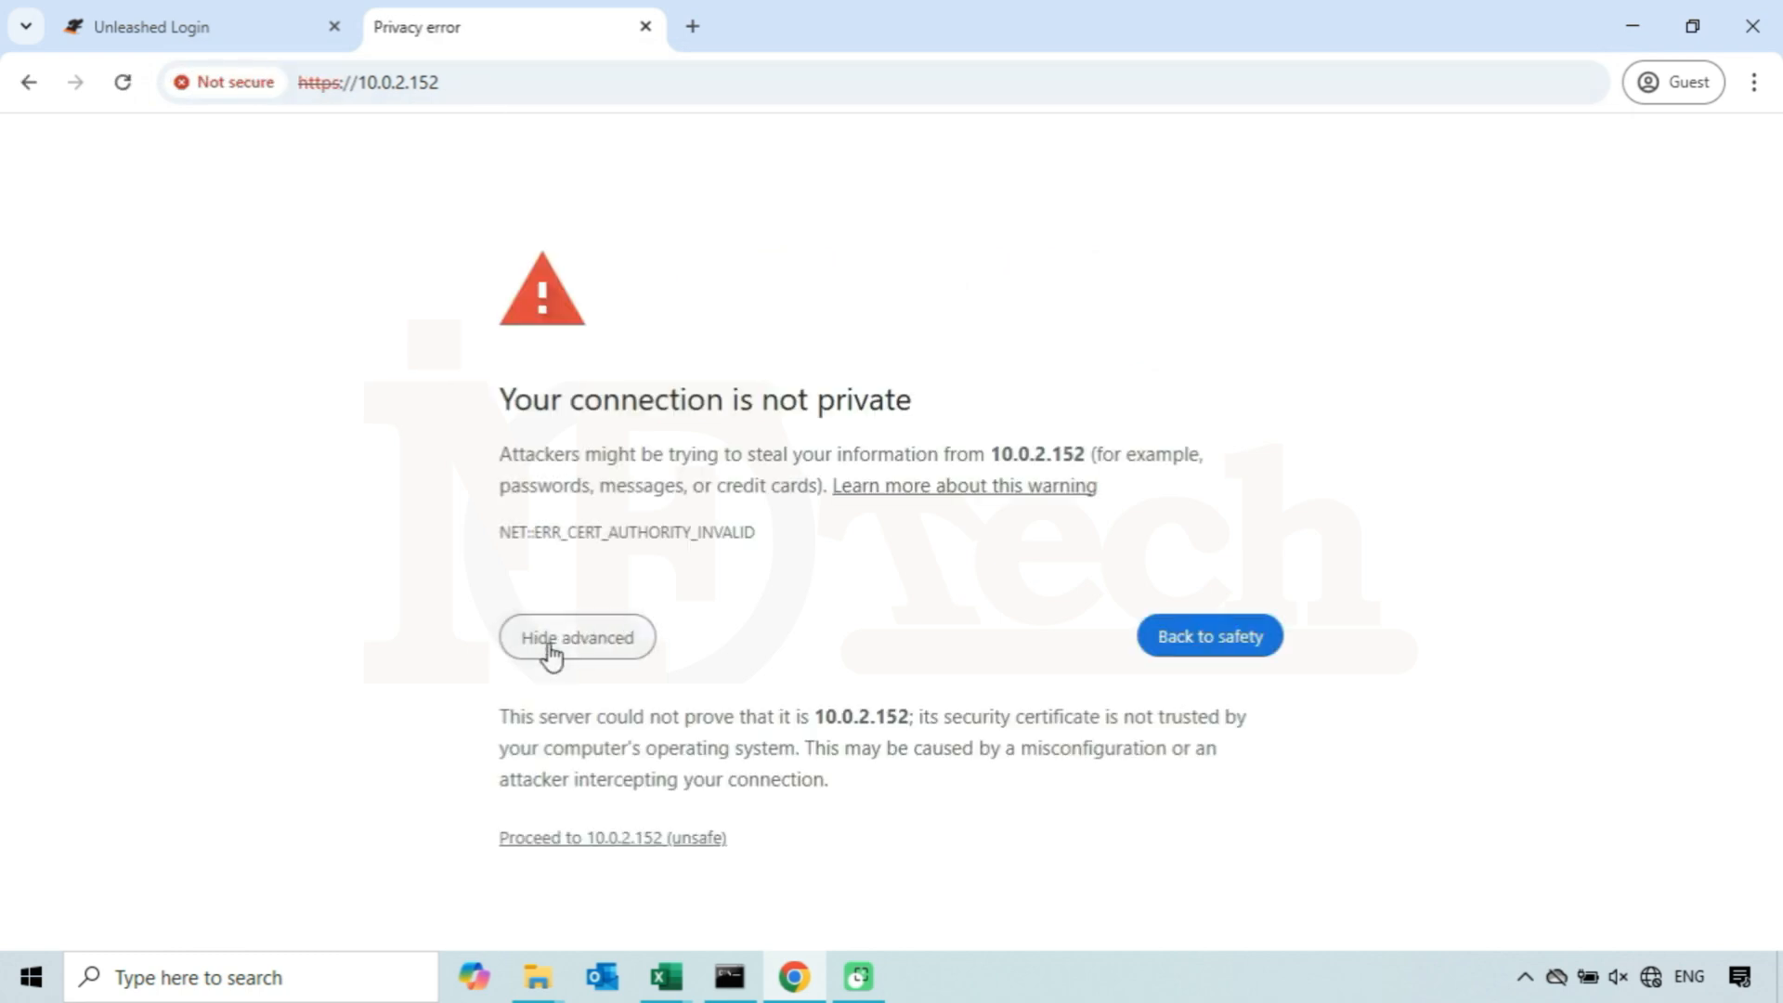
{"action": "left_click", "coordinate": [687, 849]}
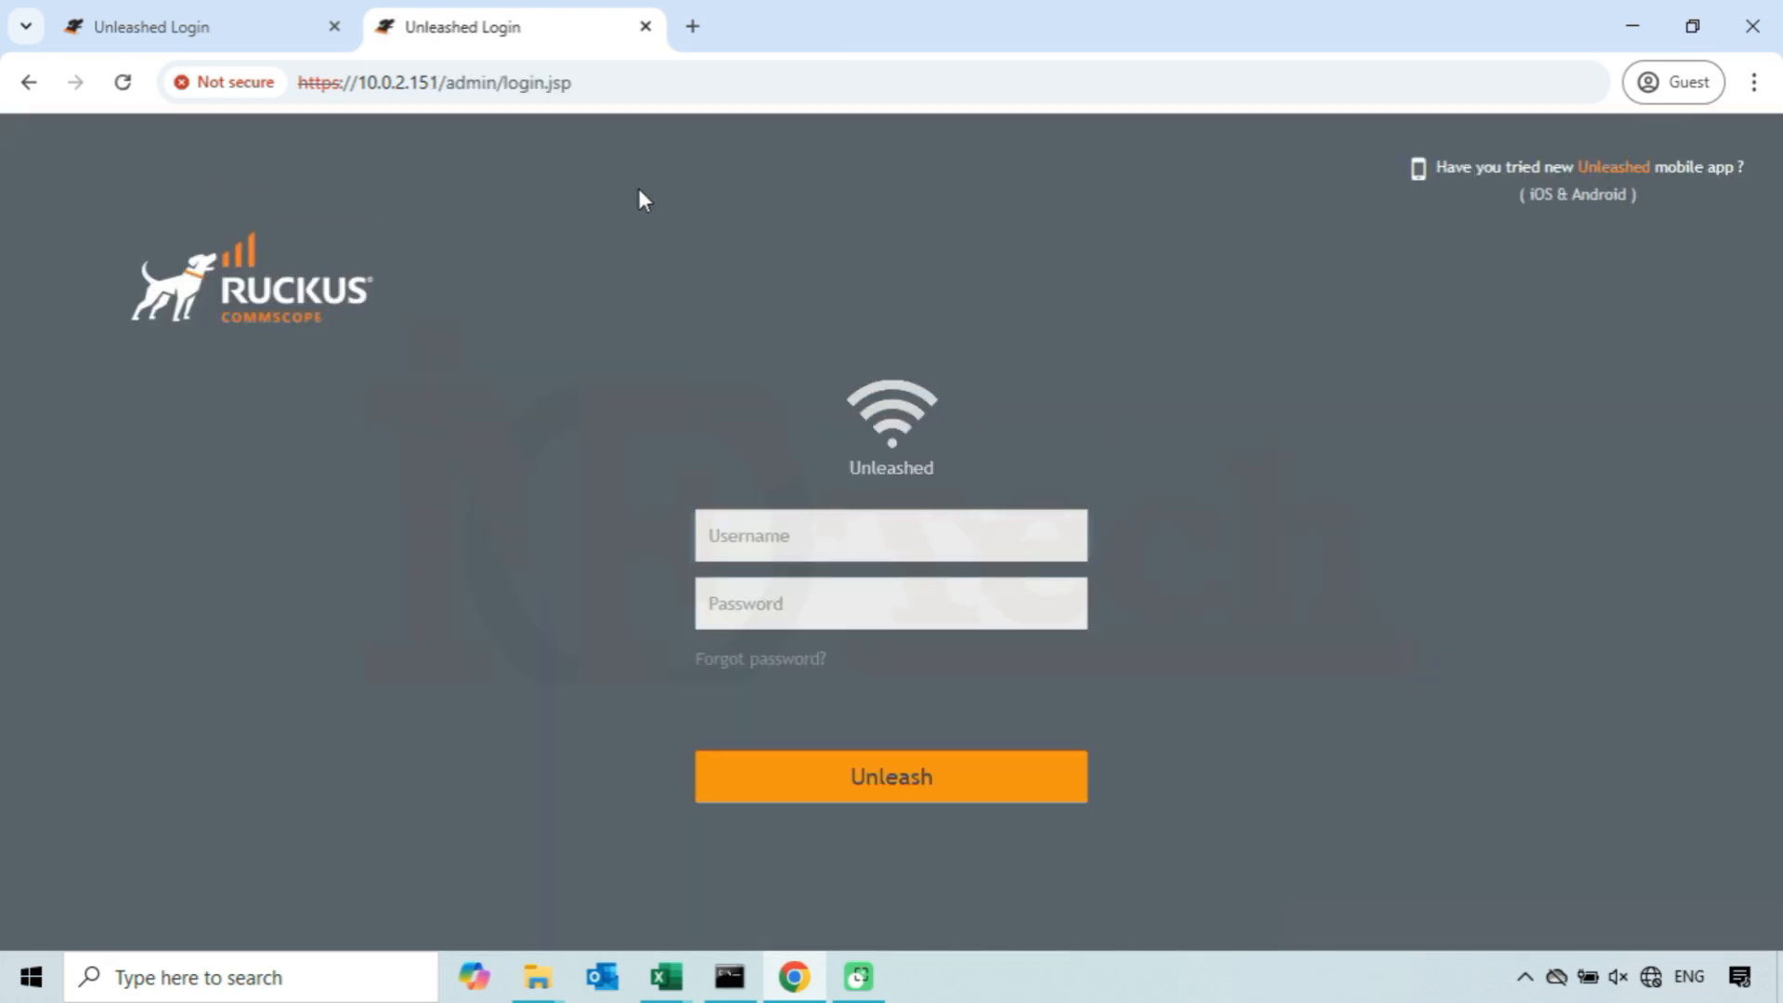
{"action": "left_click", "coordinate": [440, 83]}
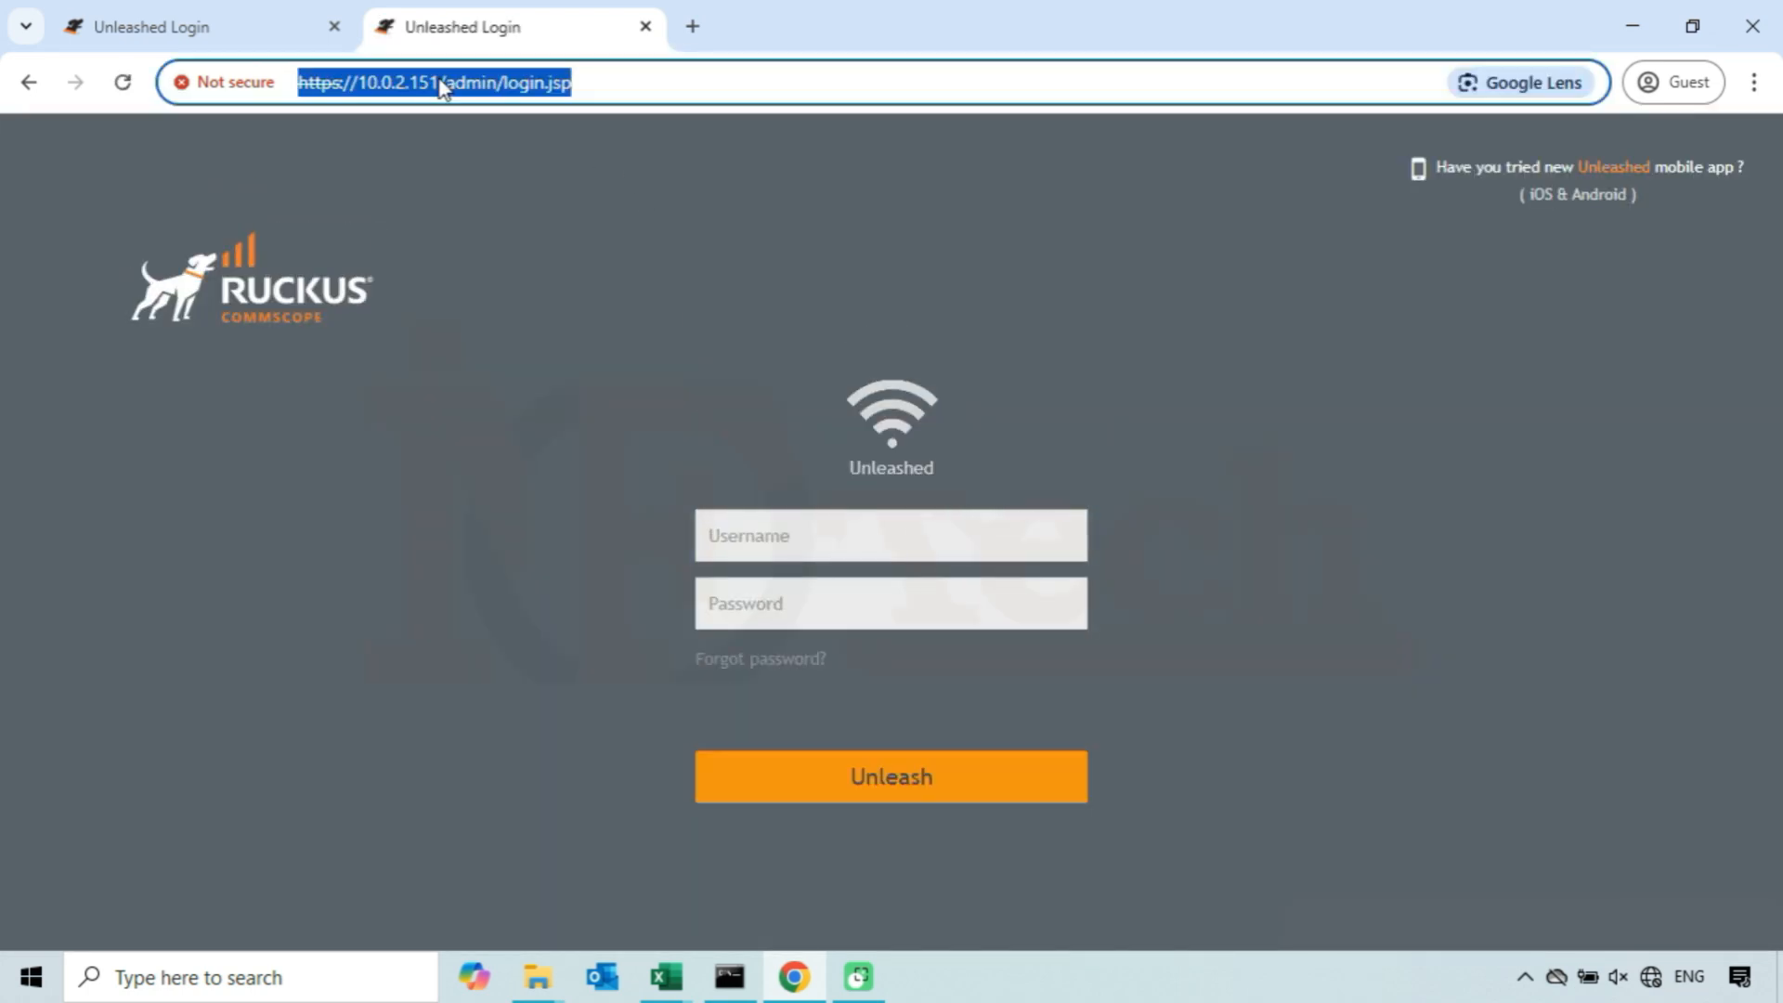
{"action": "left_click", "coordinate": [440, 84]}
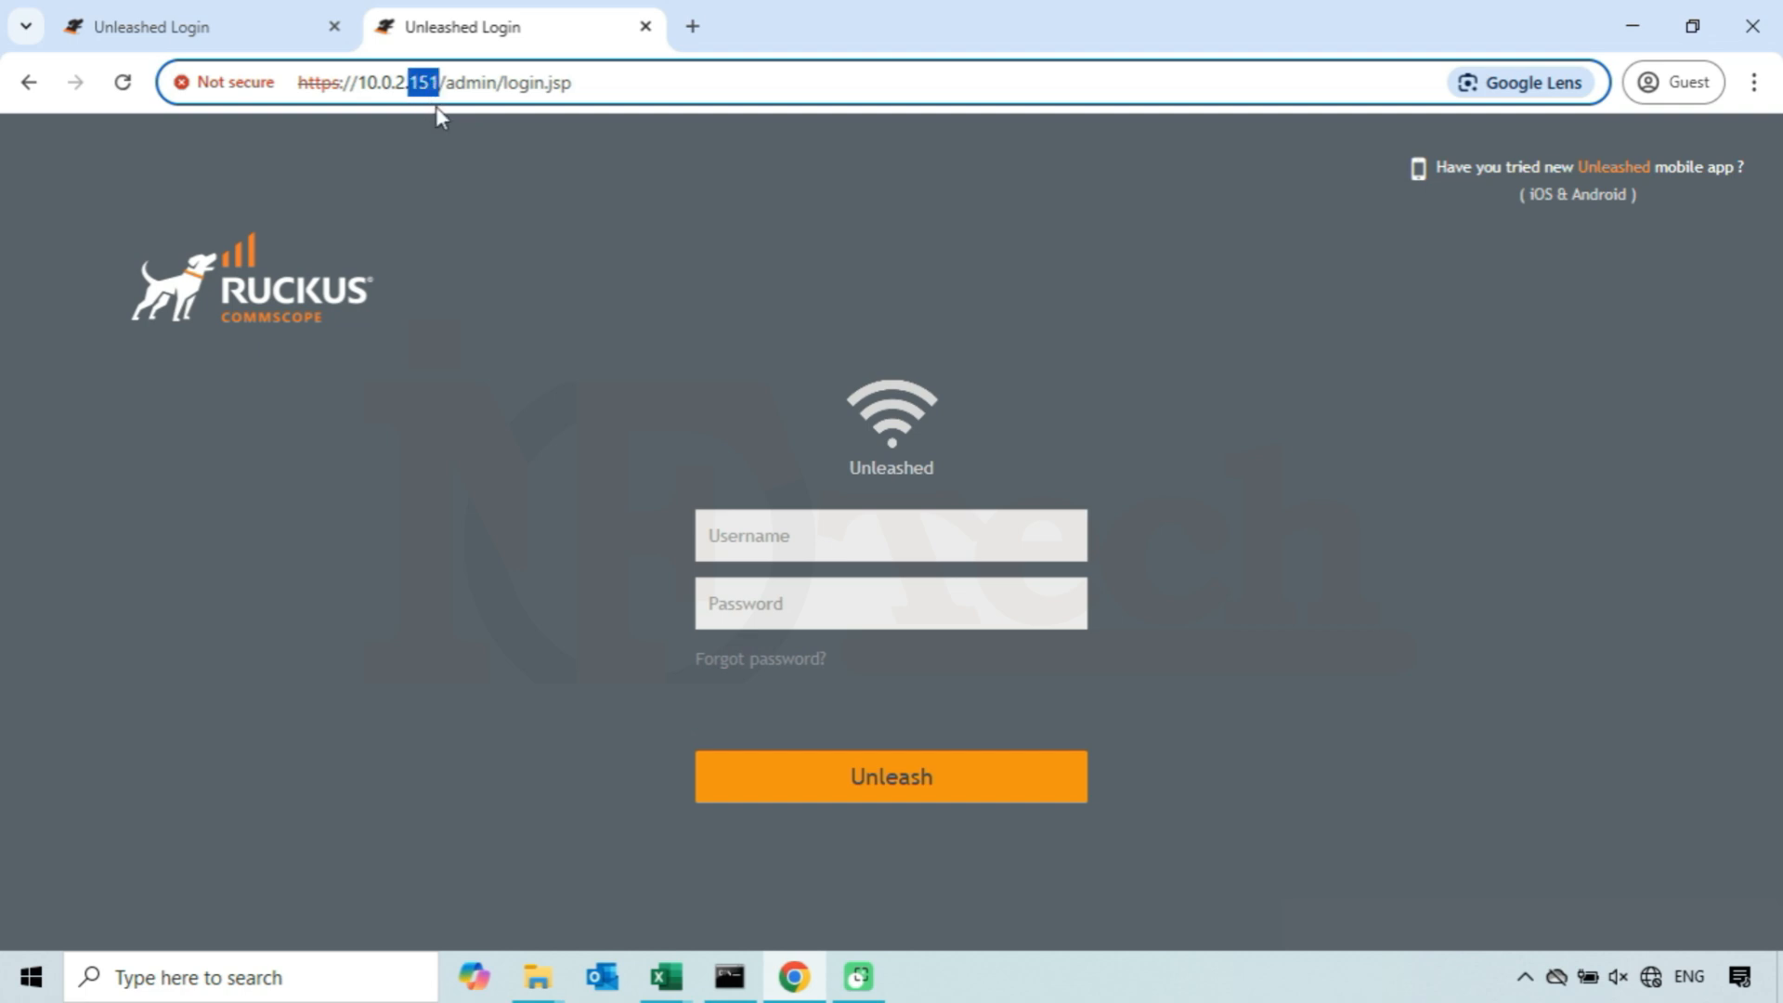
{"action": "left_click", "coordinate": [693, 27]}
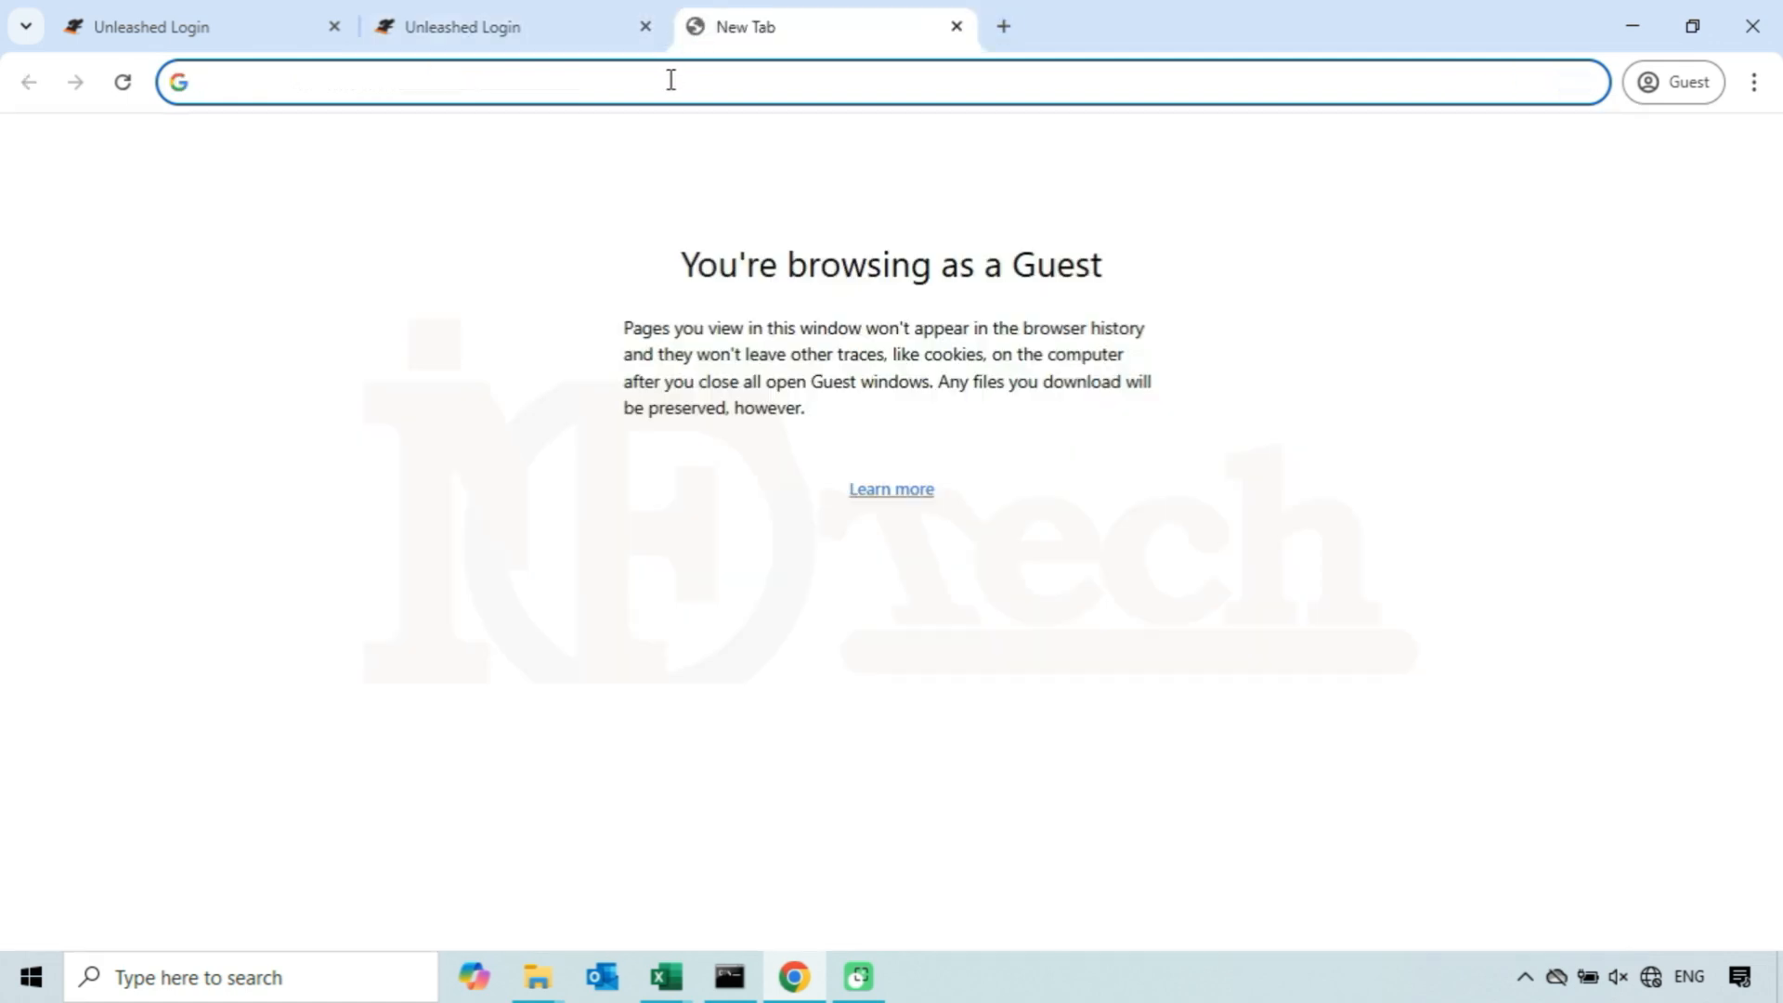
{"action": "type", "text": "http"}
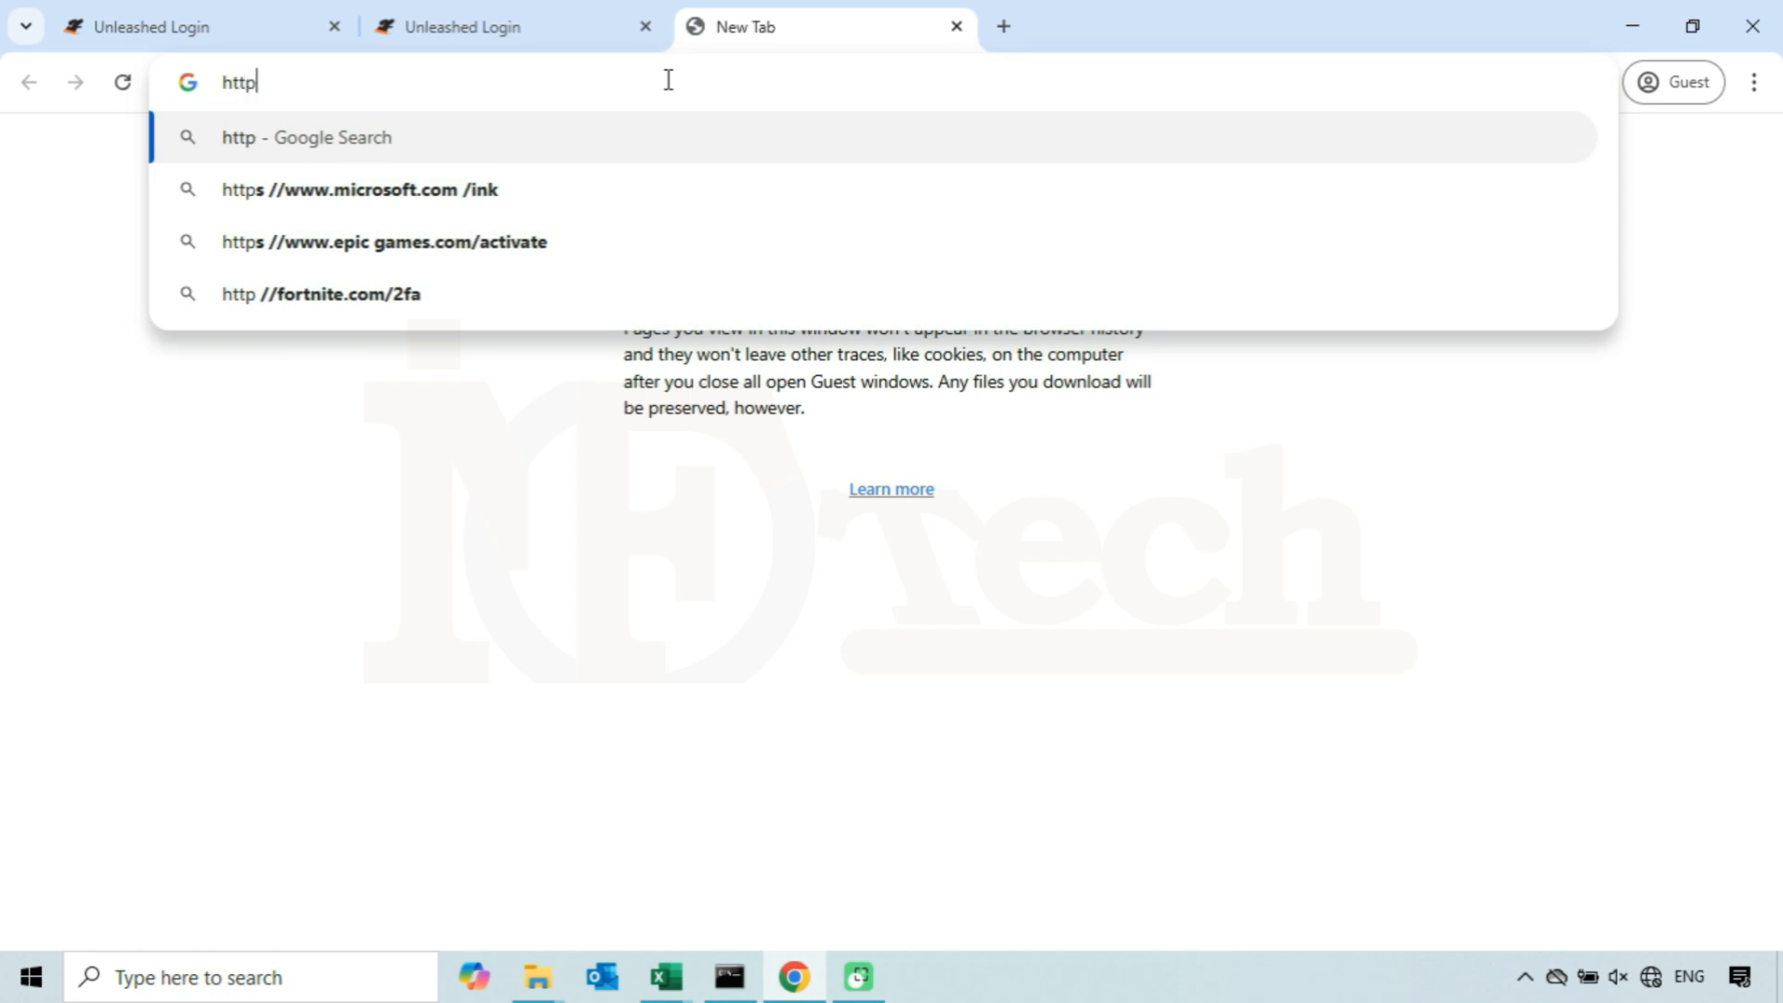
{"action": "type", "text": "s:"}
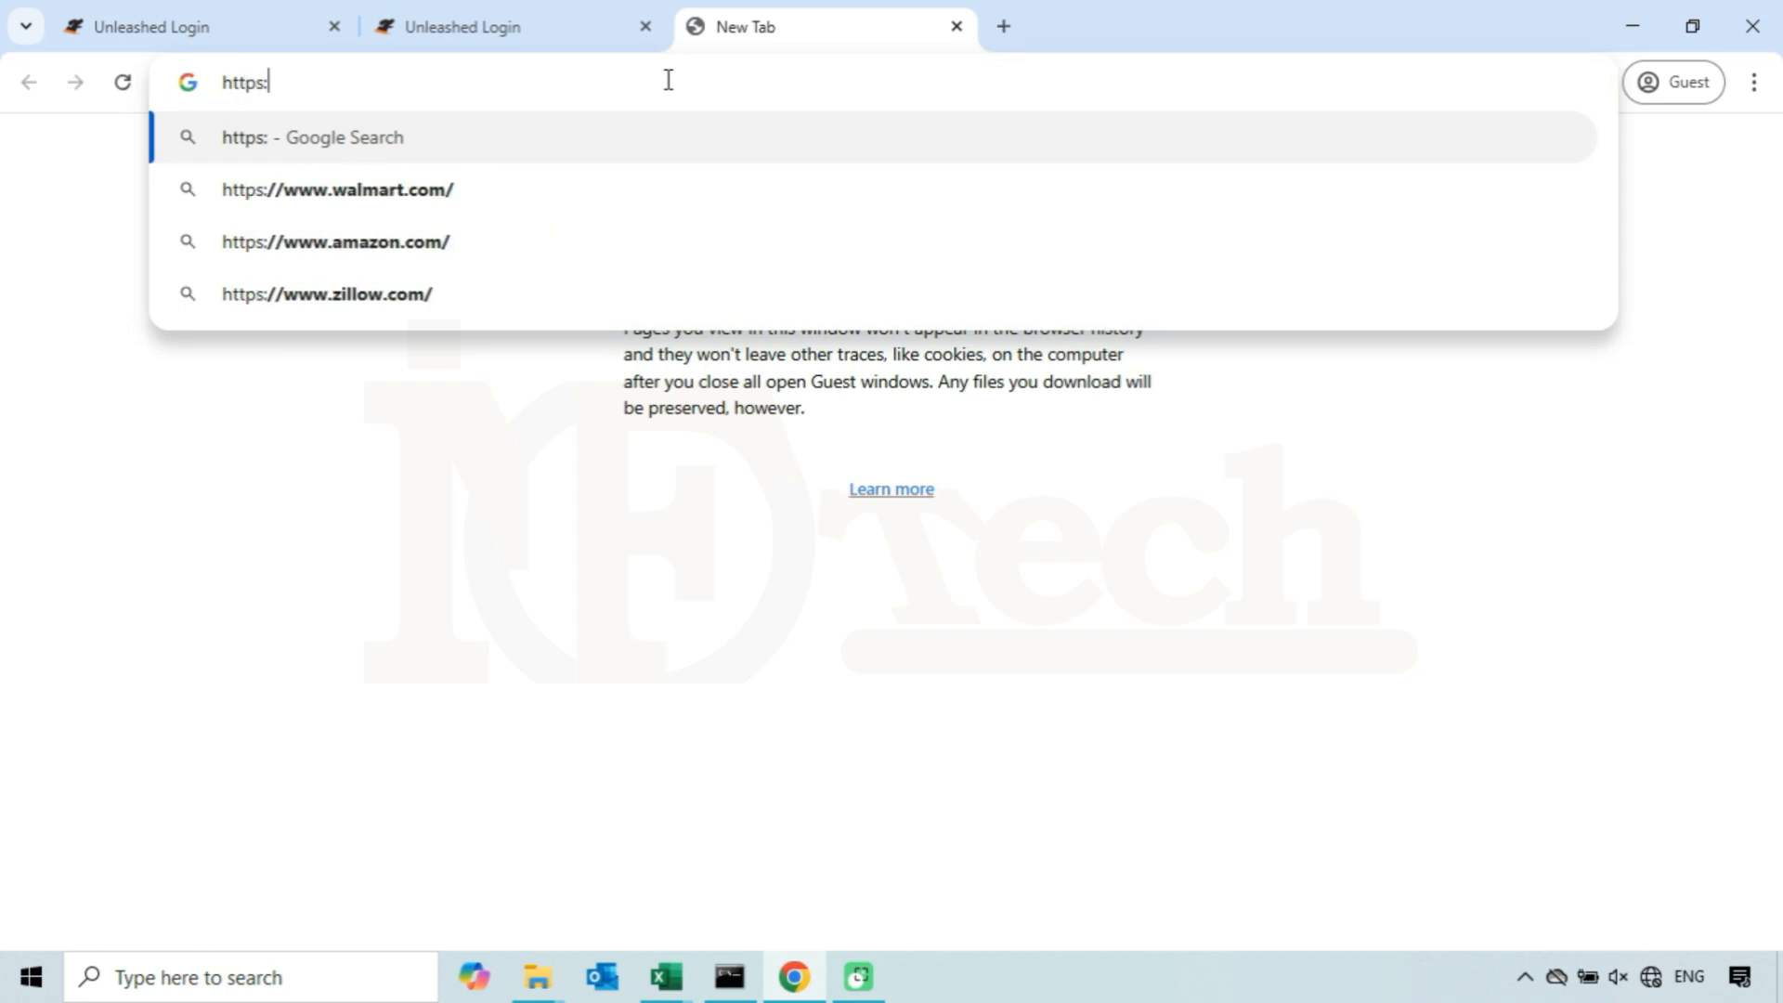
{"action": "type", "text": "//10.0."}
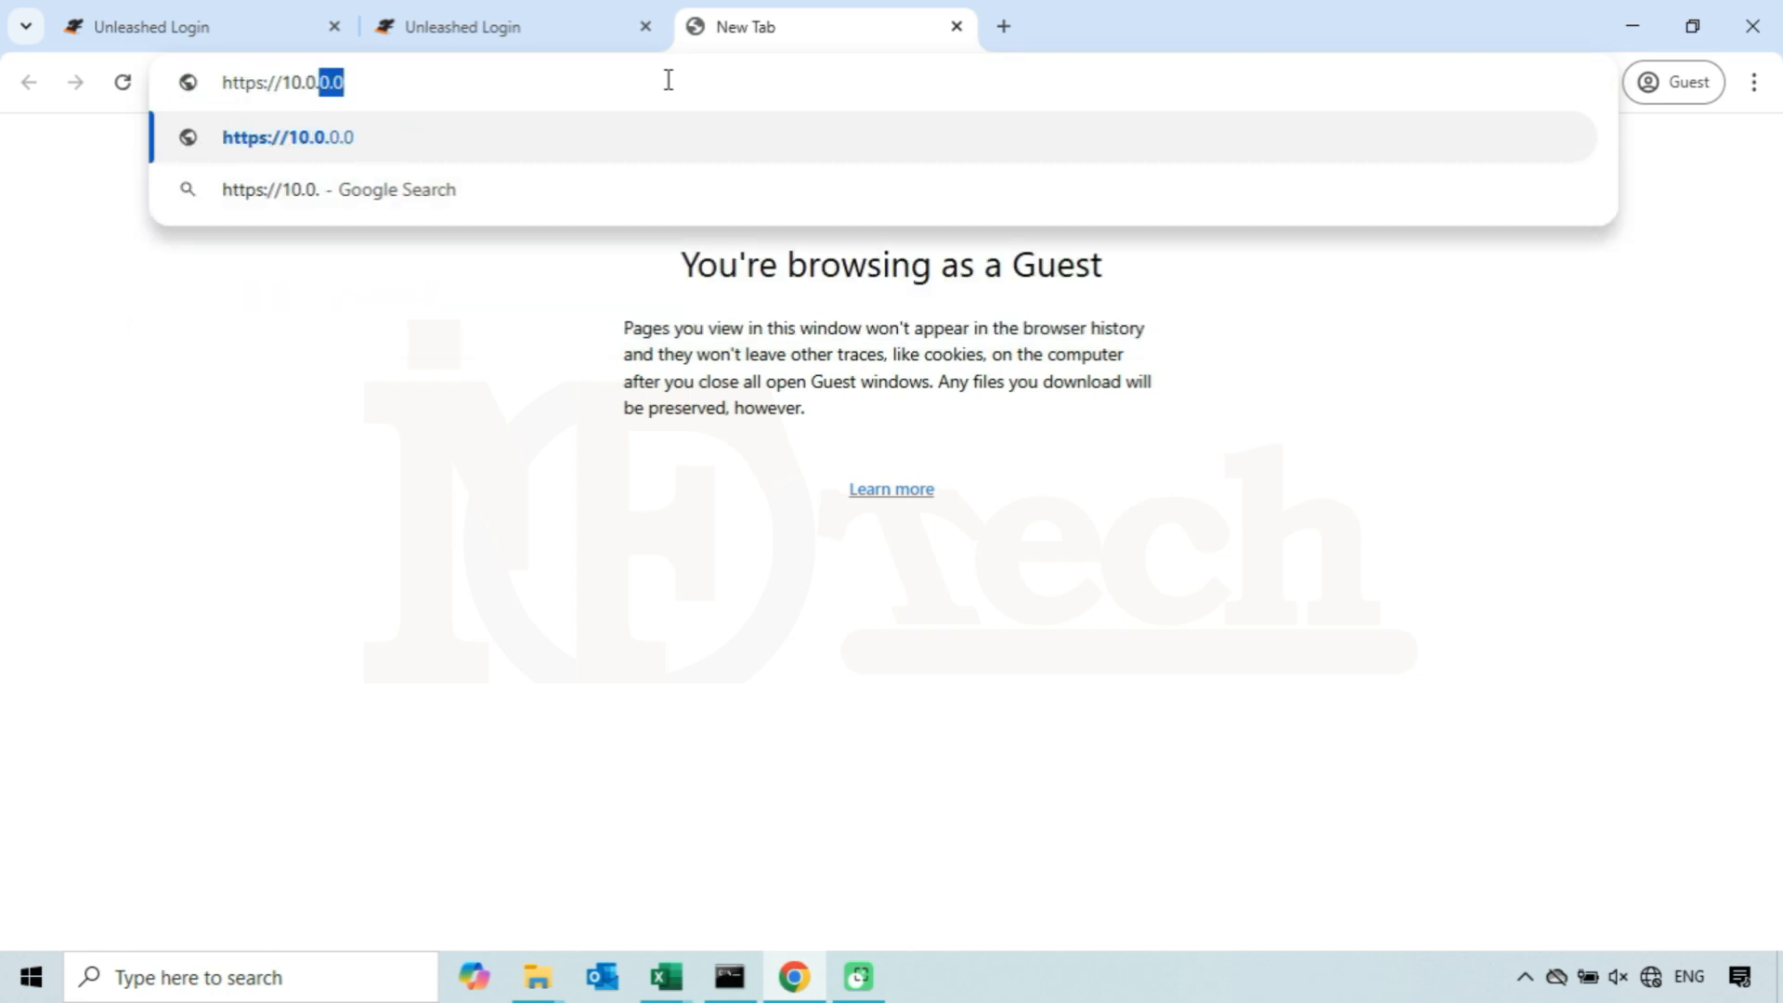
{"action": "type", "text": "2.88"}
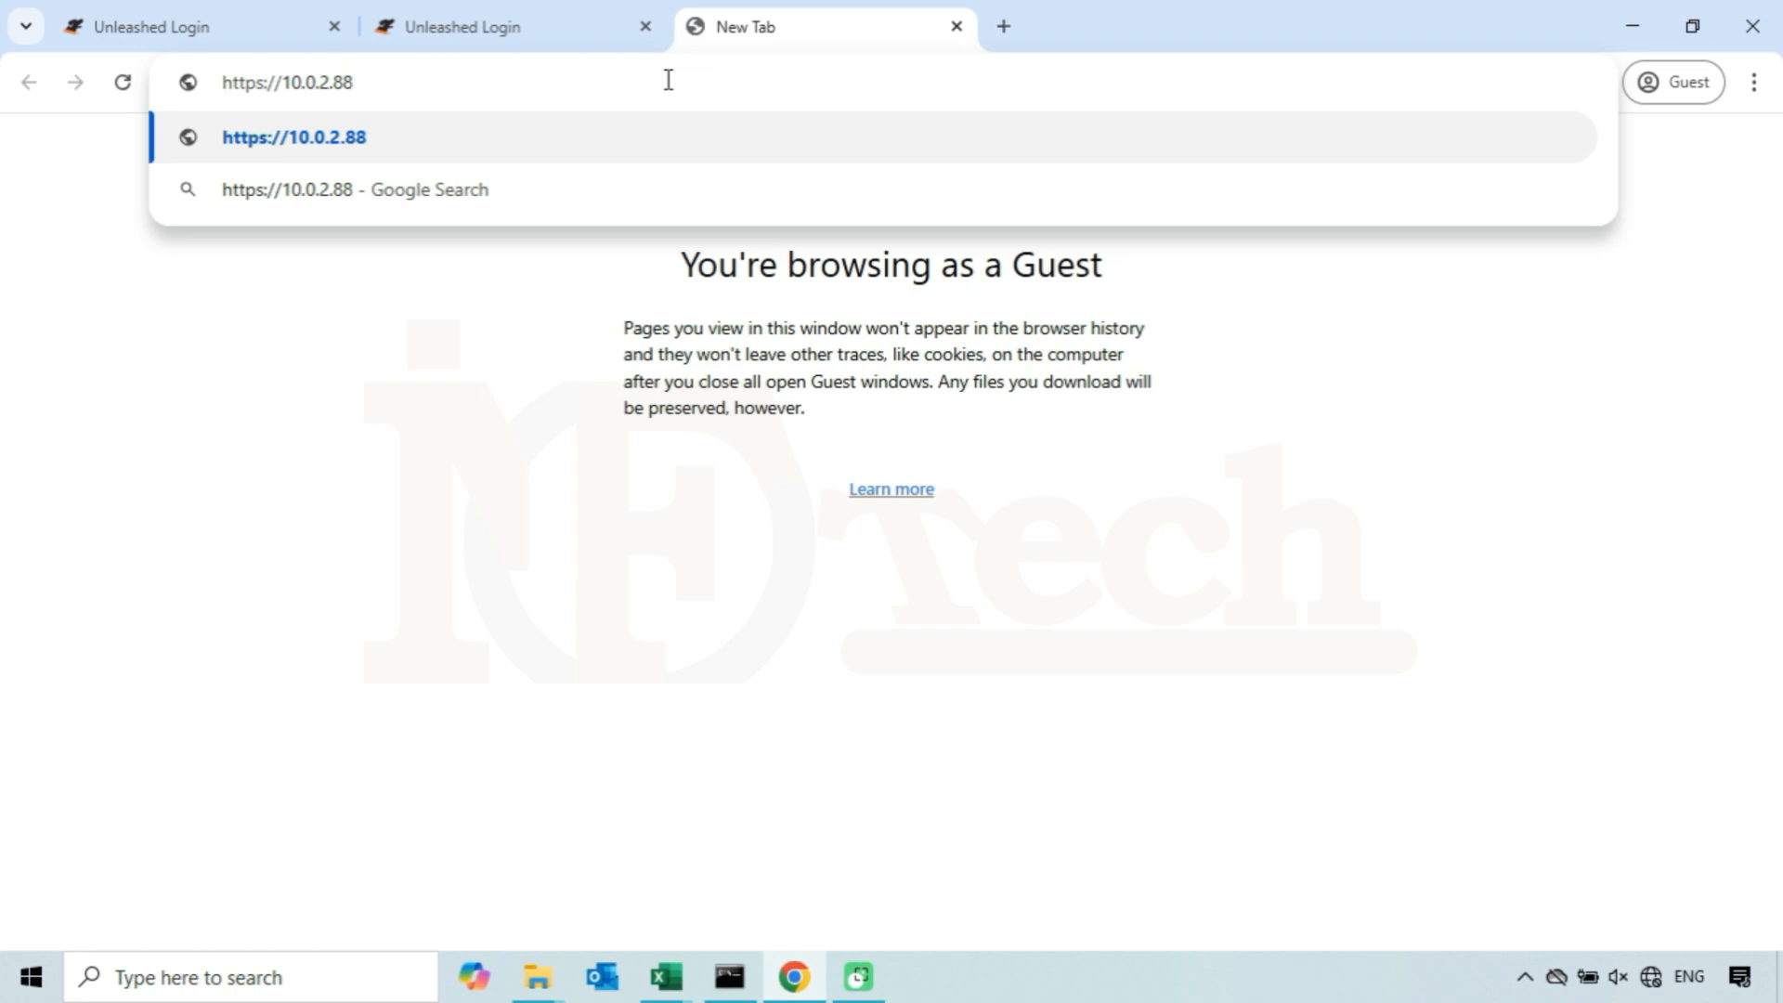
{"action": "key", "text": "shift+Left"}
{"action": "key", "text": "shift+Left"}
{"action": "key", "text": "Return"}
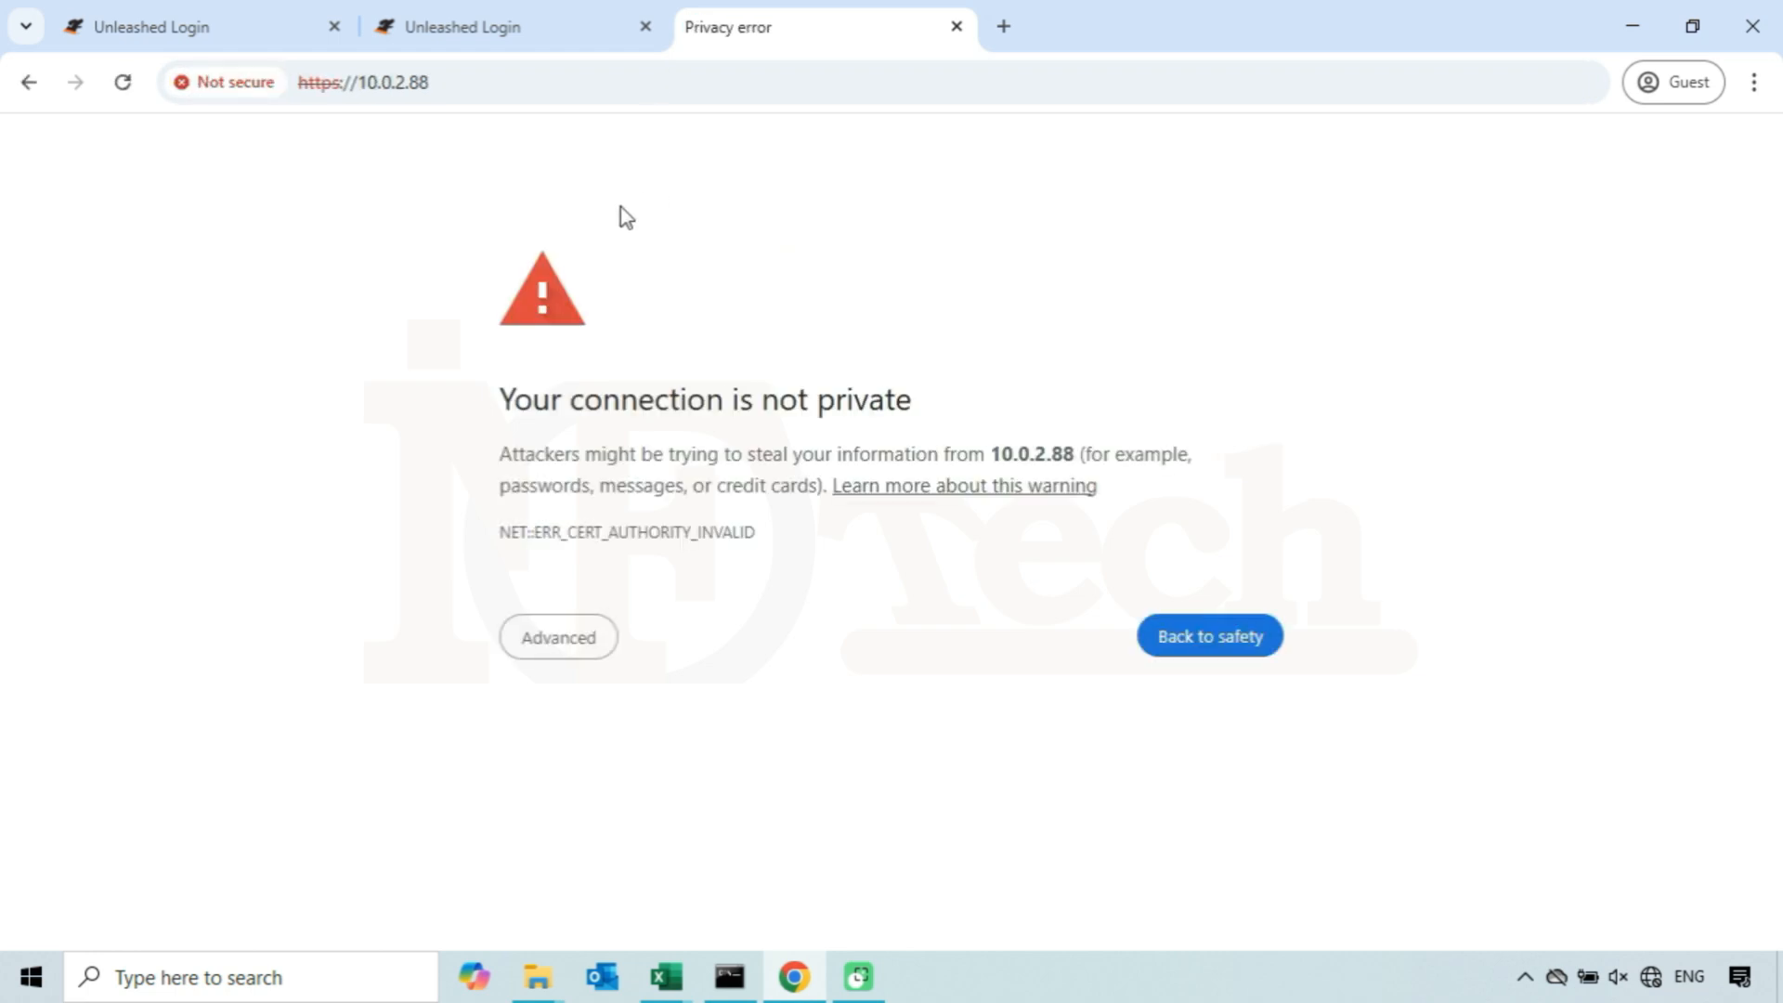
{"action": "left_click", "coordinate": [586, 658]}
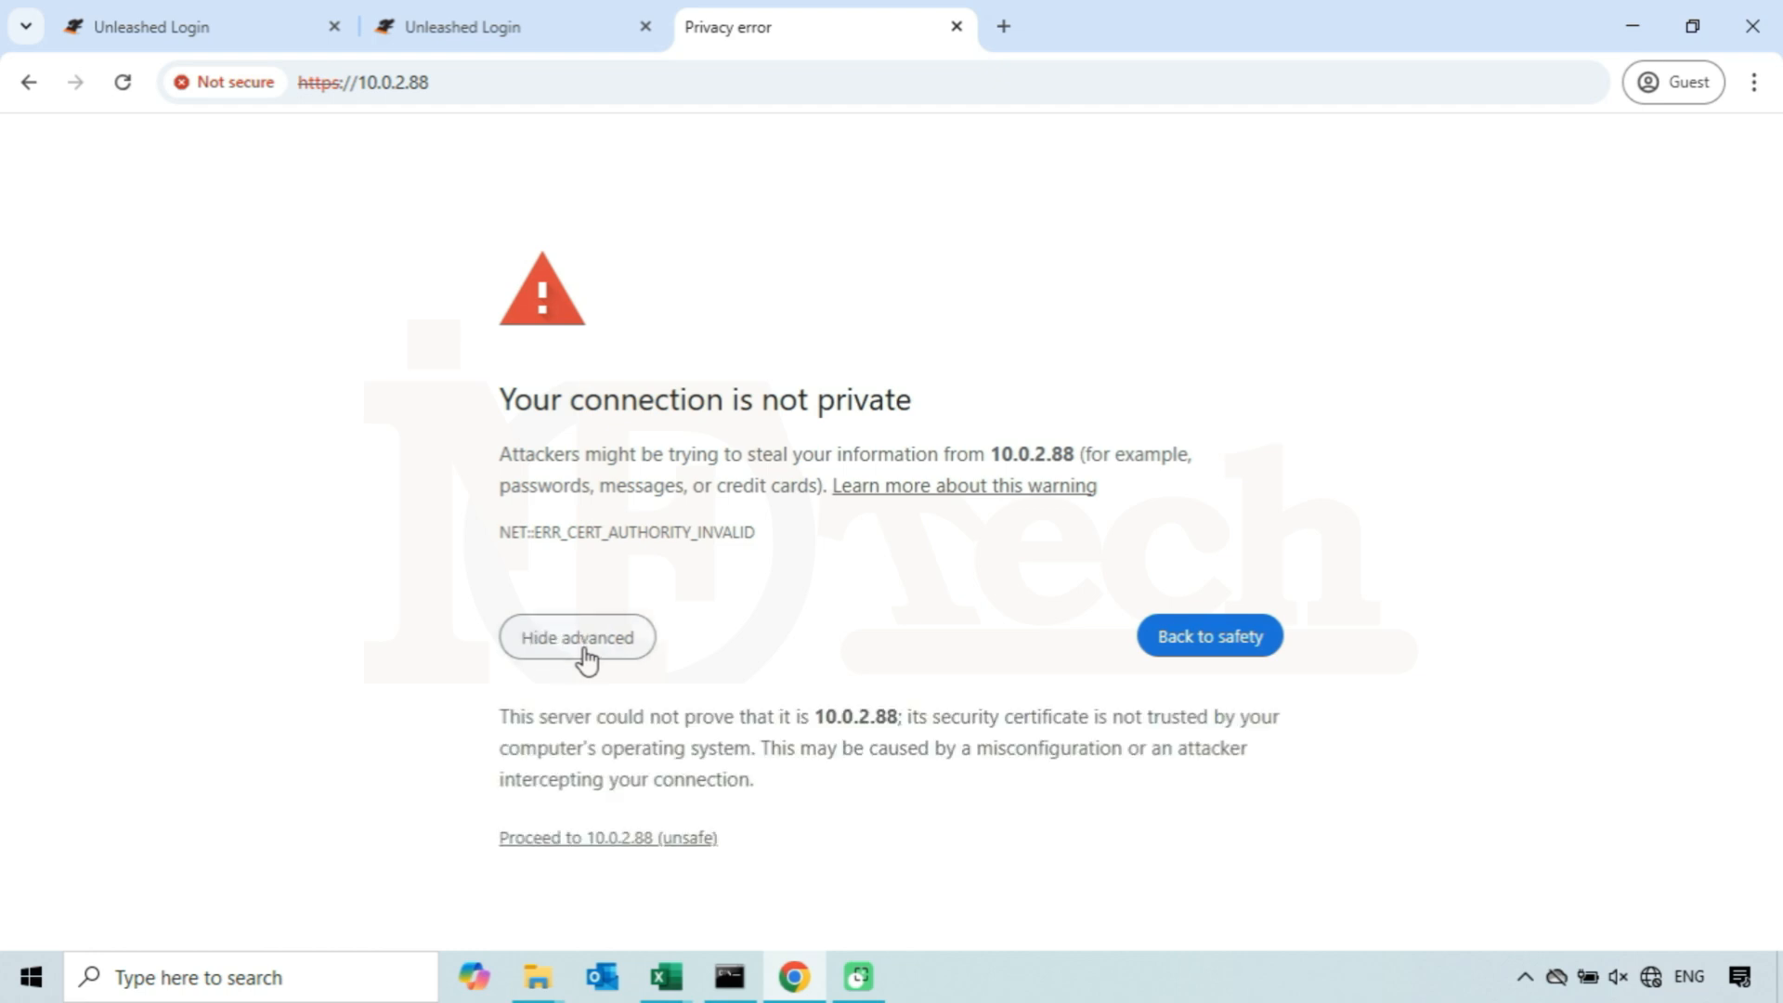
{"action": "left_click", "coordinate": [622, 841]}
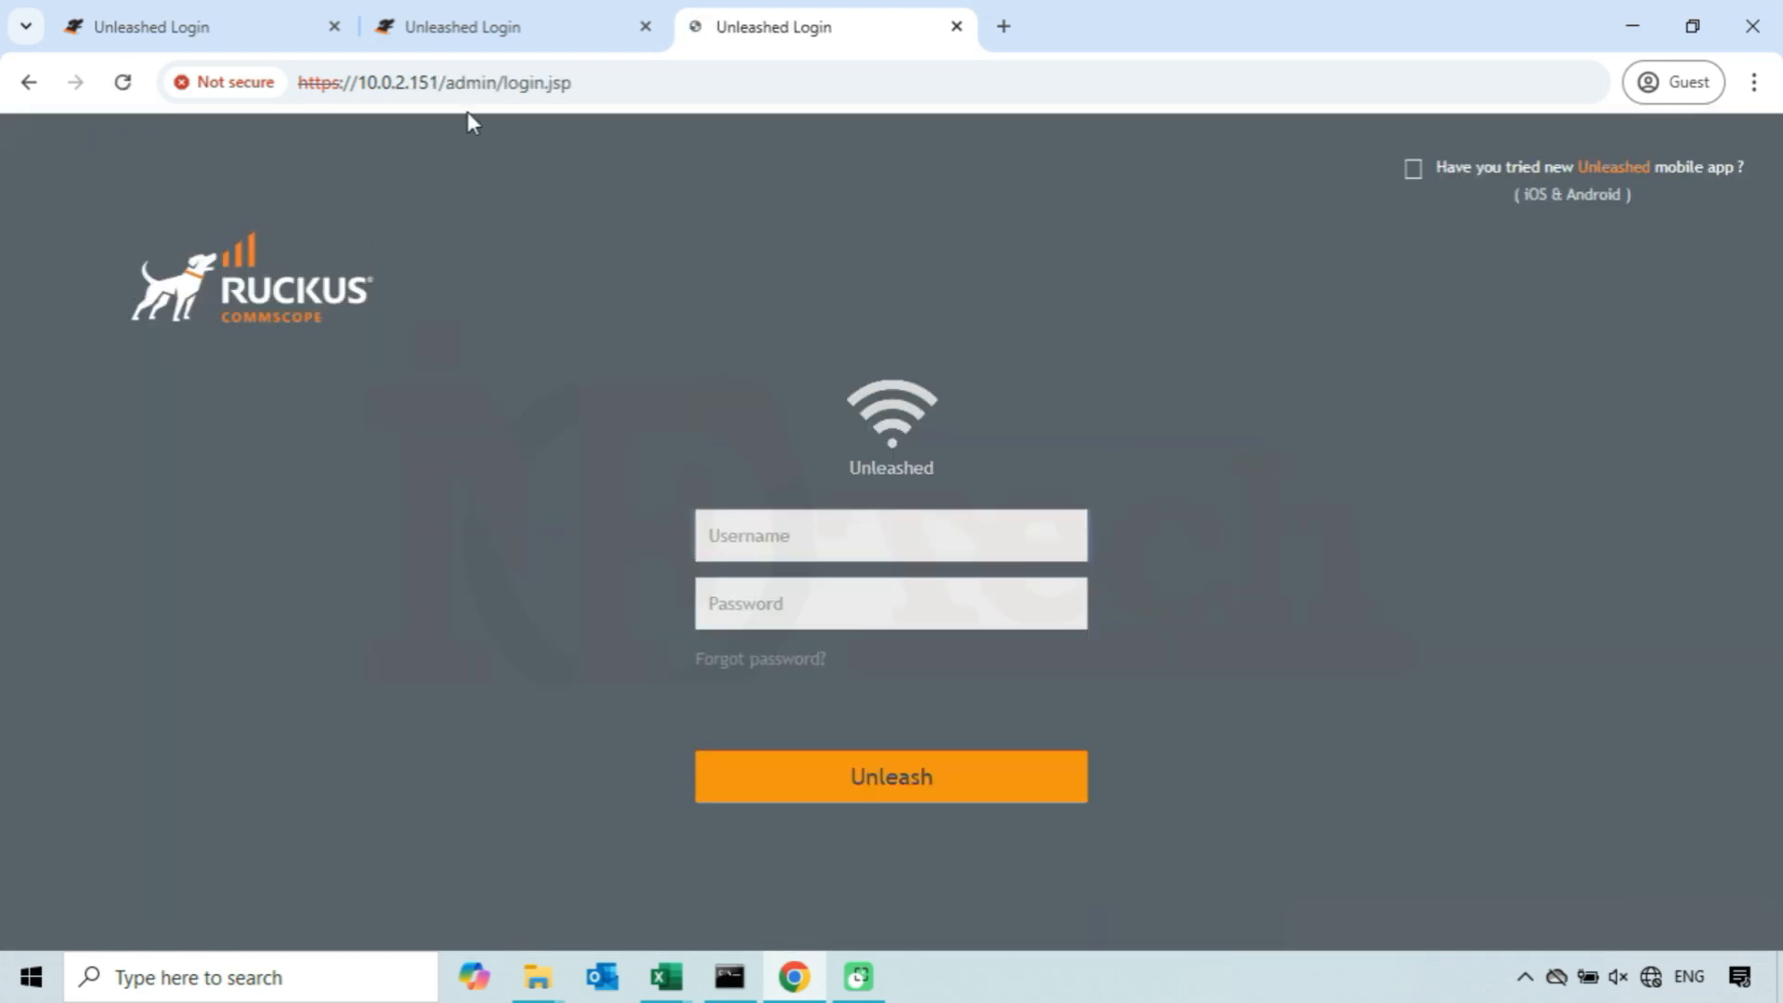
- Highlight the final octet of the login page's address in the address bar
{"action": "left_click", "coordinate": [438, 86]}
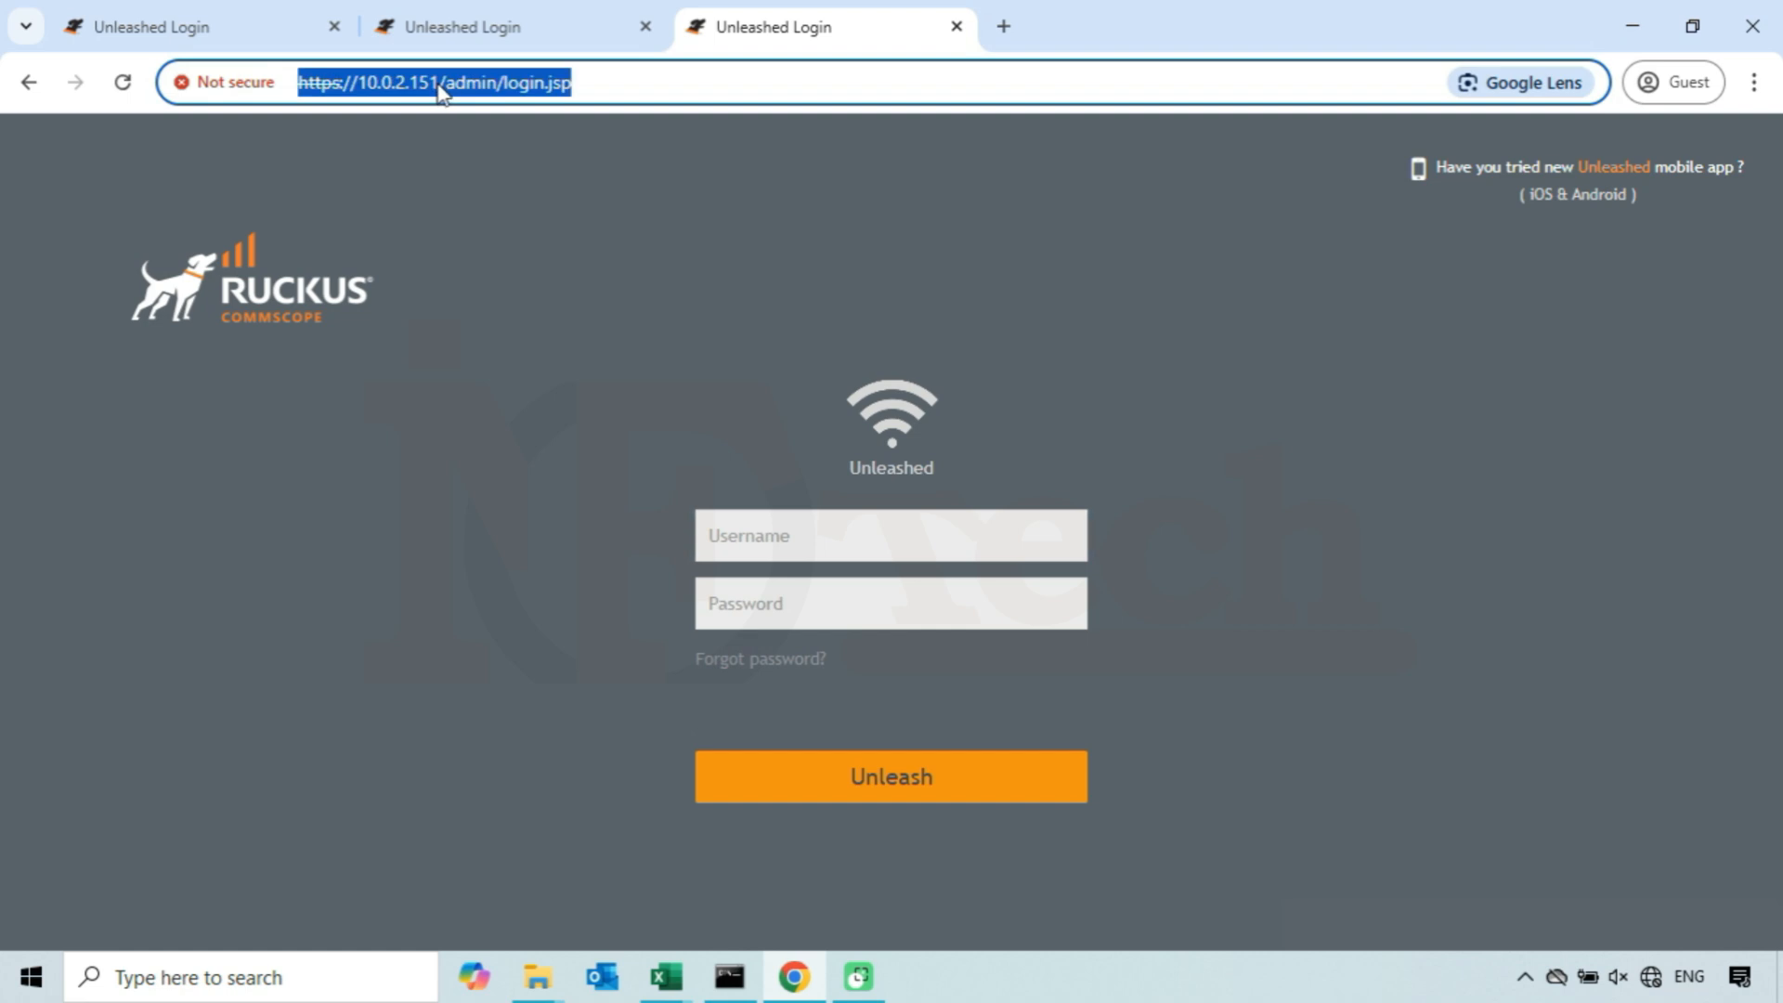
{"action": "left_click", "coordinate": [438, 86]}
{"action": "key", "text": "shift+Left"}
{"action": "key", "text": "shift+Left"}
{"action": "key", "text": "shift+Left"}
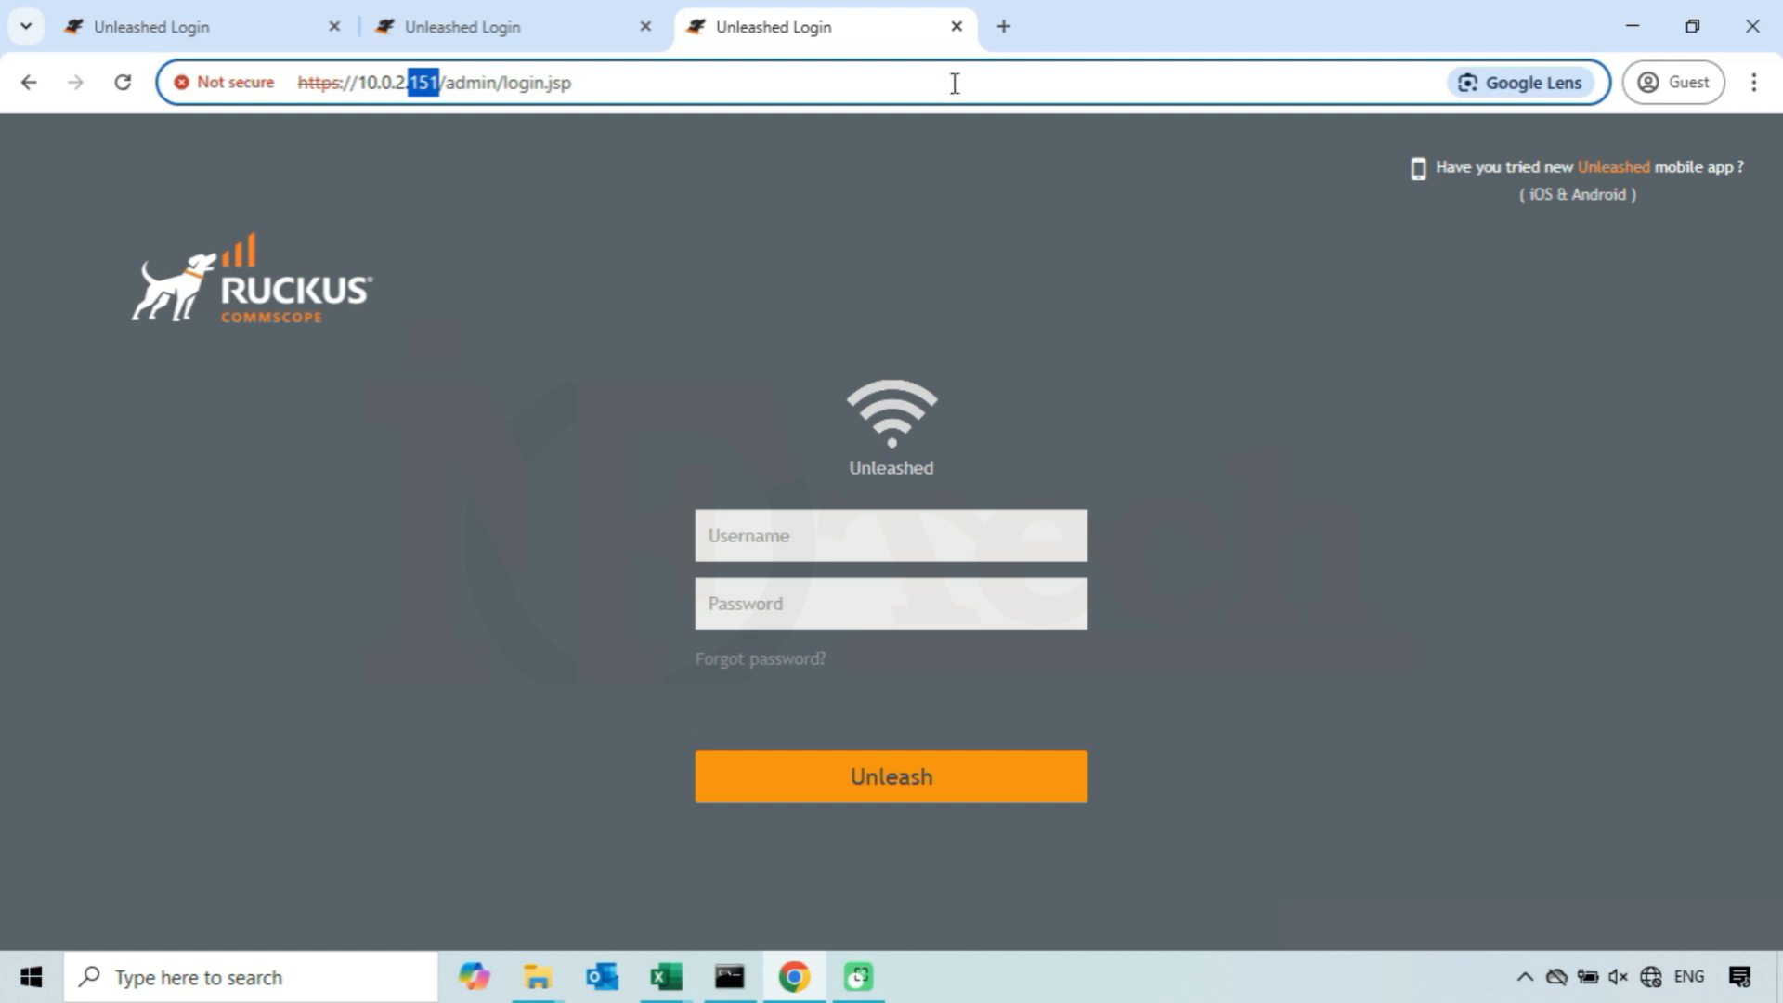
- Close the two extra tabs and log in to the 10.0.2.151 Unleashed page as admin with the account password
{"action": "left_click", "coordinate": [957, 26]}
{"action": "left_click", "coordinate": [645, 26]}
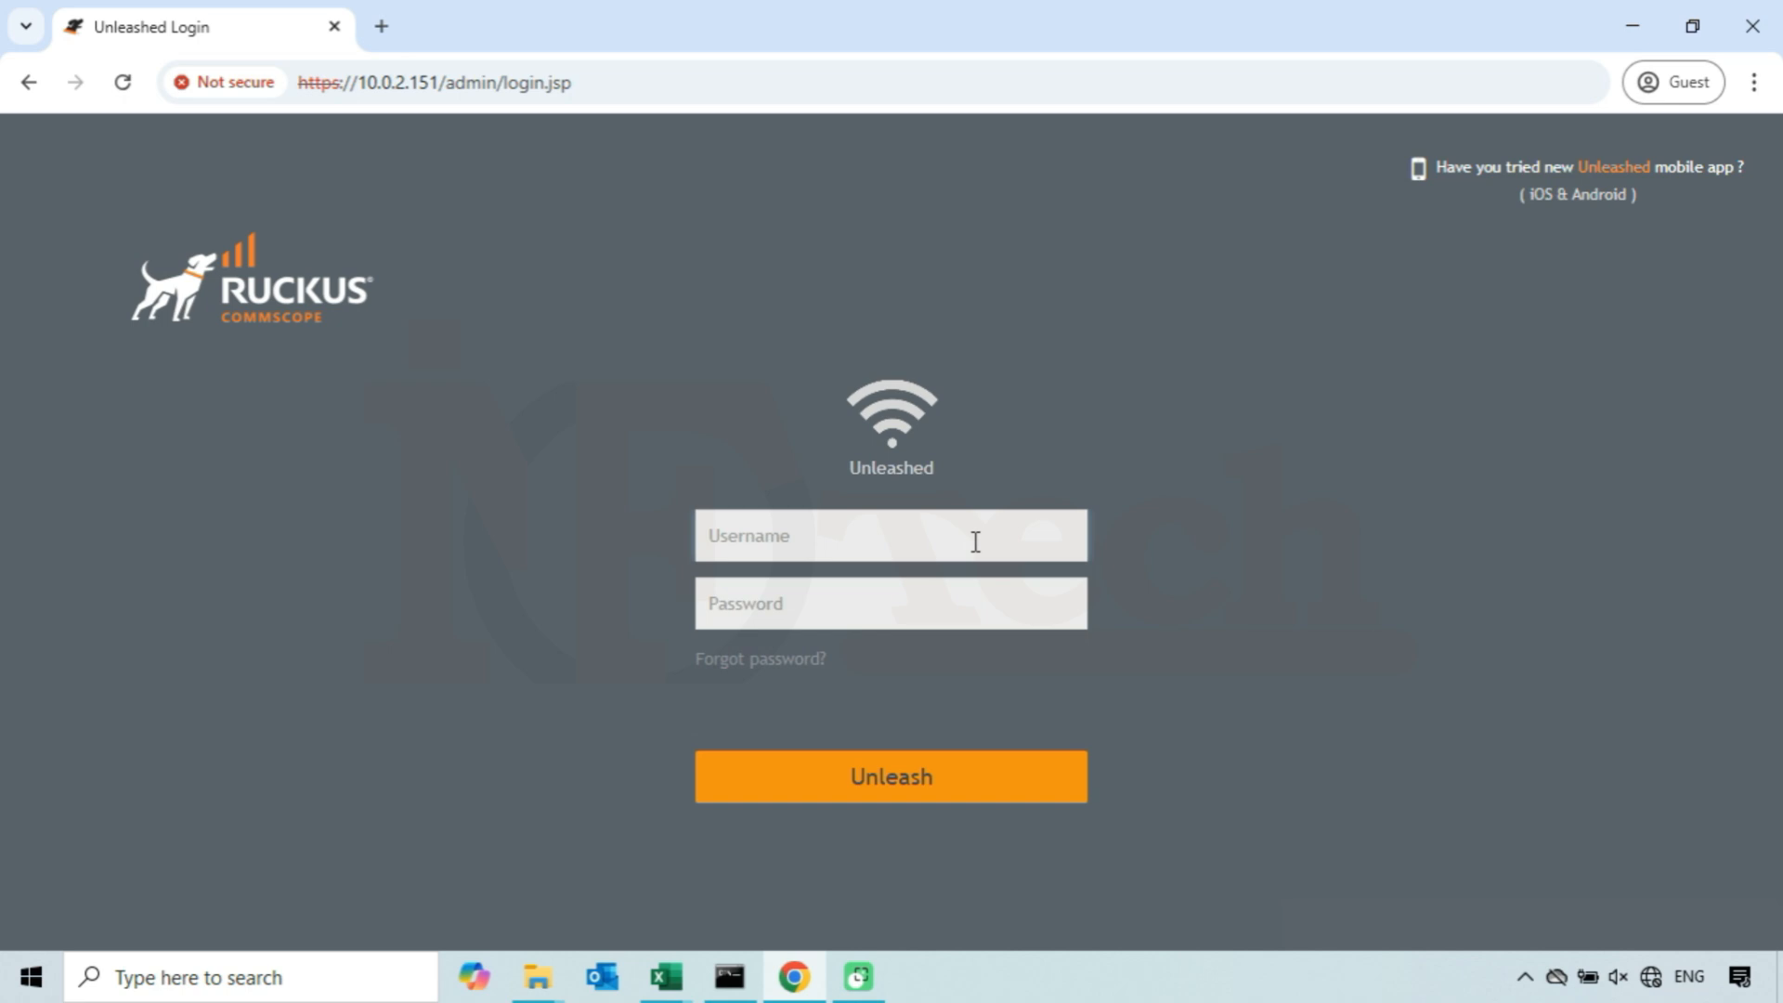
{"action": "type", "text": "admin"}
{"action": "left_click", "coordinate": [964, 595]}
{"action": "type", "text": "•••••••••"}
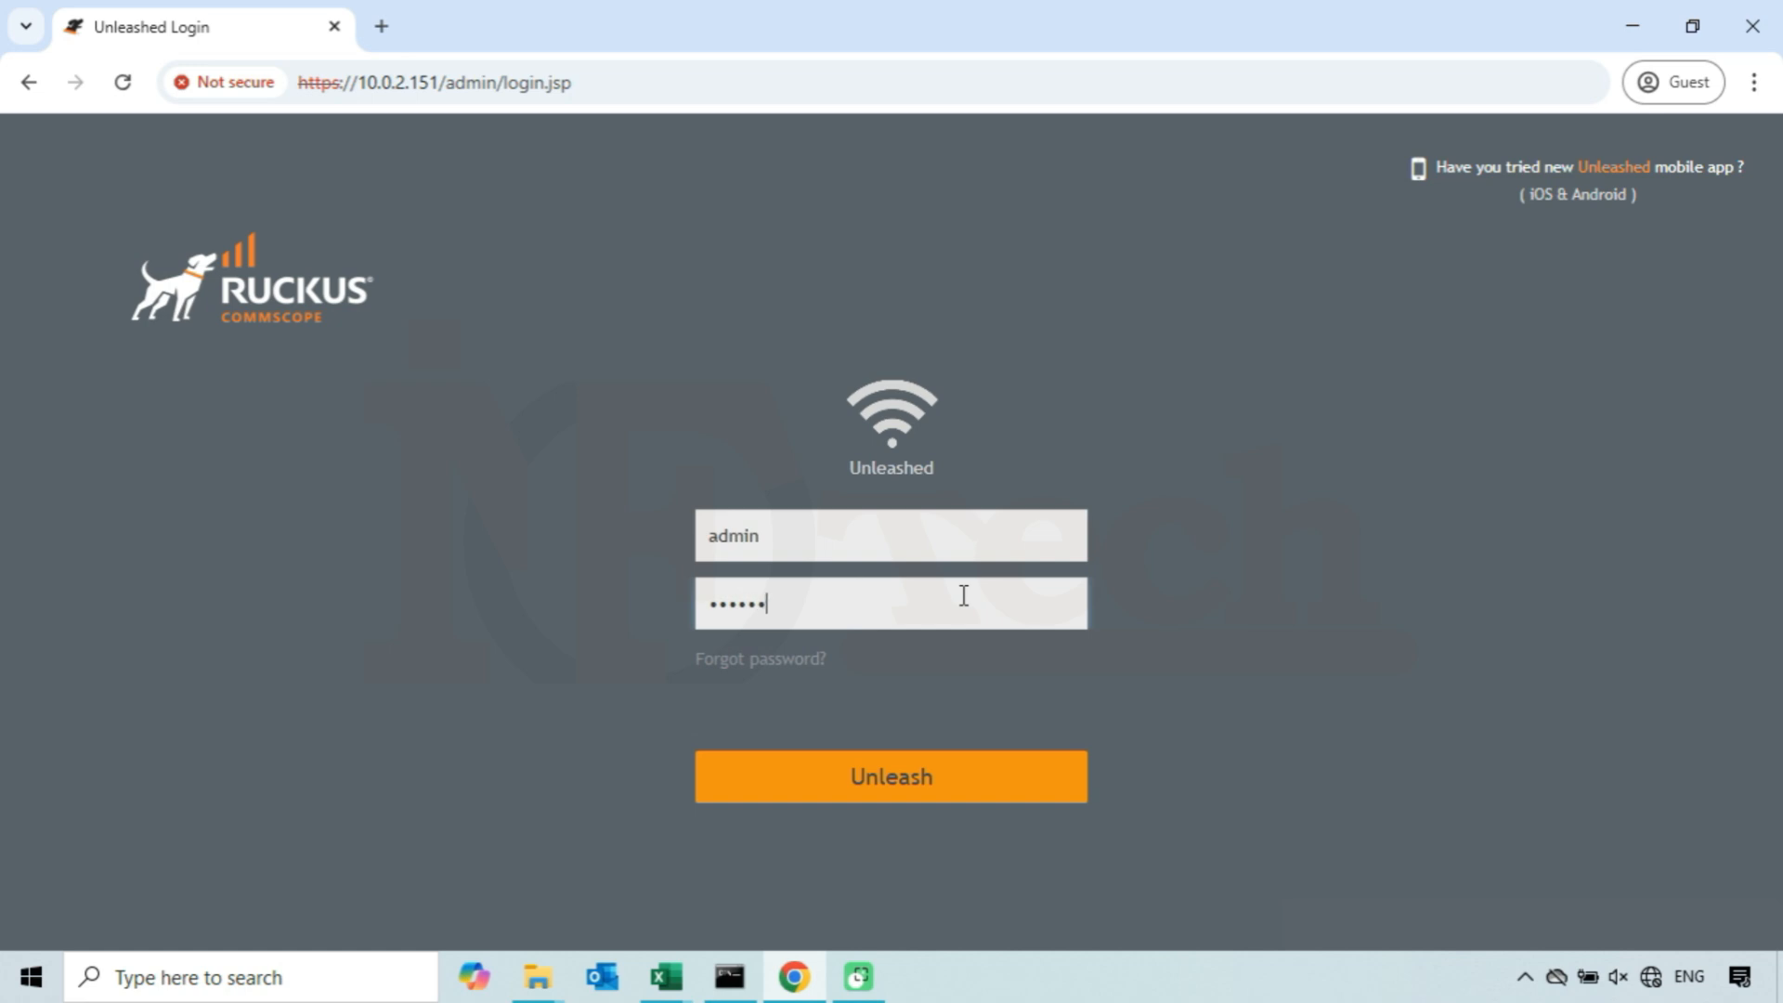
{"action": "left_click", "coordinate": [922, 771]}
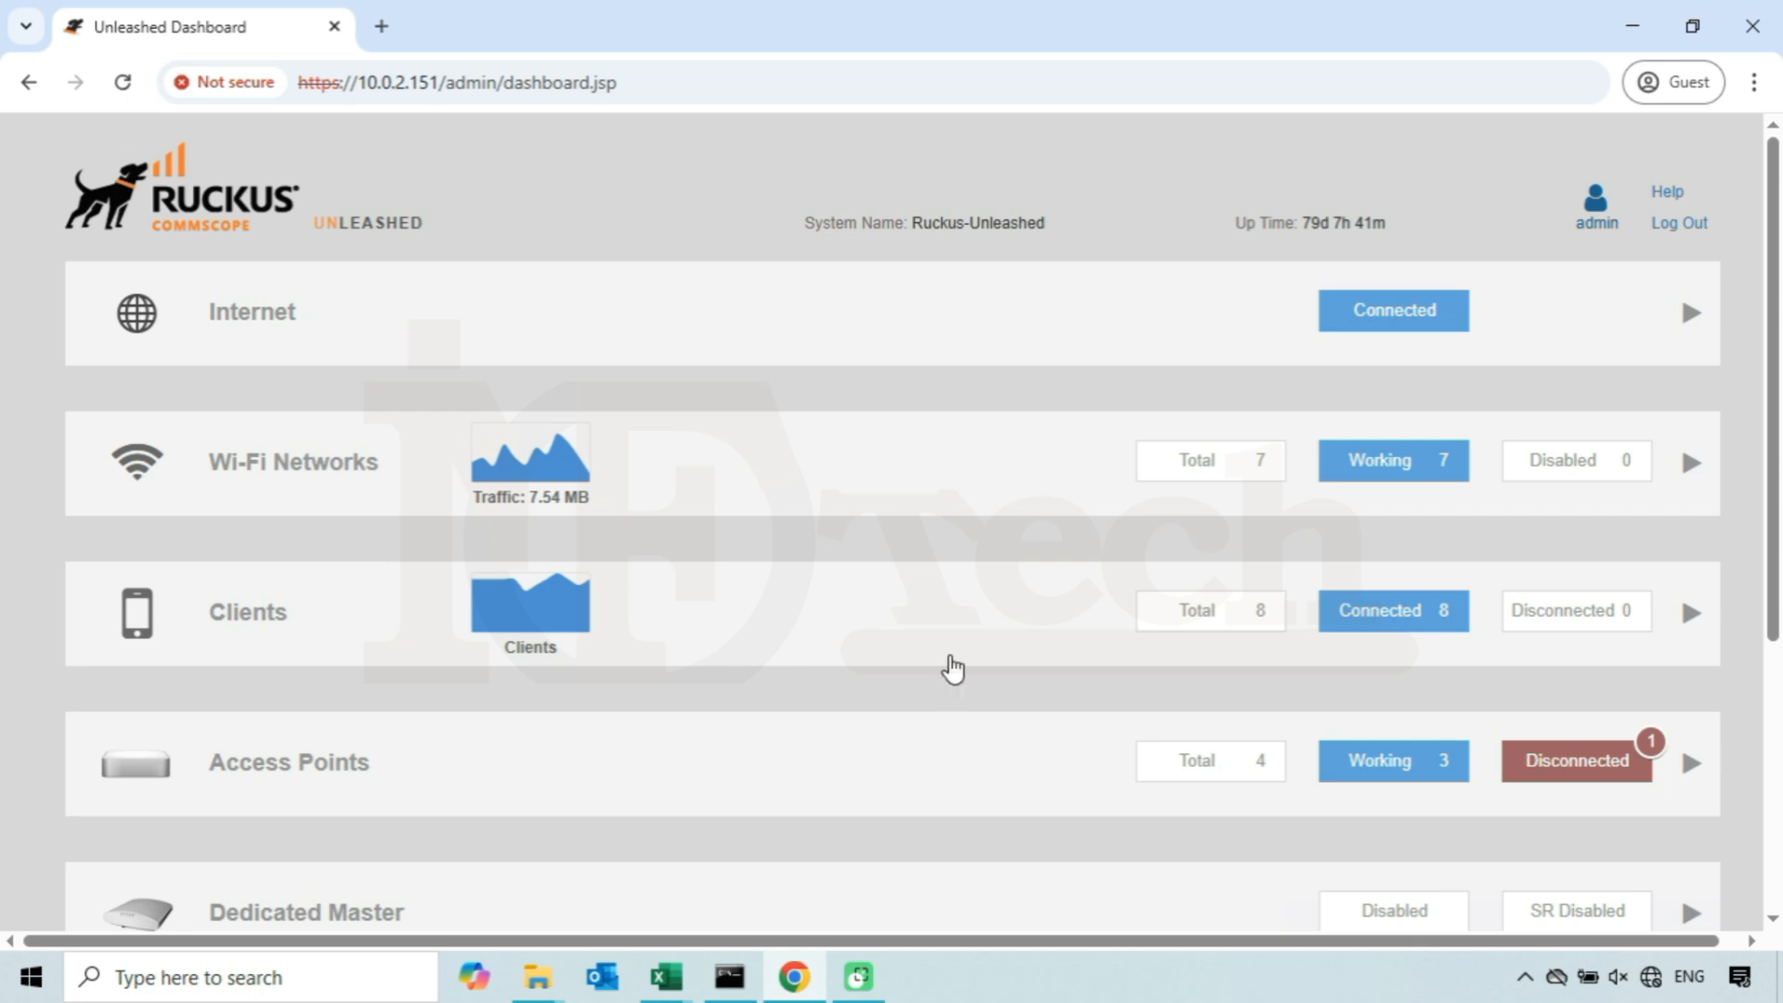
- Open IP Settings in the System section of Admin & Services and review the controller's manual WAN IP address
{"action": "scroll", "coordinate": [952, 668], "scroll_direction": "down", "scroll_amount": 5}
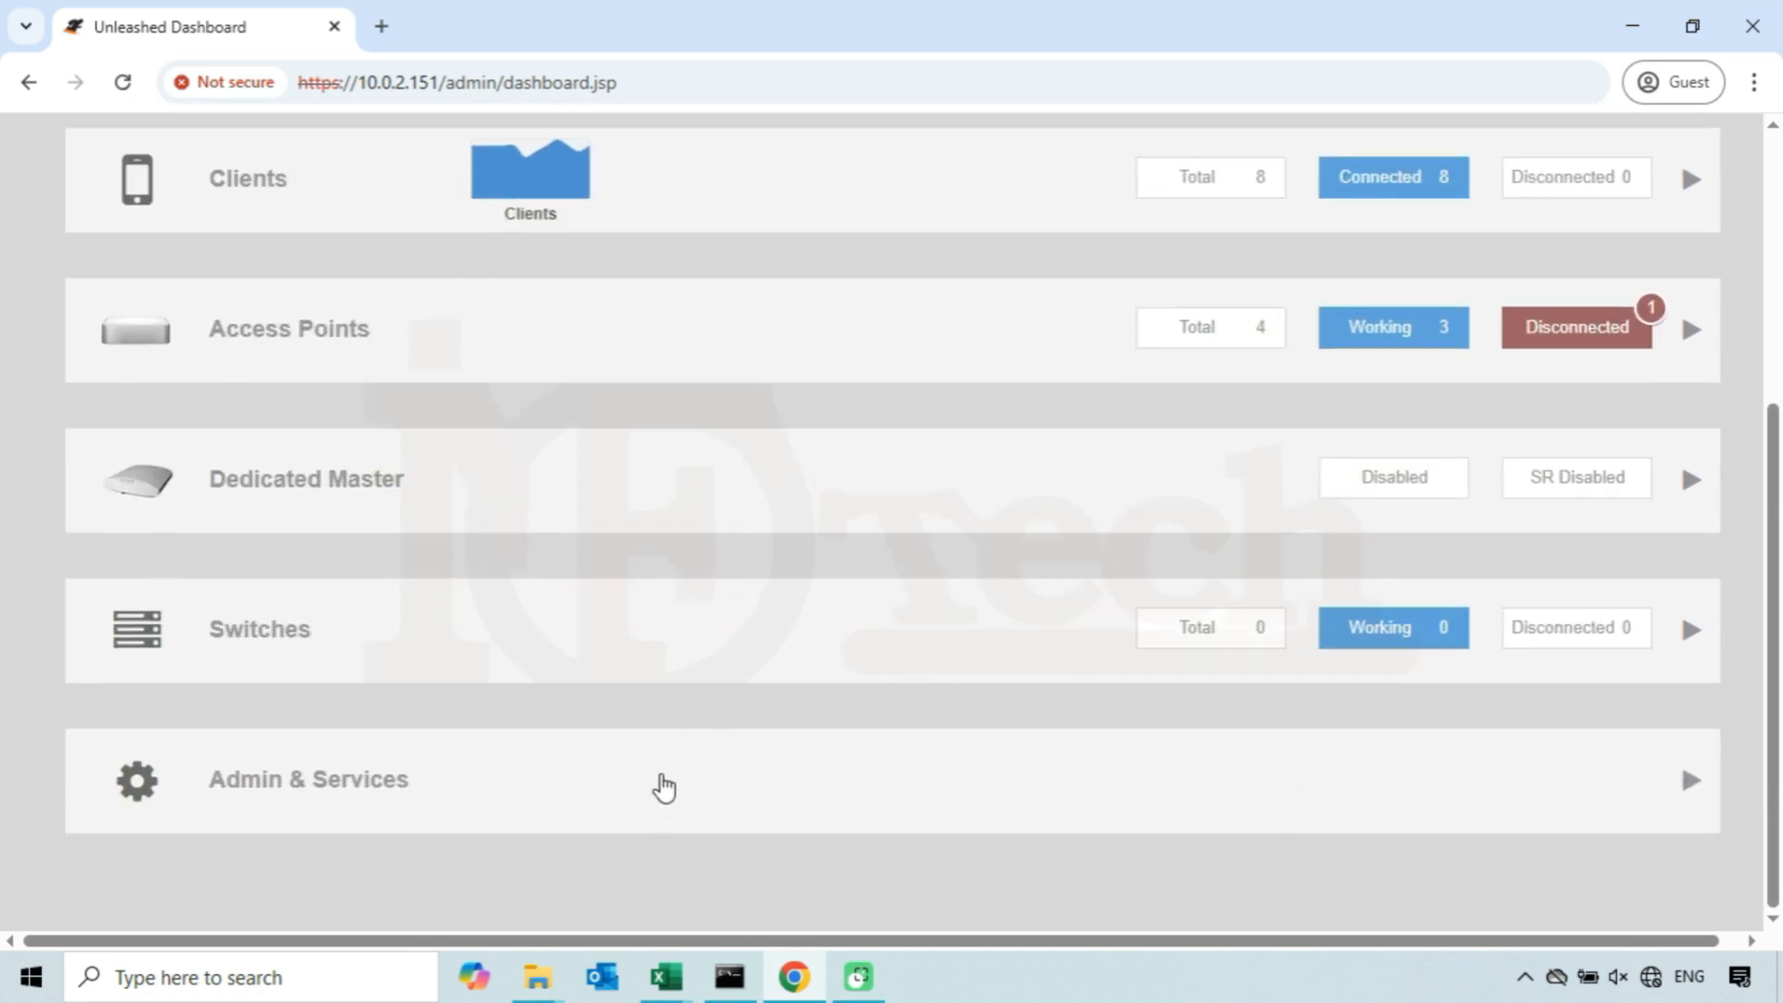
{"action": "left_click", "coordinate": [554, 760]}
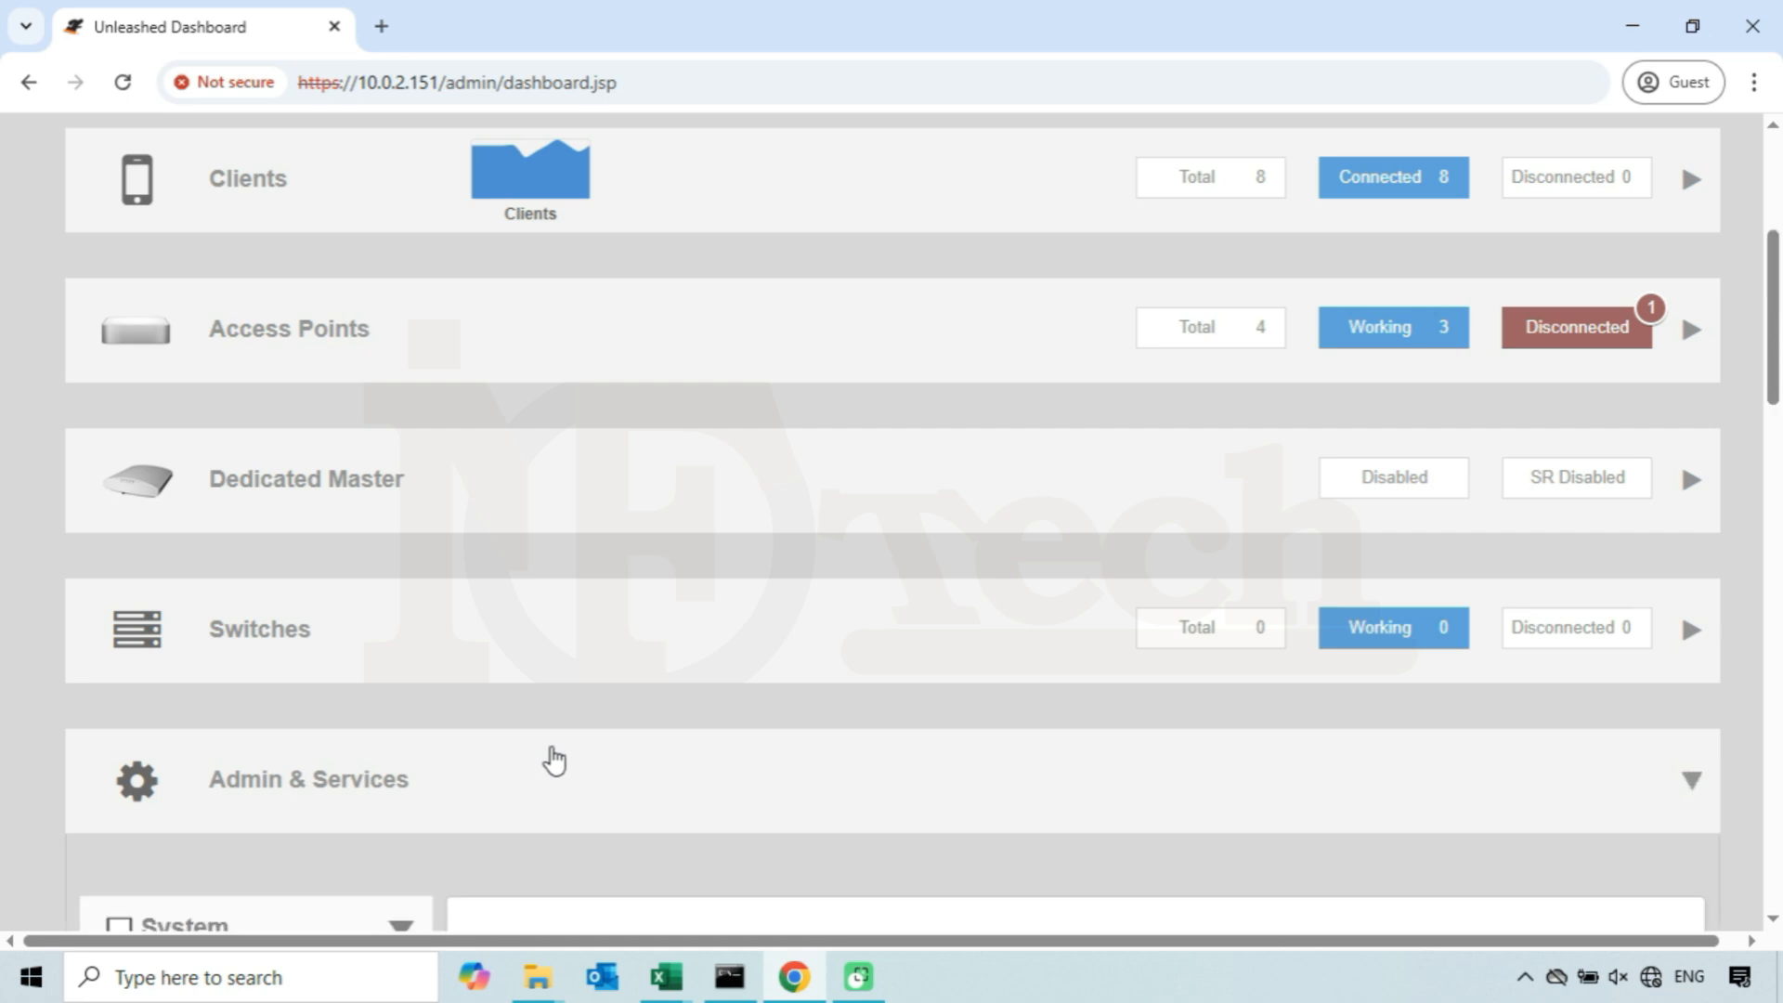
{"action": "scroll", "coordinate": [555, 760], "scroll_direction": "down", "scroll_amount": 4}
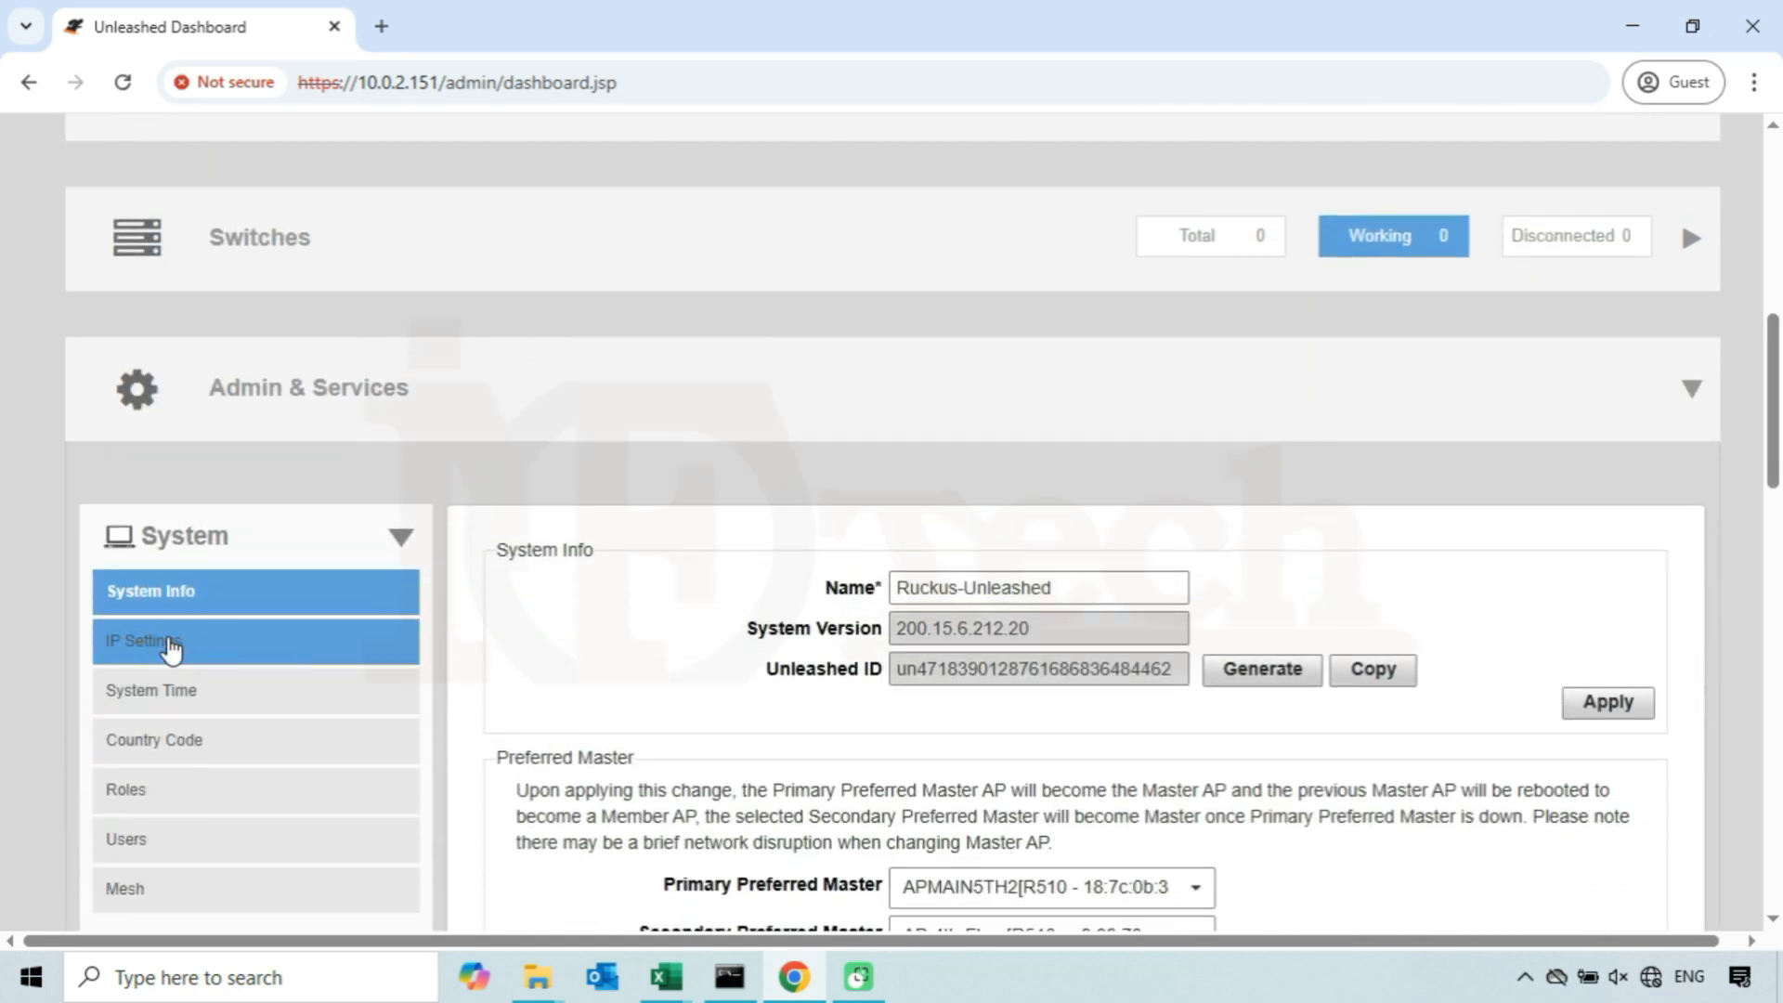
{"action": "left_click", "coordinate": [258, 649]}
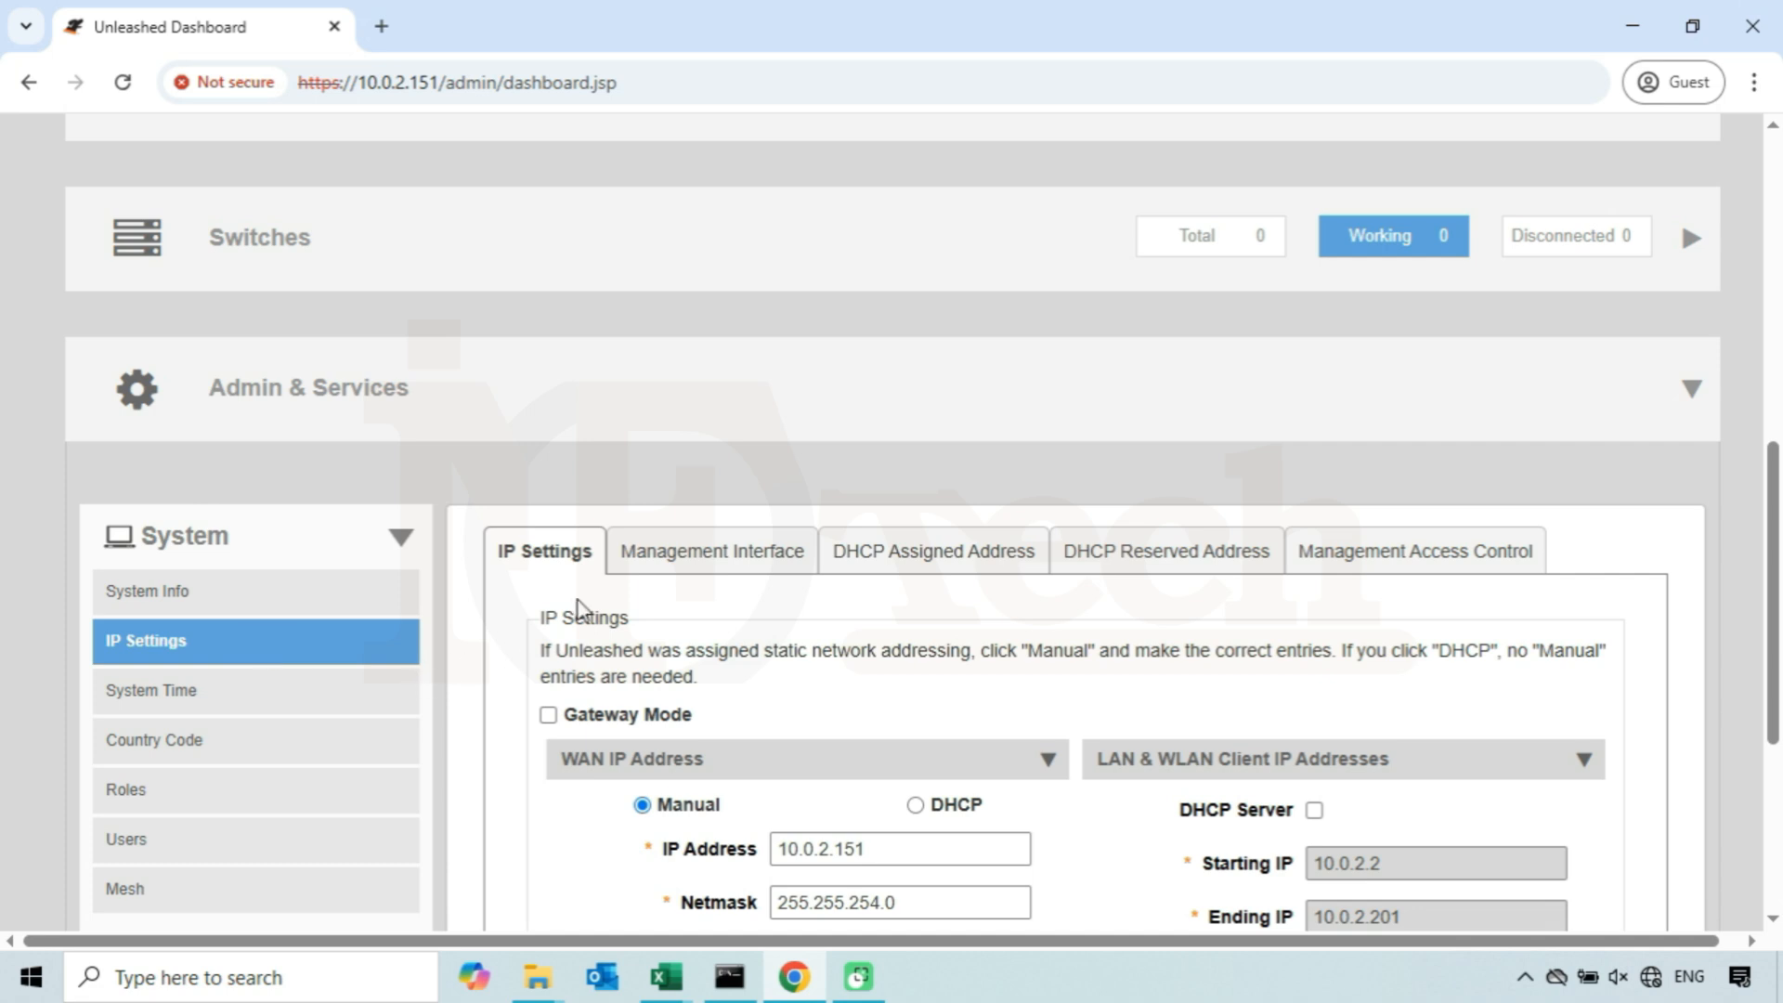
{"action": "left_click_drag", "start_coordinate": [589, 558], "coordinate": [509, 562]}
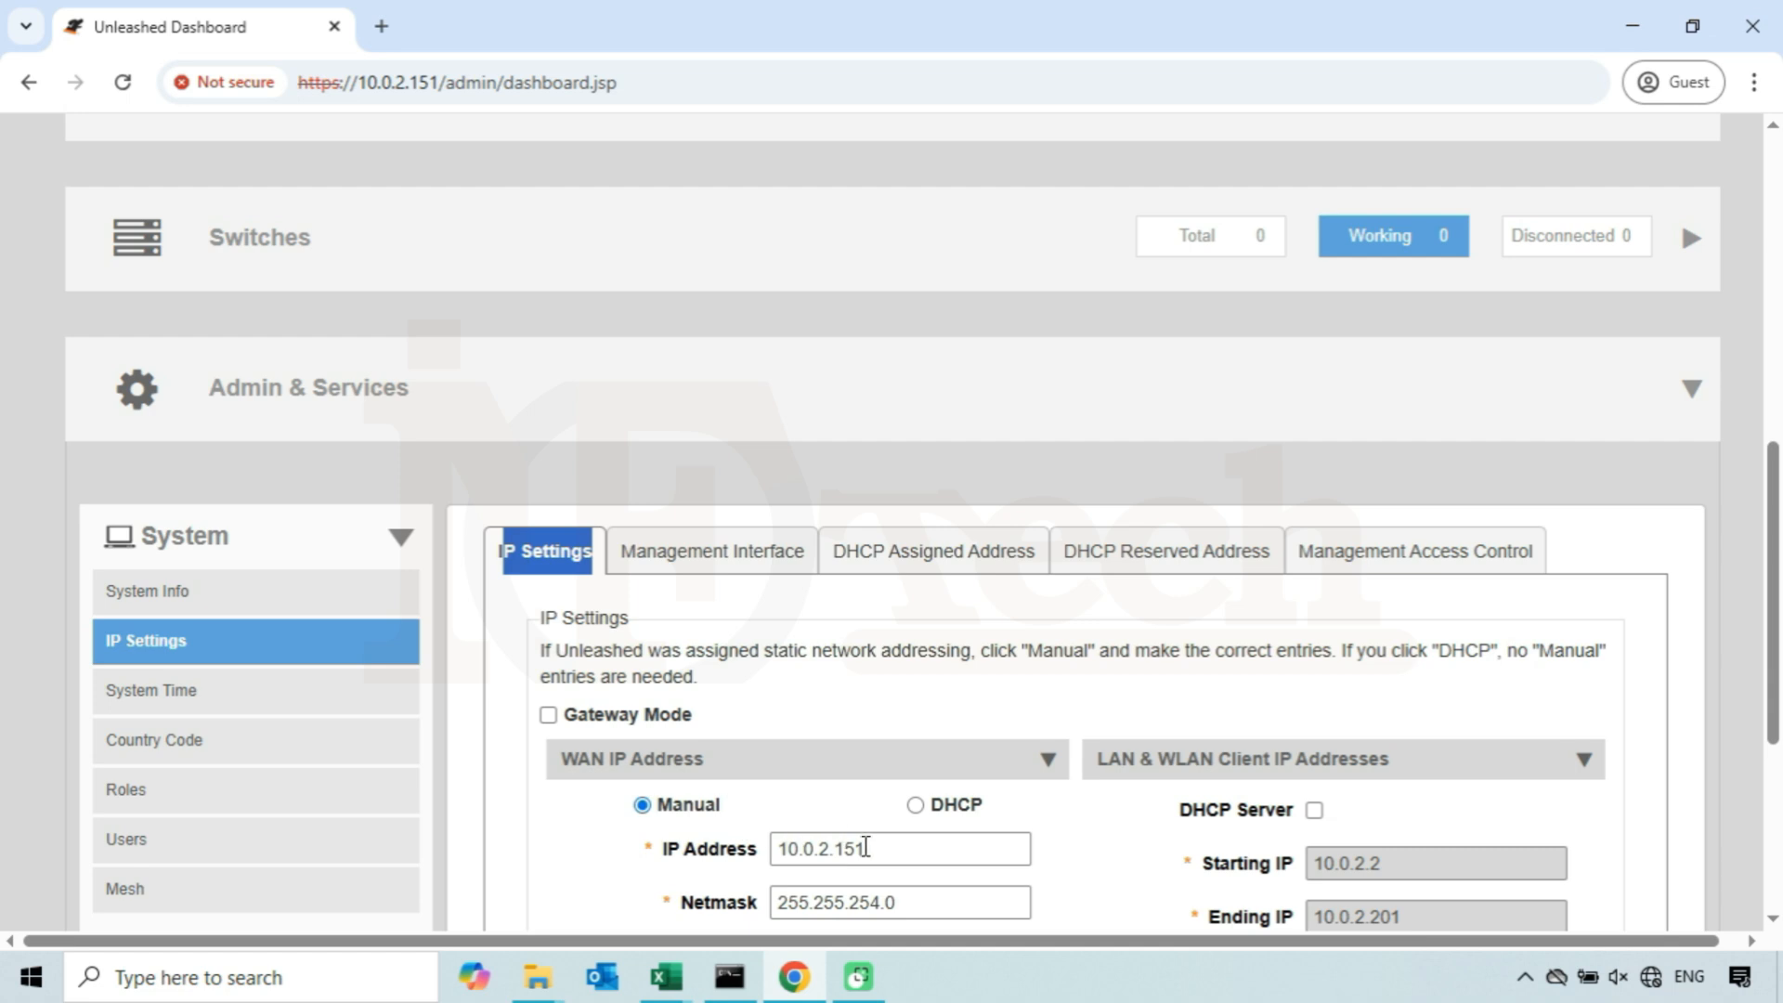
{"action": "left_click", "coordinate": [868, 848]}
{"action": "left_click_drag", "start_coordinate": [868, 848], "coordinate": [778, 847]}
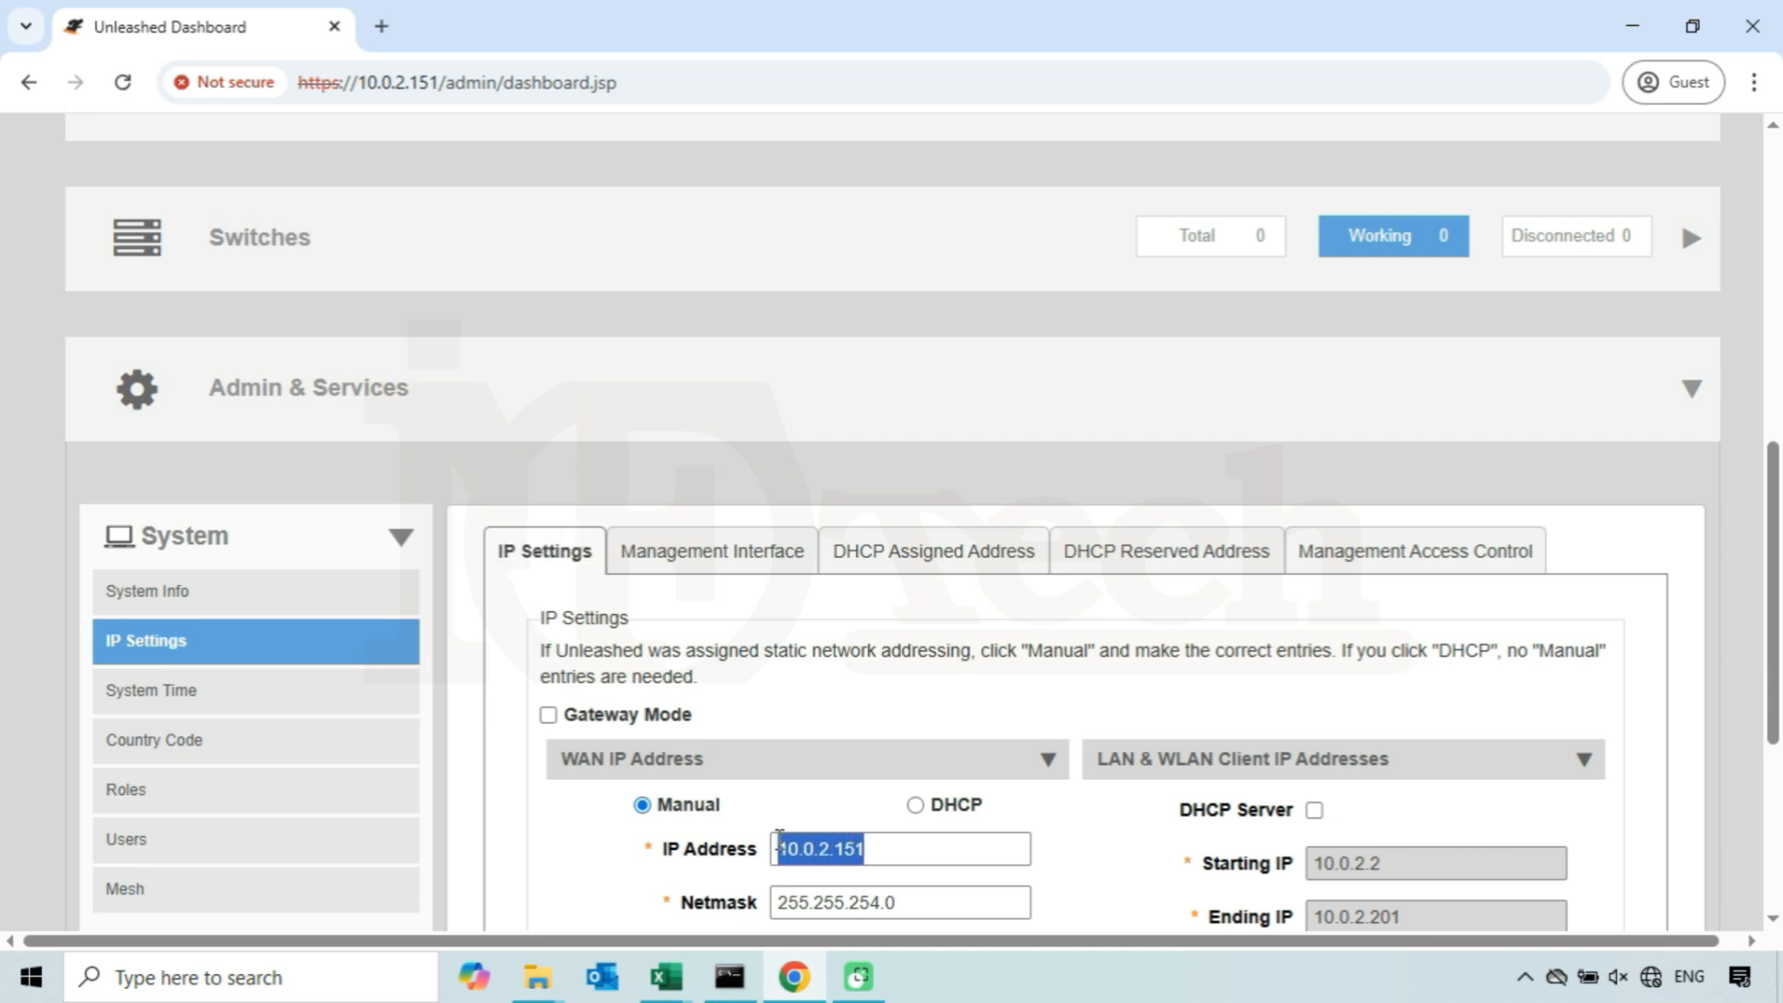
{"action": "left_click", "coordinate": [672, 807]}
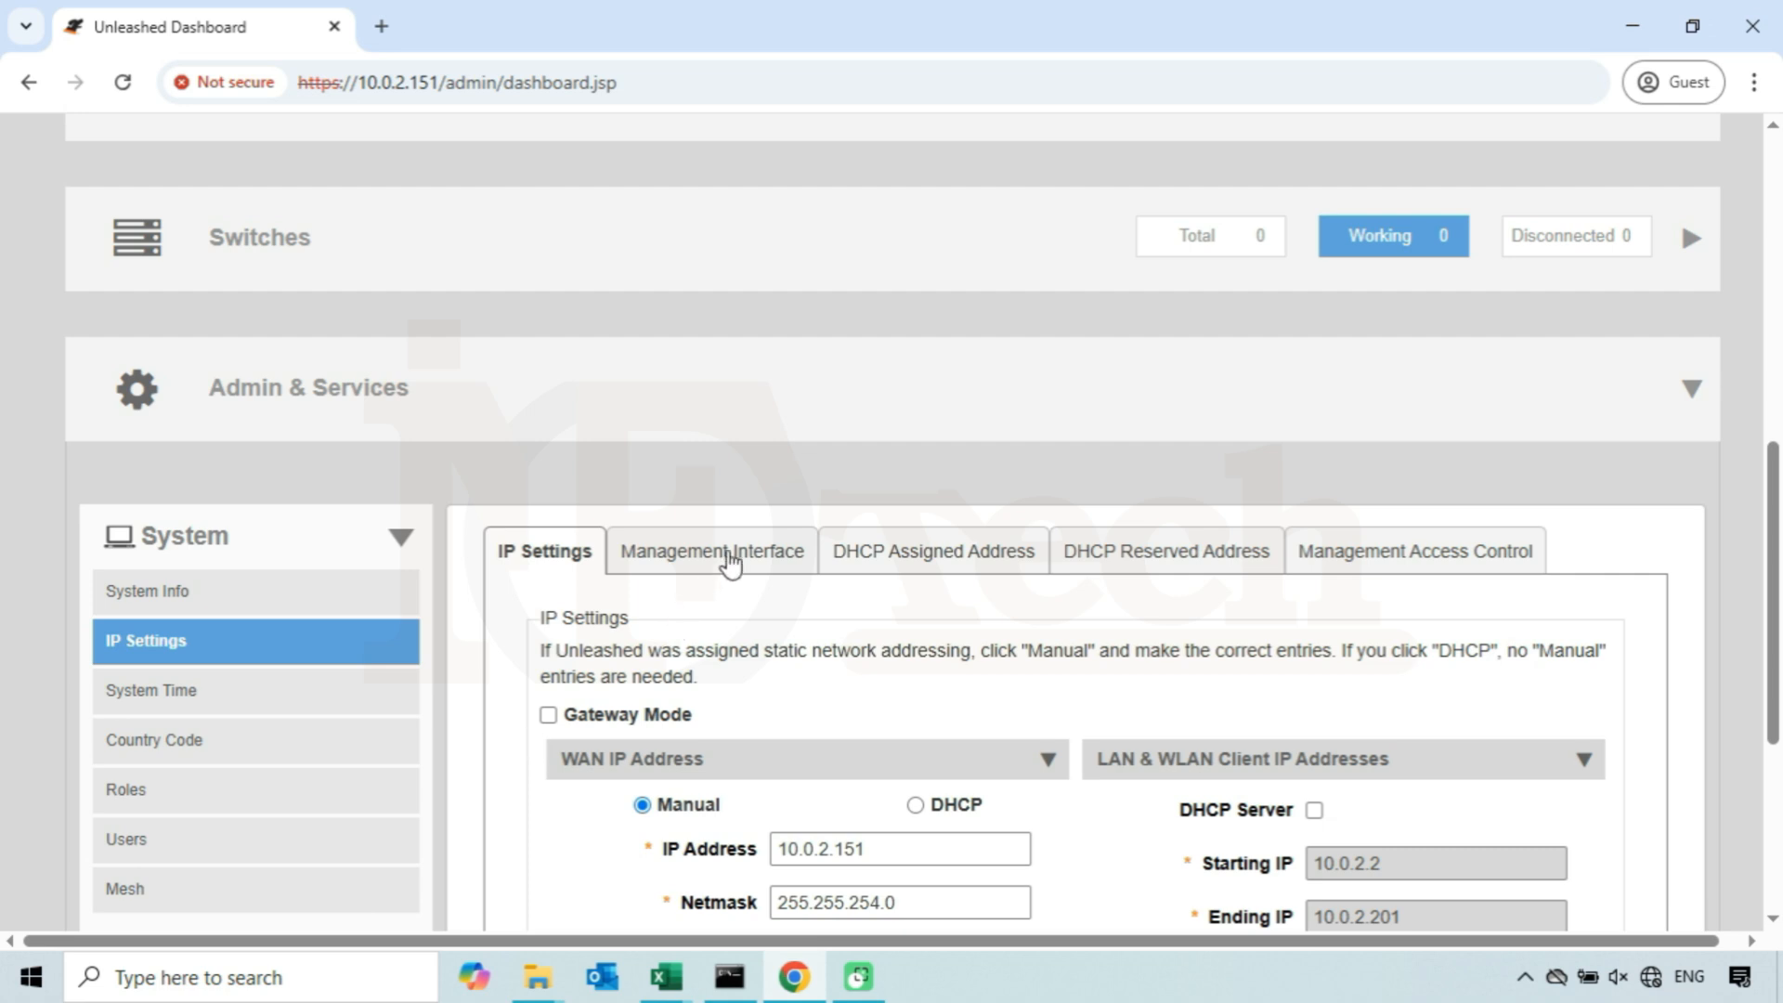
- Switch to the Management Interface tab and enable the IPv4 Management Interface
{"action": "left_click", "coordinate": [733, 557]}
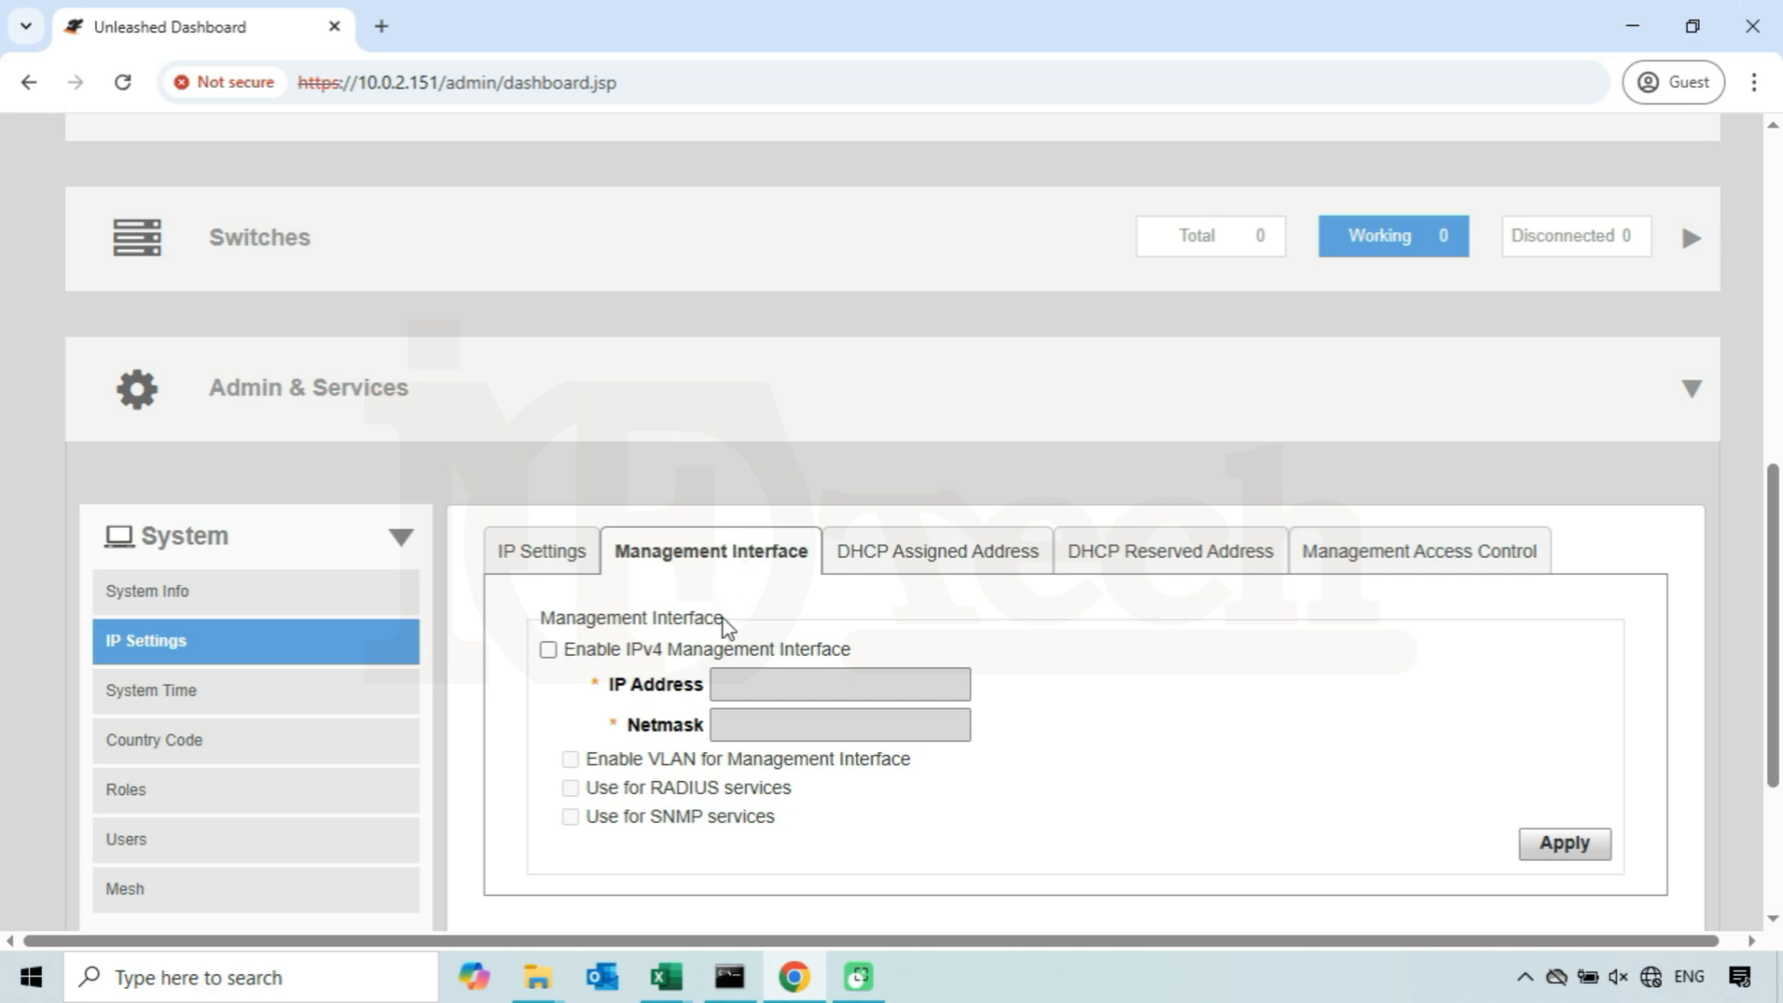
{"action": "left_click_drag", "start_coordinate": [723, 621], "coordinate": [538, 623]}
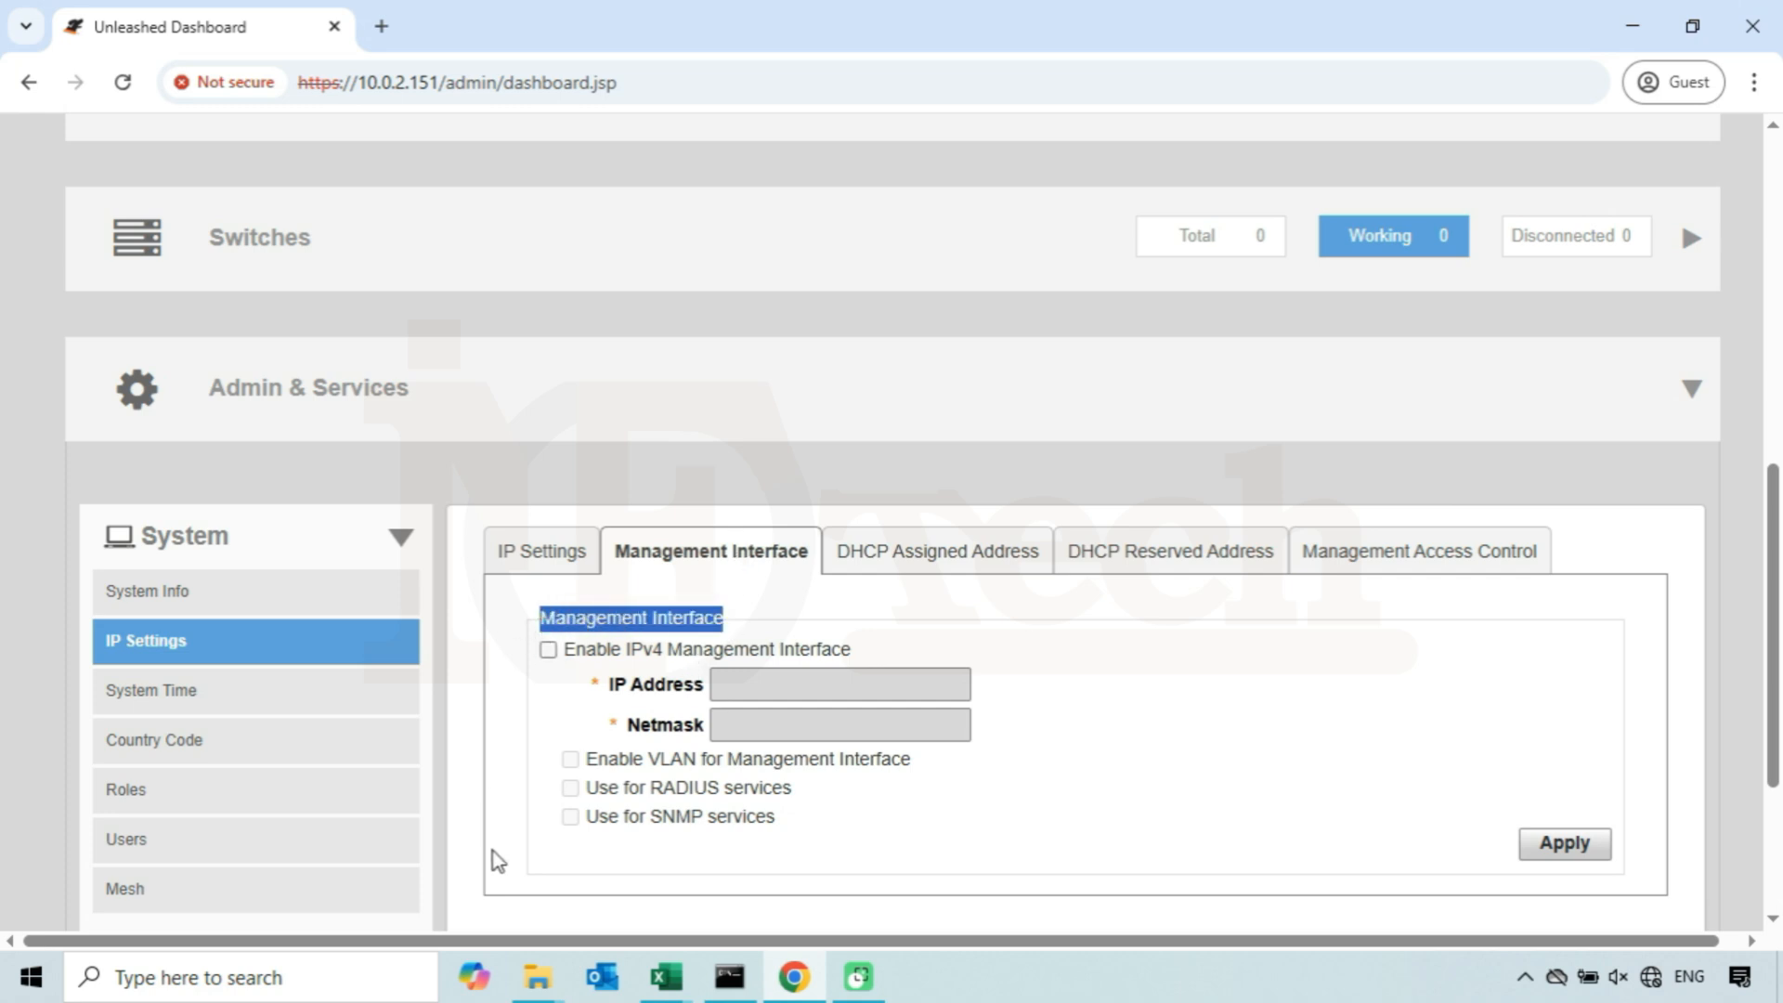
{"action": "left_click", "coordinate": [523, 720]}
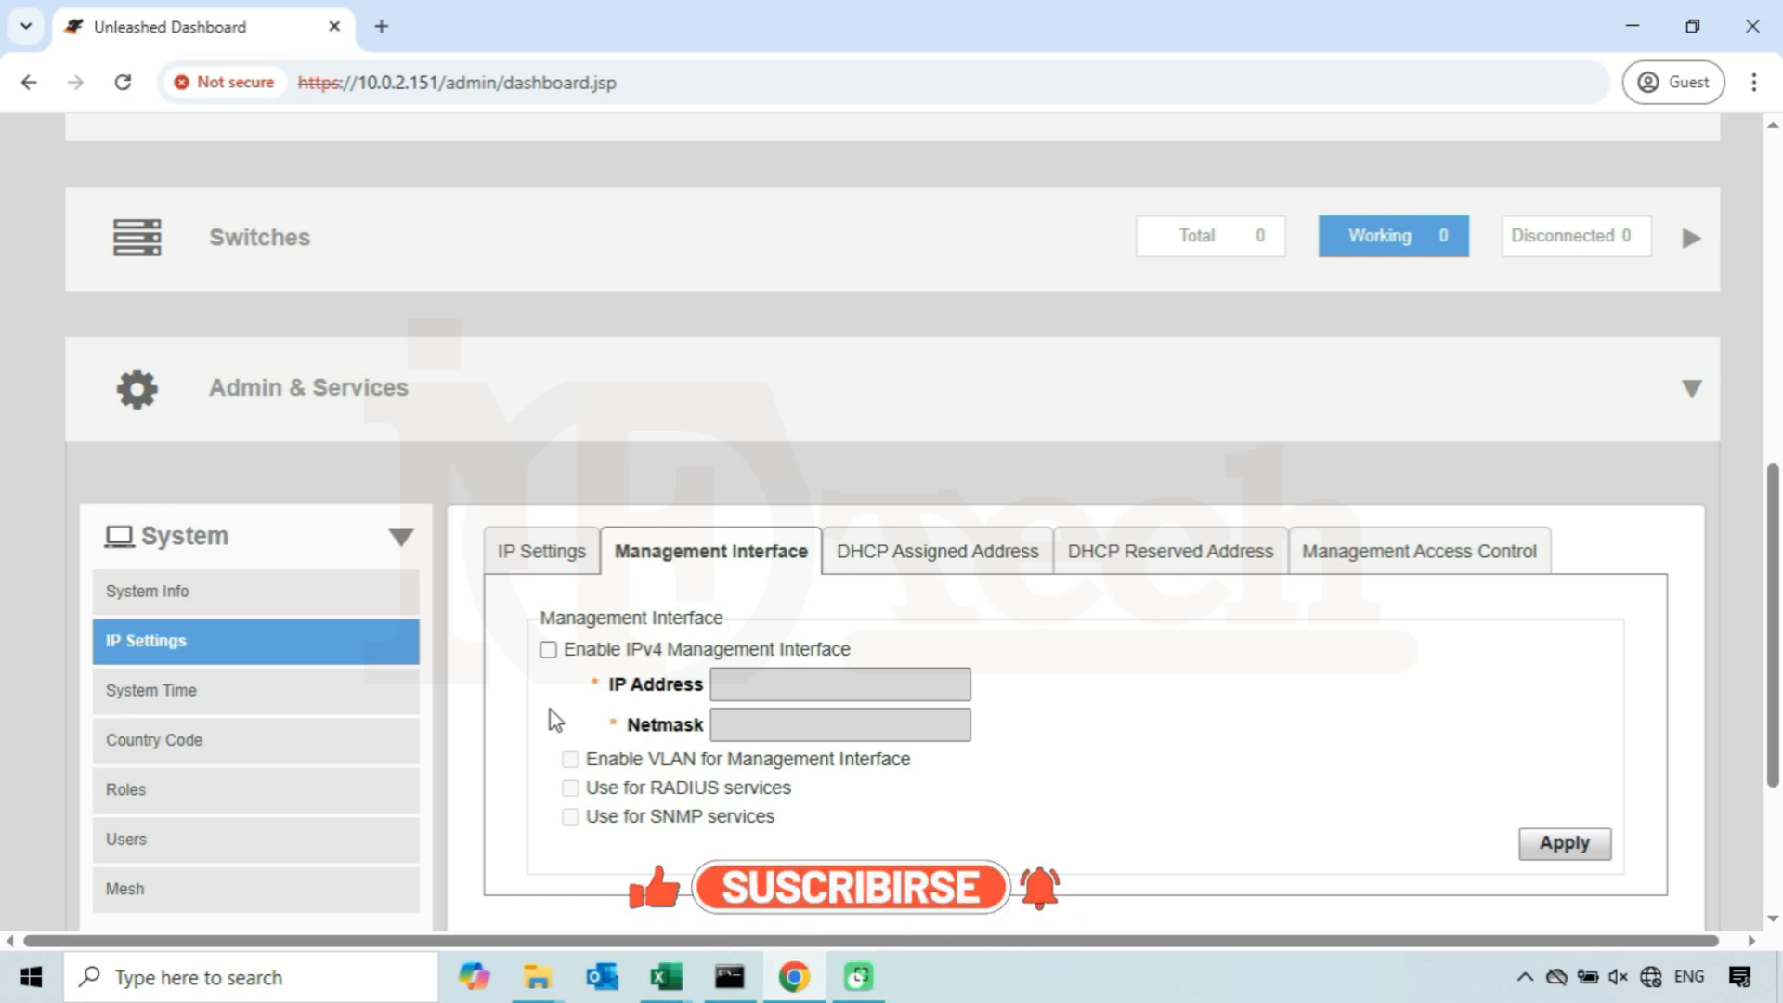
{"action": "left_click", "coordinate": [548, 650]}
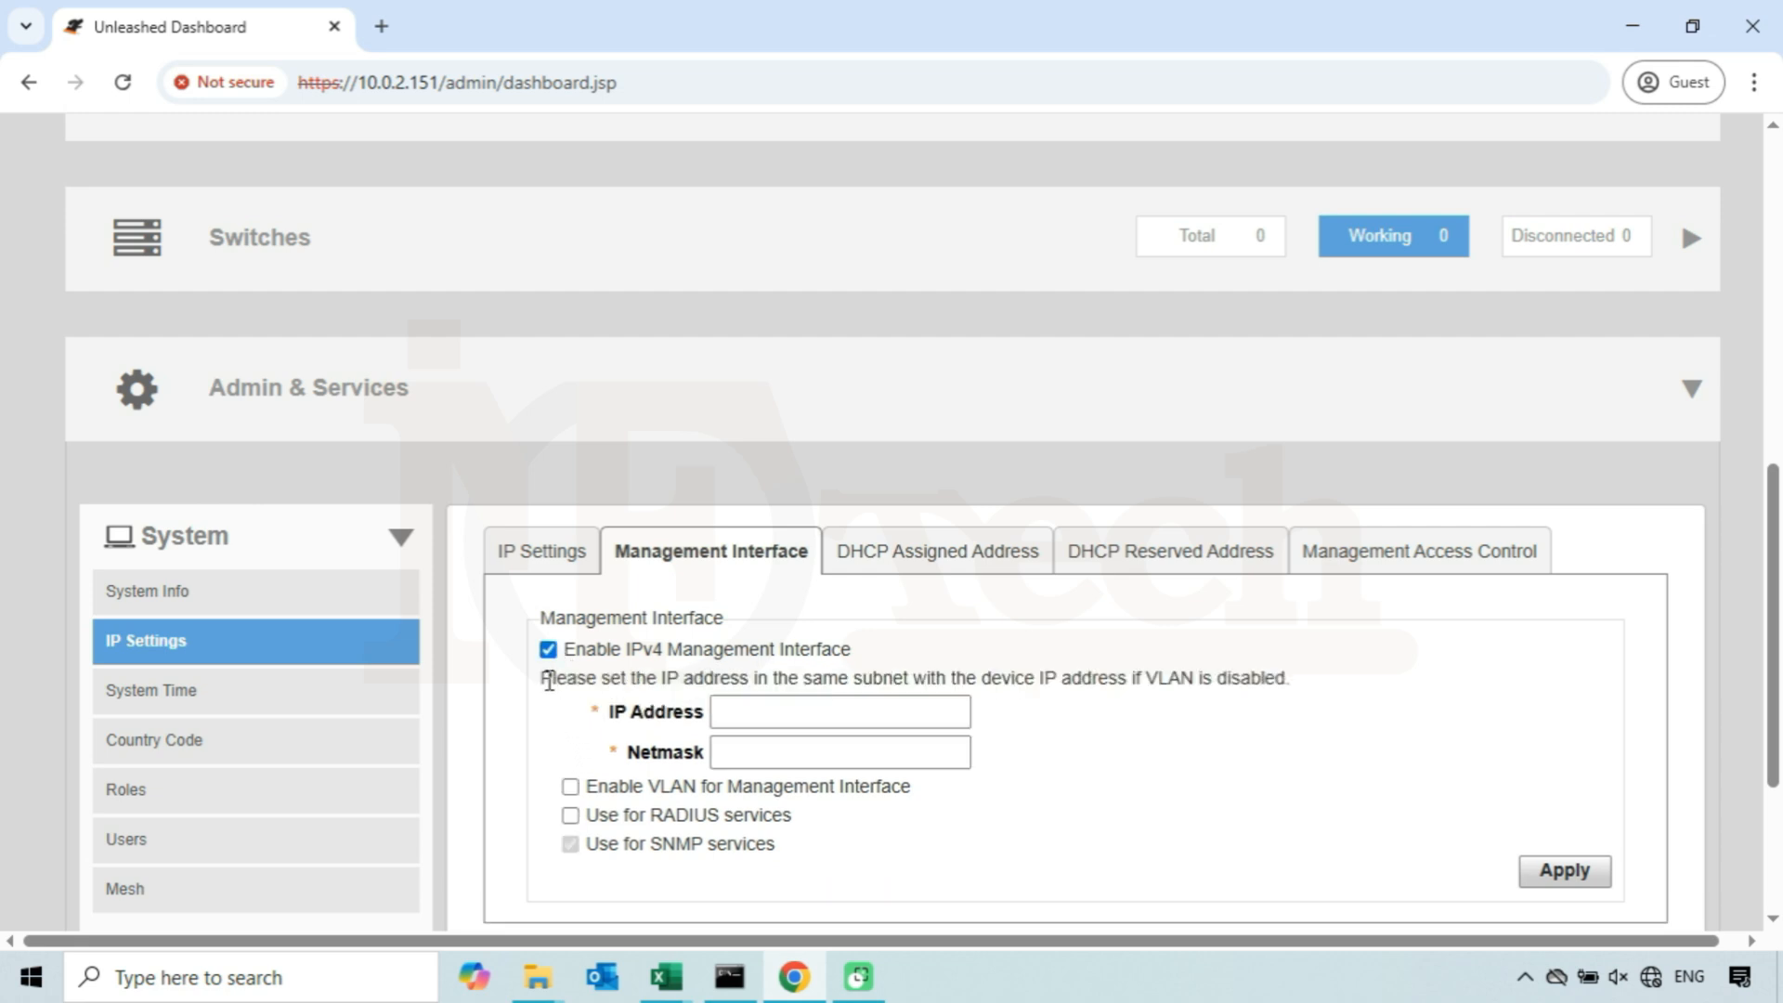
{"action": "left_click_drag", "start_coordinate": [549, 681], "coordinate": [1129, 672]}
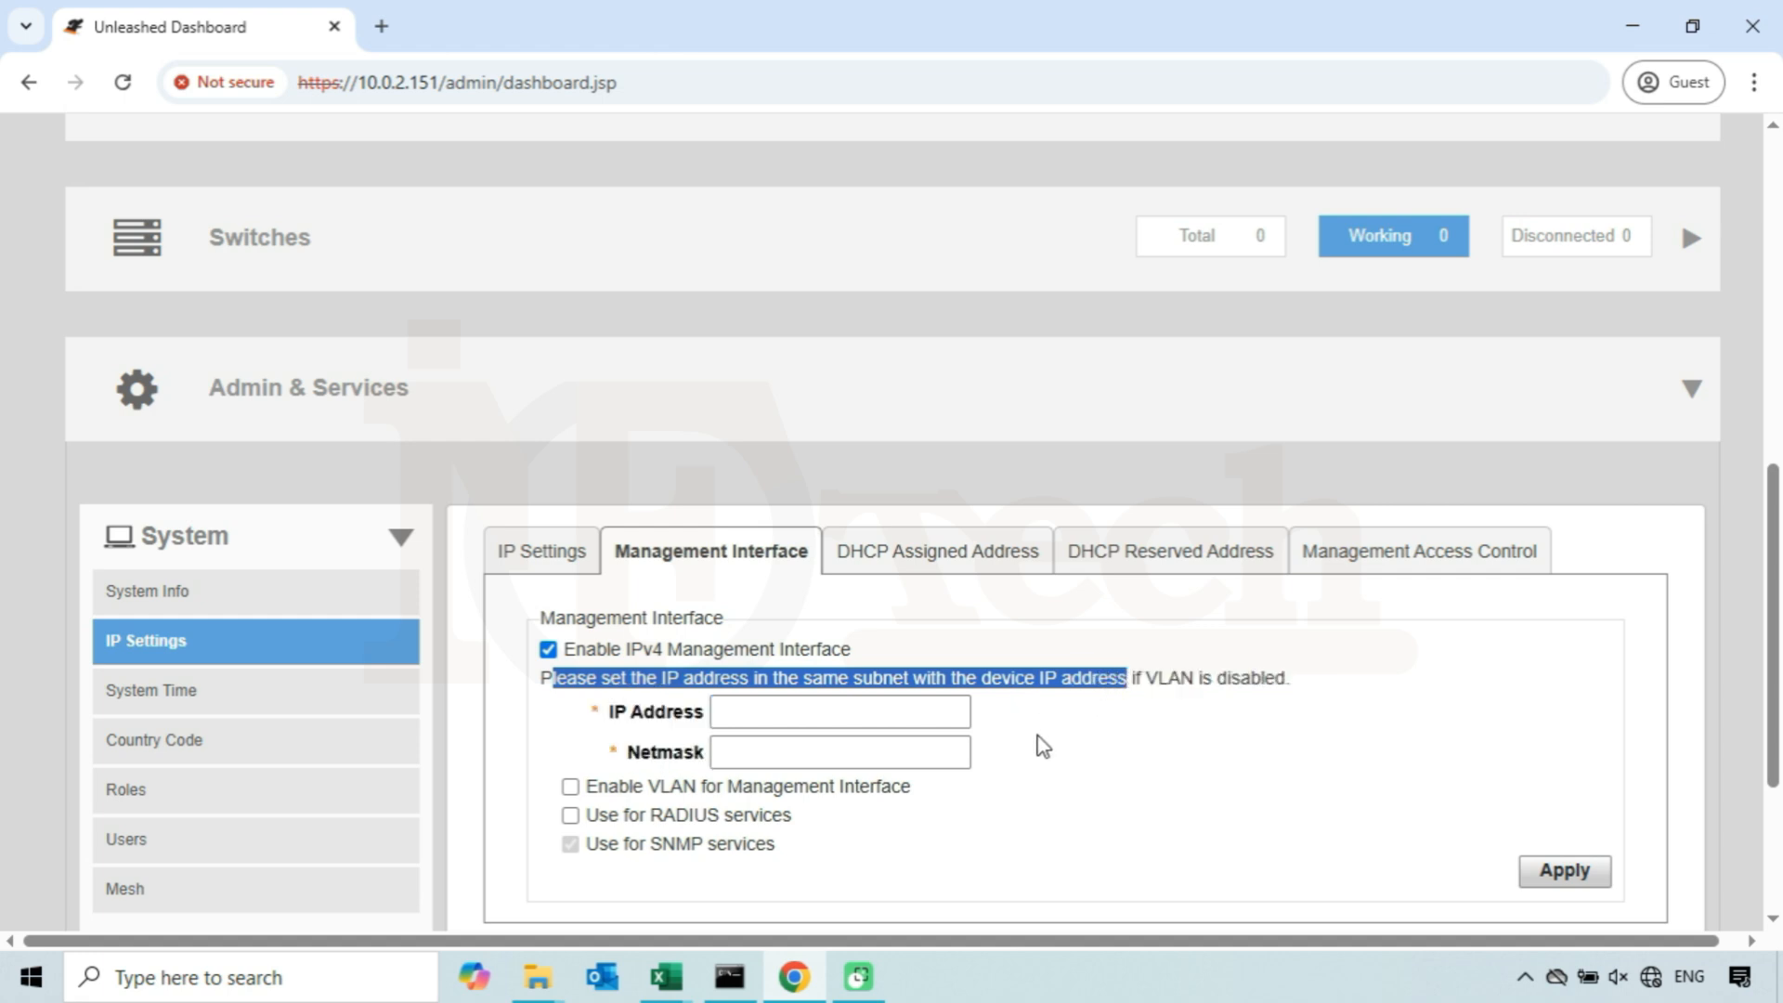
{"action": "left_click", "coordinate": [1144, 694]}
{"action": "left_click_drag", "start_coordinate": [1133, 677], "coordinate": [1280, 678]}
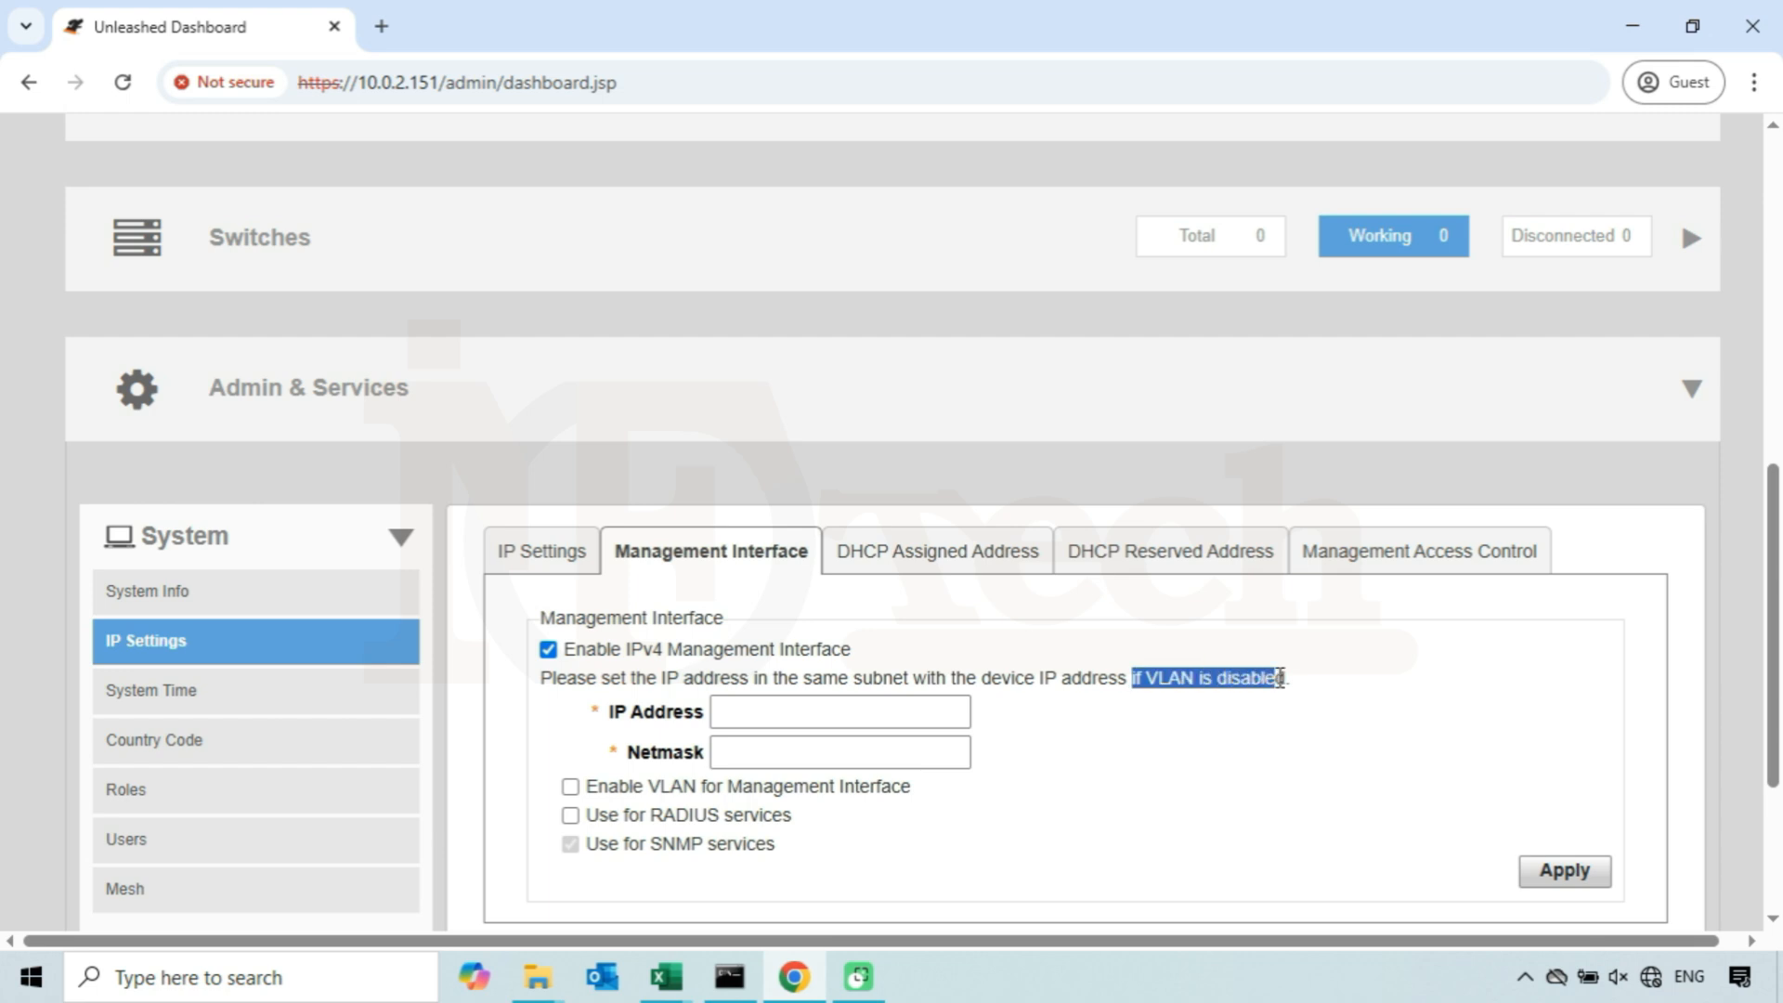
{"action": "left_click_drag", "start_coordinate": [1280, 678], "coordinate": [1275, 678]}
{"action": "left_click", "coordinate": [549, 720]}
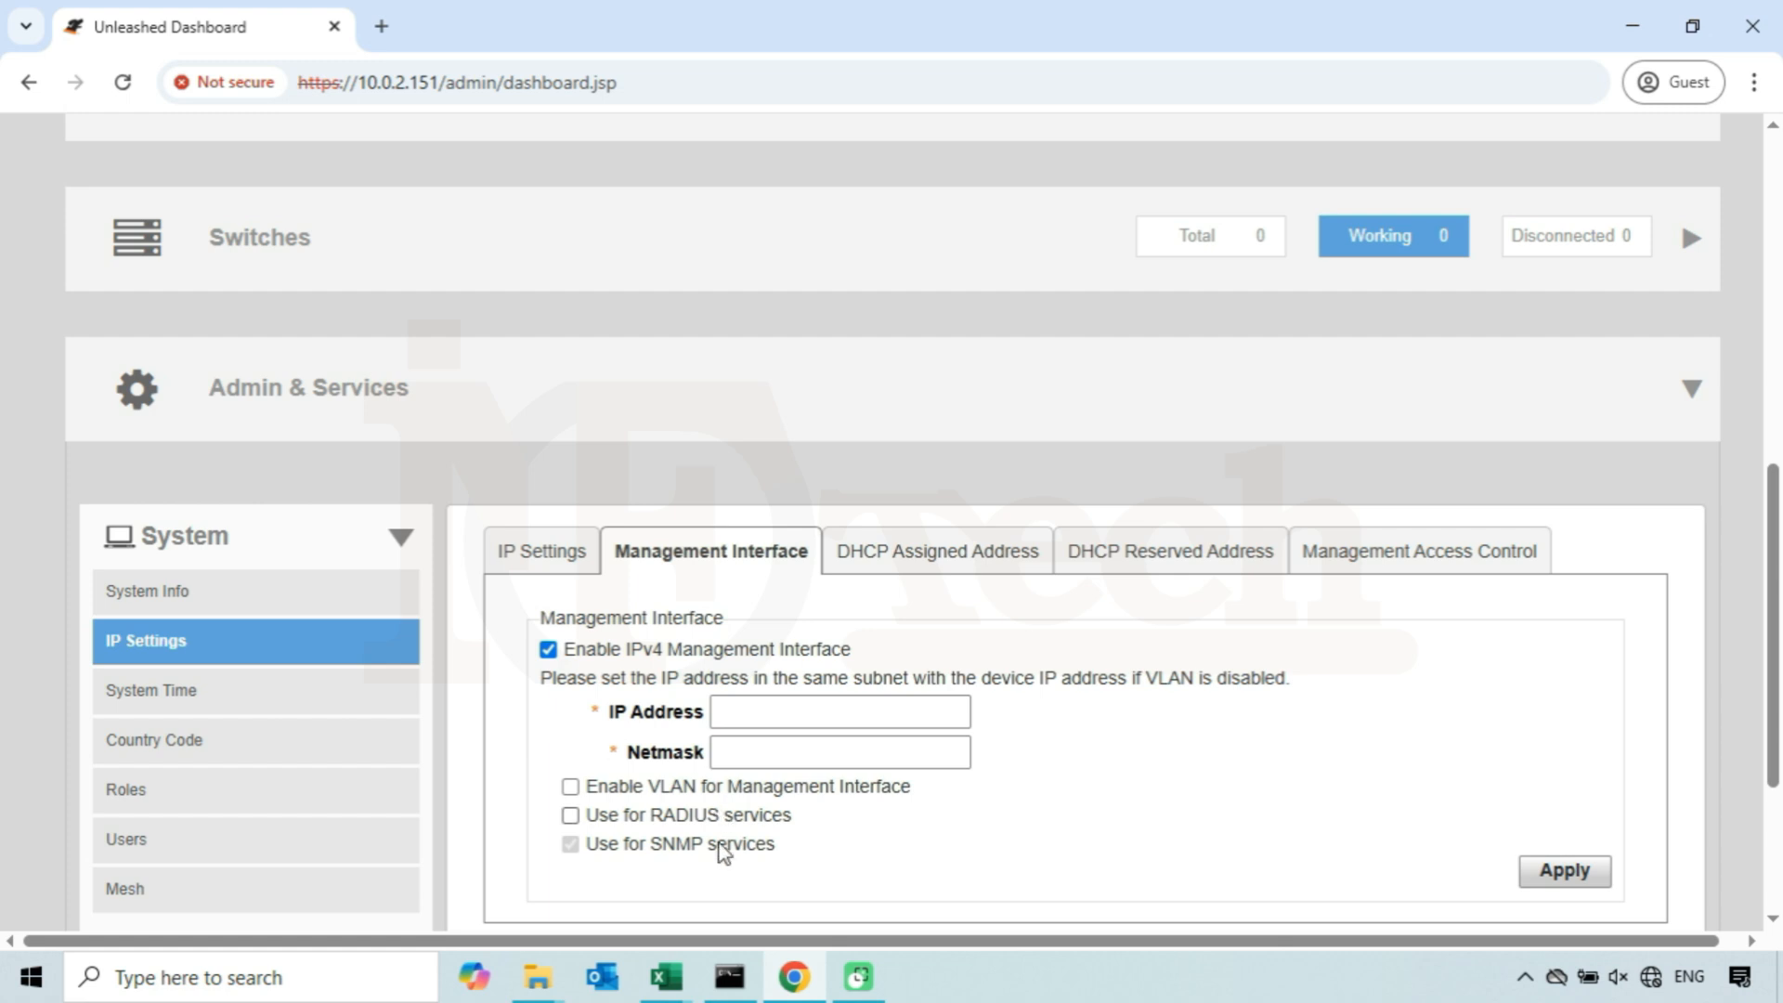
- Ping 10.0.2.160 from Command Prompt to check whether the address is in use
{"action": "left_click", "coordinate": [730, 975]}
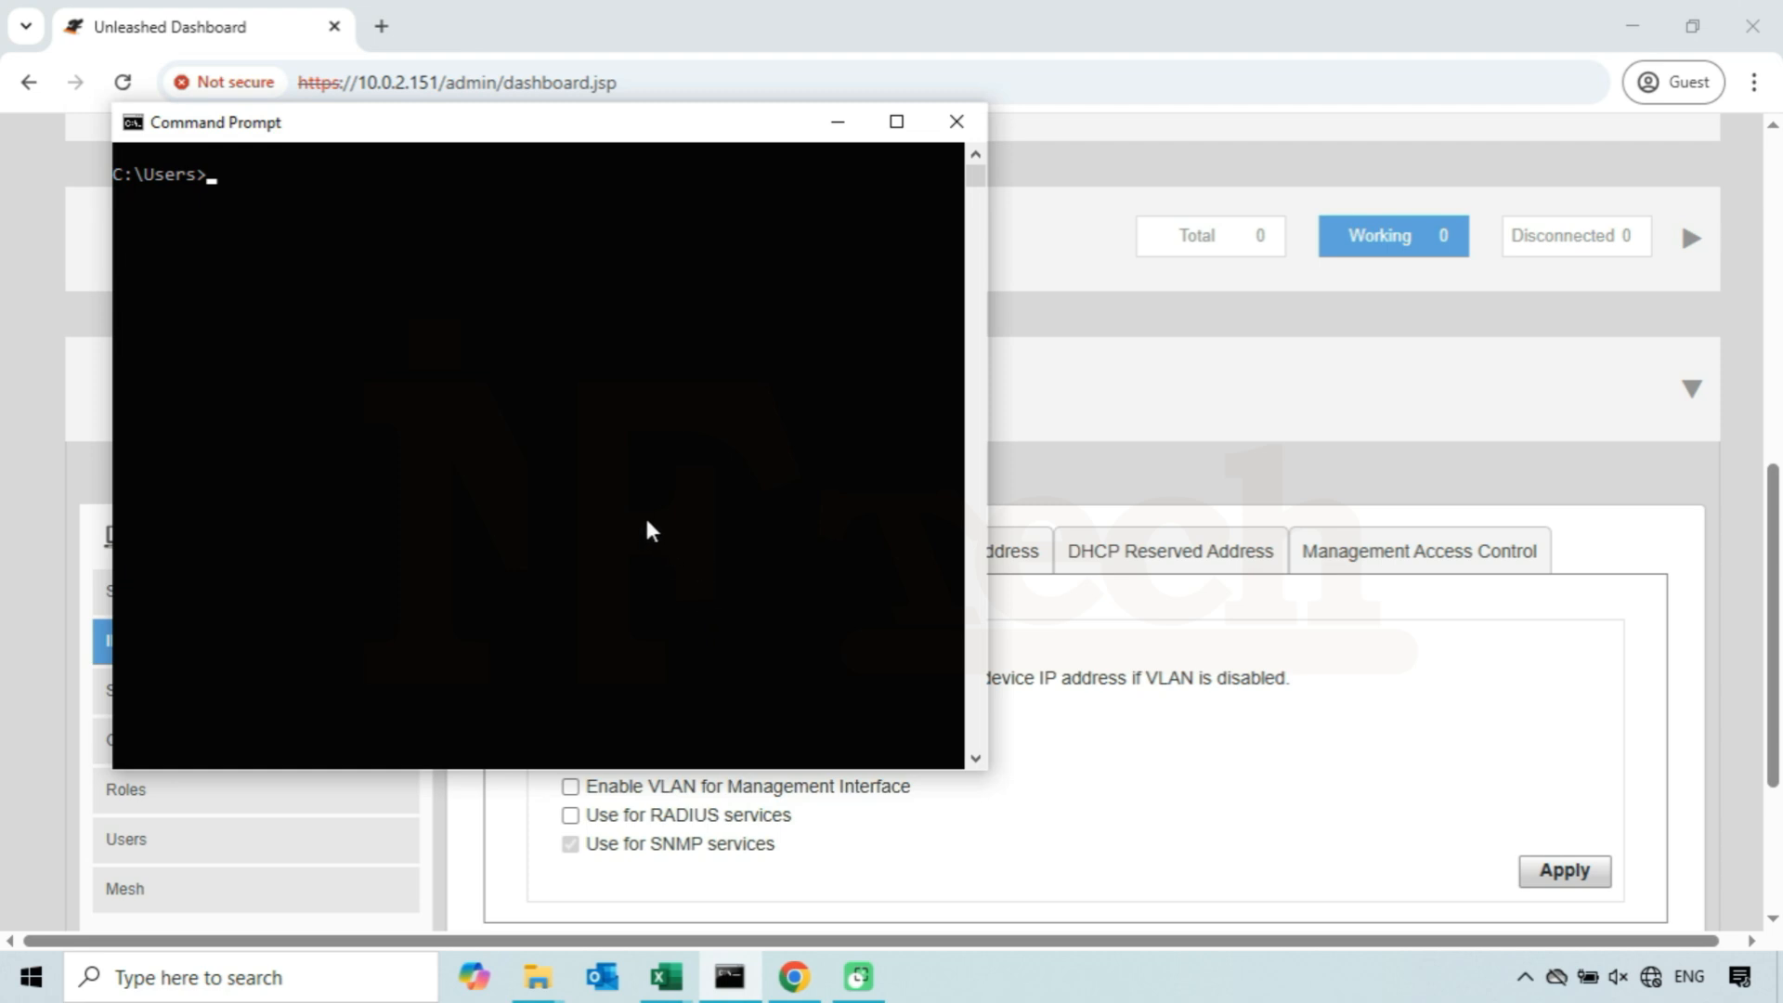
{"action": "type", "text": "ping 10.0.2.160"}
{"action": "key", "text": "Return"}
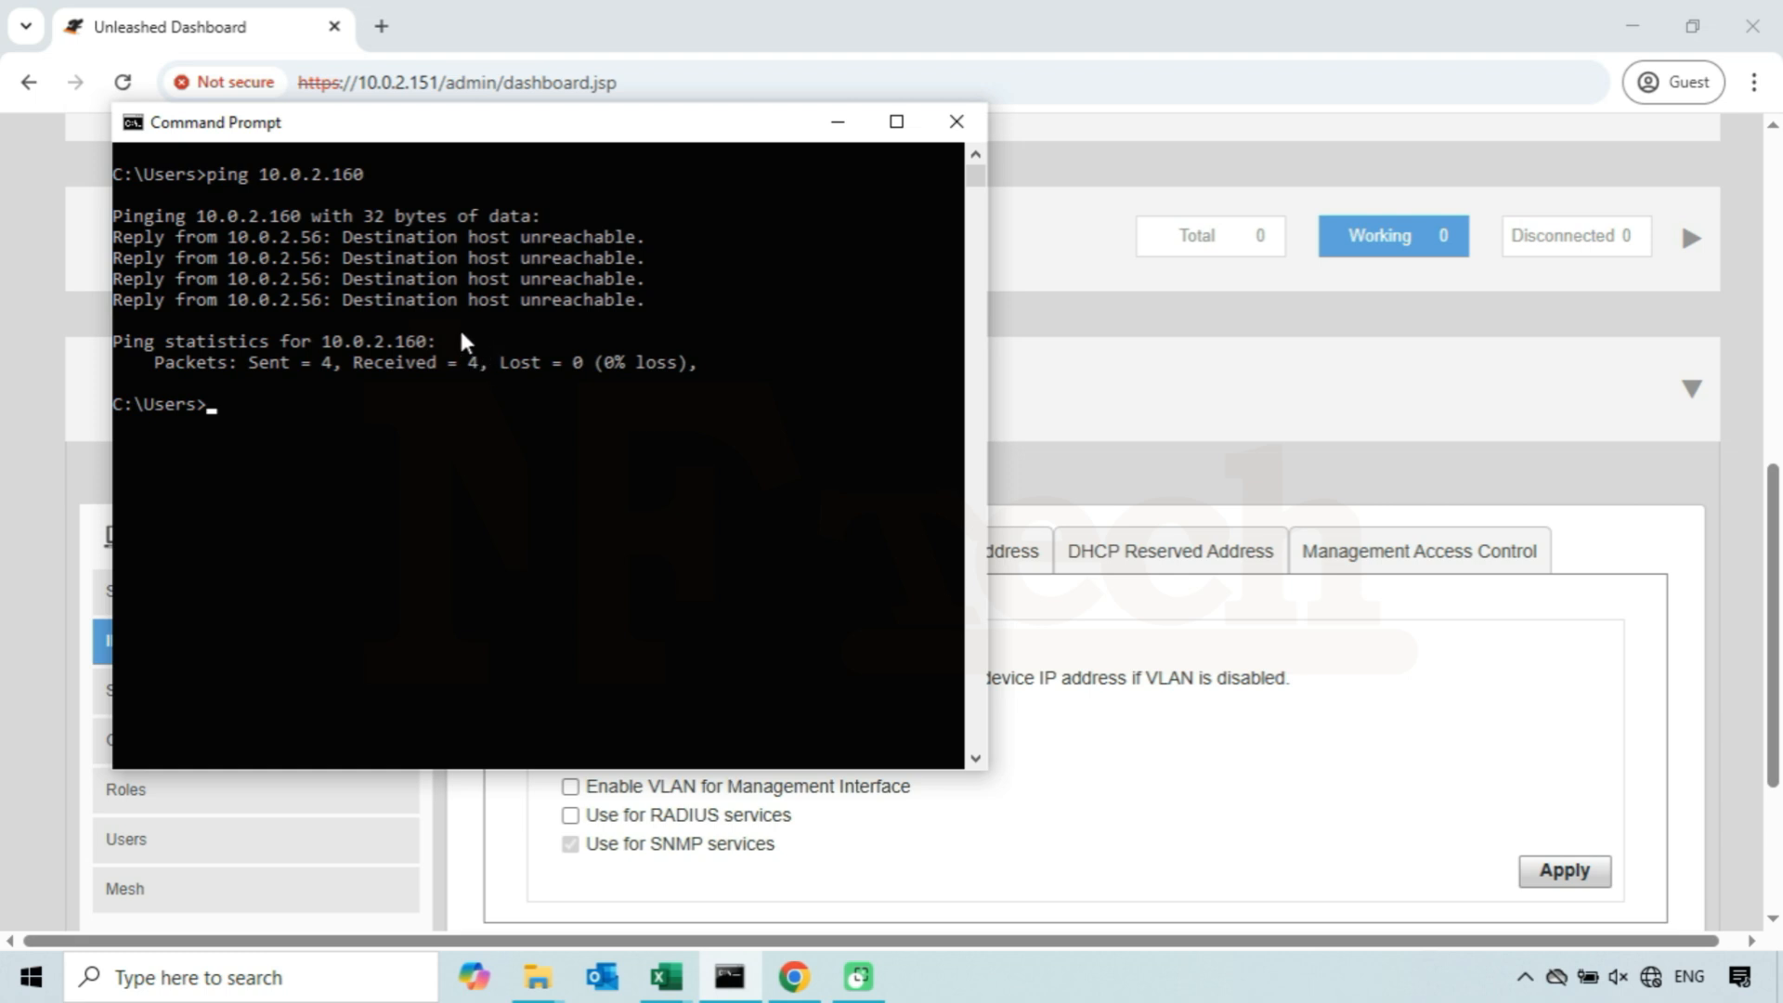
{"action": "left_click", "coordinate": [757, 62]}
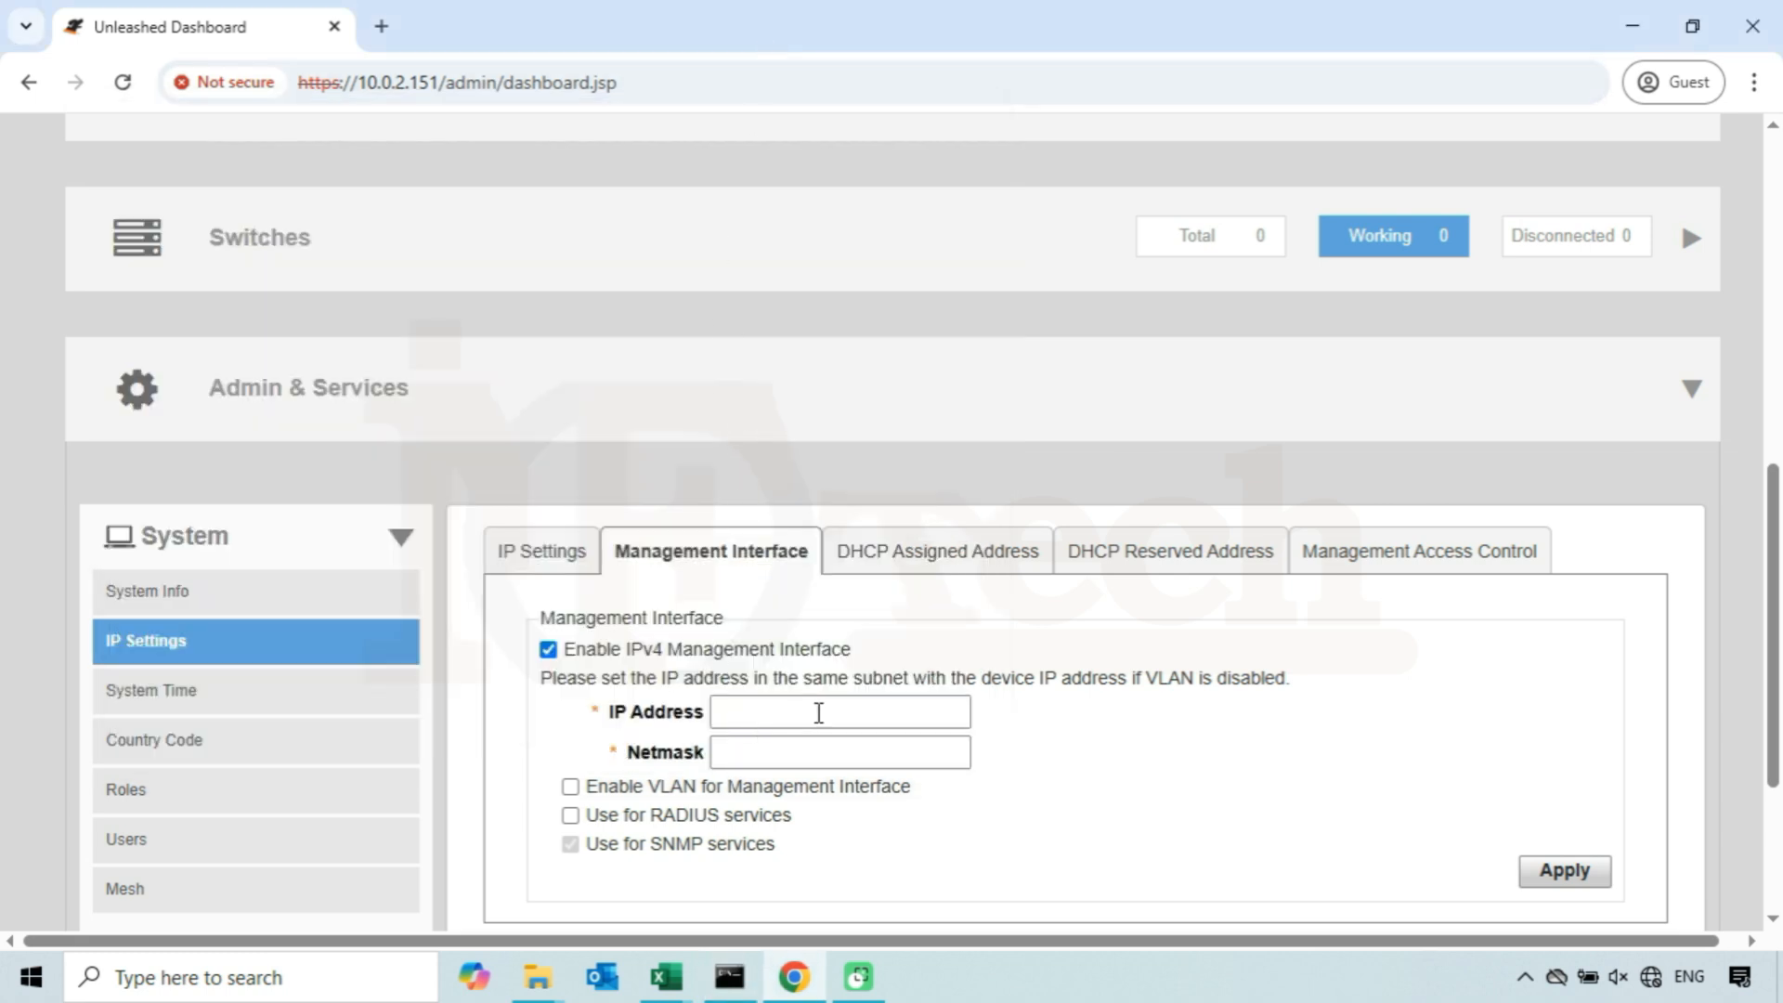
- Set the management interface IP address to 10.0.2.160 and netmask to 255.255.254.0, then apply the settings
{"action": "left_click", "coordinate": [818, 712]}
{"action": "type", "text": "10.0.2.160"}
{"action": "left_click", "coordinate": [790, 751]}
{"action": "type", "text": "255.255.254"}
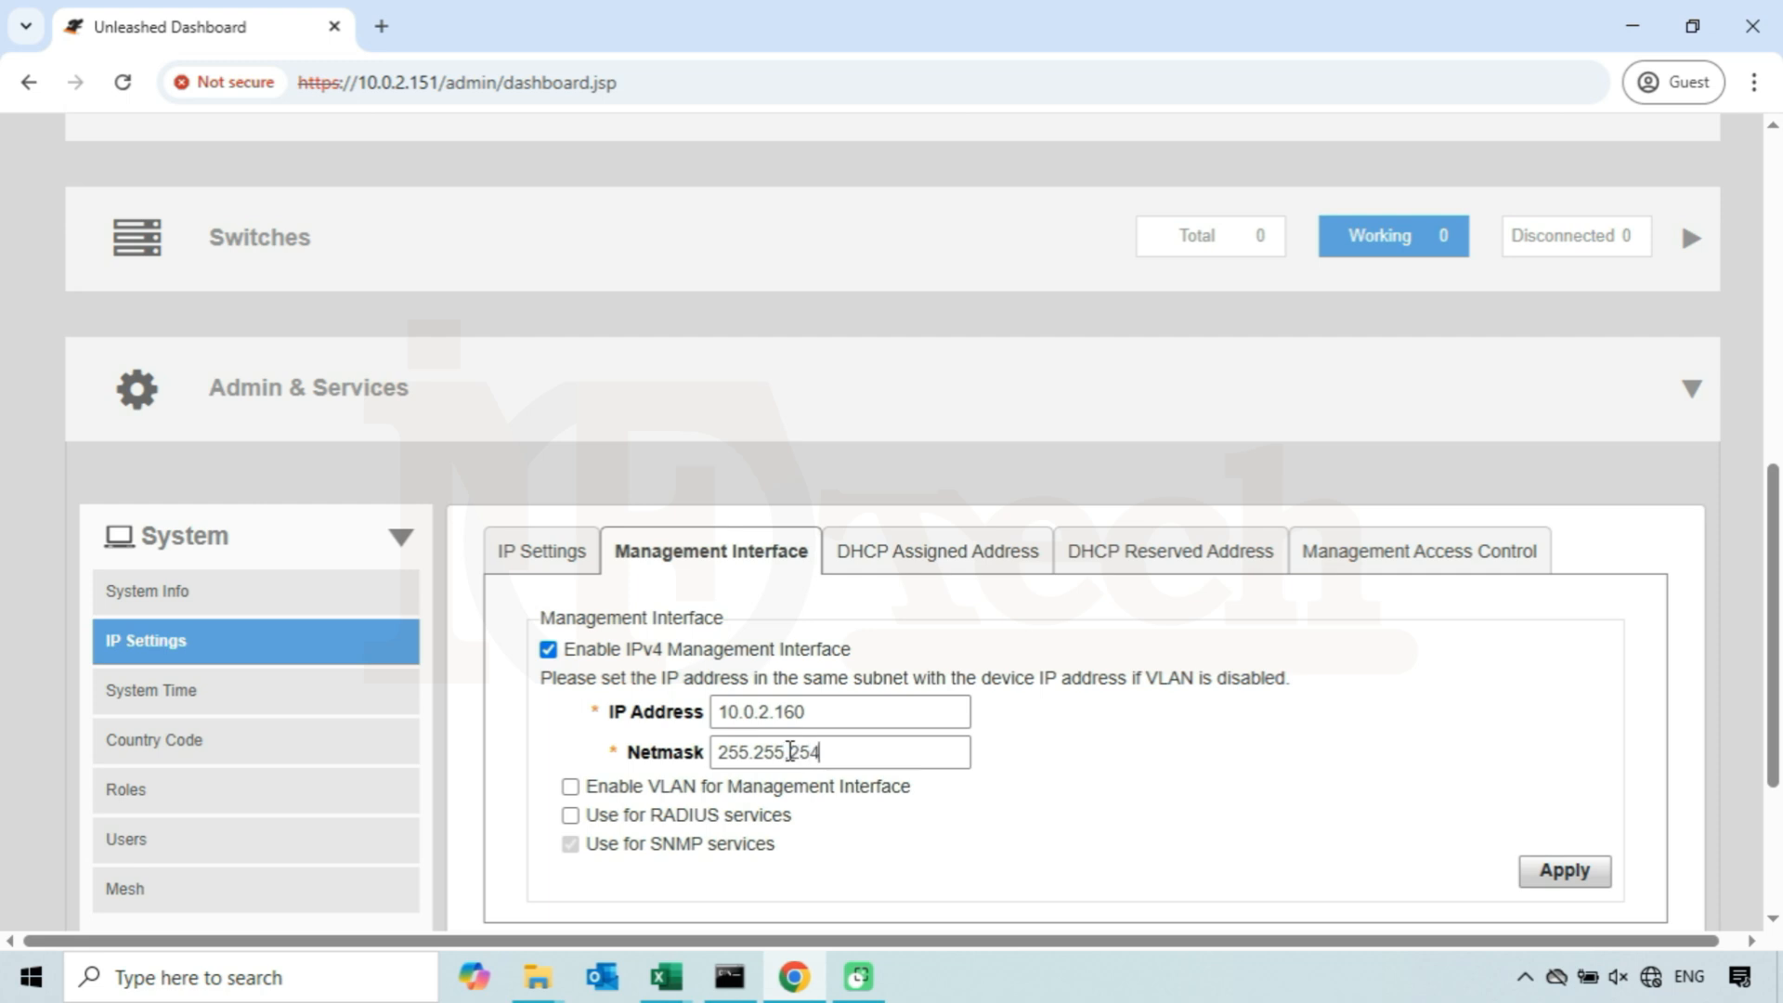
{"action": "type", "text": ".0"}
{"action": "left_click_drag", "start_coordinate": [782, 845], "coordinate": [595, 849]}
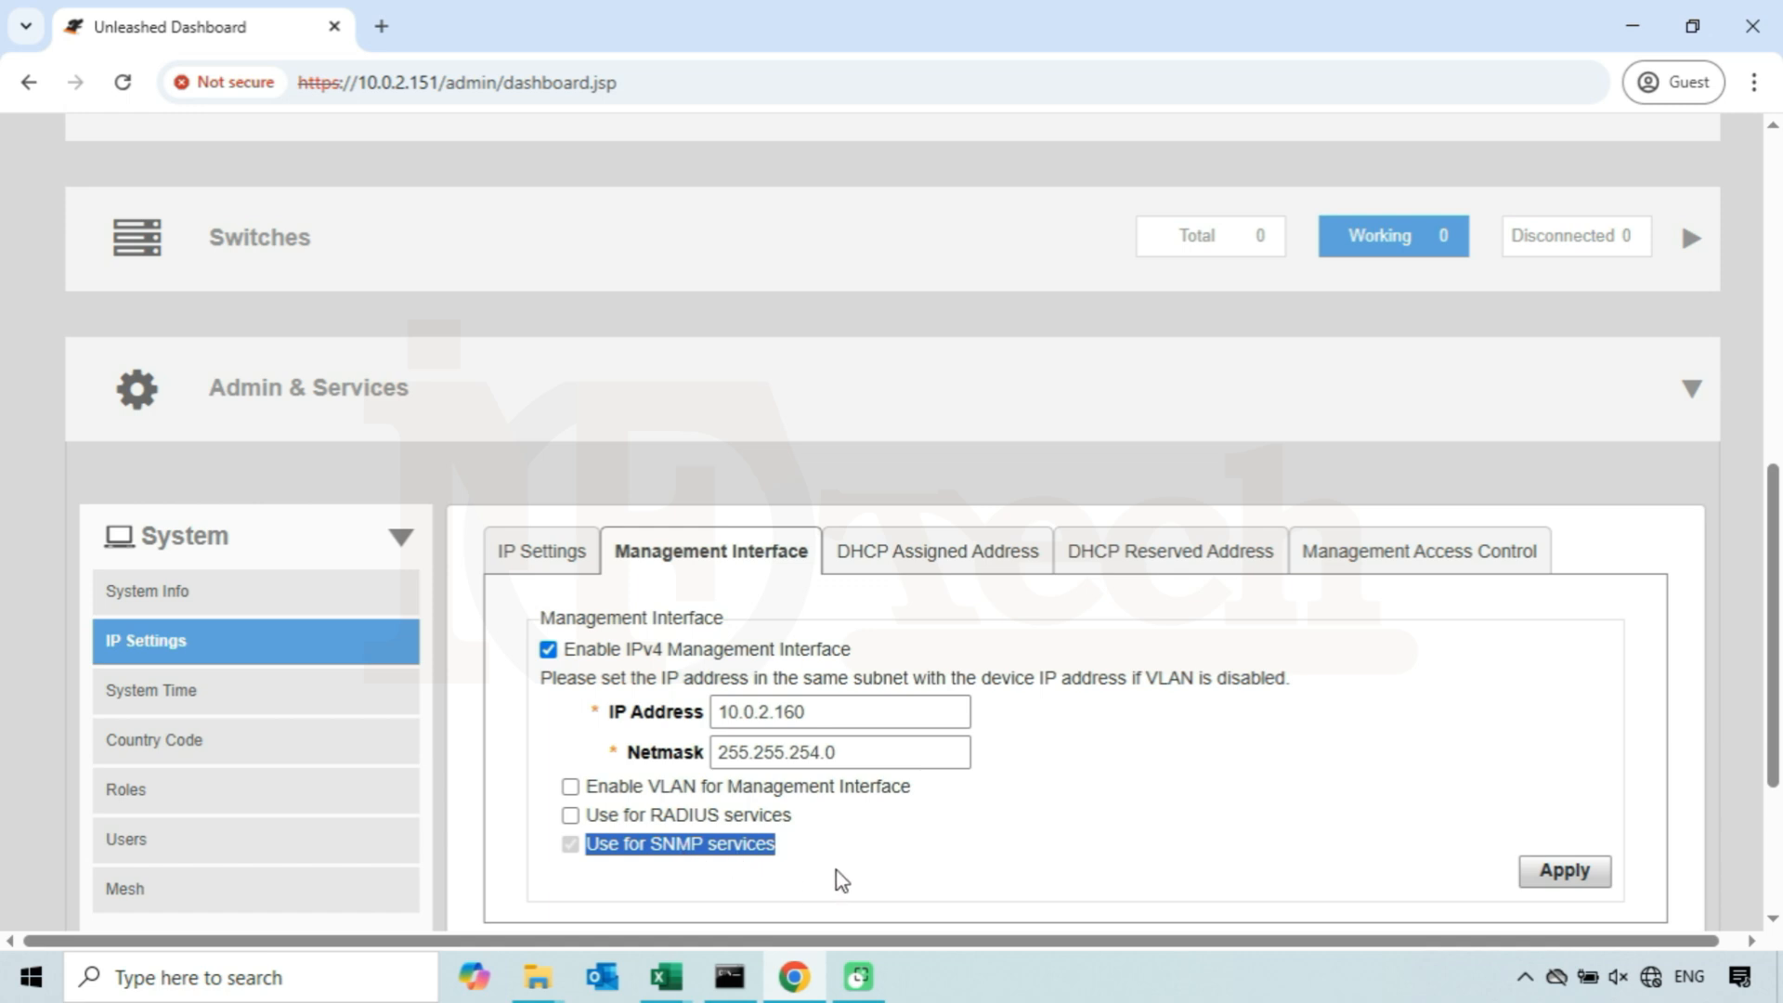
{"action": "left_click", "coordinate": [817, 886]}
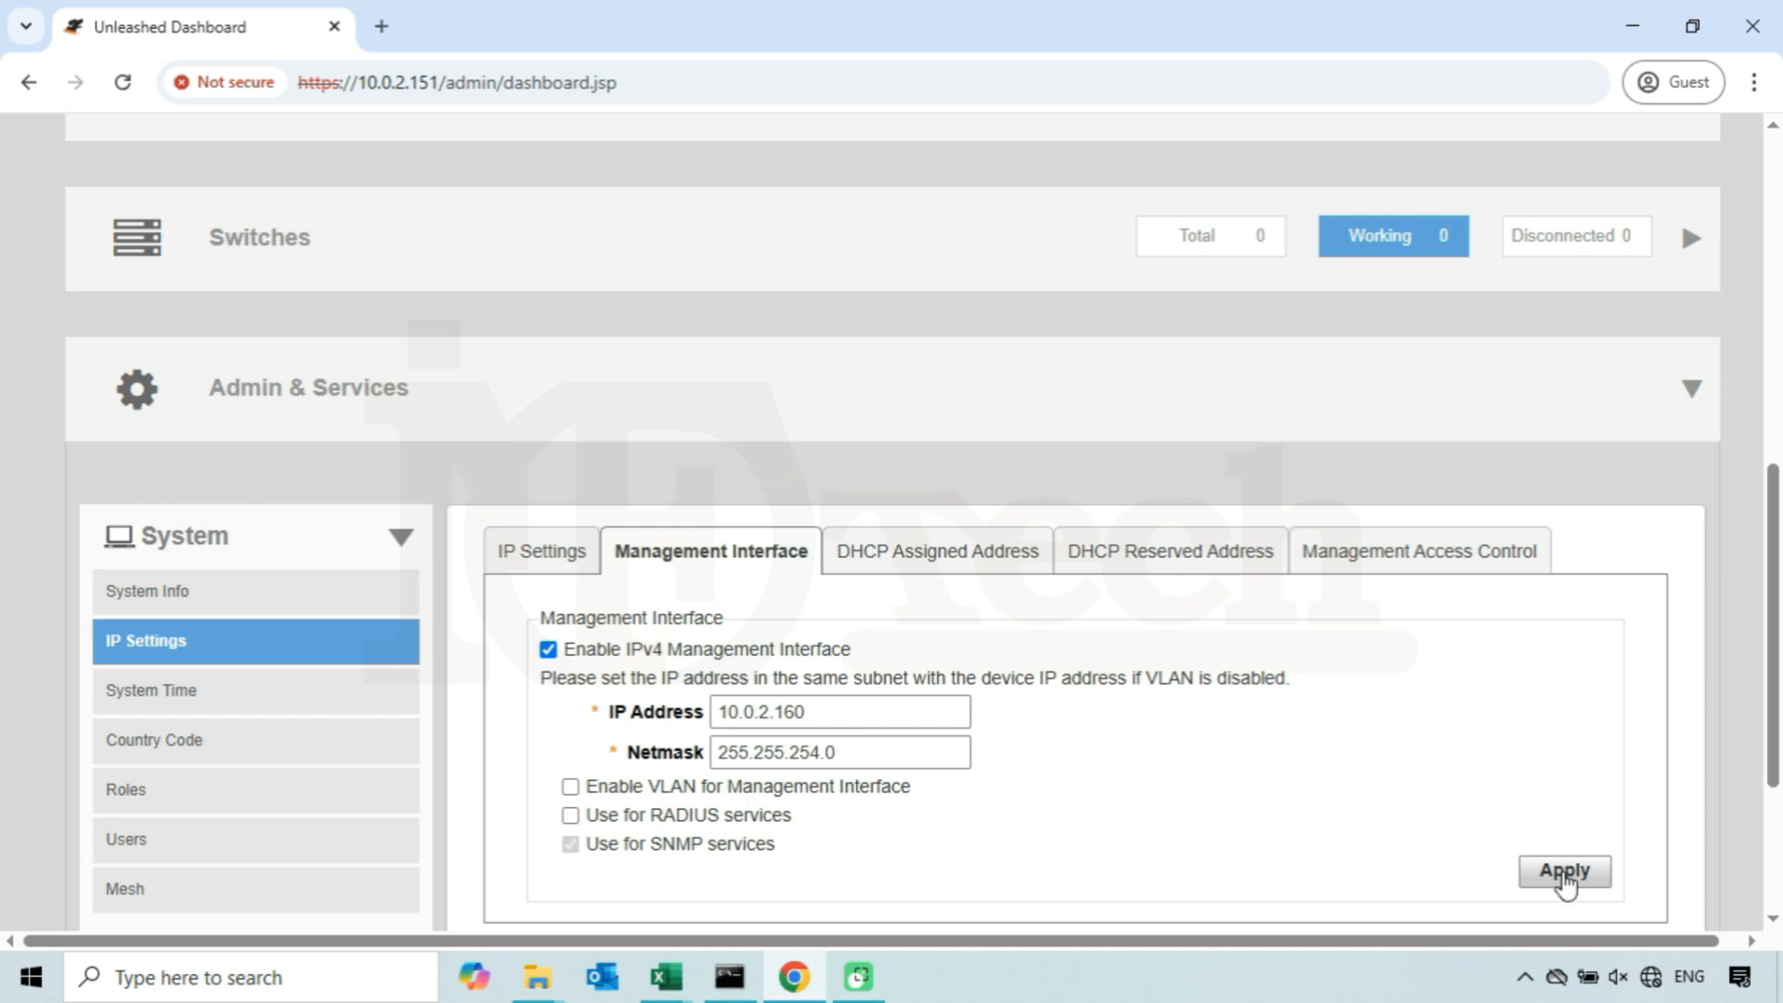
{"action": "left_click", "coordinate": [1564, 876]}
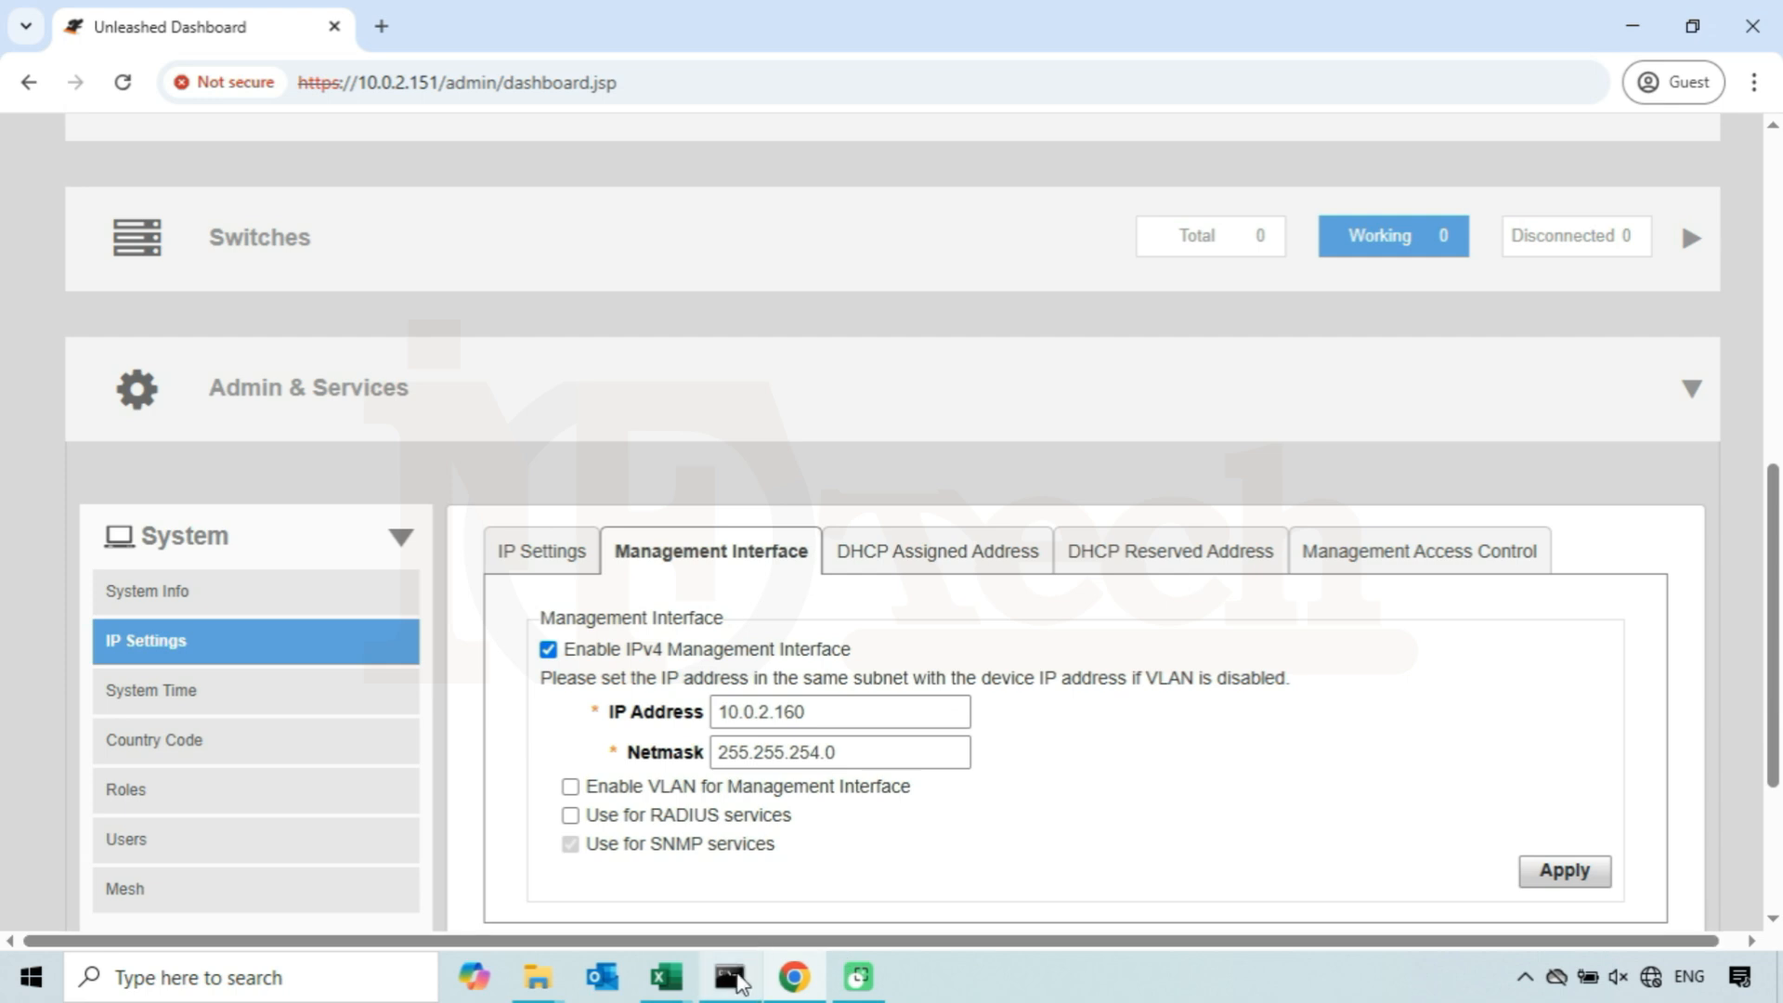
- Rerun the ping to 10.0.2.160 in Command Prompt to test the new management address
{"action": "left_click", "coordinate": [734, 975]}
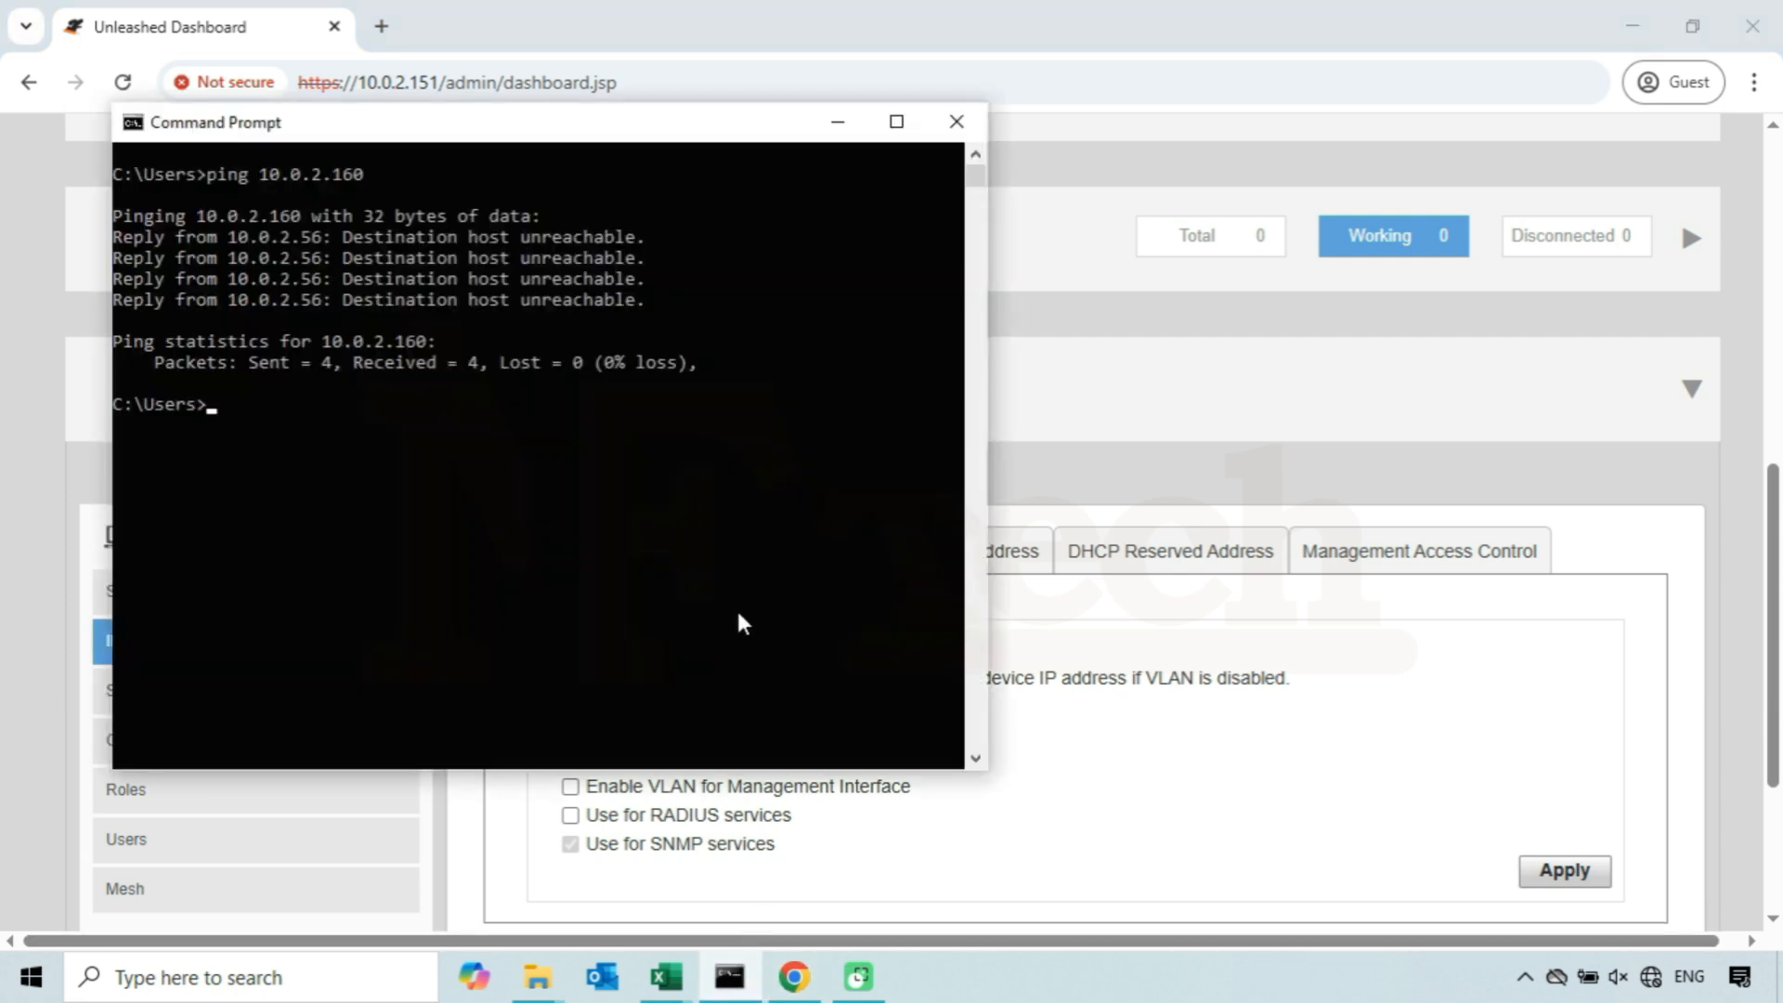
{"action": "key", "text": "Up"}
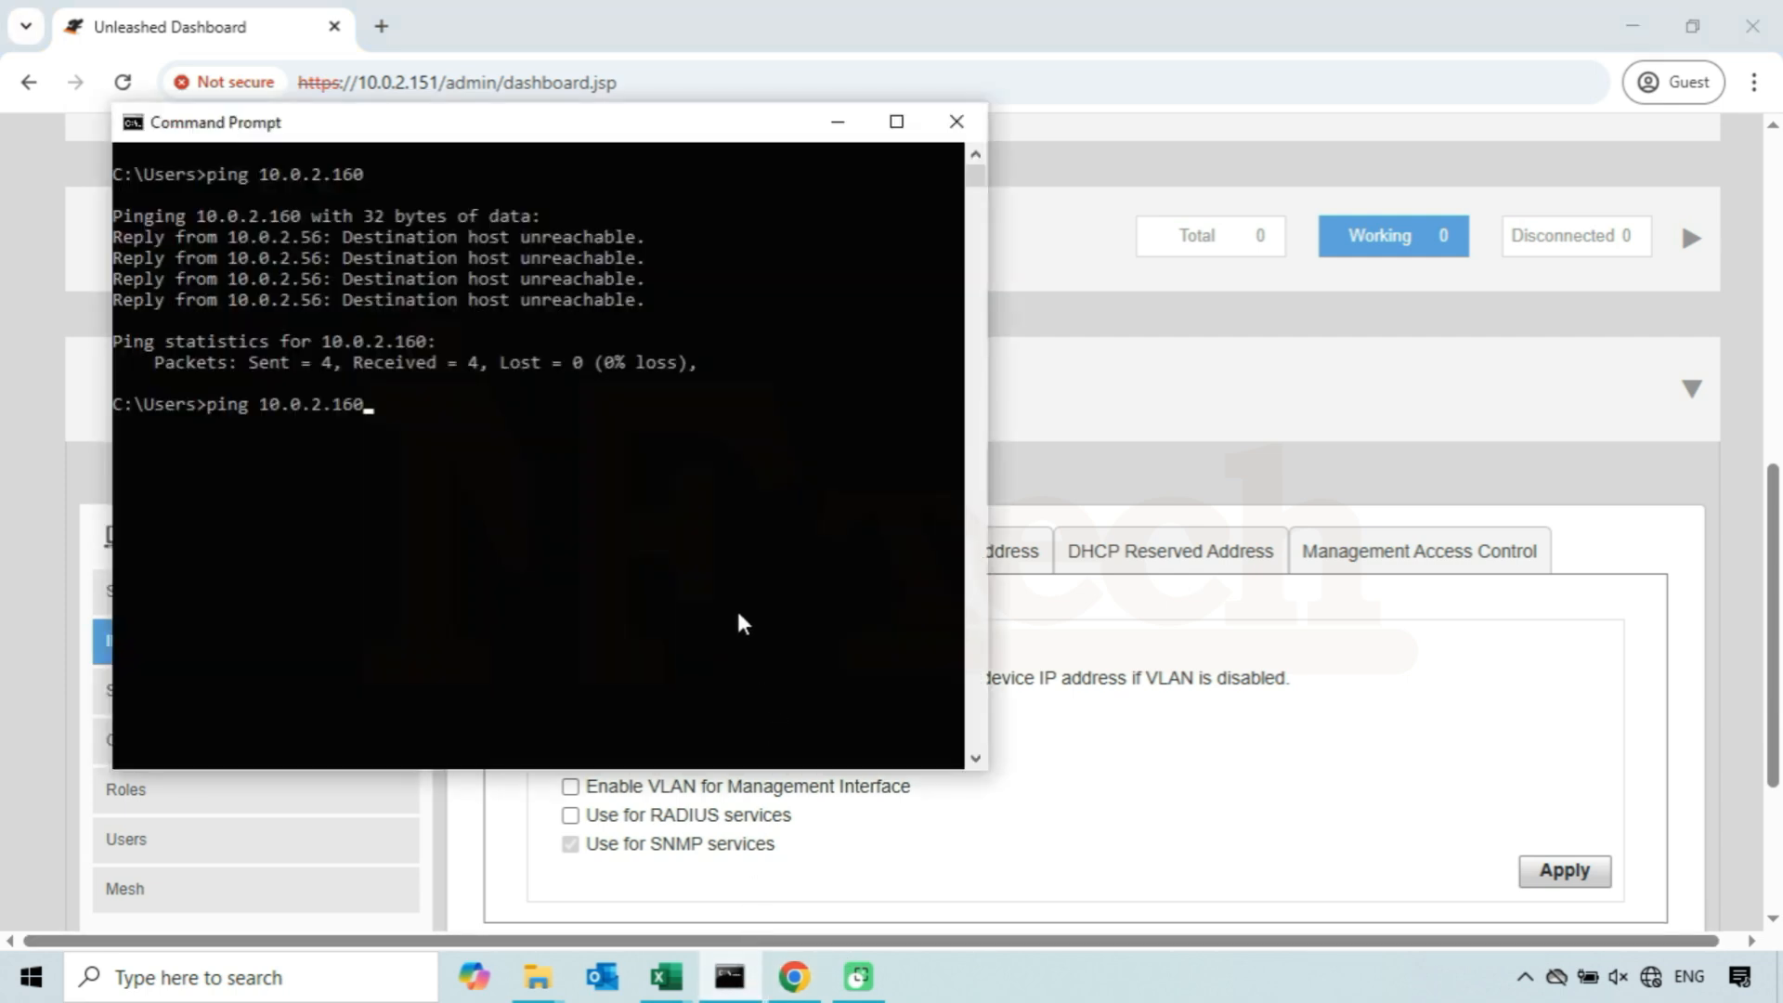
{"action": "key", "text": "Return"}
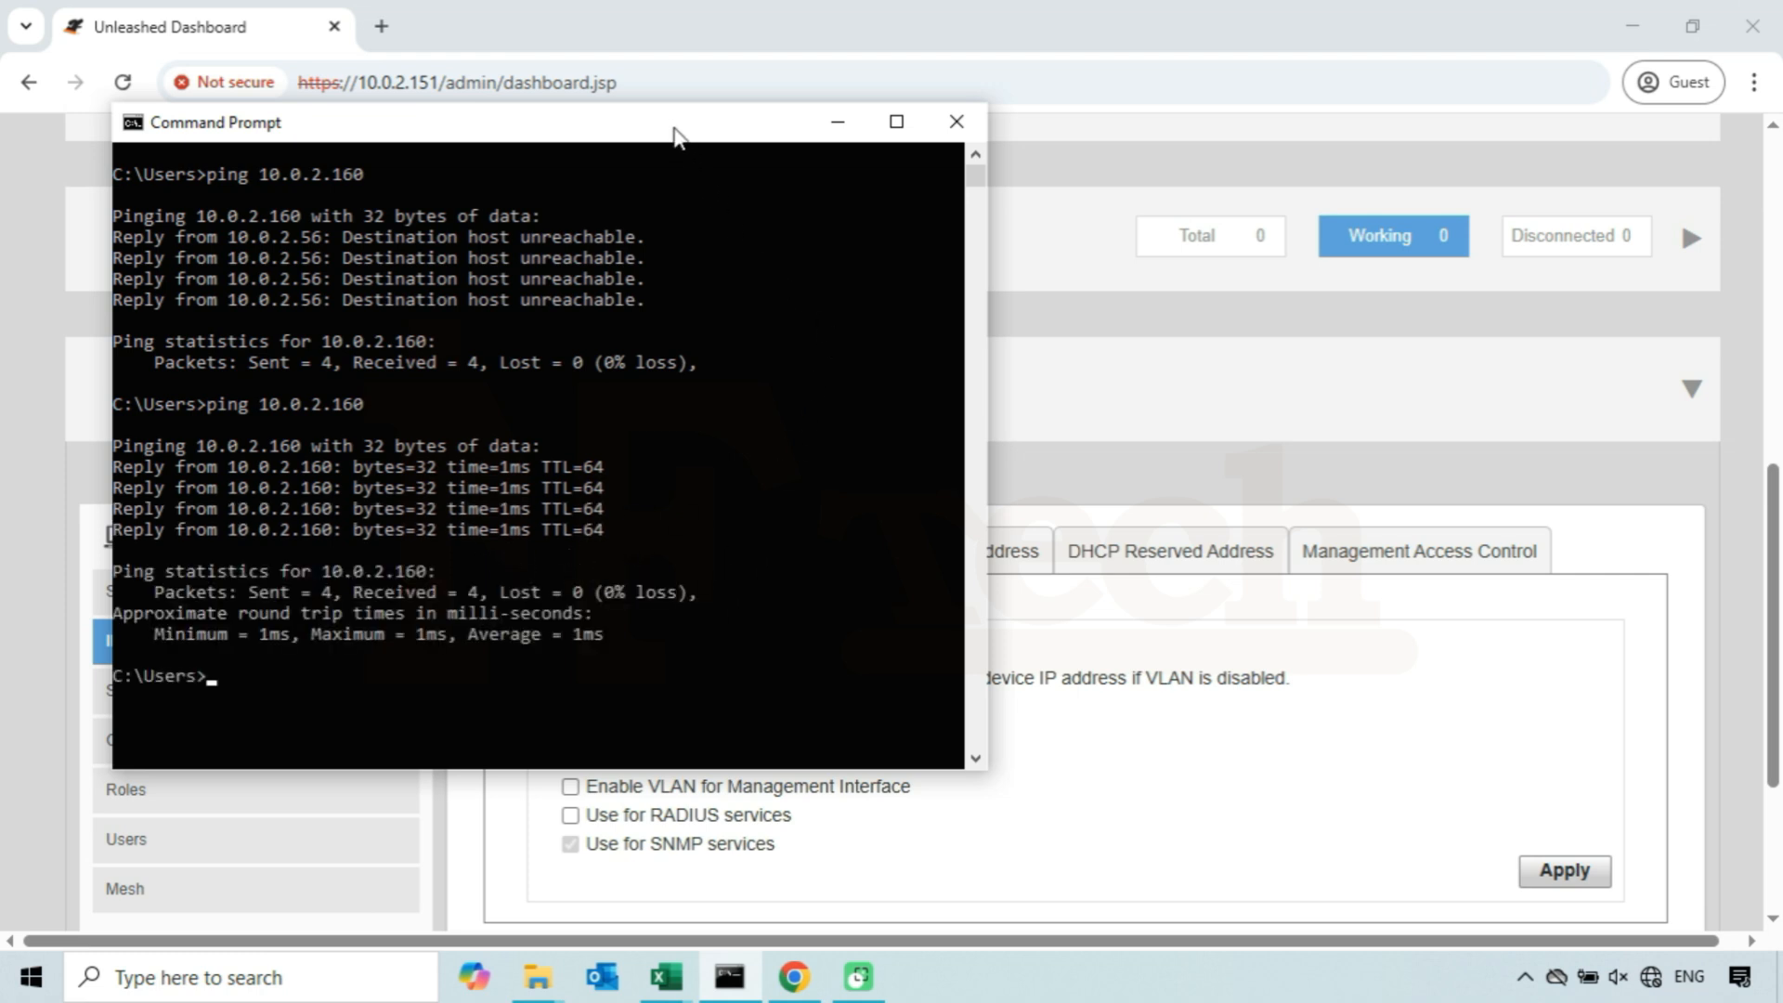
{"action": "left_click", "coordinate": [621, 29]}
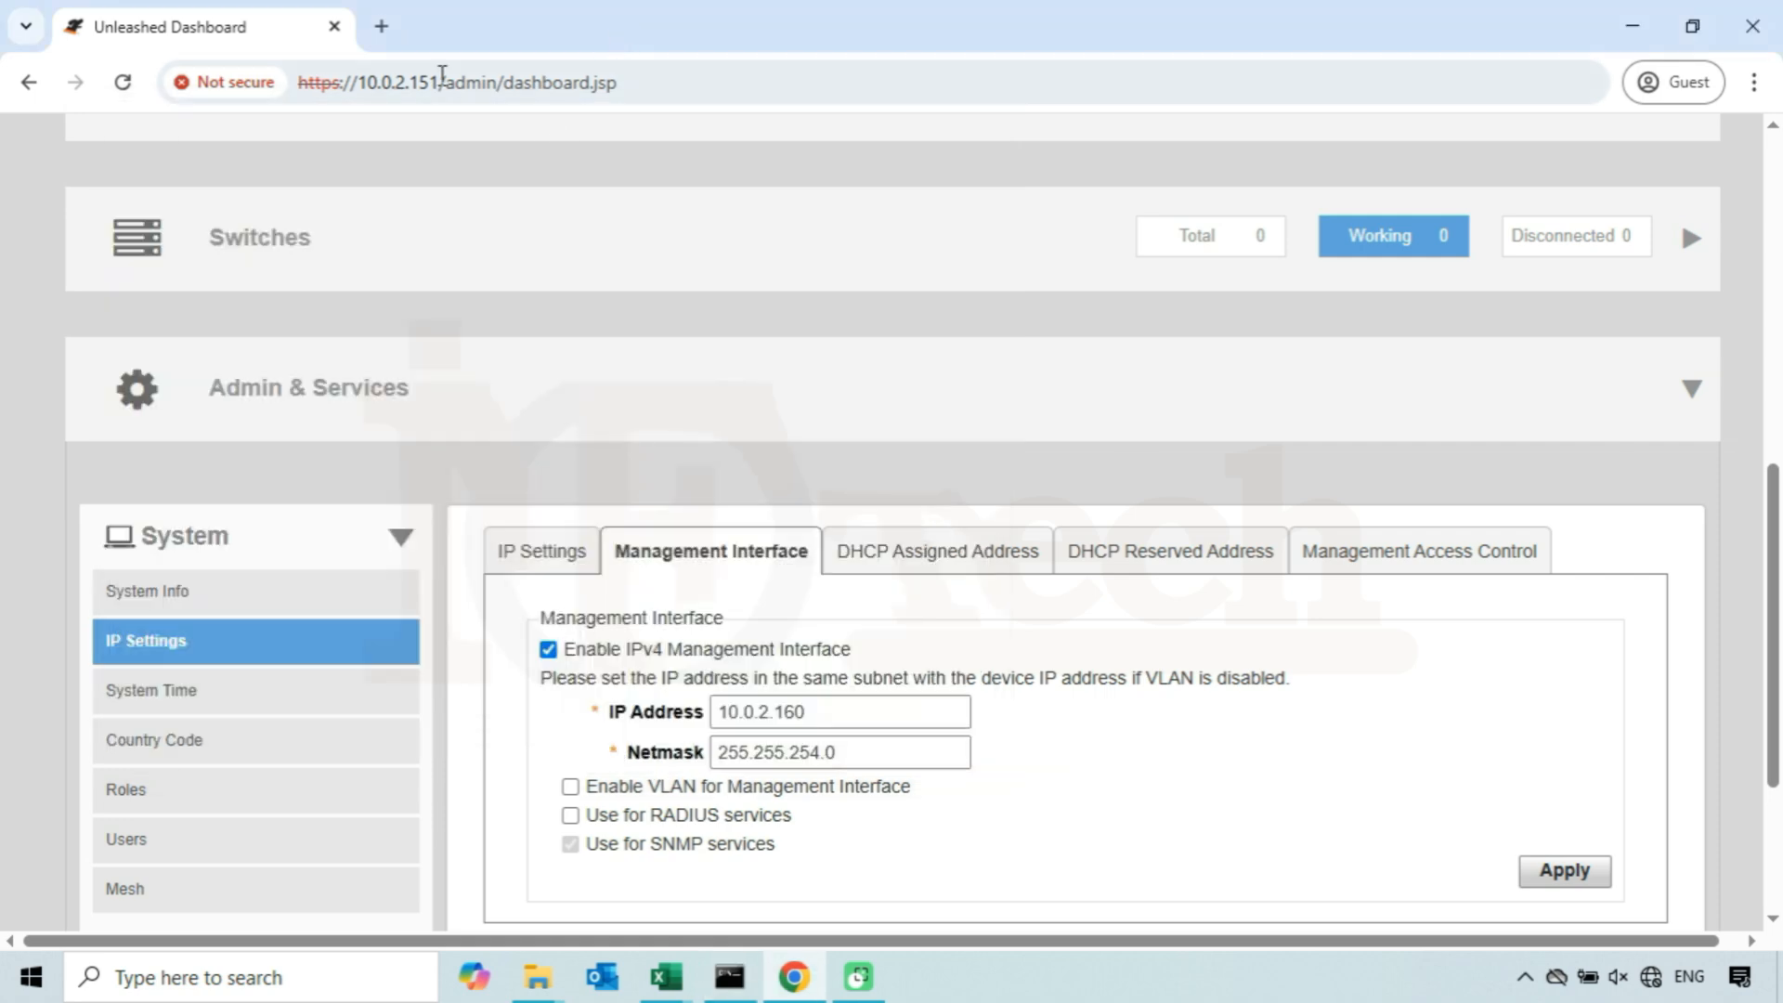
{"action": "left_click", "coordinate": [381, 28]}
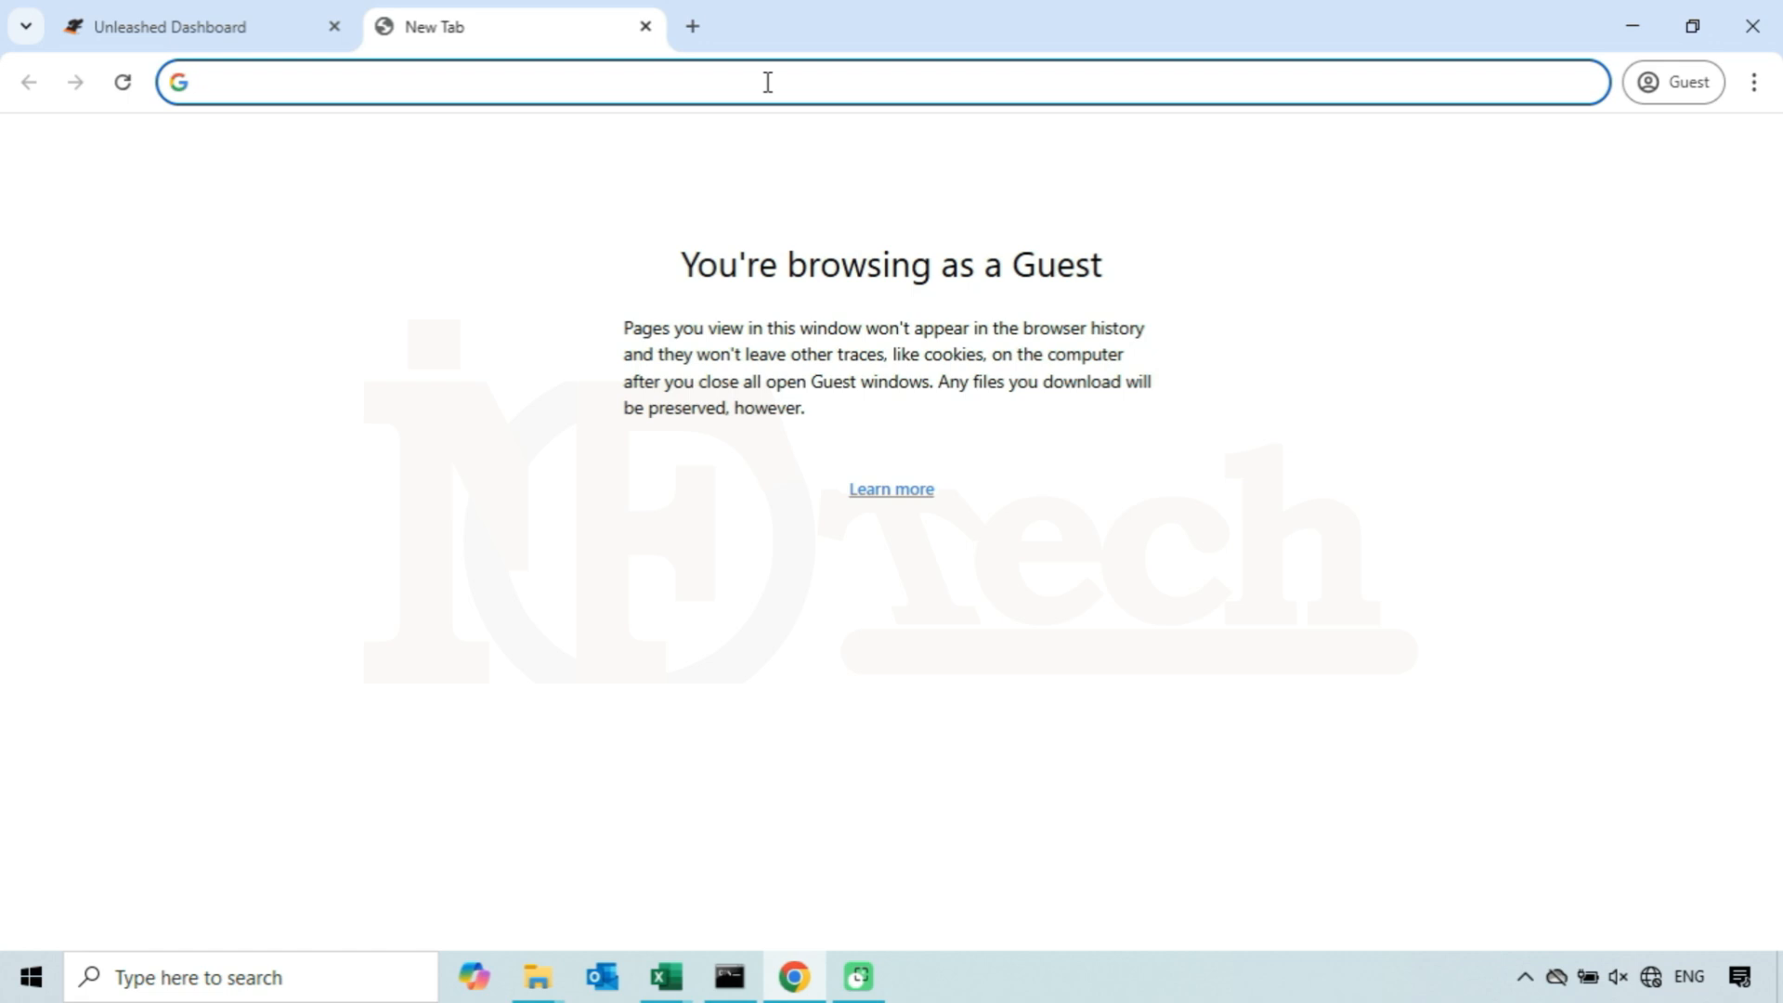
{"action": "type", "text": "https"}
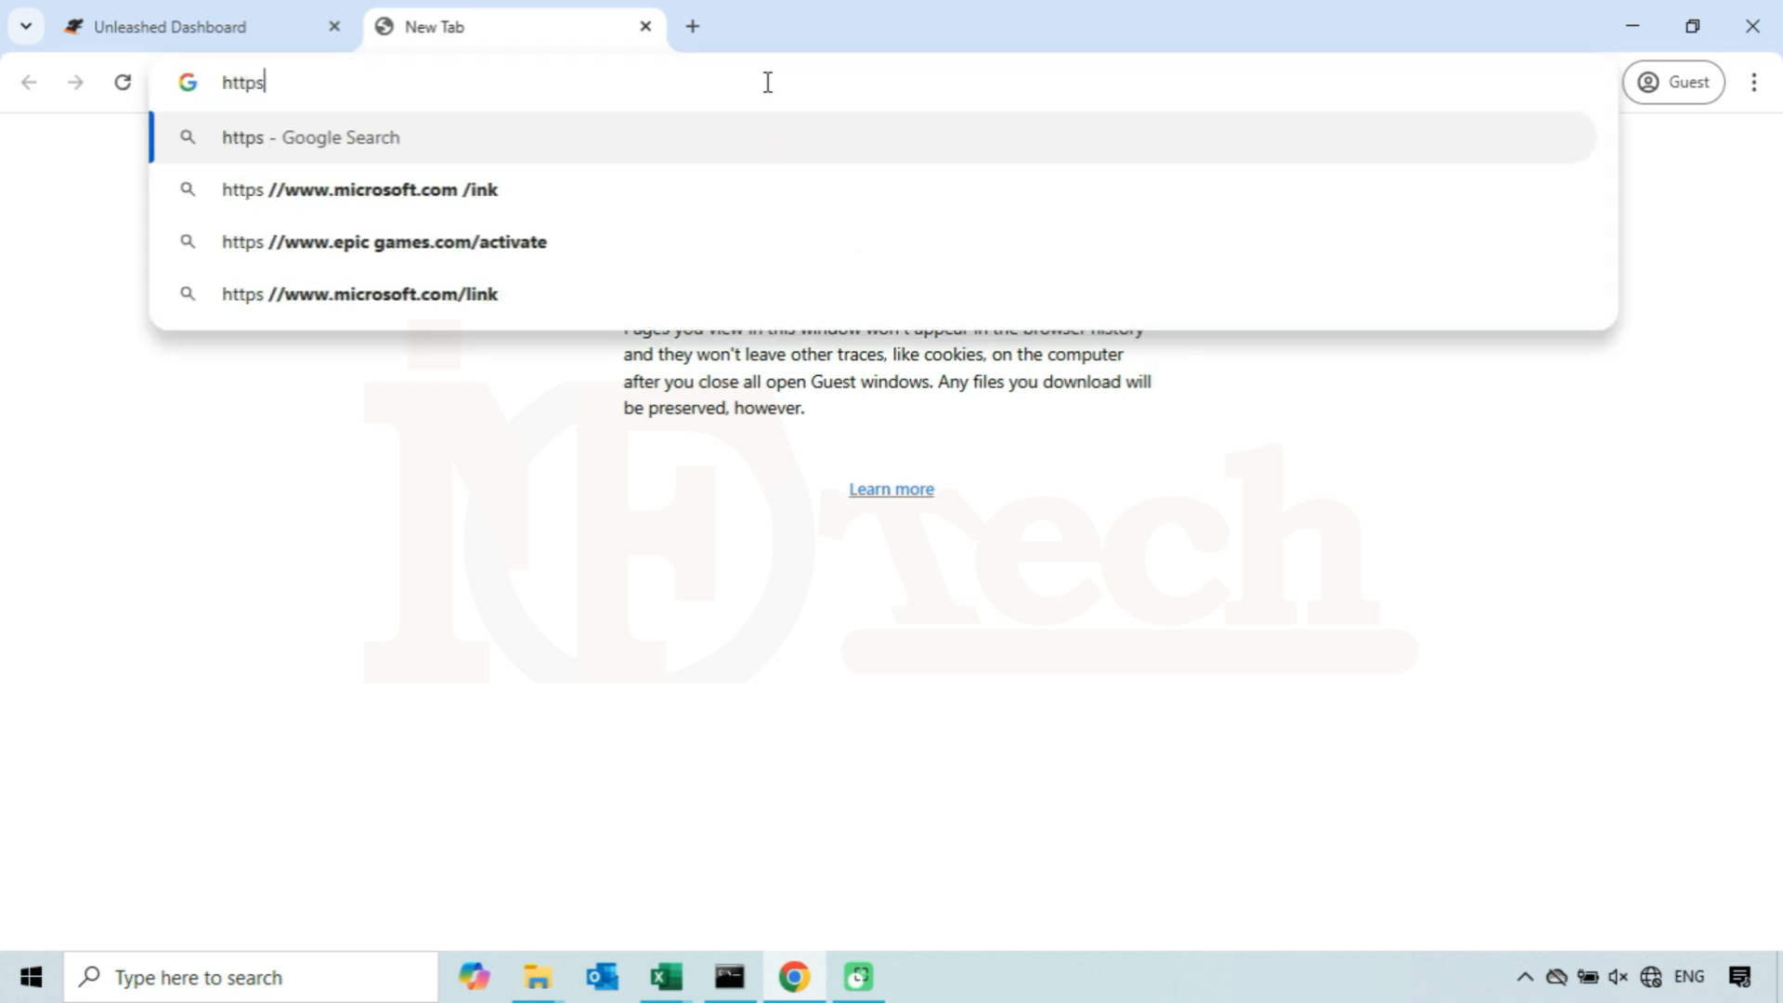
{"action": "type", "text": "://"}
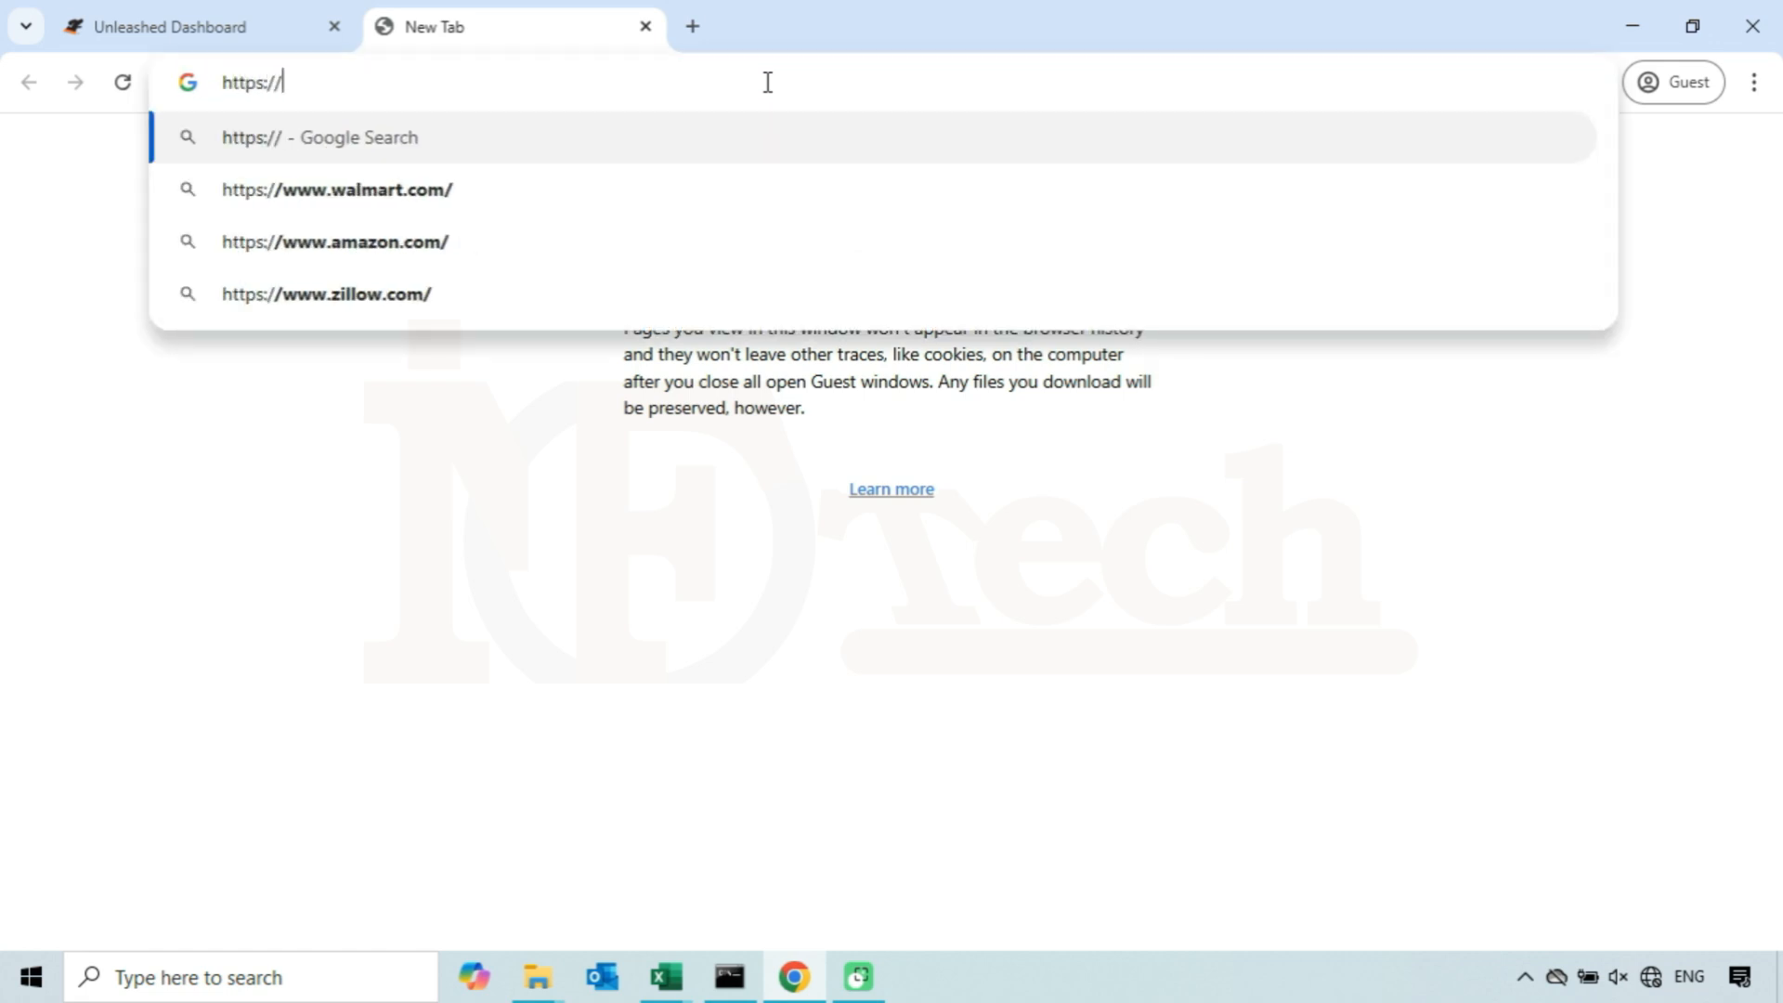
{"action": "type", "text": "10.0.2.160"}
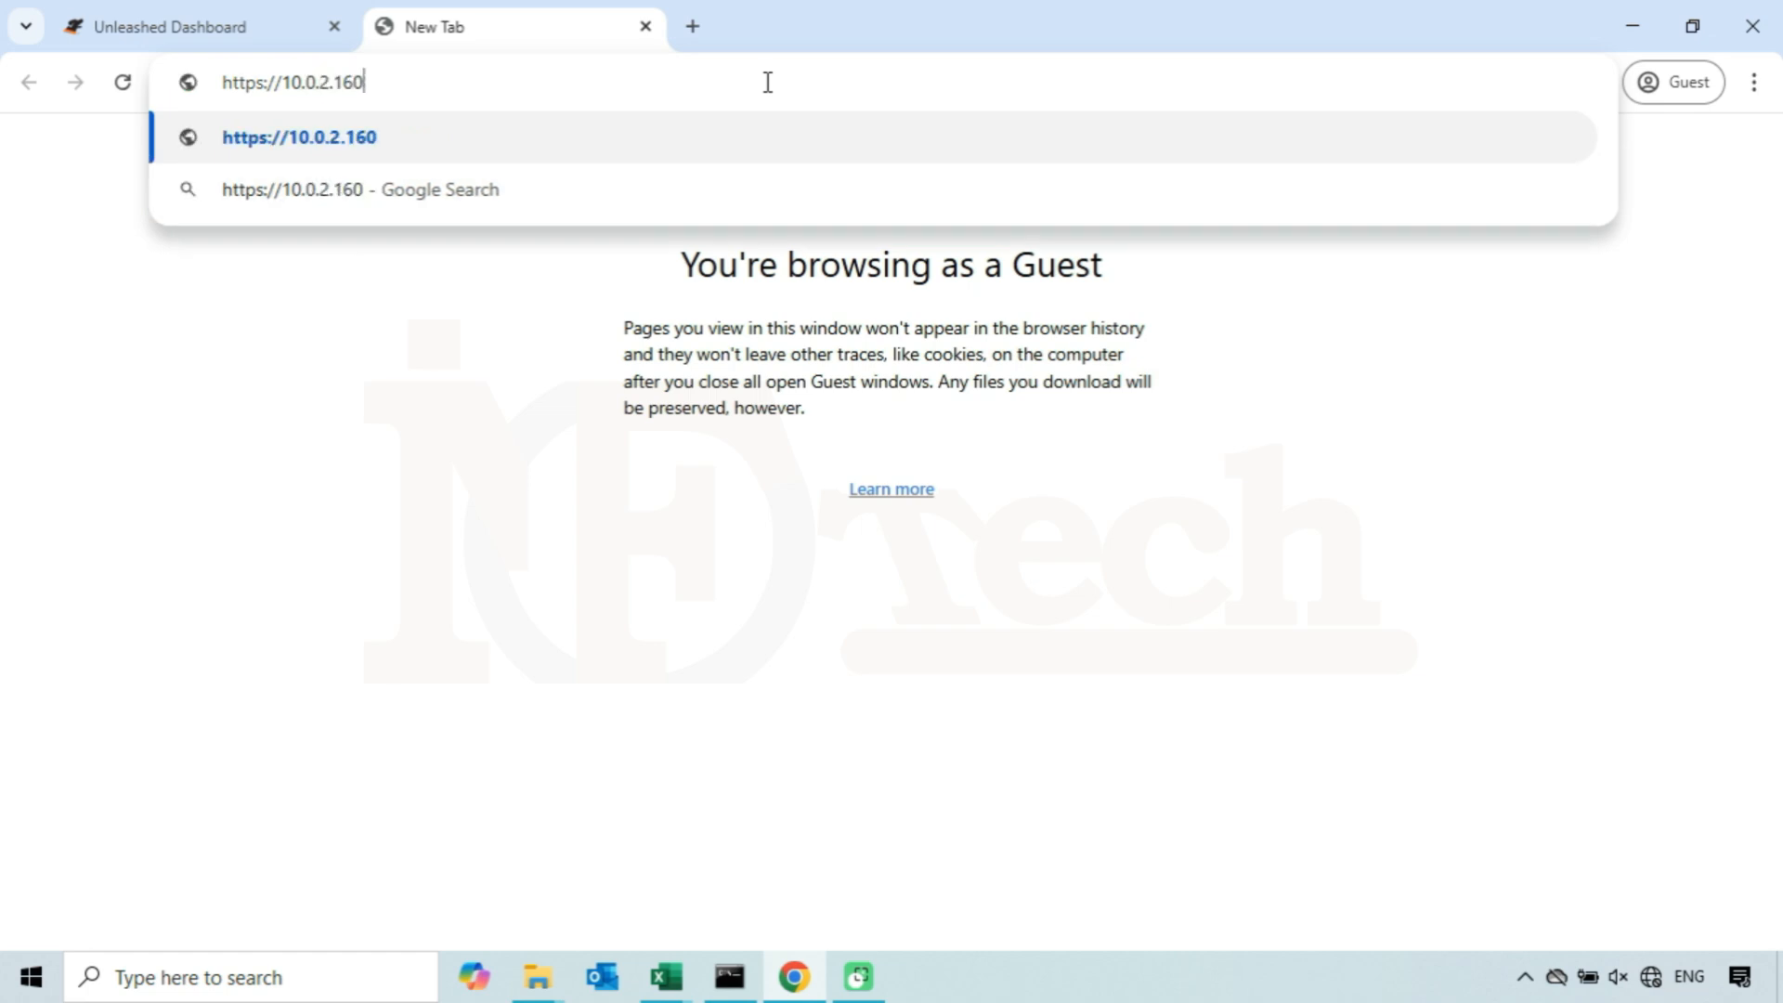
{"action": "key", "text": "Return"}
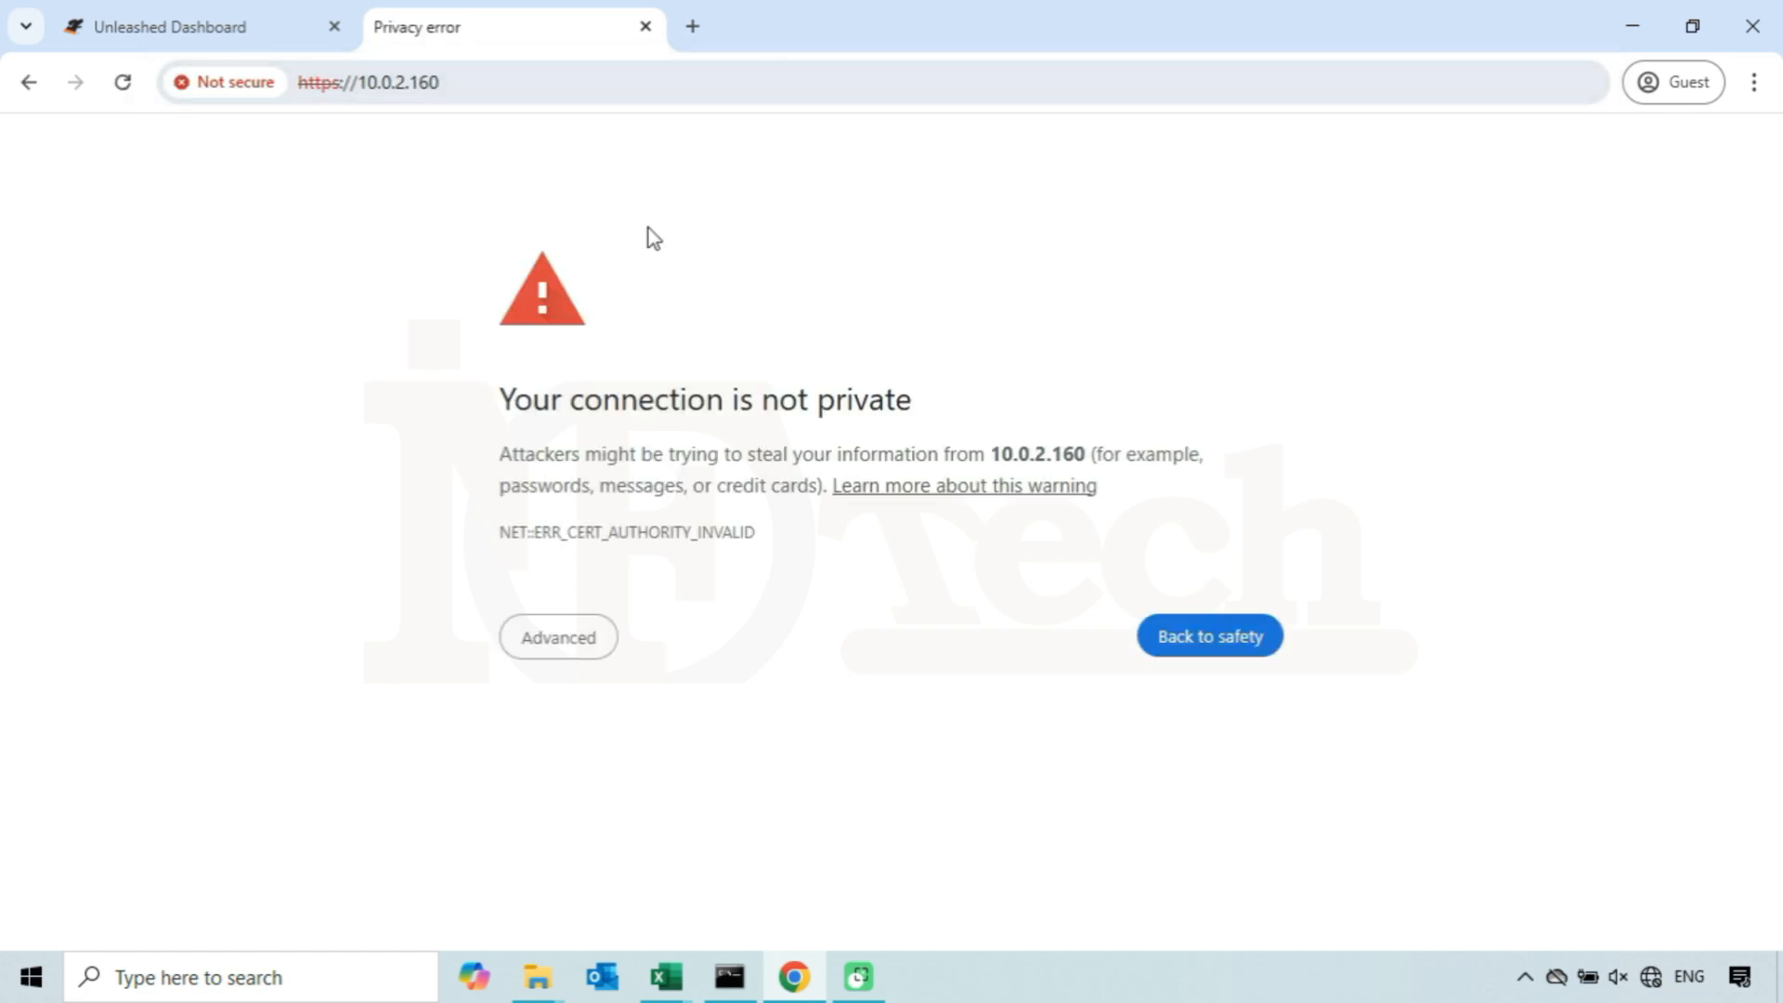
{"action": "left_click", "coordinate": [571, 639]}
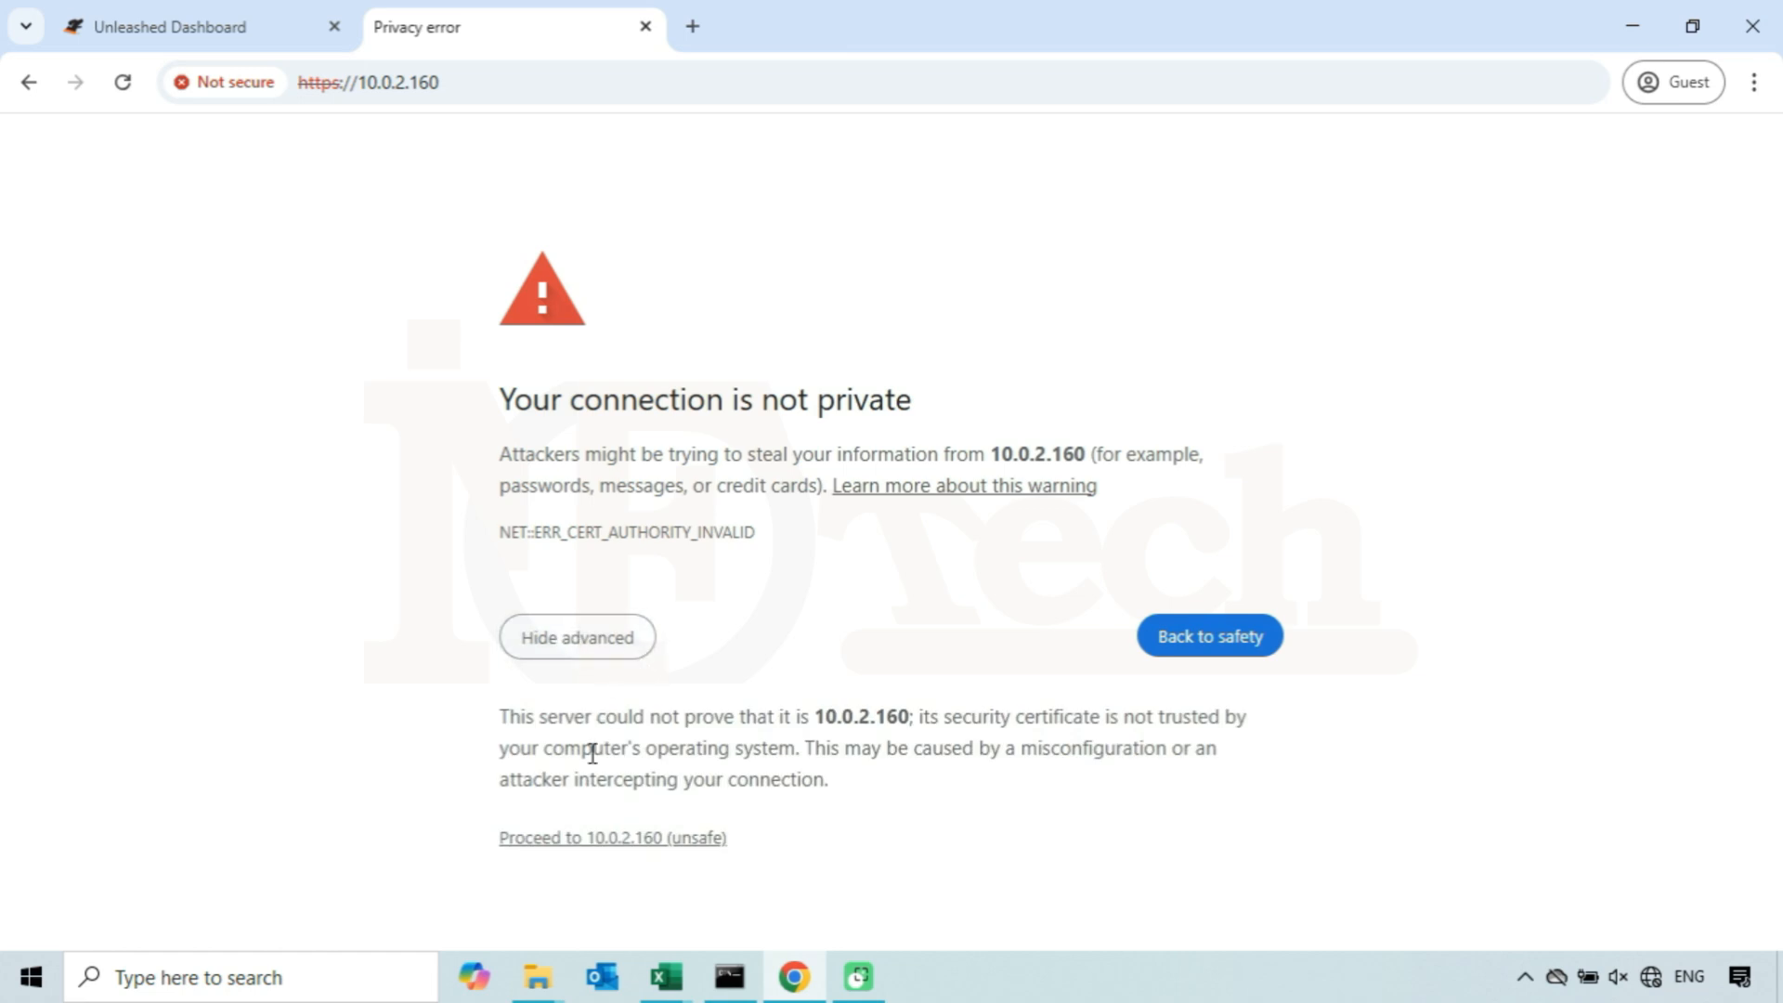
{"action": "left_click", "coordinate": [588, 841]}
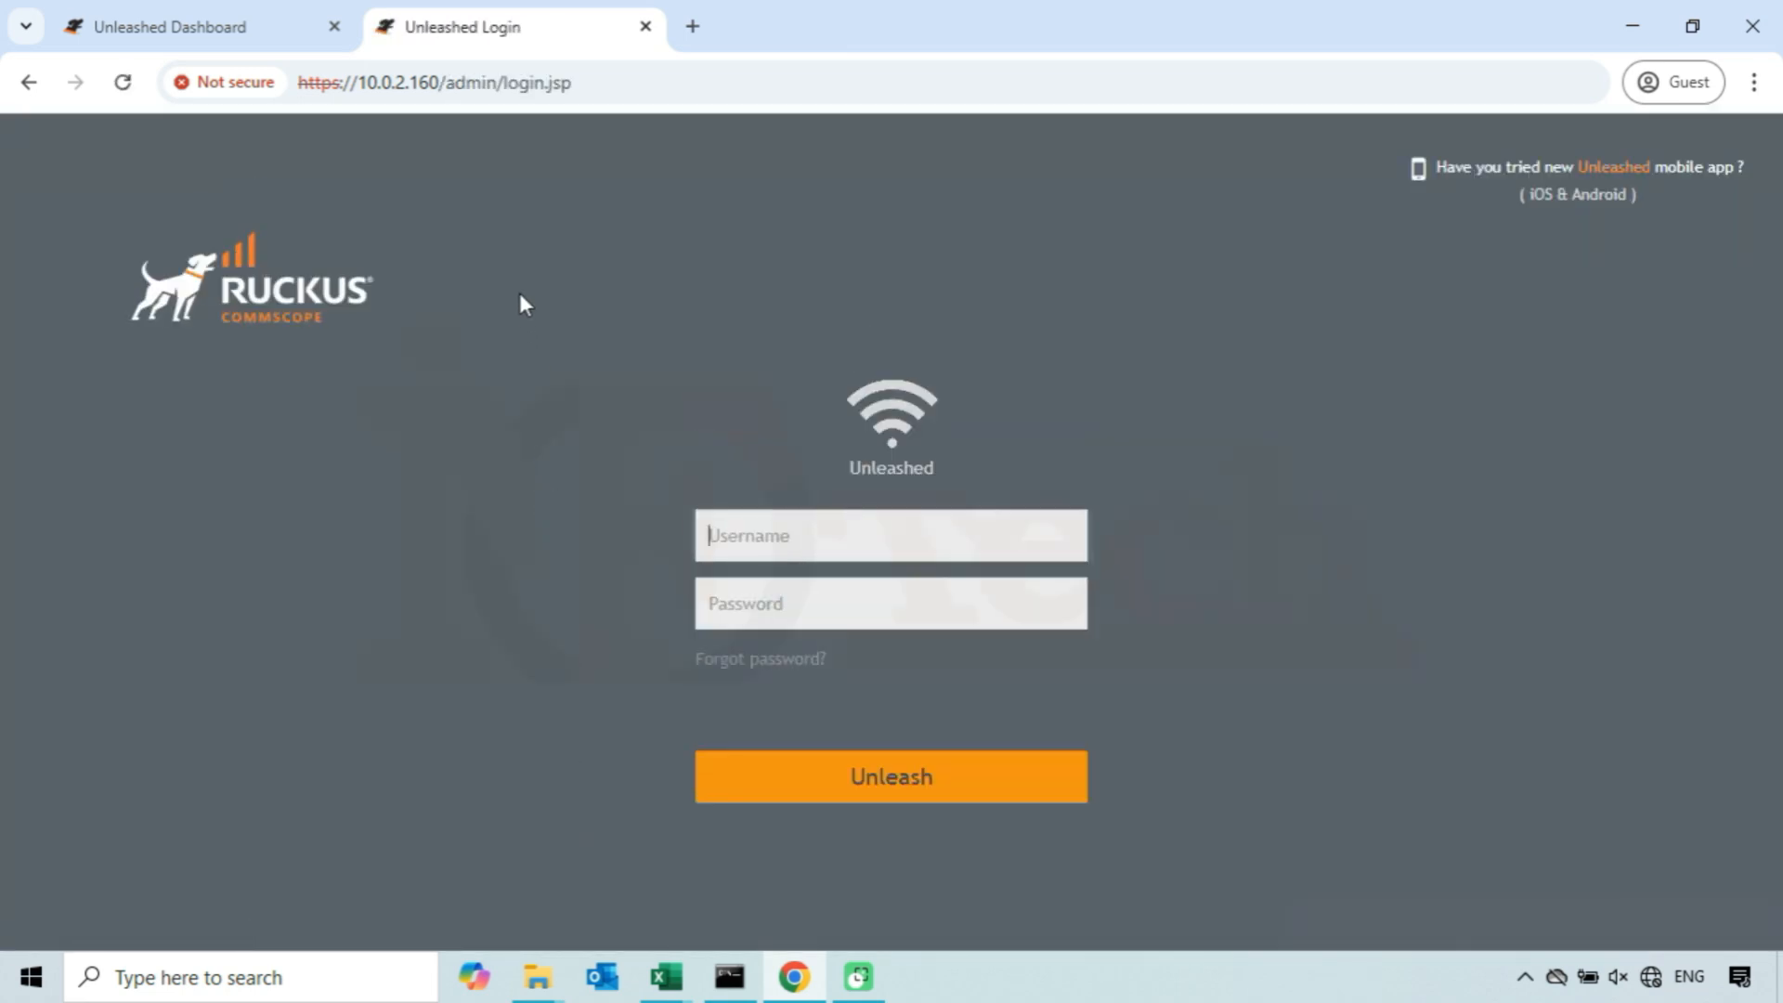
{"action": "left_click", "coordinate": [440, 85]}
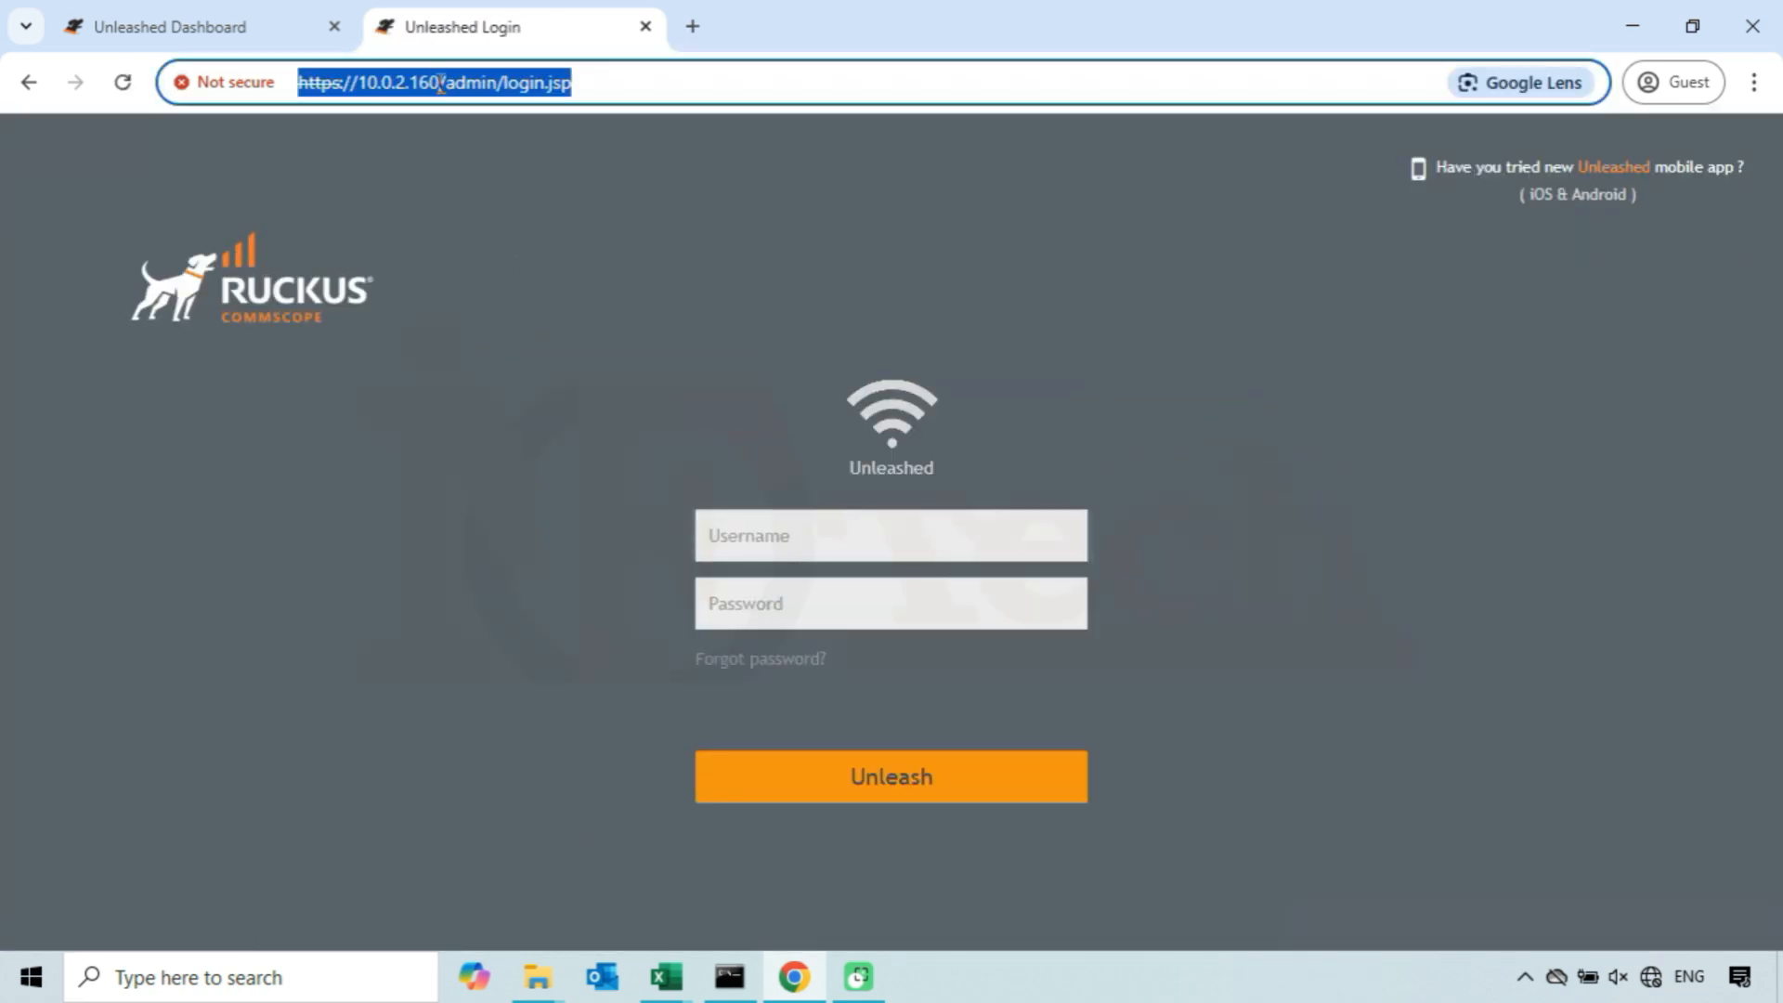
{"action": "left_click", "coordinate": [440, 84]}
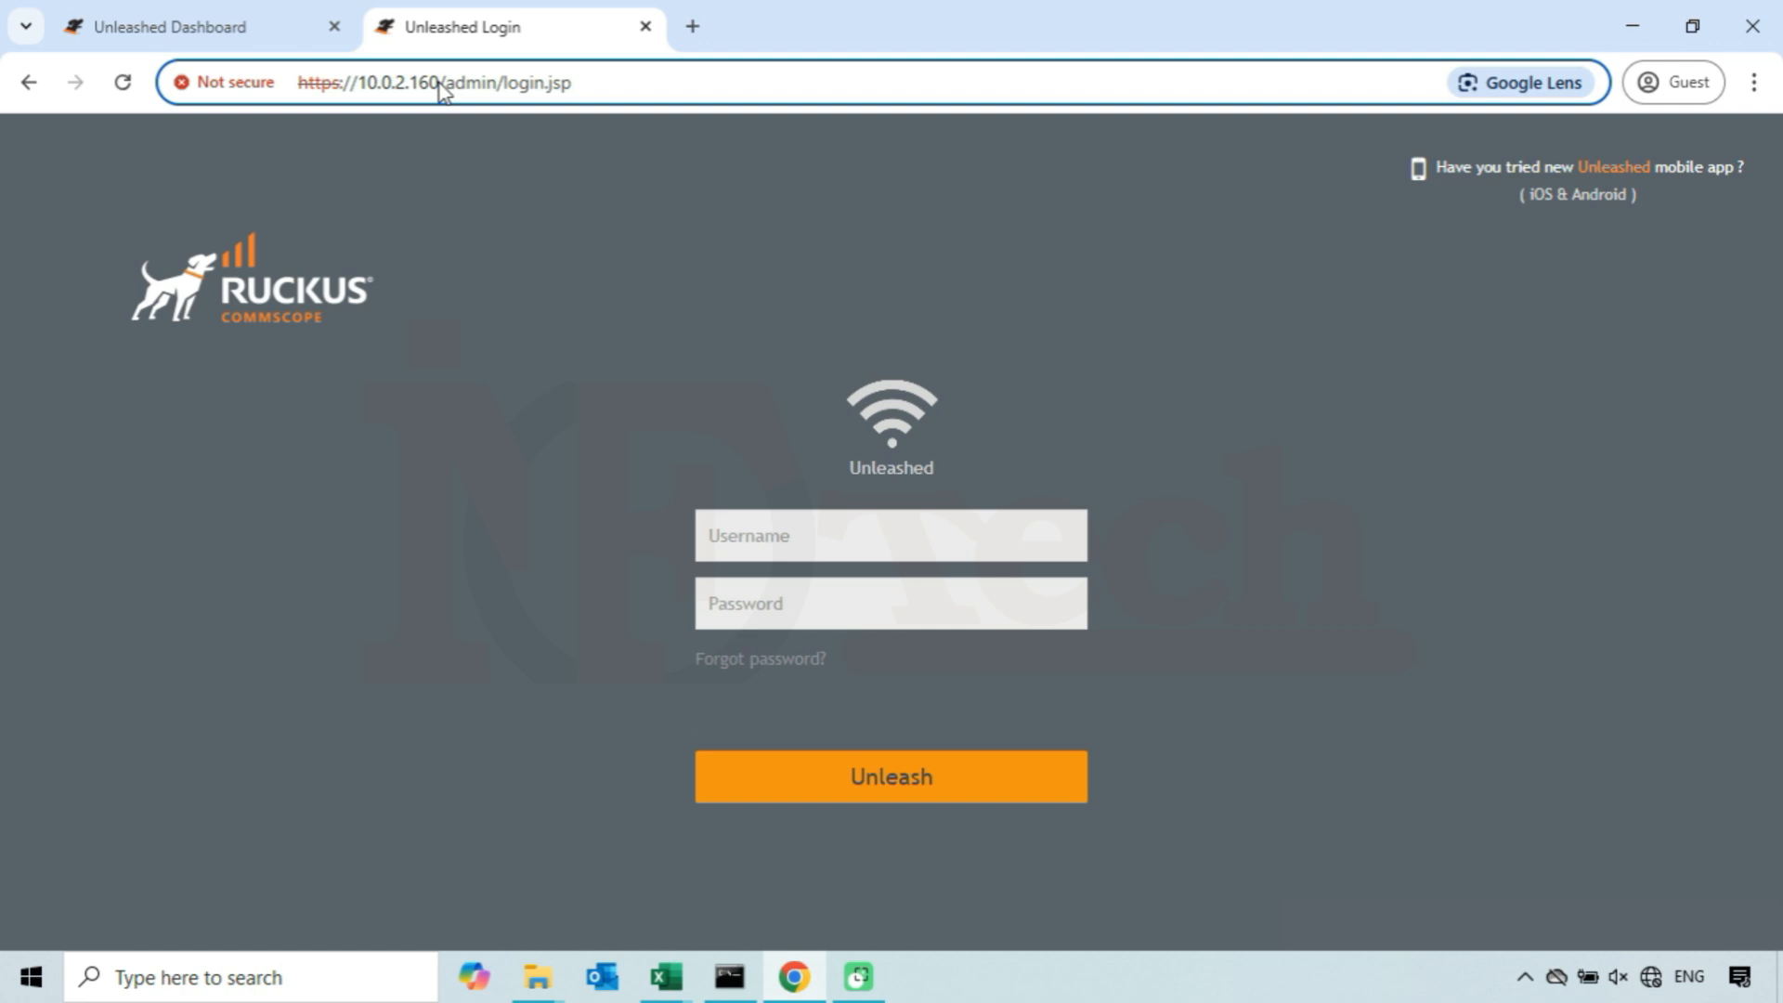
{"action": "key", "text": "shift+Left"}
{"action": "key", "text": "shift+Left"}
{"action": "key", "text": "shift+Left"}
{"action": "key", "text": "shift+Left"}
- Log in to the Unleashed controller at the new address with the admin username and its password
{"action": "left_click", "coordinate": [980, 540]}
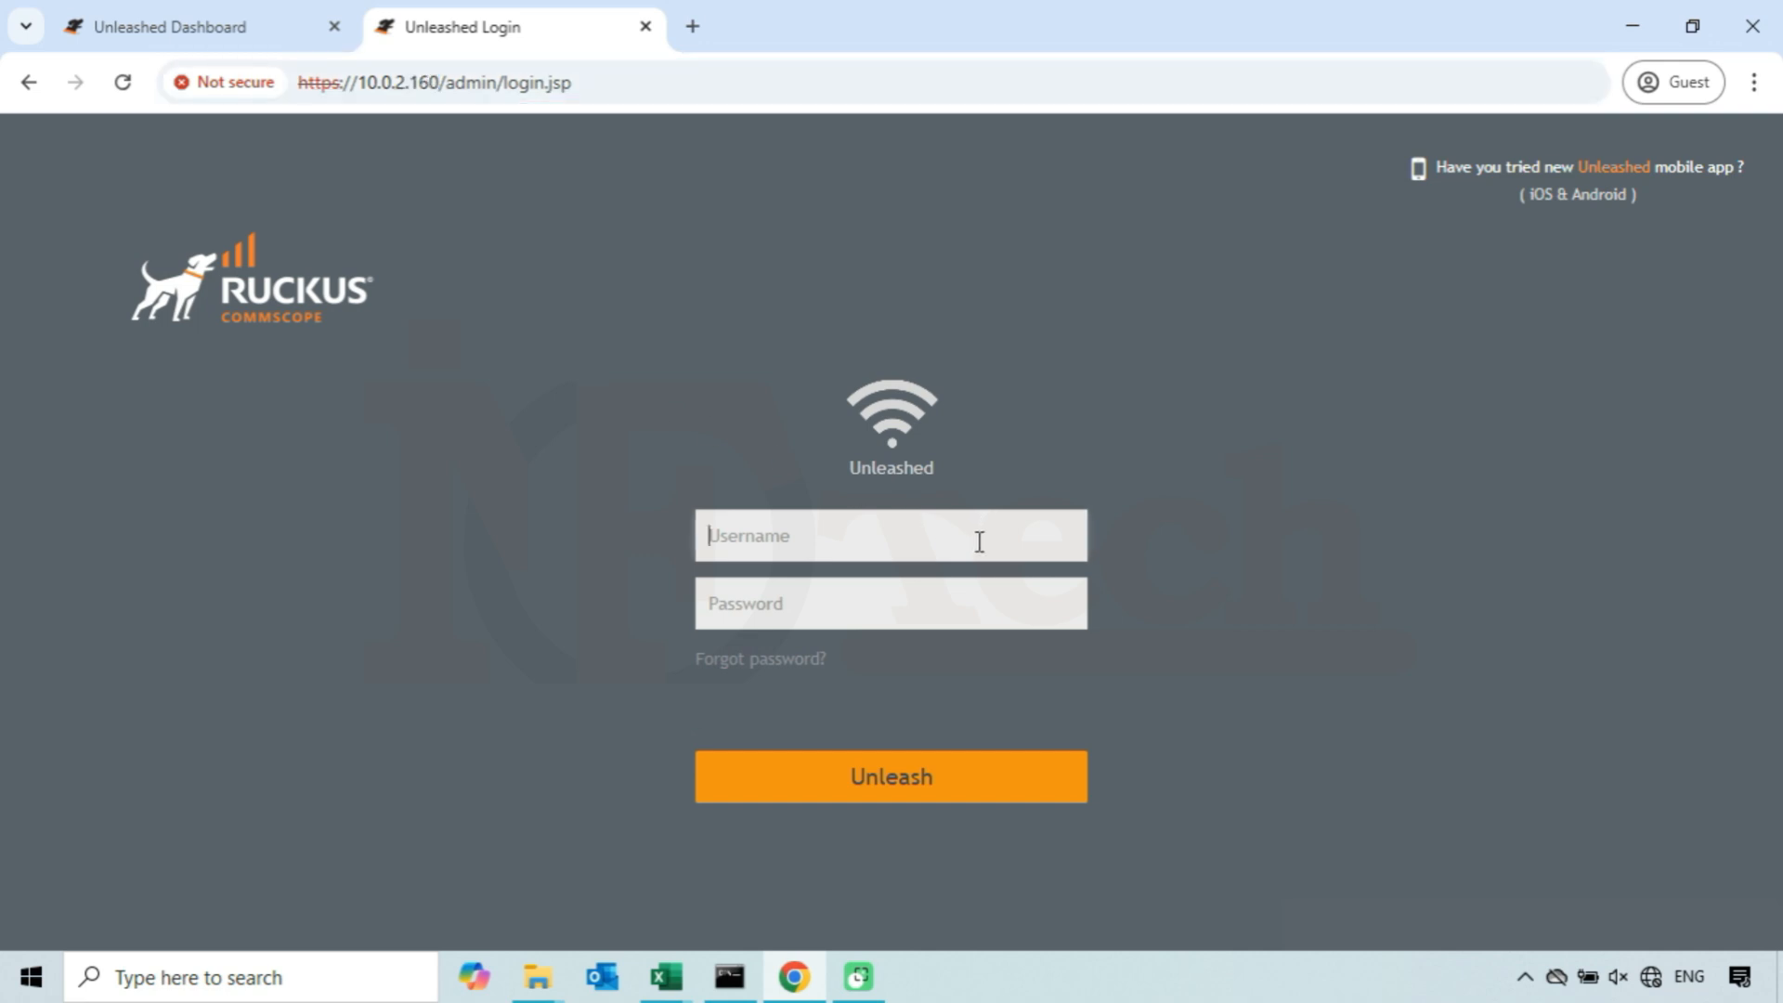
{"action": "type", "text": "admin"}
{"action": "left_click", "coordinate": [970, 605]}
{"action": "type", "text": "********"}
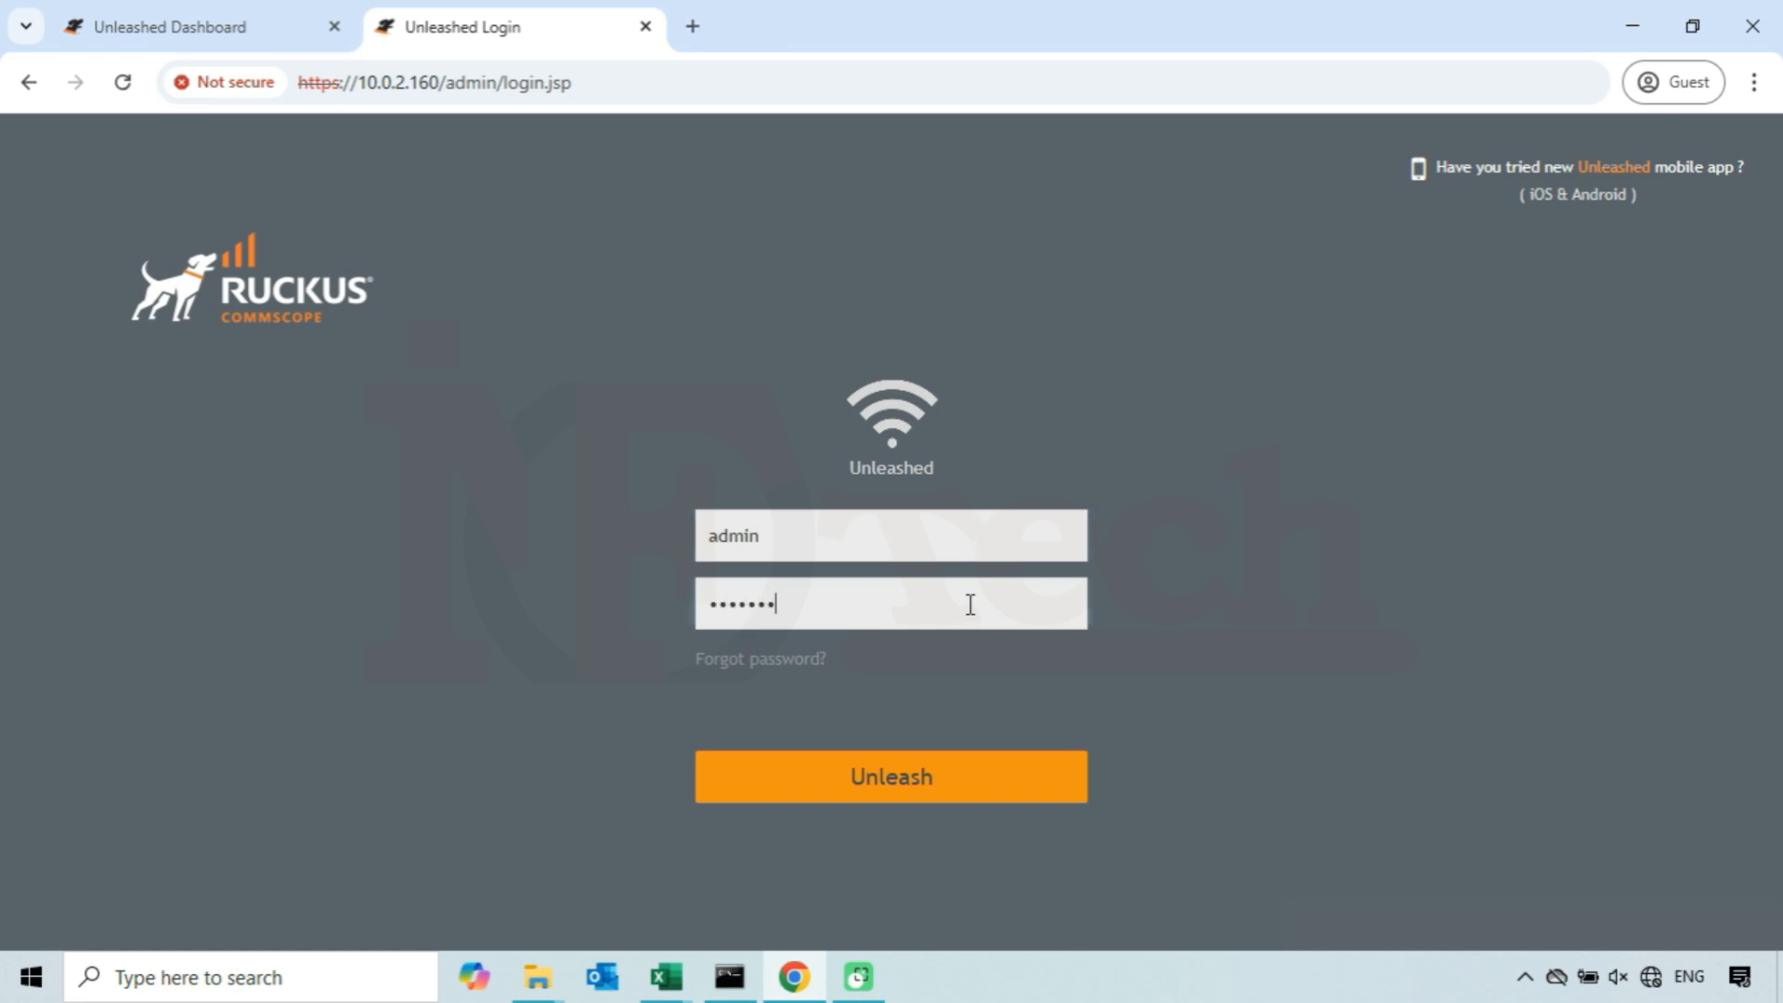
{"action": "type", "text": "*"}
{"action": "left_click", "coordinate": [928, 786]}
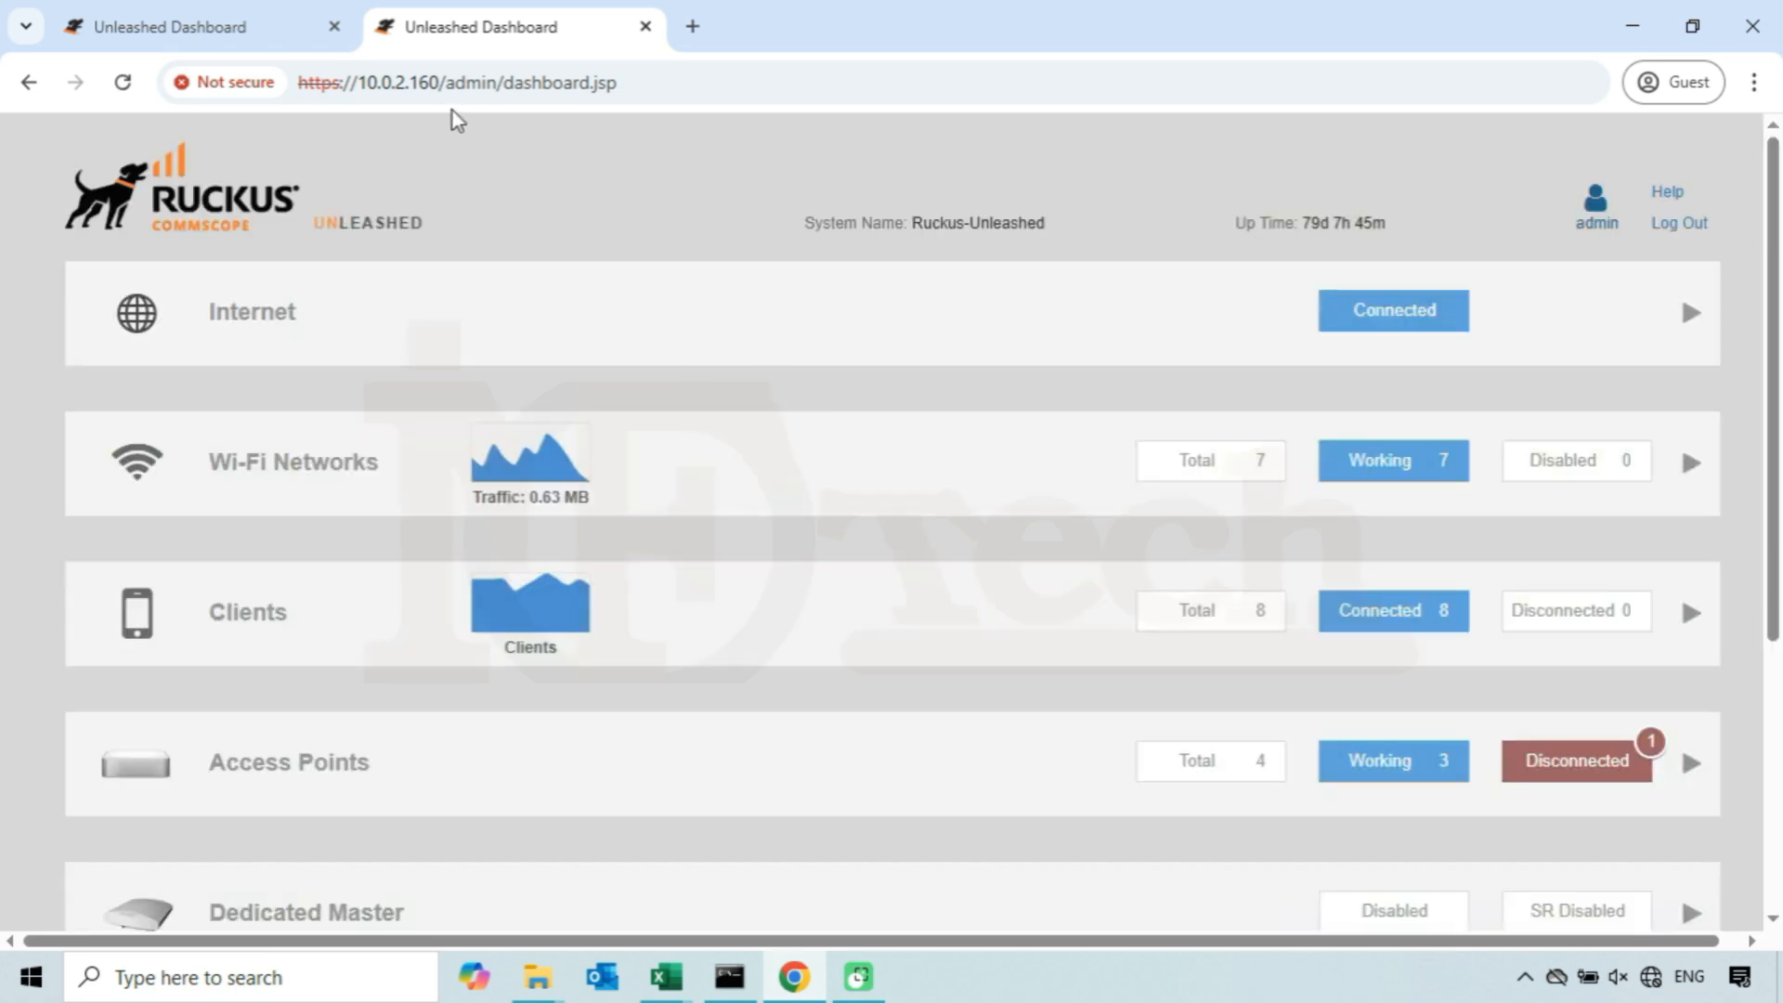
{"action": "left_click", "coordinate": [441, 89]}
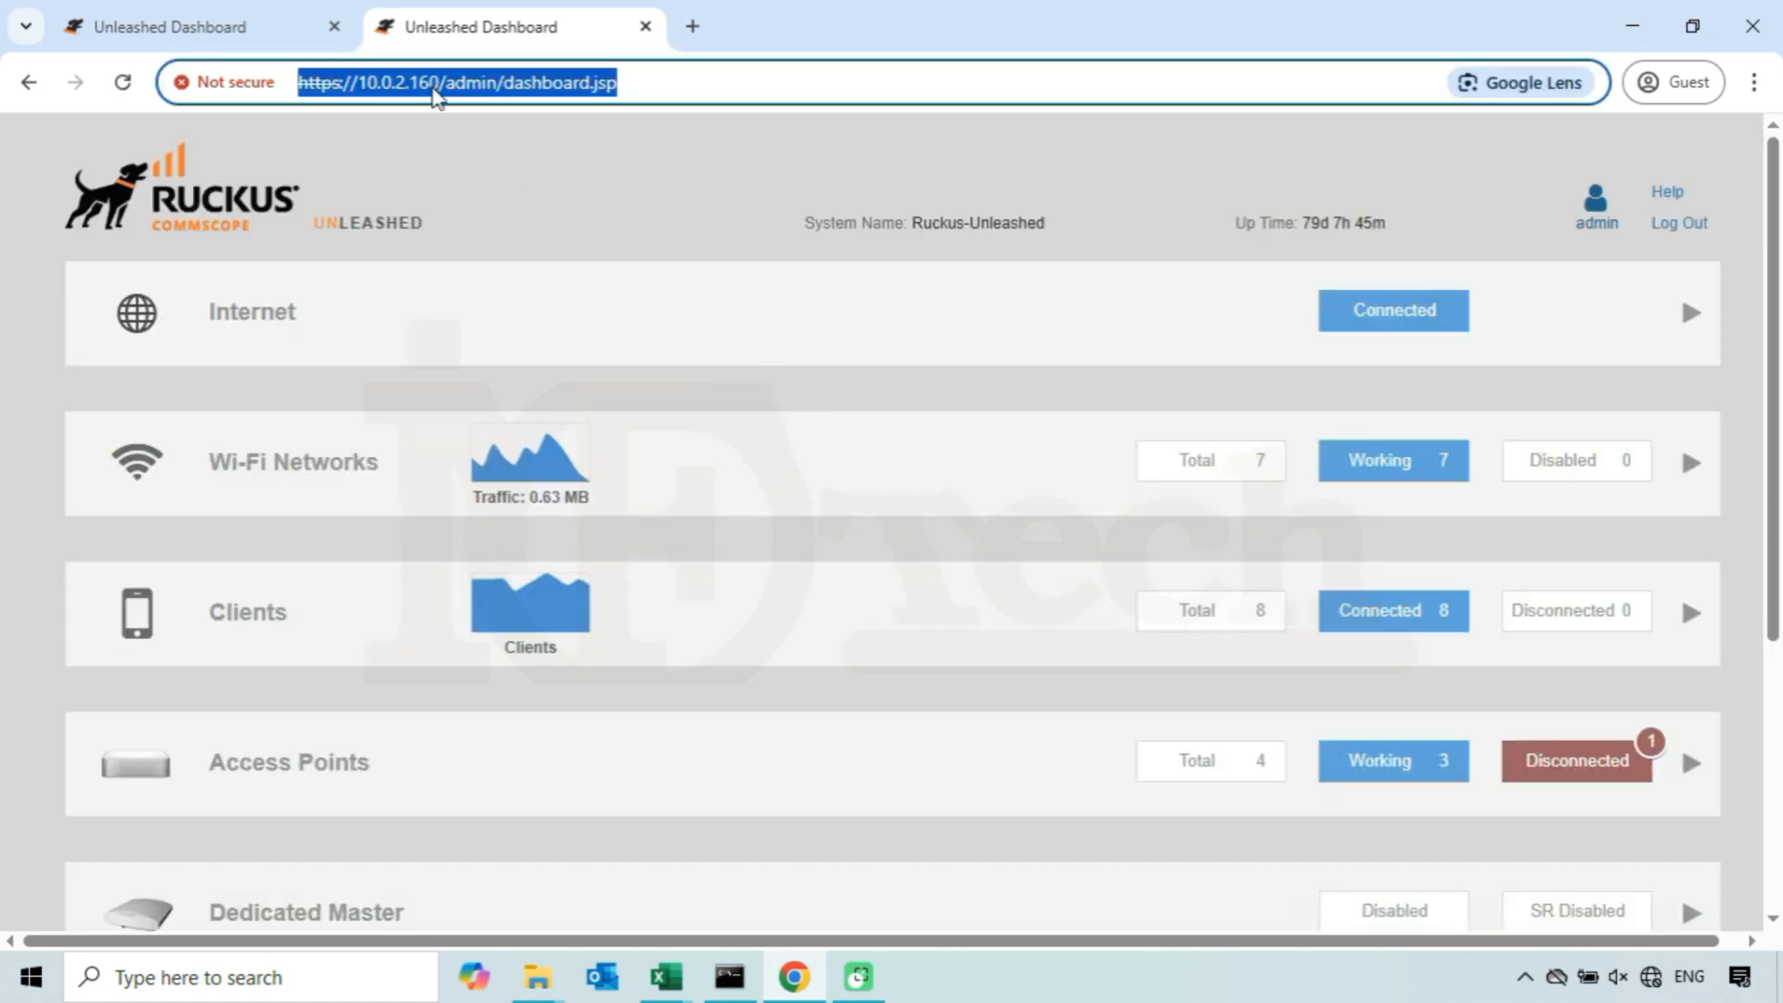
{"action": "left_click", "coordinate": [435, 85]}
{"action": "double_click", "coordinate": [429, 84]}
{"action": "left_click", "coordinate": [738, 392]}
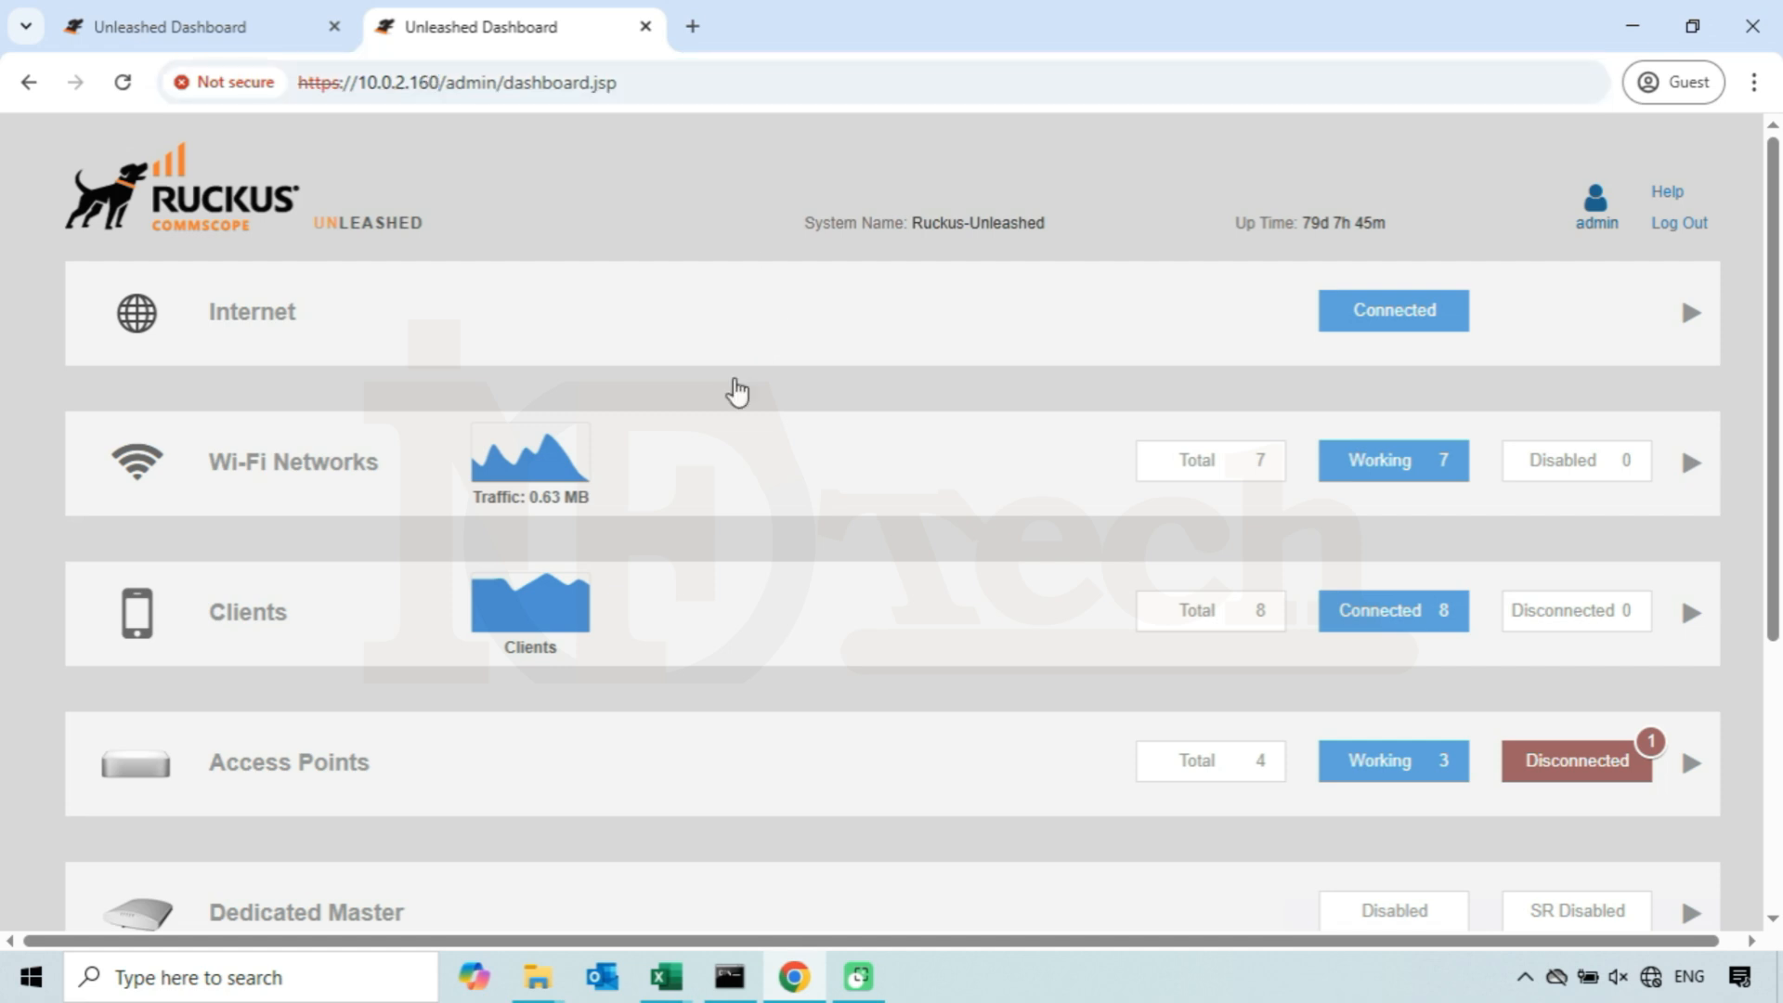
- Open the Management Interface settings under Admin & Services and set the IP address to 192.168.10.222 and netmask to 255.255.255.0
{"action": "scroll", "coordinate": [739, 392], "scroll_direction": "down", "scroll_amount": 5}
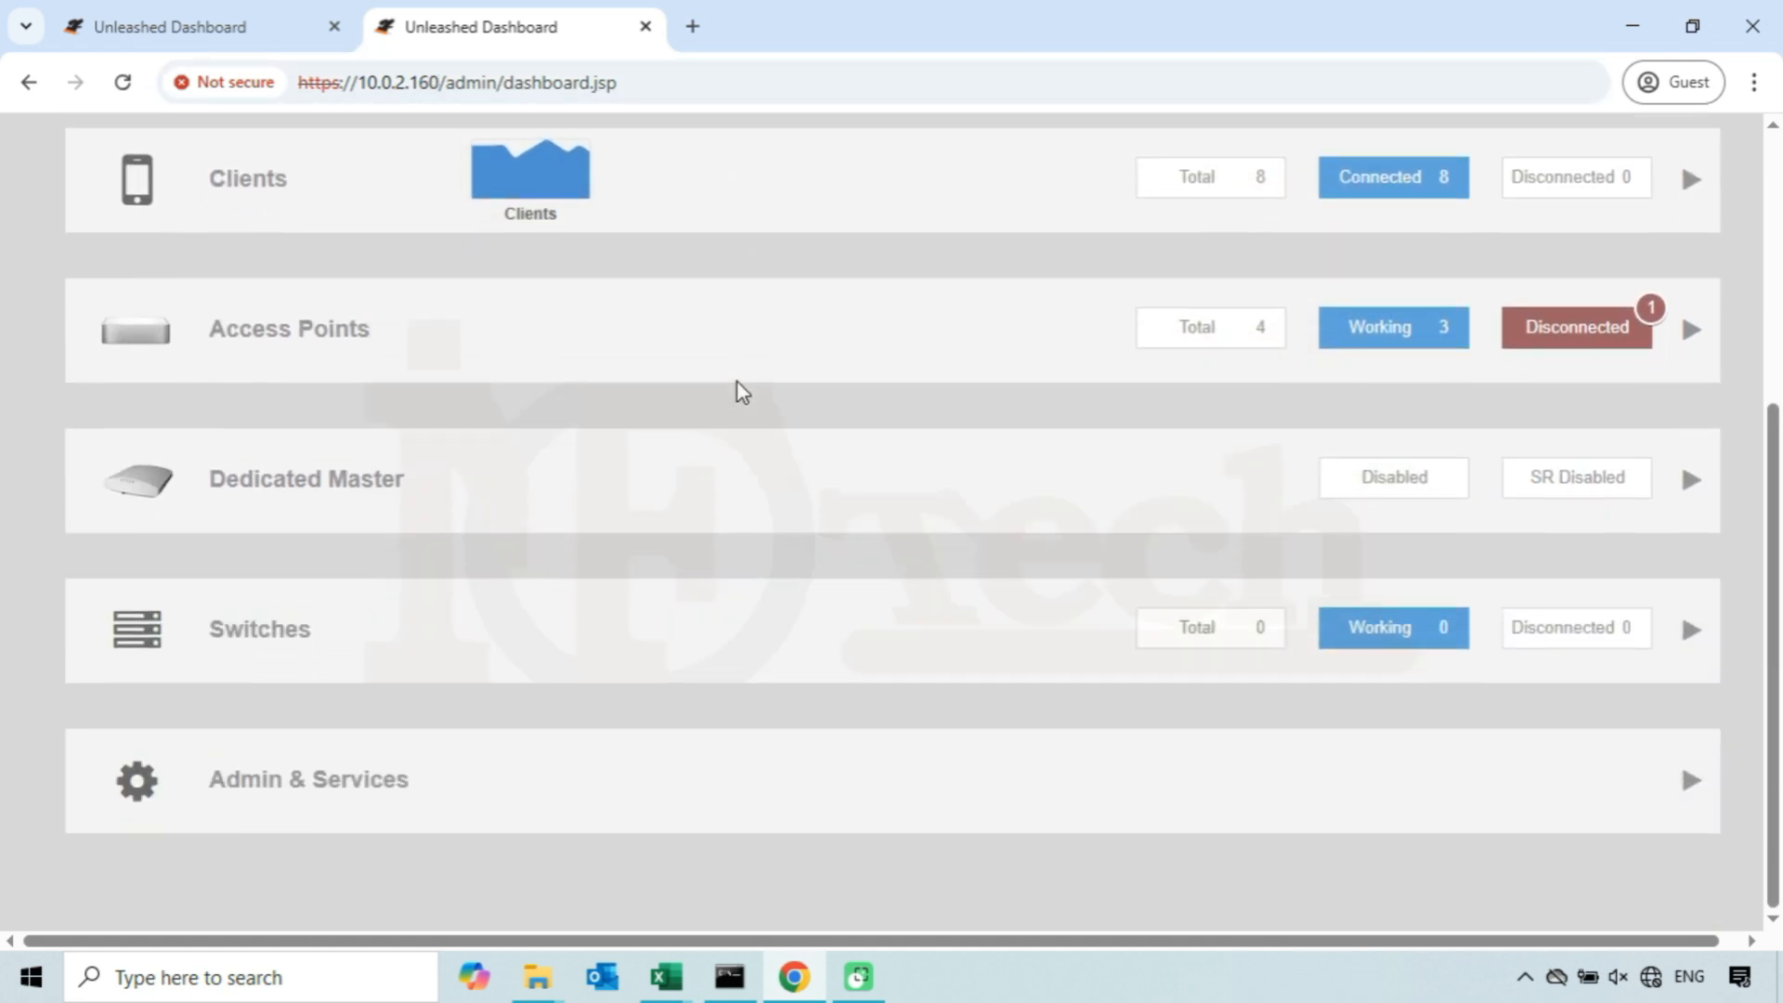
{"action": "left_click", "coordinate": [437, 800]}
{"action": "scroll", "coordinate": [505, 673], "scroll_direction": "down", "scroll_amount": 3}
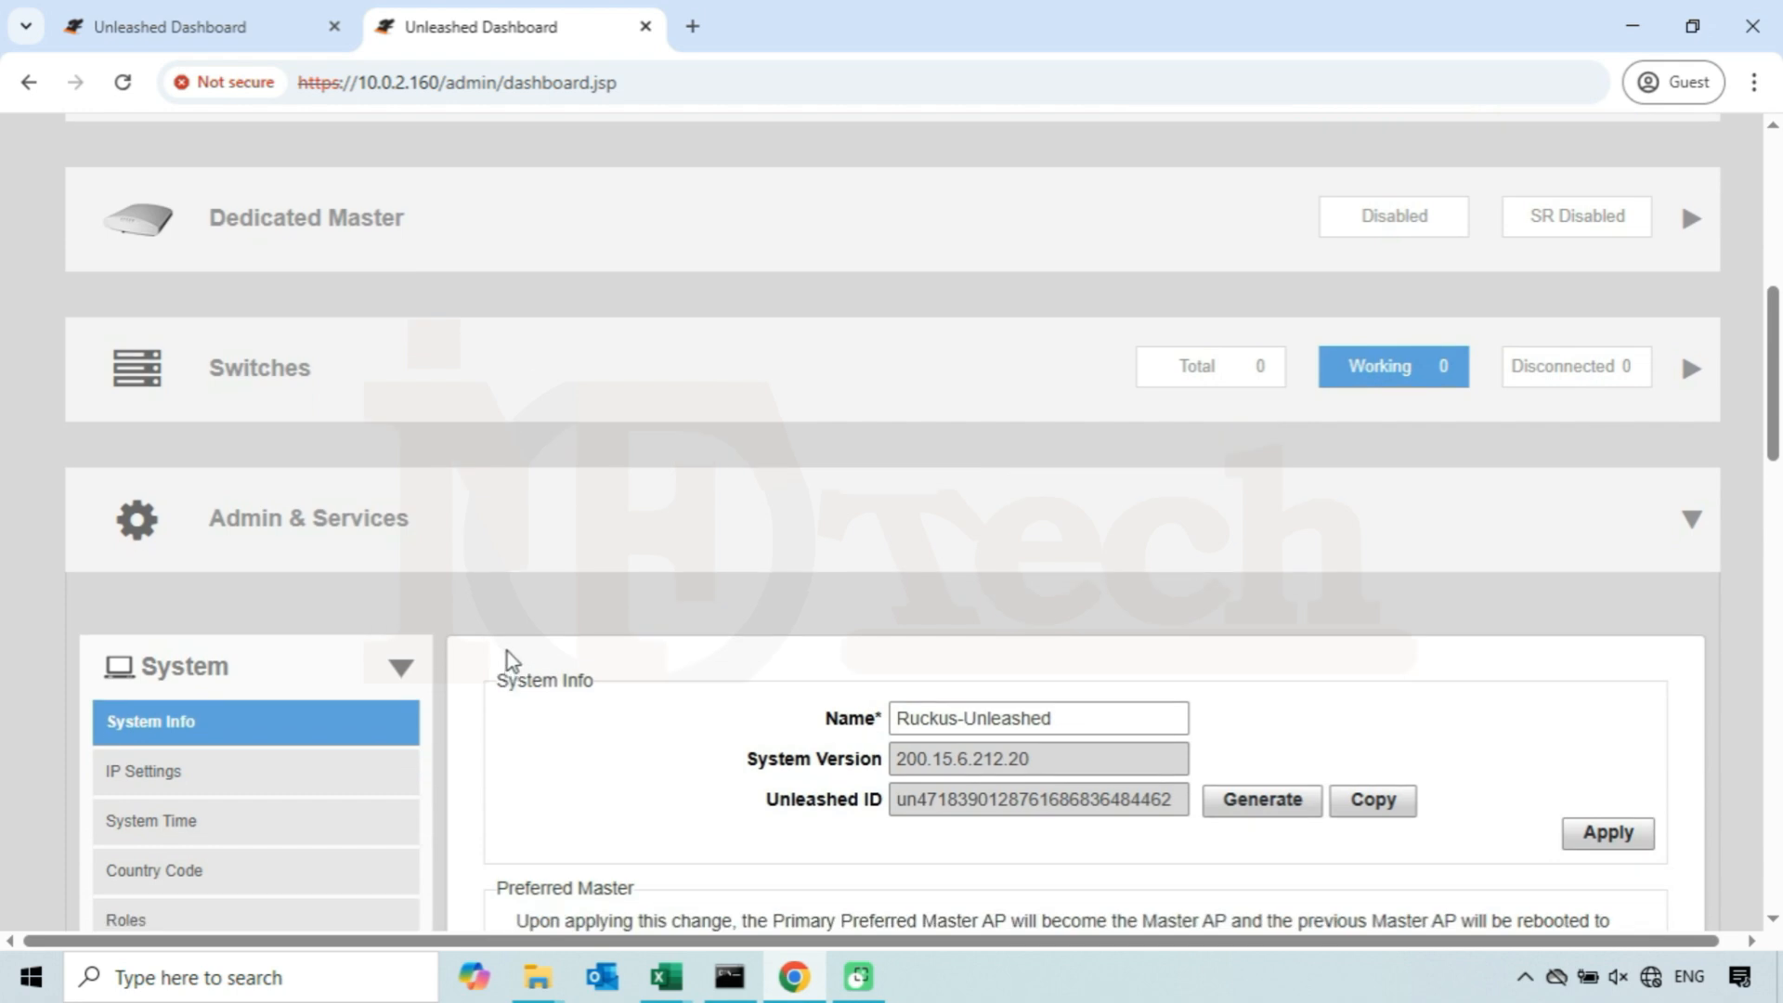
{"action": "scroll", "coordinate": [507, 650], "scroll_direction": "down", "scroll_amount": 2}
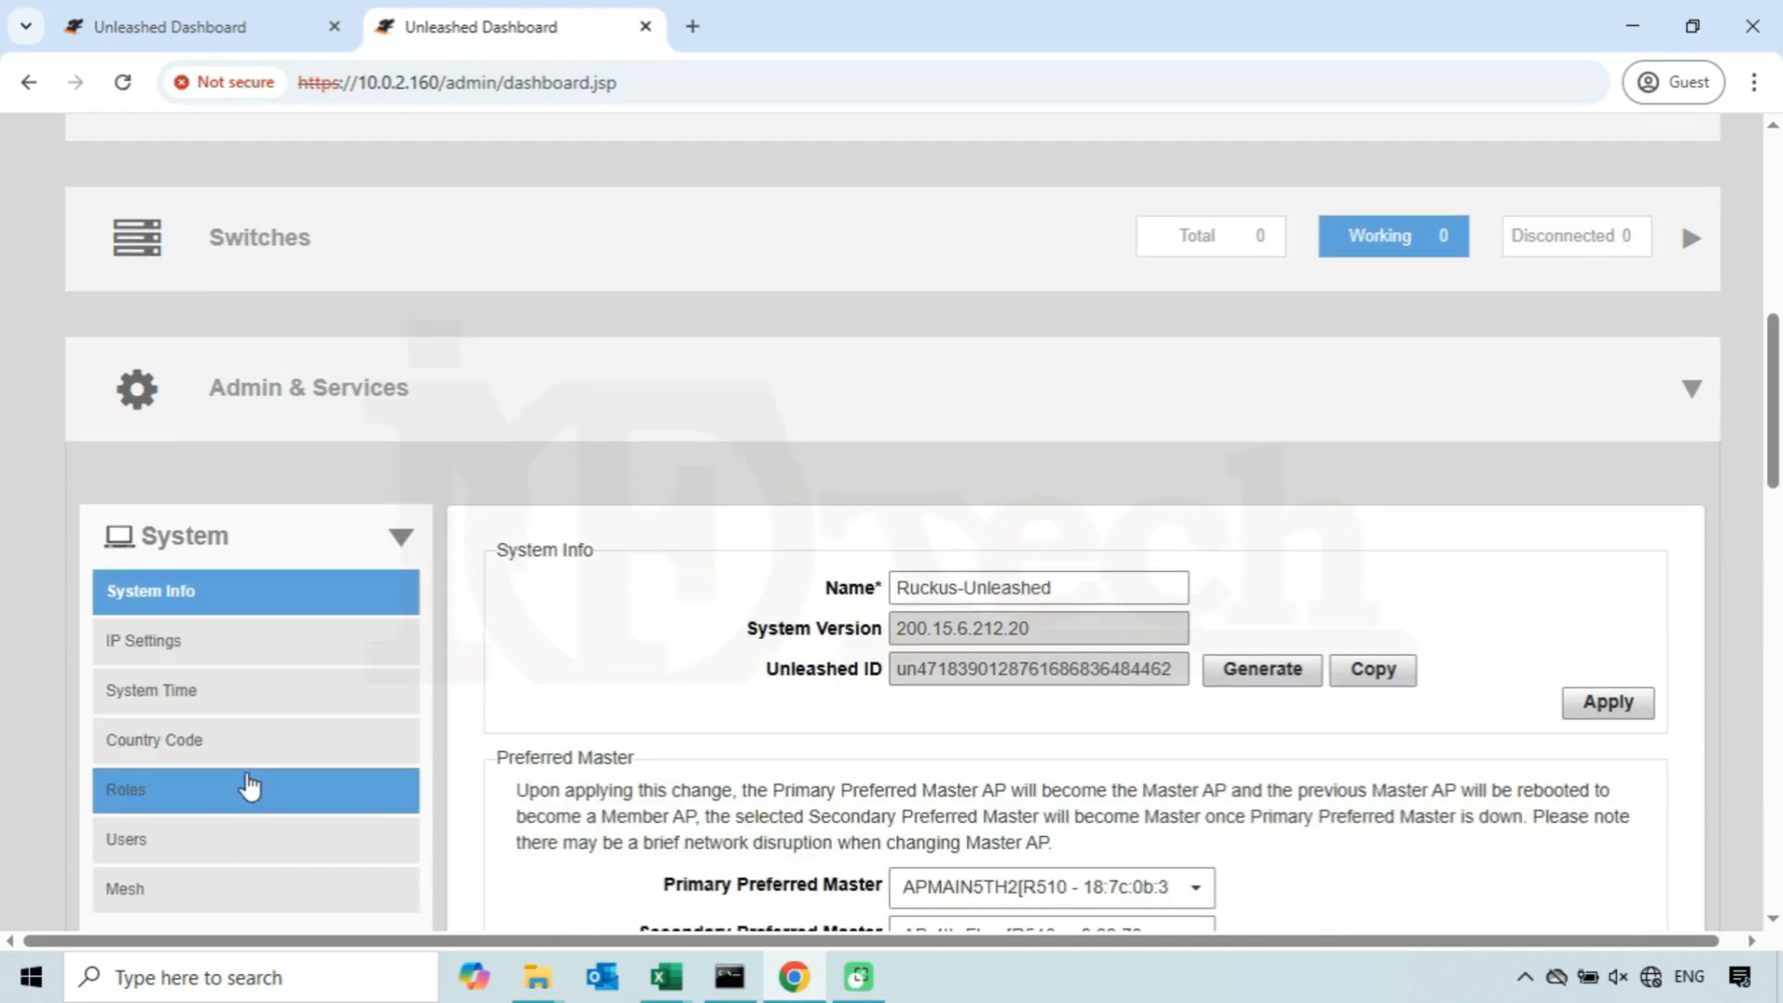
{"action": "left_click", "coordinate": [267, 647]}
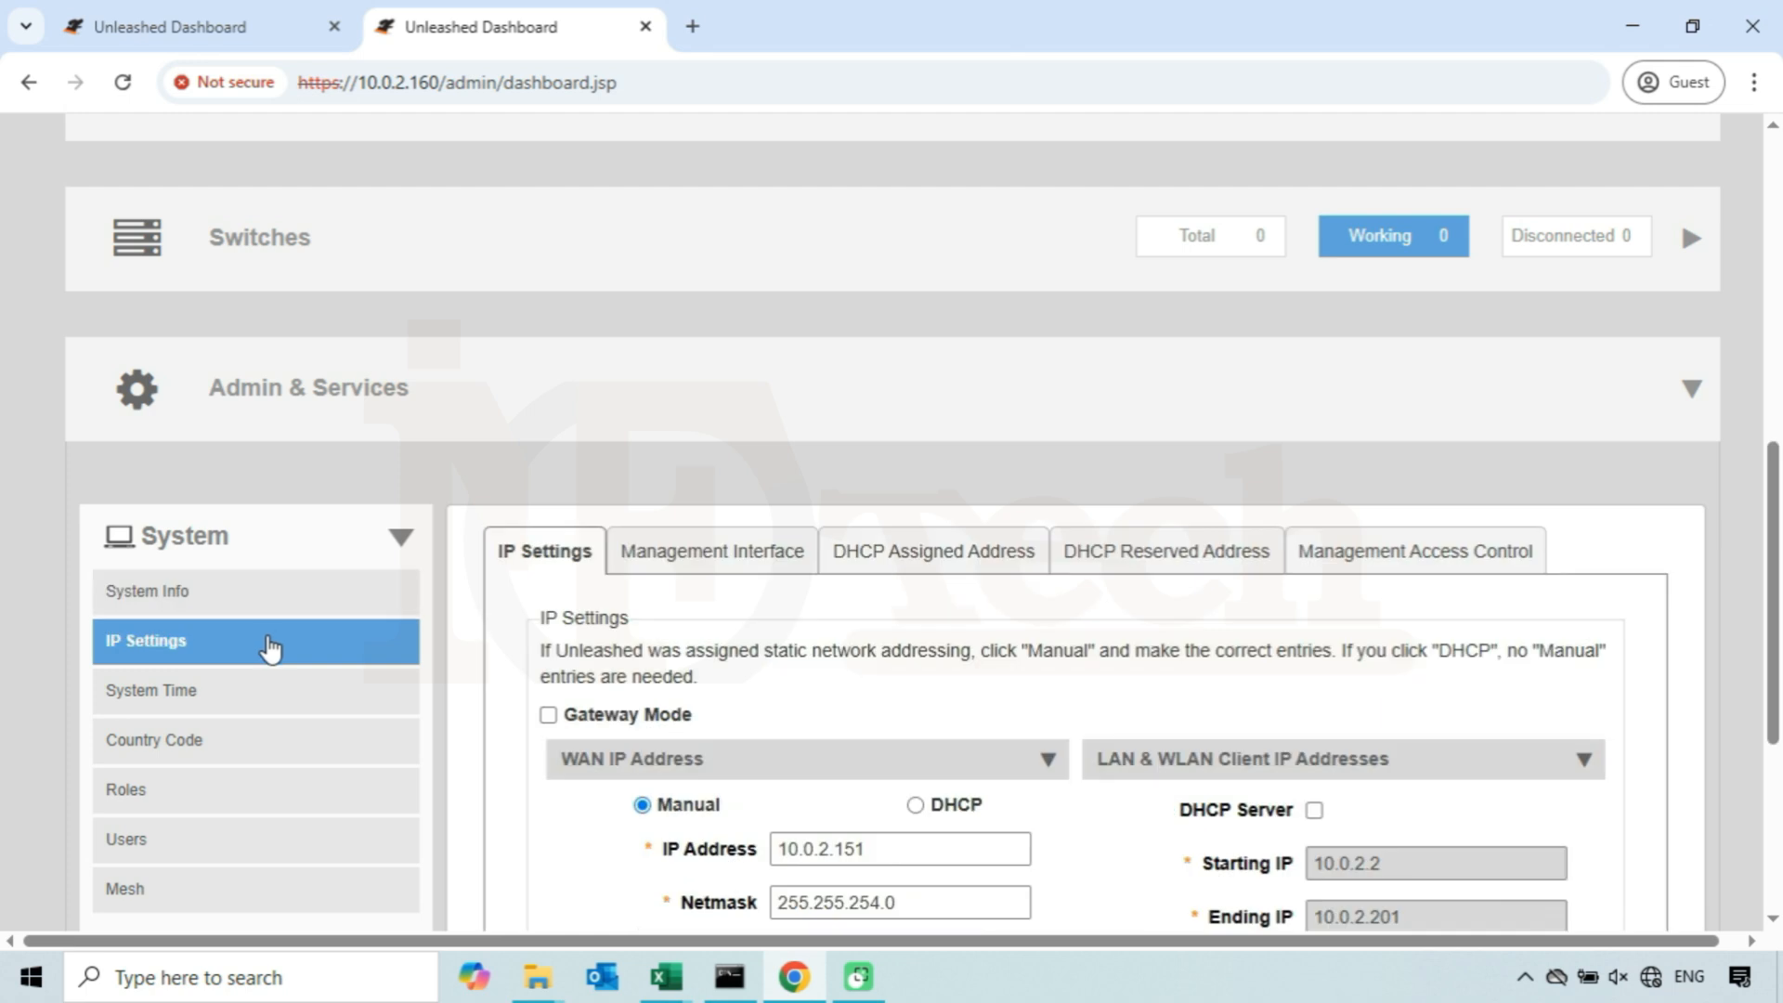
{"action": "left_click", "coordinate": [729, 560]}
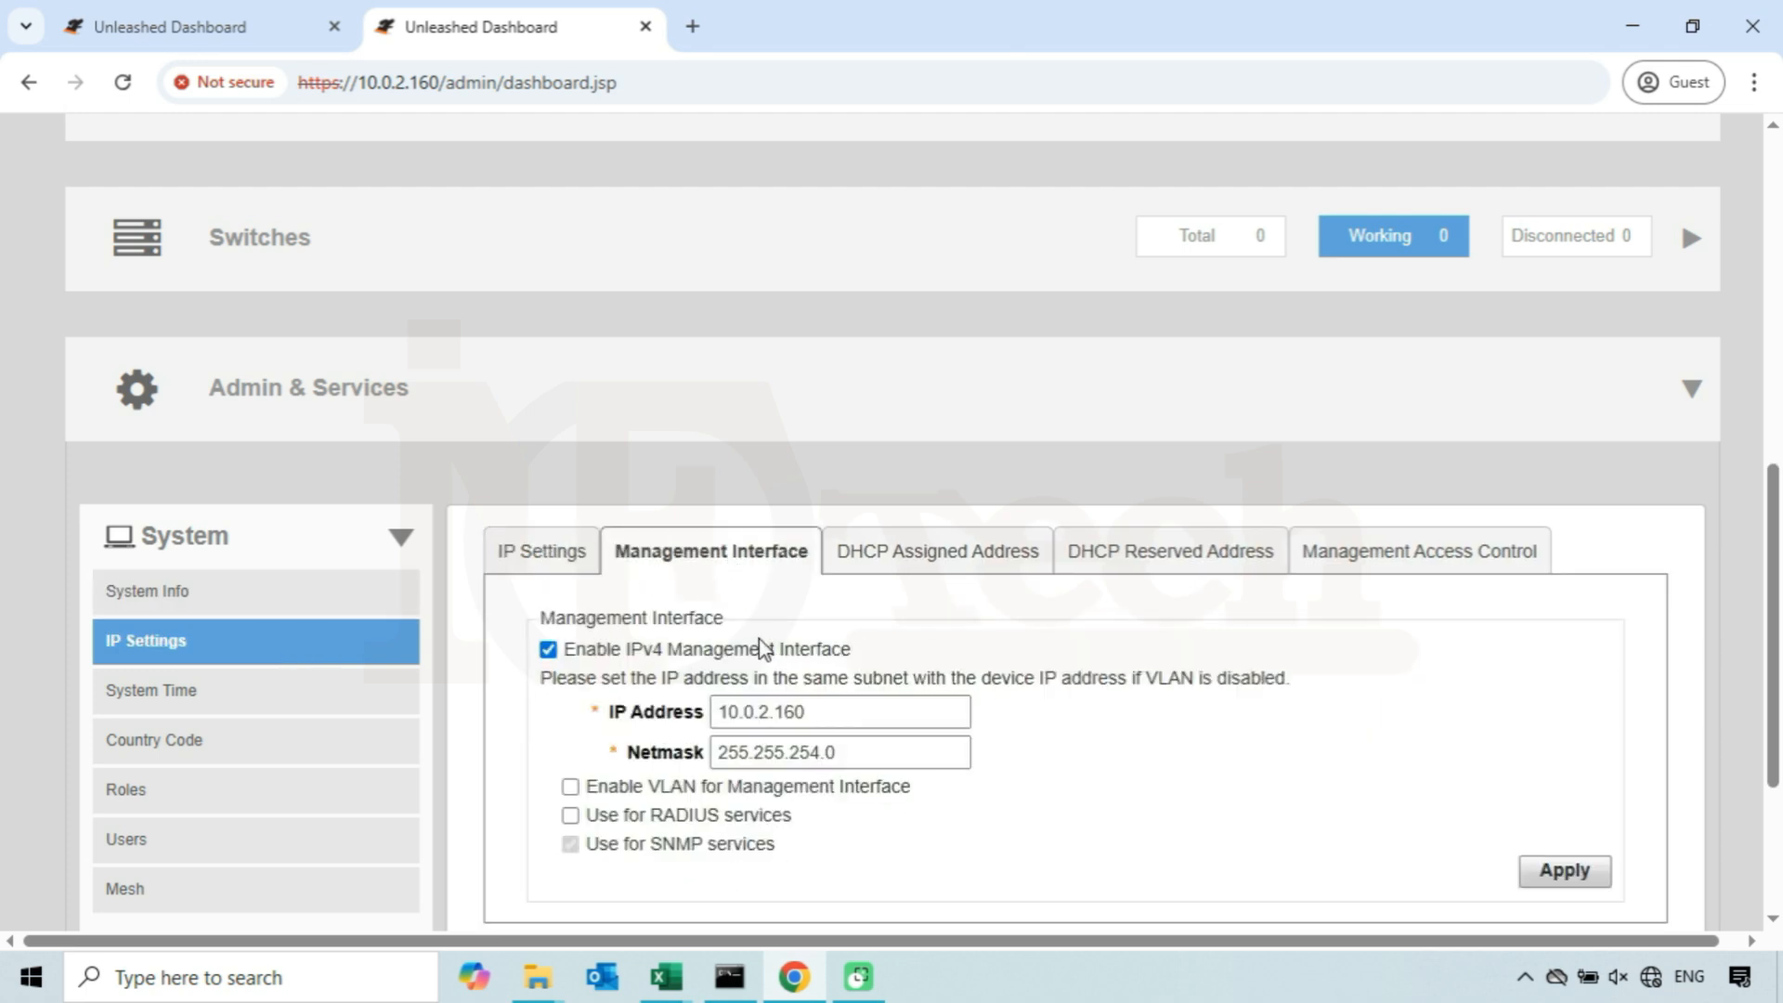
{"action": "scroll", "coordinate": [759, 648], "scroll_direction": "down", "scroll_amount": 1}
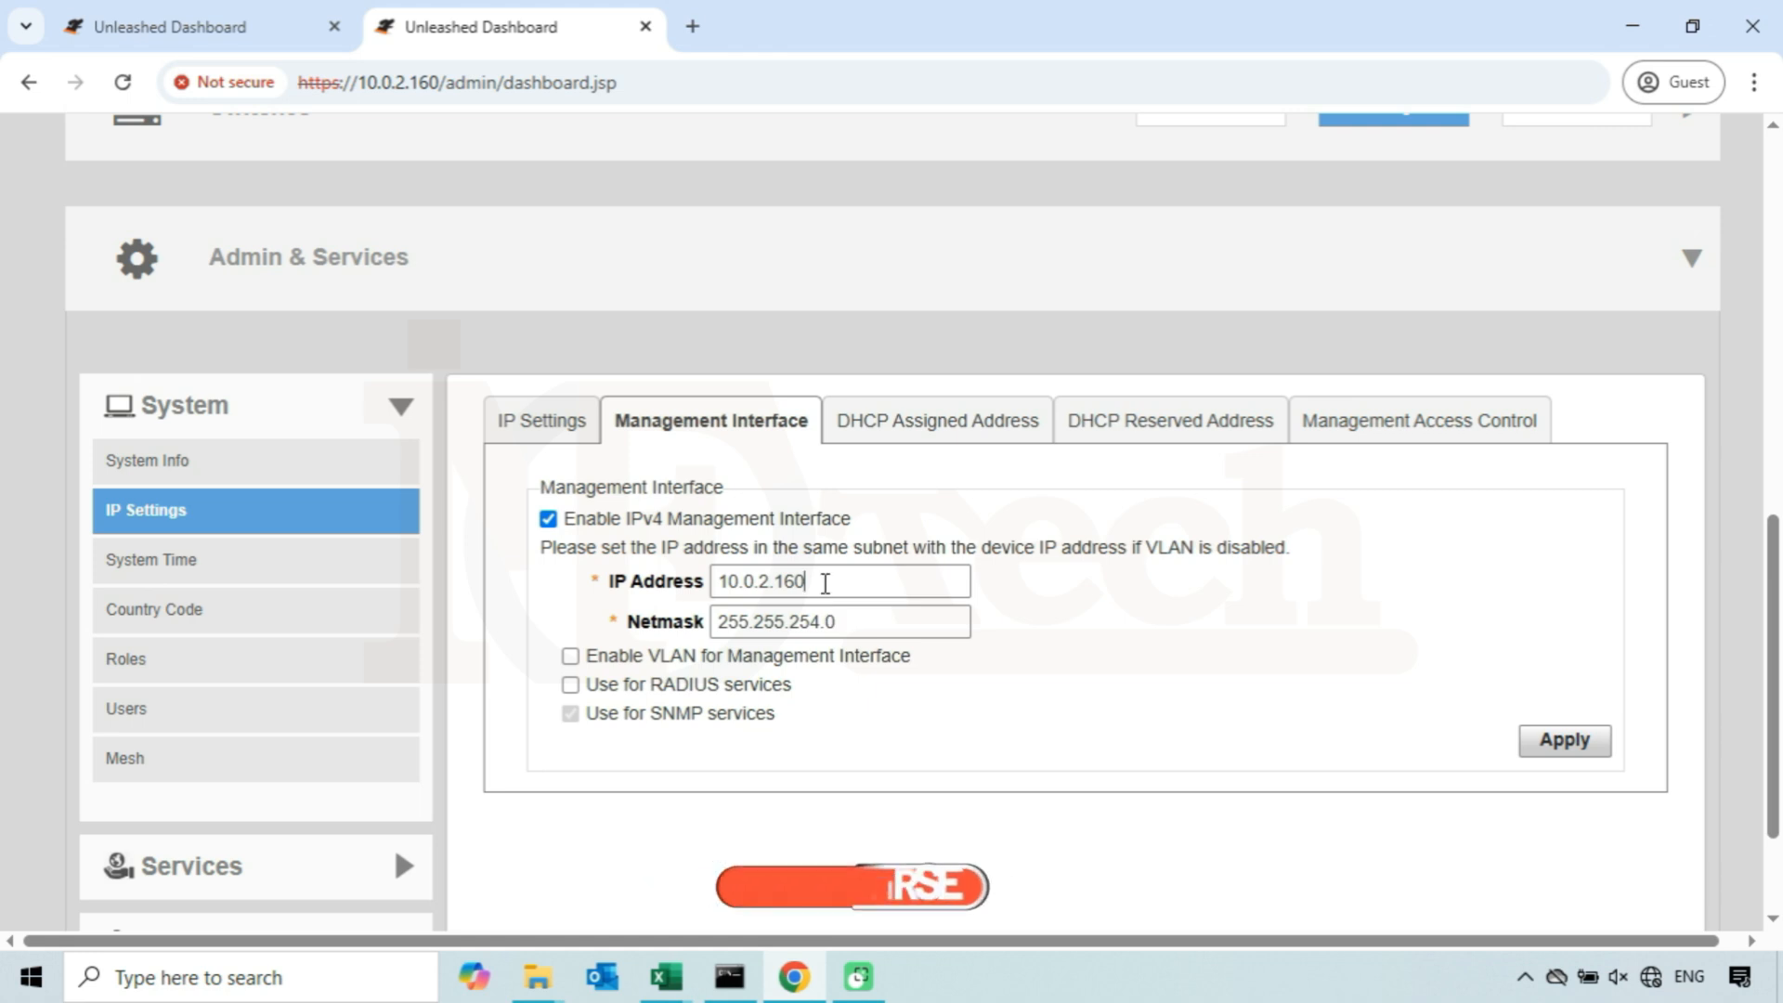
{"action": "left_click_drag", "start_coordinate": [820, 583], "coordinate": [715, 582]}
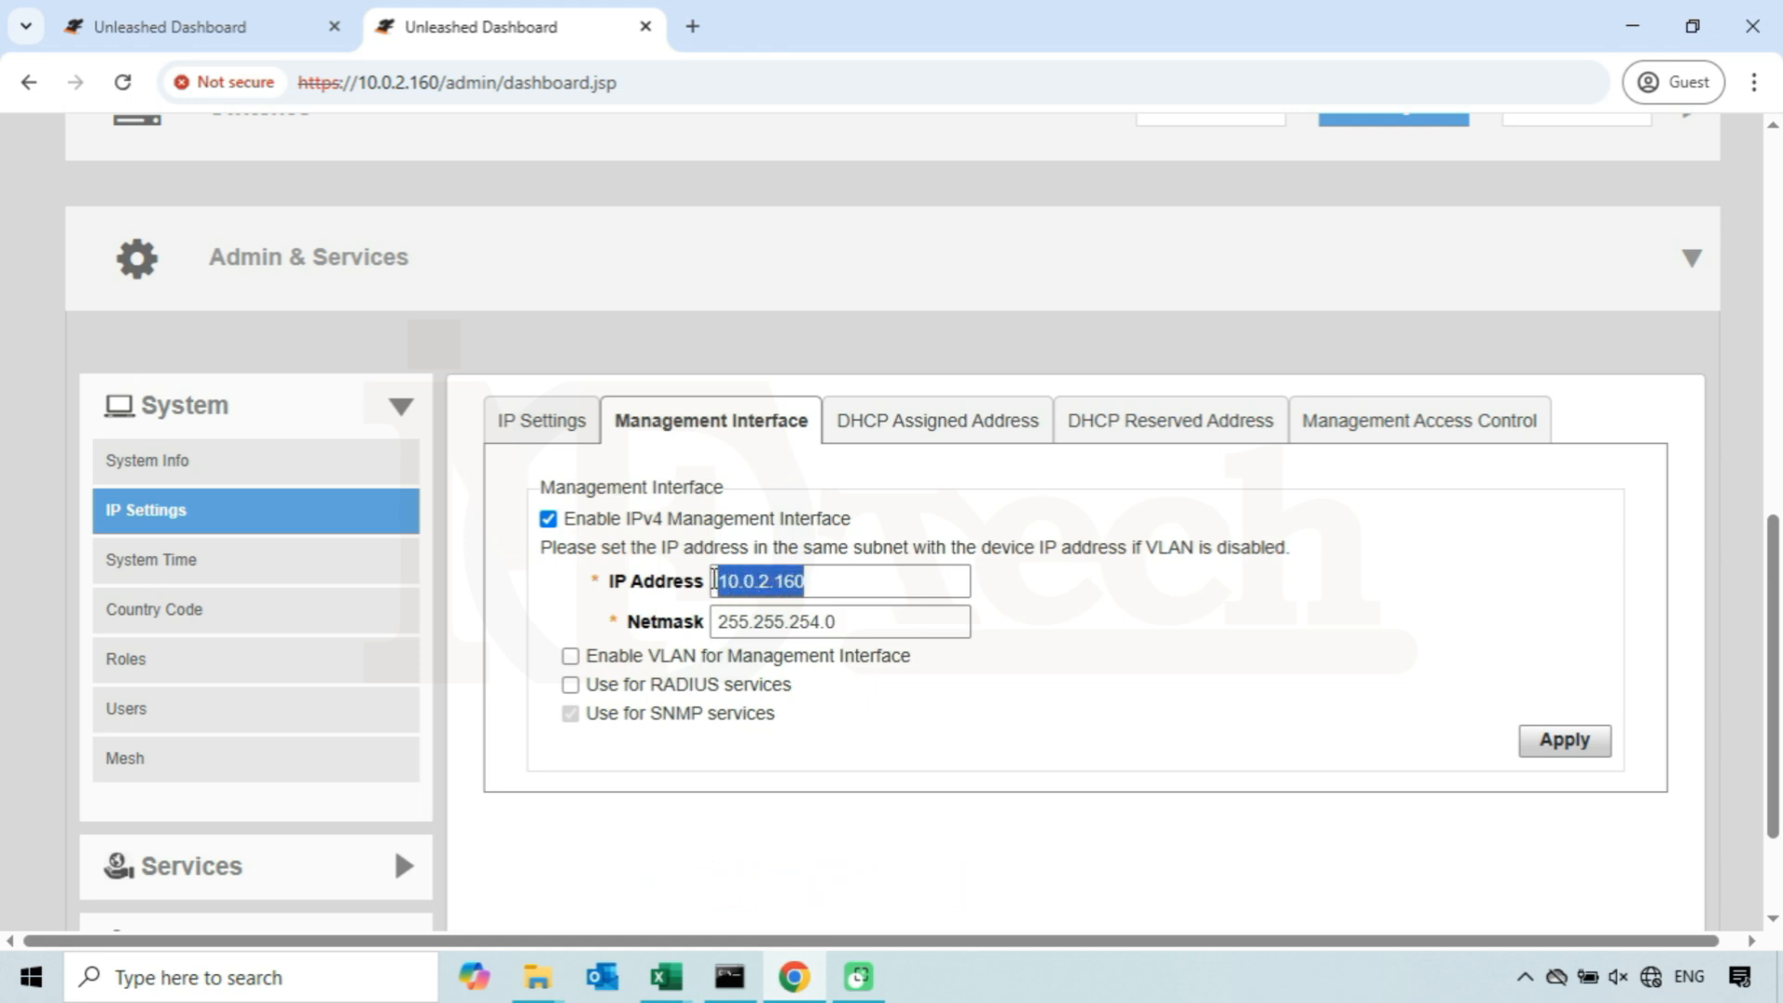
{"action": "type", "text": "19"}
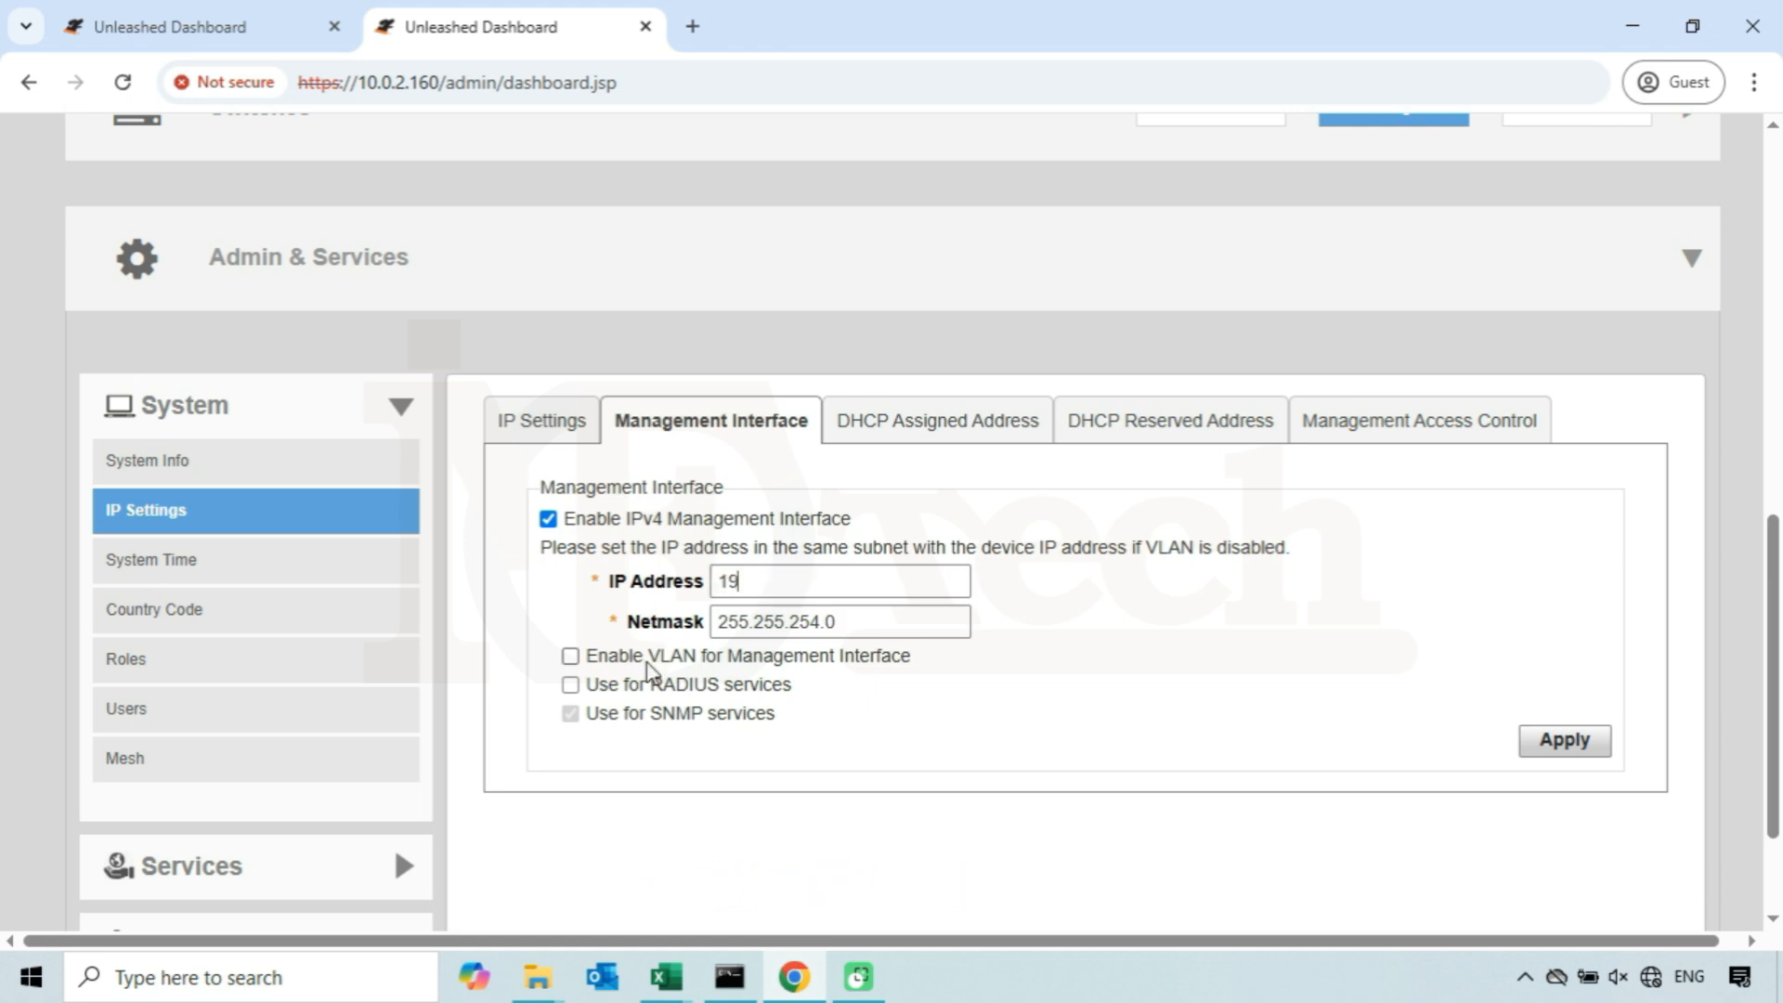
{"action": "type", "text": "2.168.10.222"}
{"action": "left_click_drag", "start_coordinate": [844, 622], "coordinate": [721, 619]}
{"action": "type", "text": "255.255.255.0"}
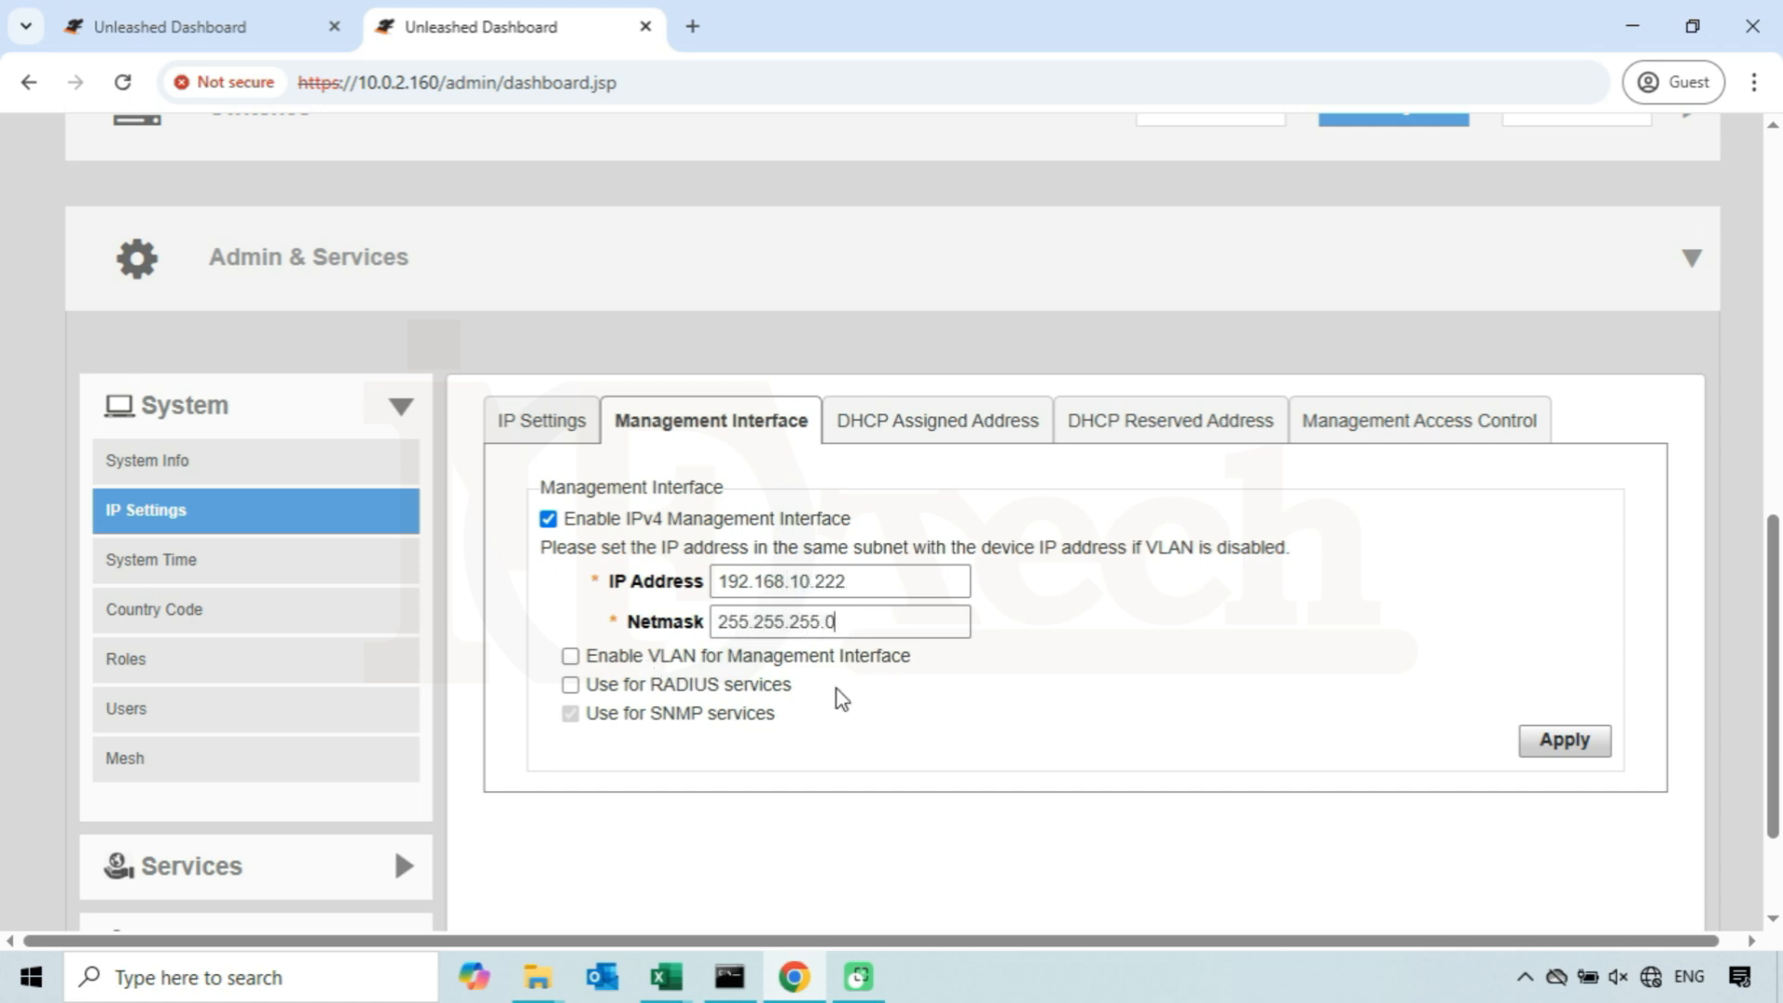
- Enable VLAN for the management interface, try to apply the settings, and dismiss the error dialog
{"action": "left_click_drag", "start_coordinate": [869, 577], "coordinate": [727, 583]}
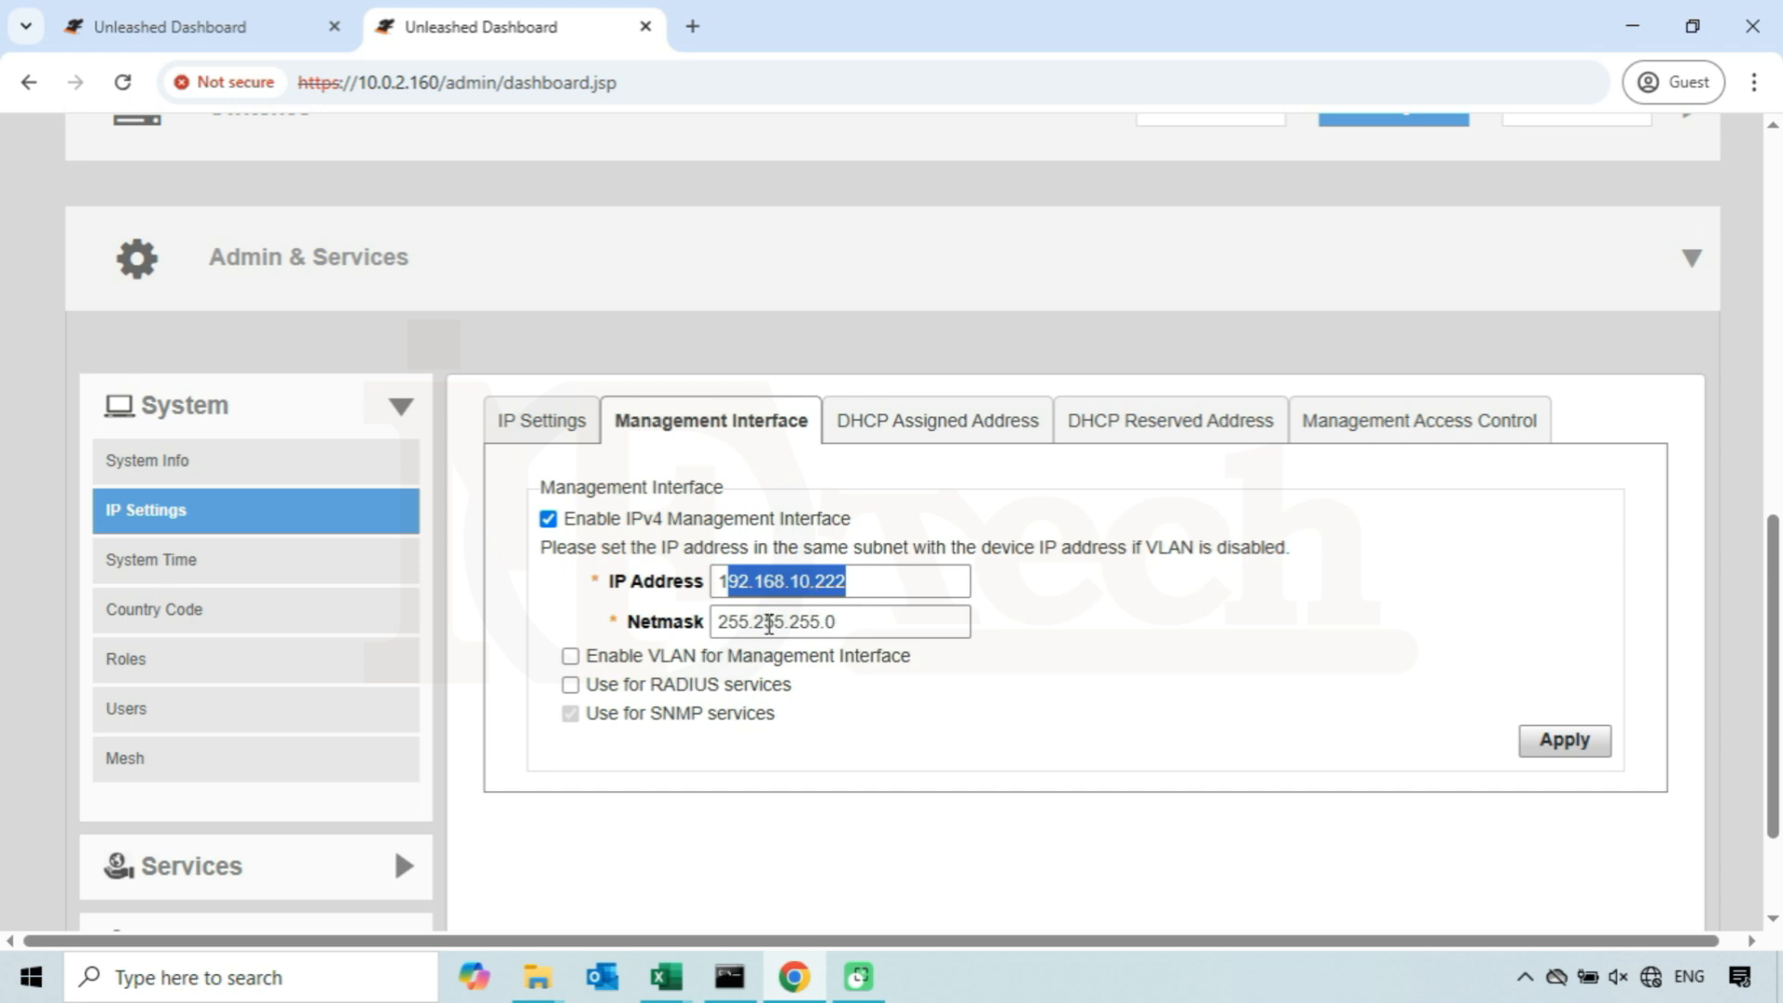
{"action": "left_click", "coordinate": [557, 622]}
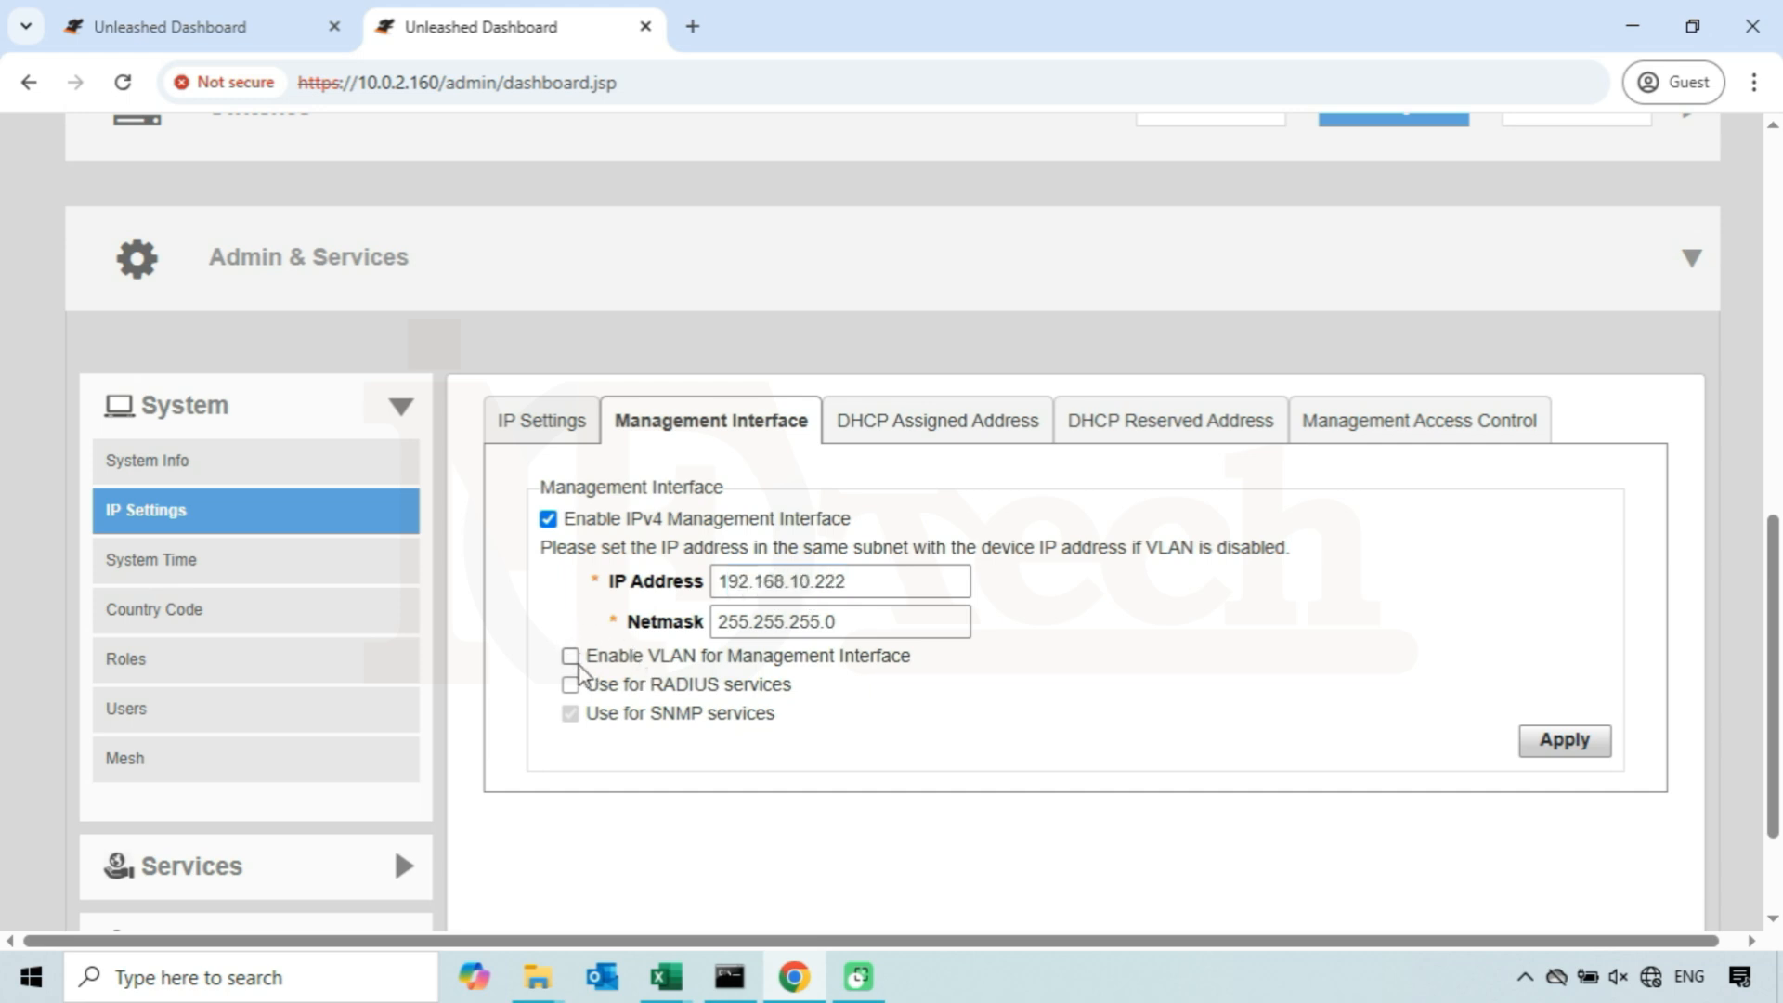
{"action": "left_click", "coordinate": [570, 656]}
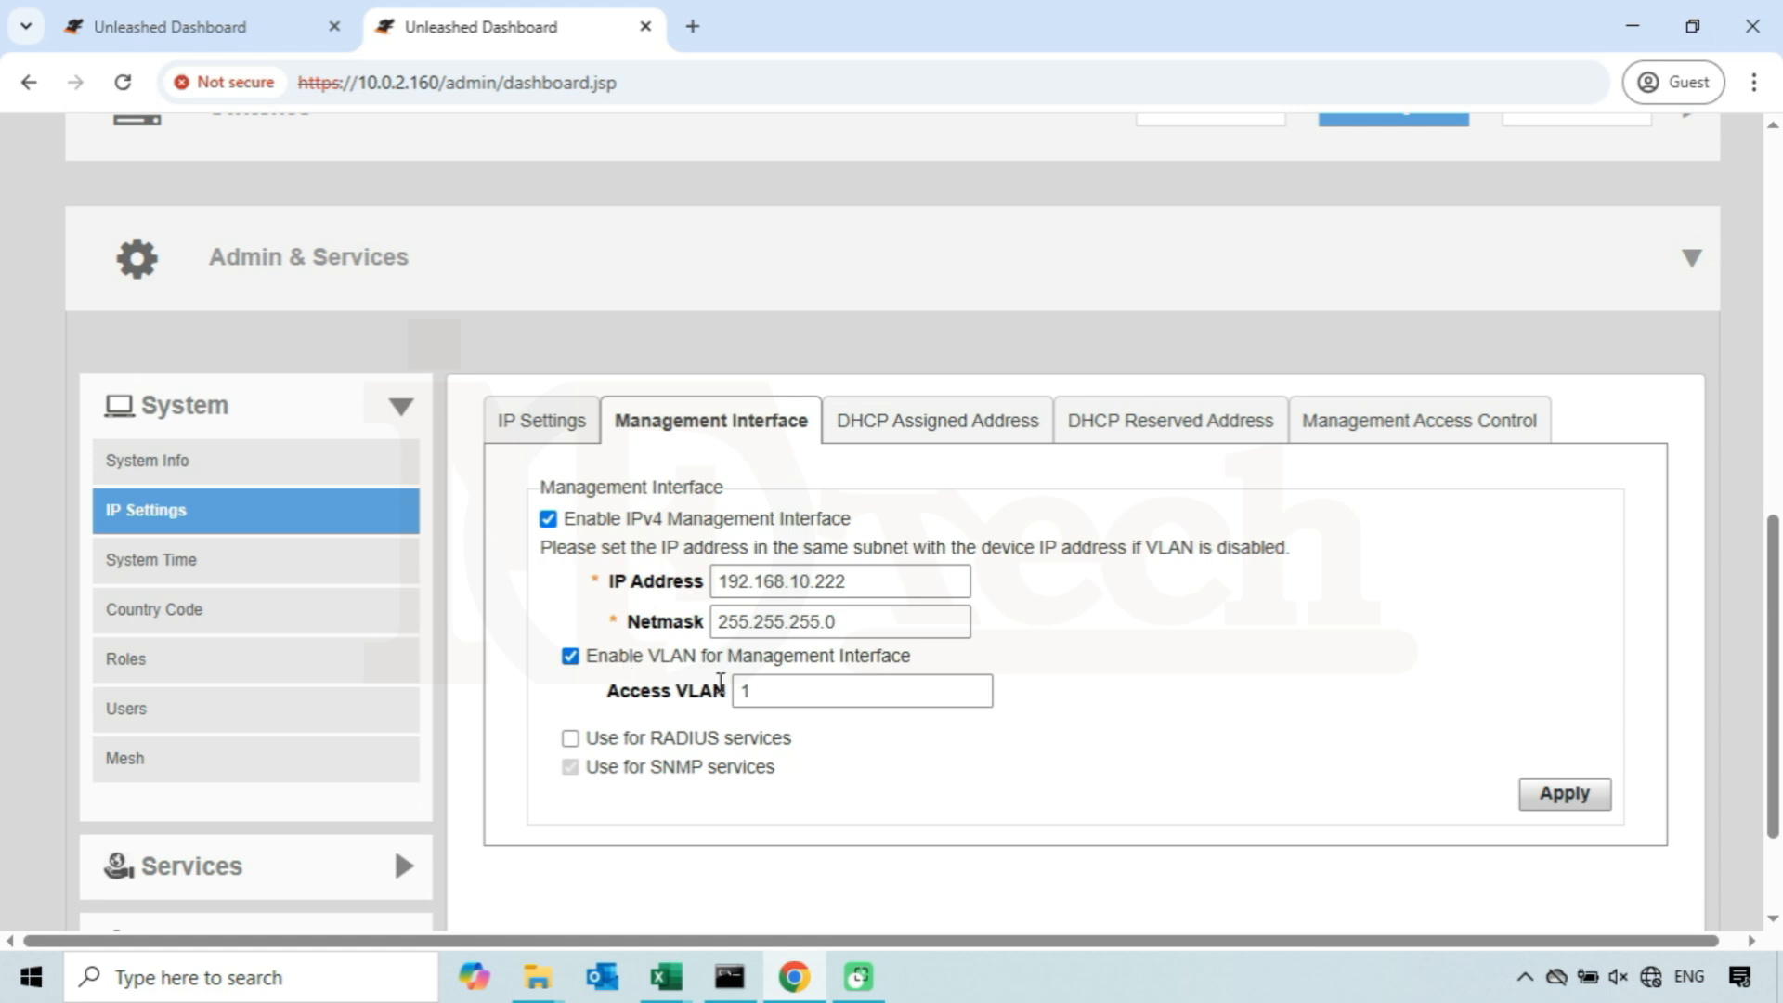
{"action": "left_click_drag", "start_coordinate": [761, 690], "coordinate": [727, 690]}
{"action": "left_click", "coordinate": [783, 690]}
{"action": "double_click", "coordinate": [782, 689]}
{"action": "left_click", "coordinate": [776, 695]}
{"action": "left_click", "coordinate": [1566, 797]}
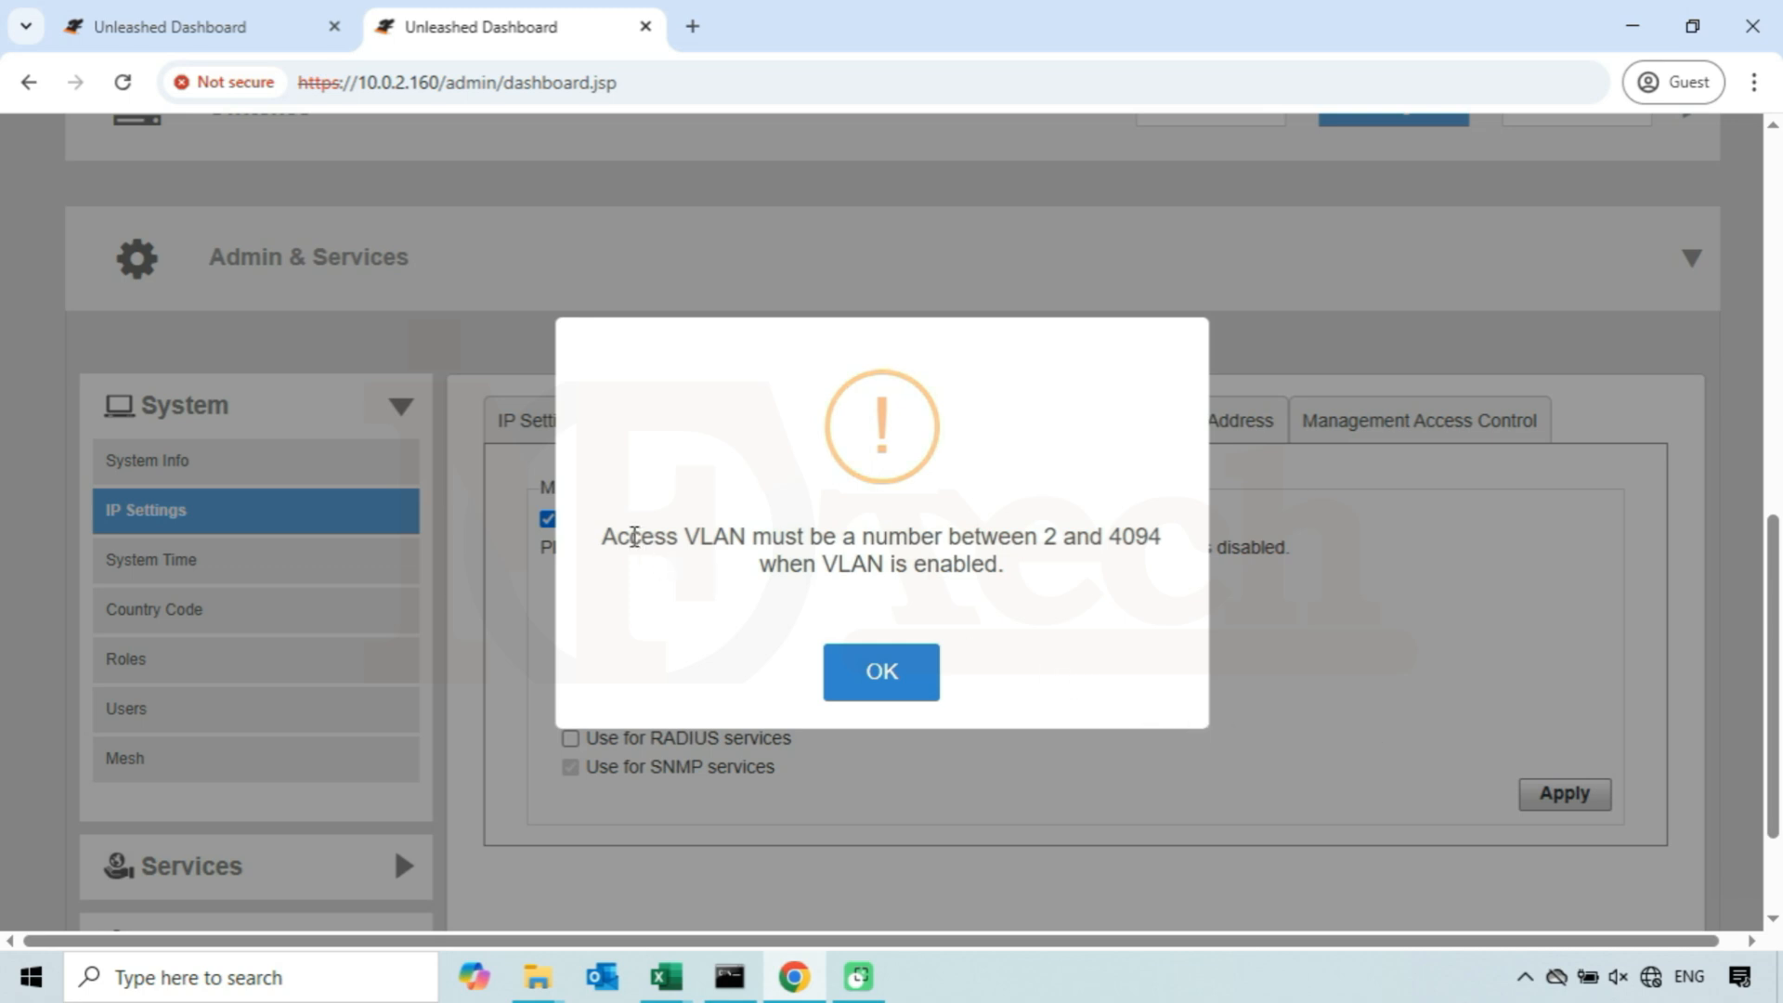
{"action": "left_click_drag", "start_coordinate": [604, 546], "coordinate": [756, 570]}
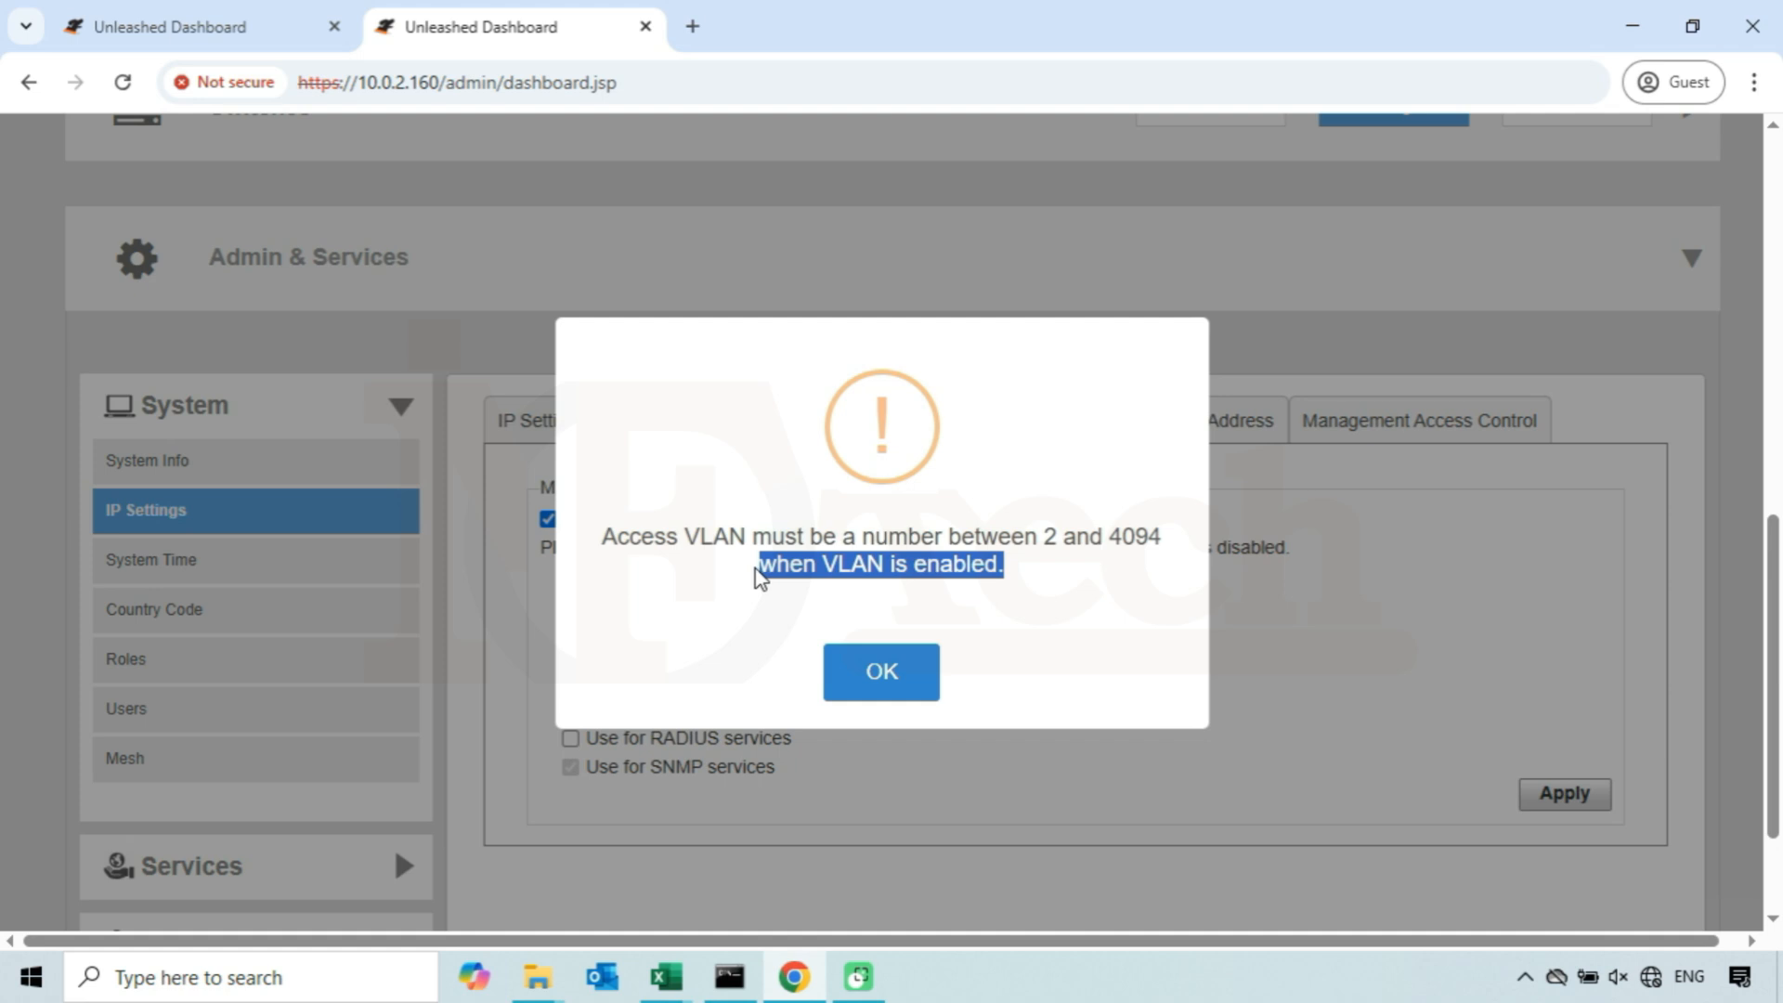
{"action": "left_click", "coordinate": [760, 640]}
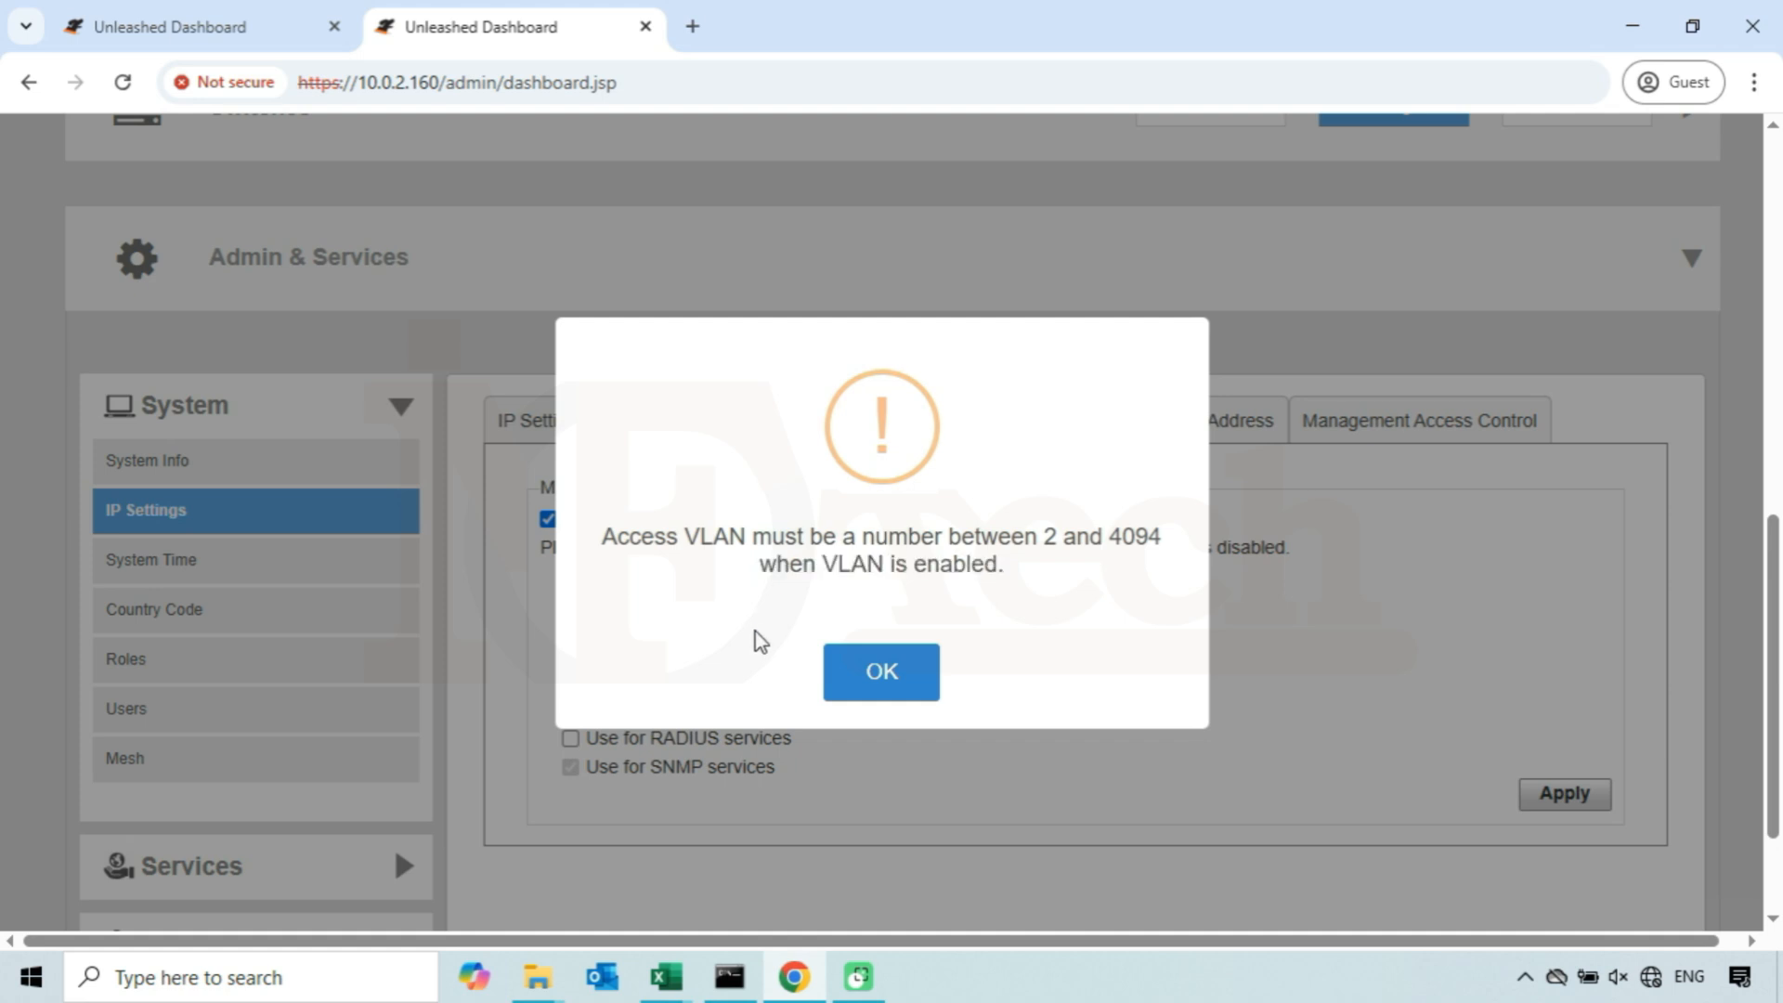
{"action": "left_click", "coordinate": [892, 681]}
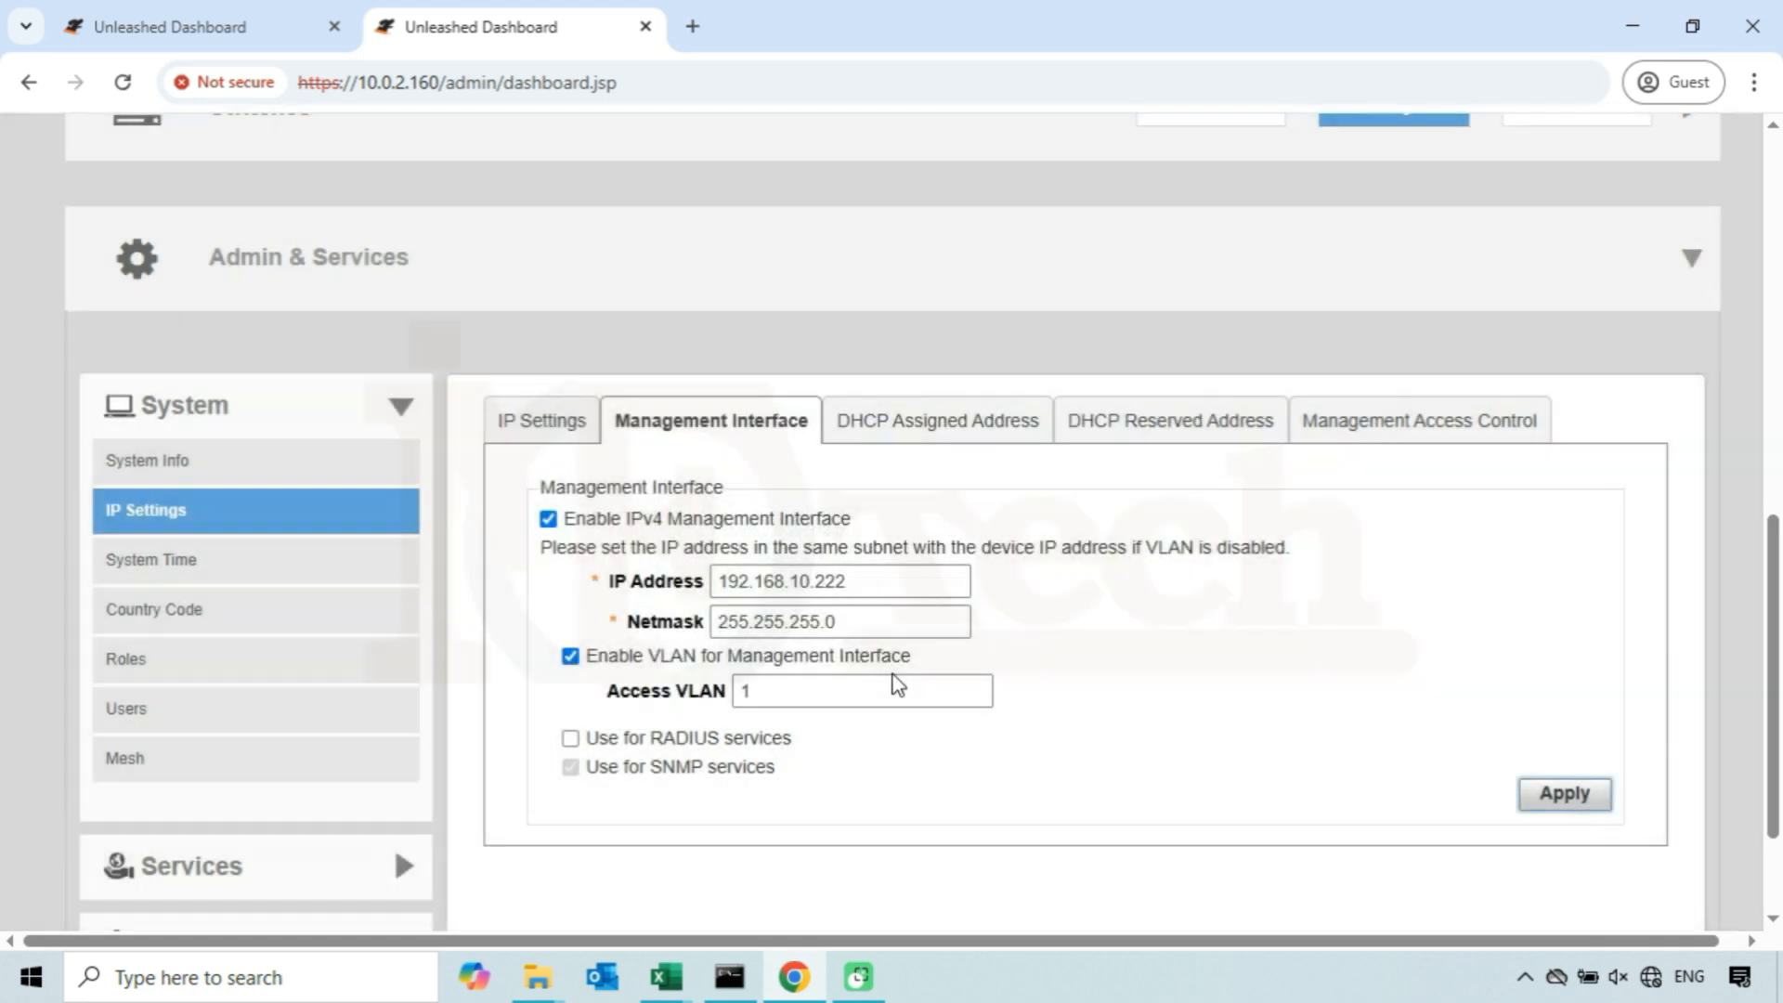
- Set the Access VLAN to 2 and apply the management interface settings
{"action": "left_click", "coordinate": [779, 692]}
{"action": "key", "text": "BackSpace"}
{"action": "type", "text": "2"}
{"action": "key", "text": "BackSpace"}
{"action": "type", "text": "3"}
{"action": "key", "text": "BackSpace"}
{"action": "type", "text": "2"}
{"action": "left_click_drag", "start_coordinate": [767, 771], "coordinate": [569, 769]}
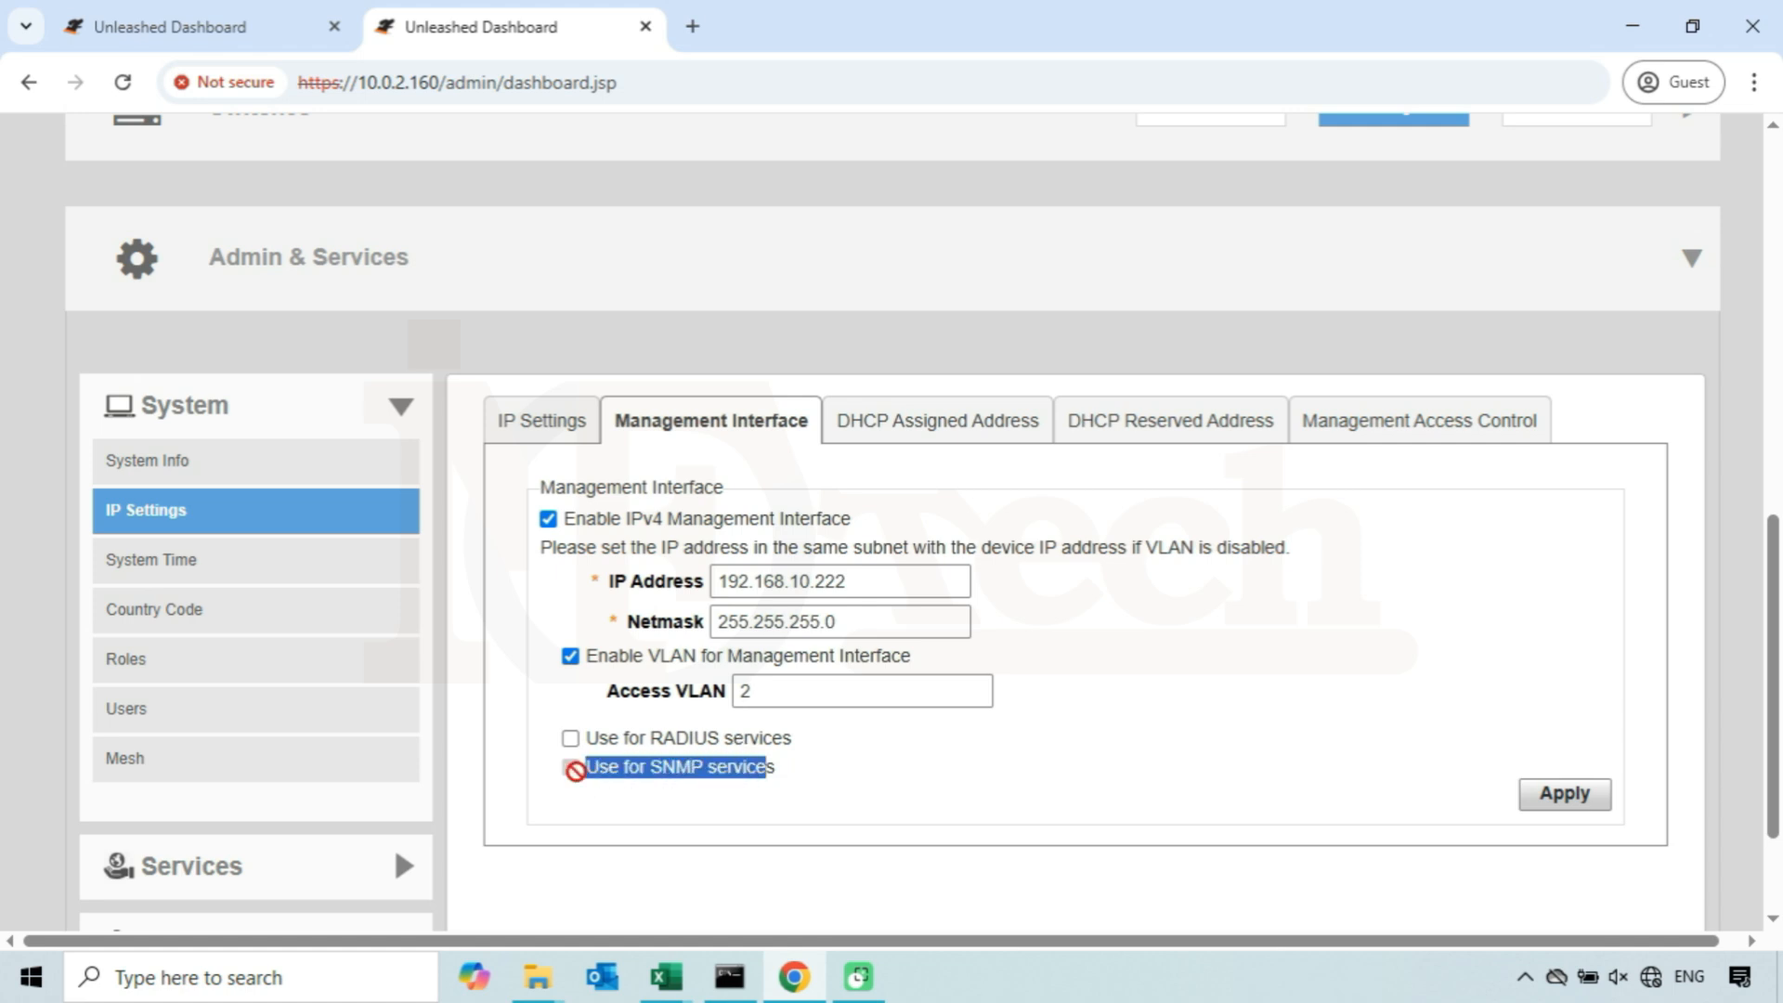
{"action": "left_click", "coordinate": [777, 830]}
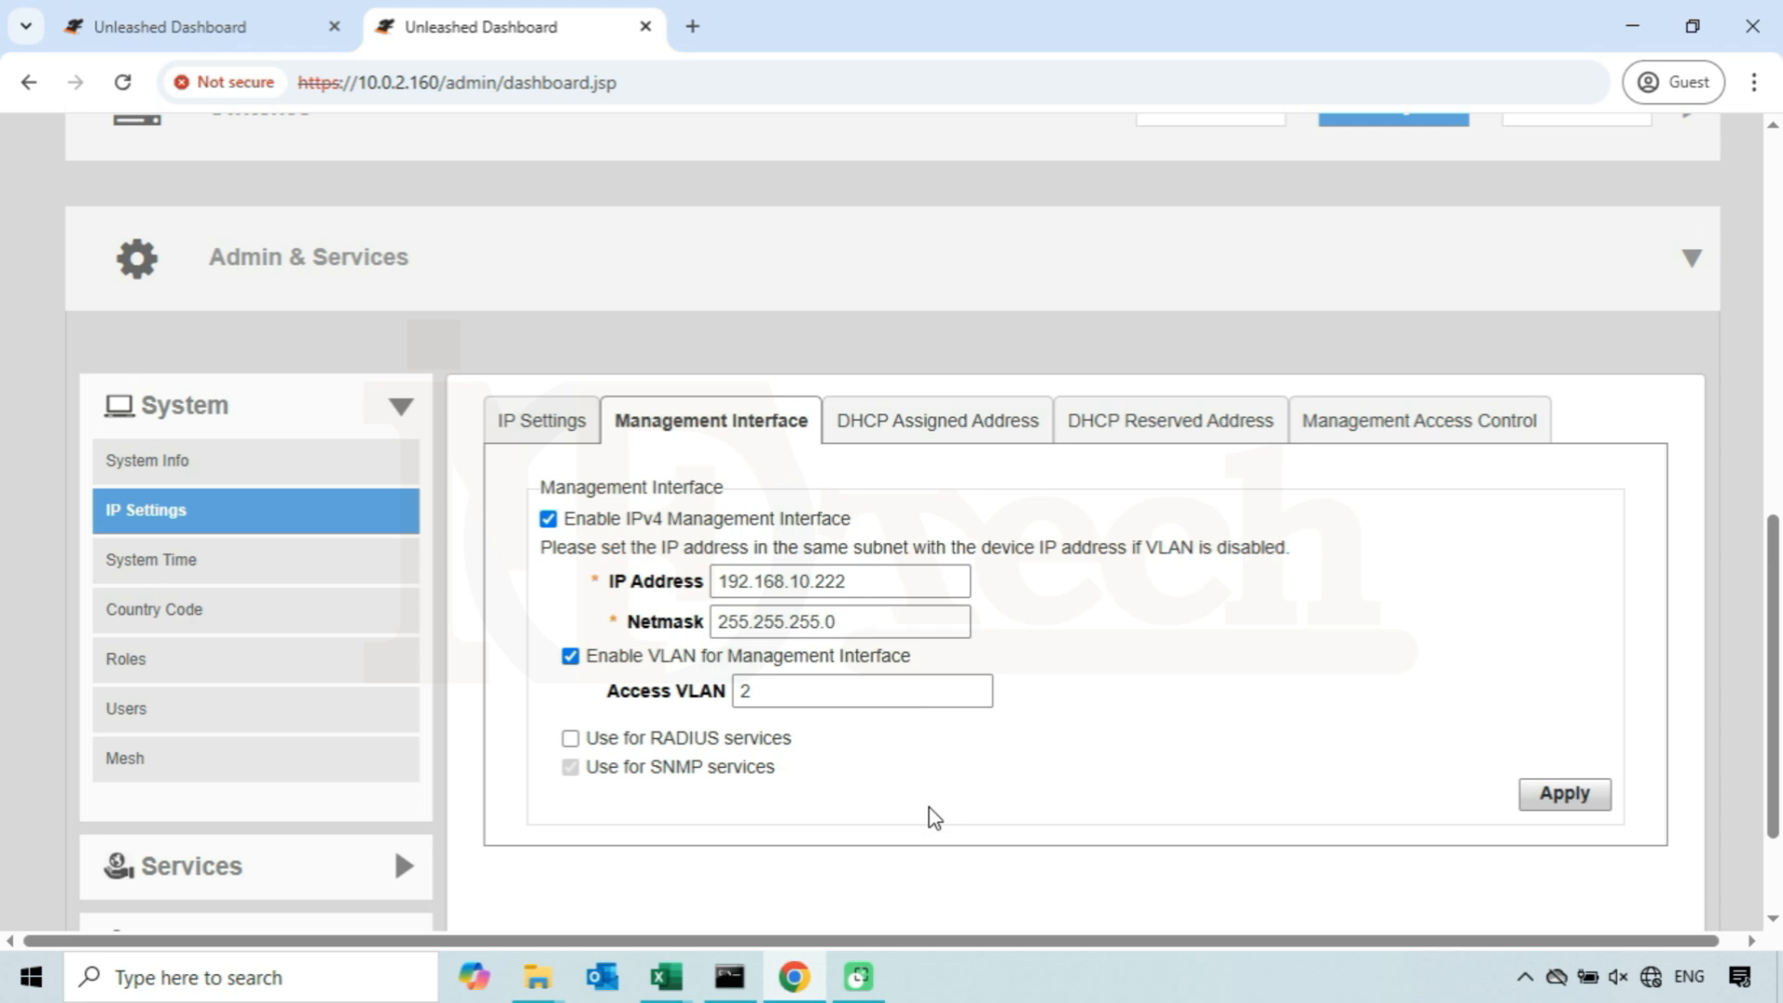
{"action": "left_click", "coordinate": [1565, 799]}
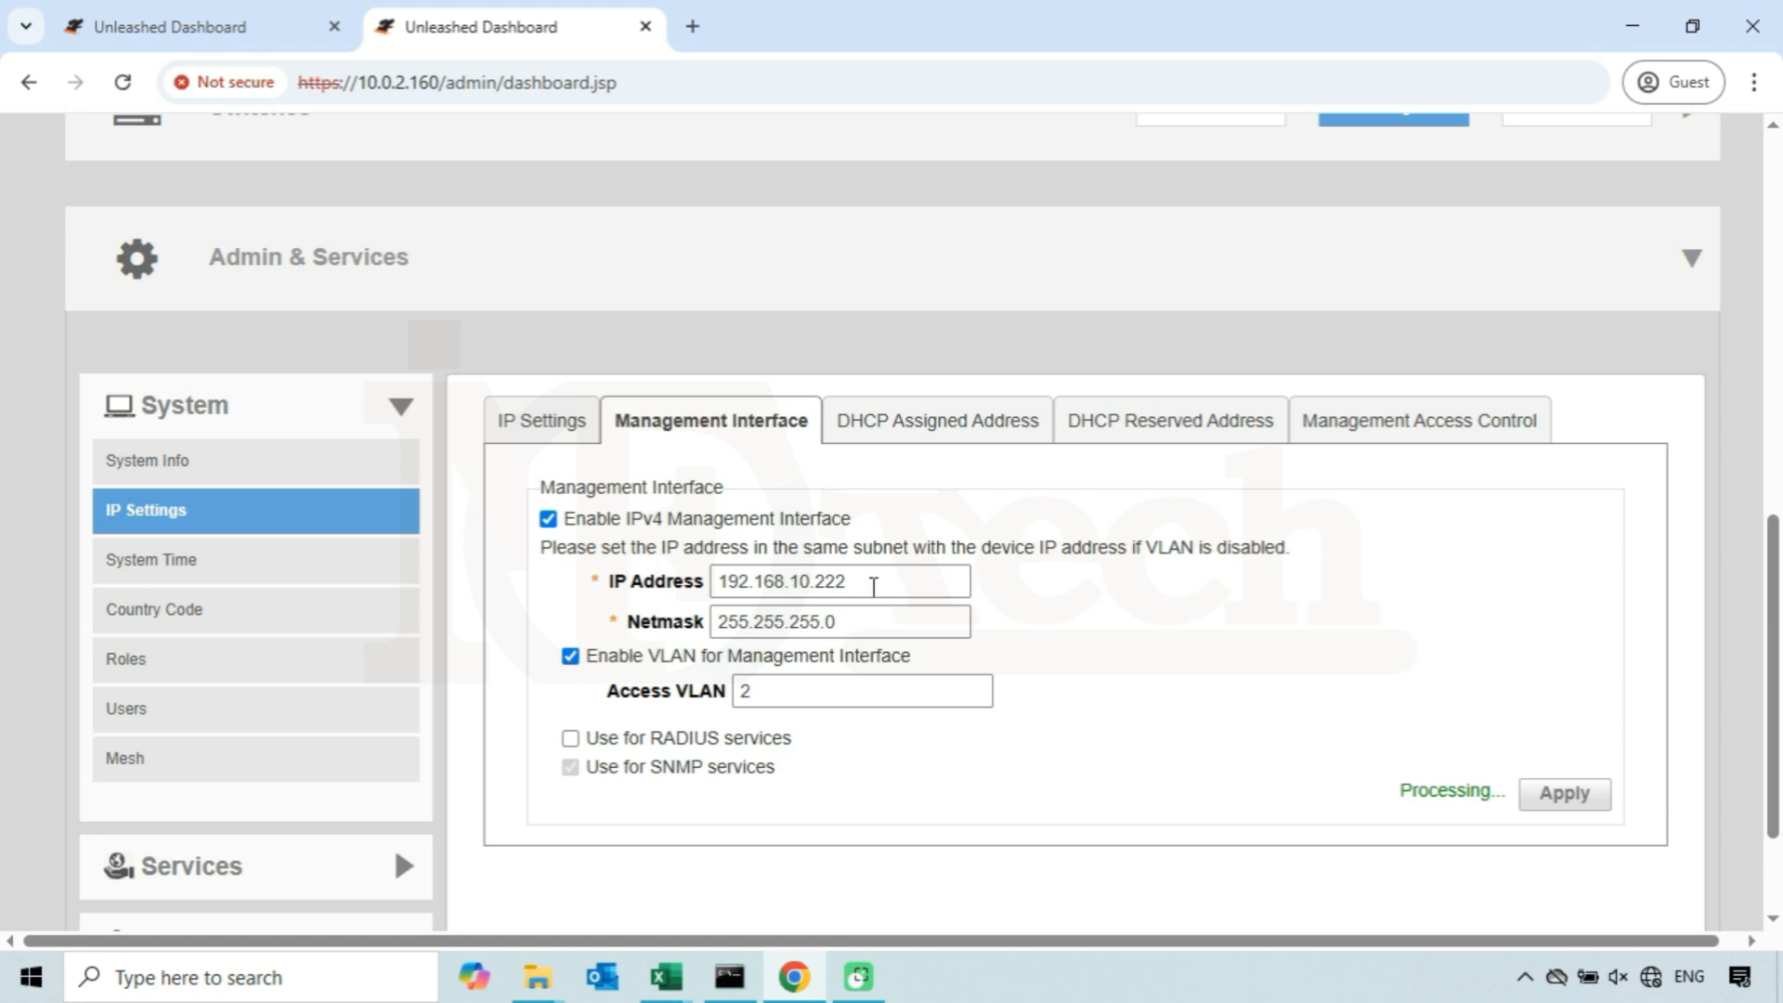
- Reload the dashboard in the original 10.0.2.151 tab and review its Management Interface settings
{"action": "left_click_drag", "start_coordinate": [872, 585], "coordinate": [731, 591]}
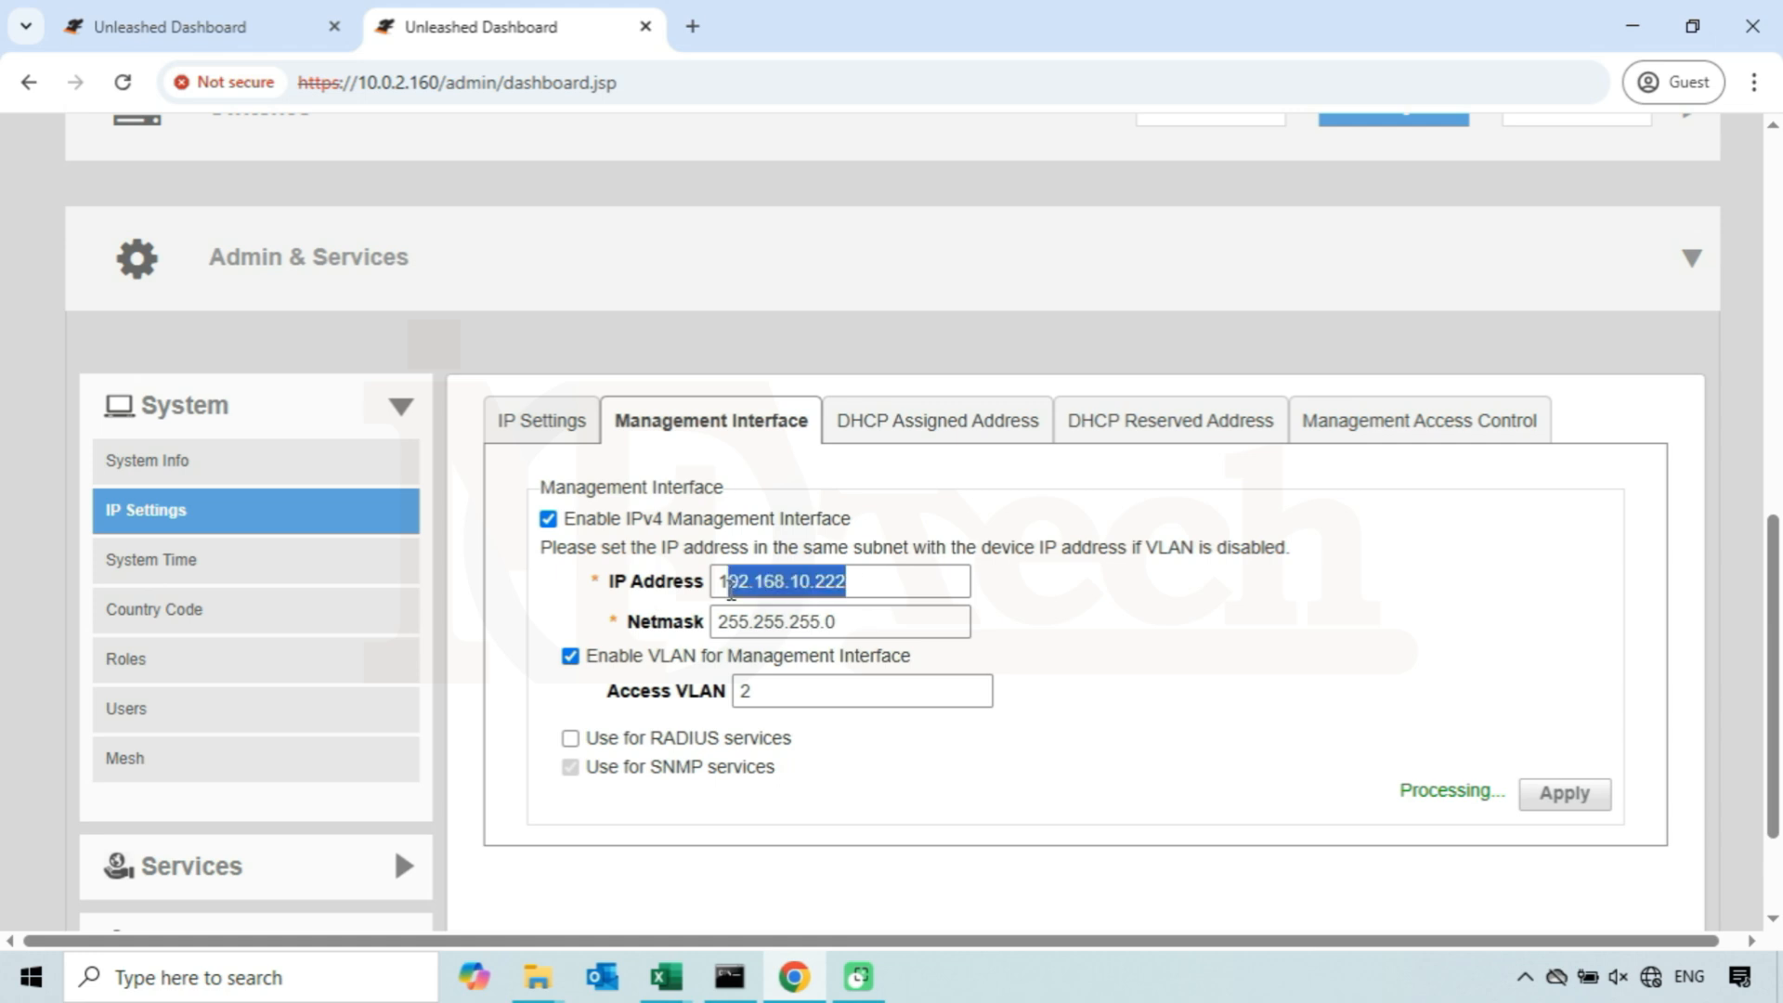
{"action": "left_click", "coordinate": [1127, 740]}
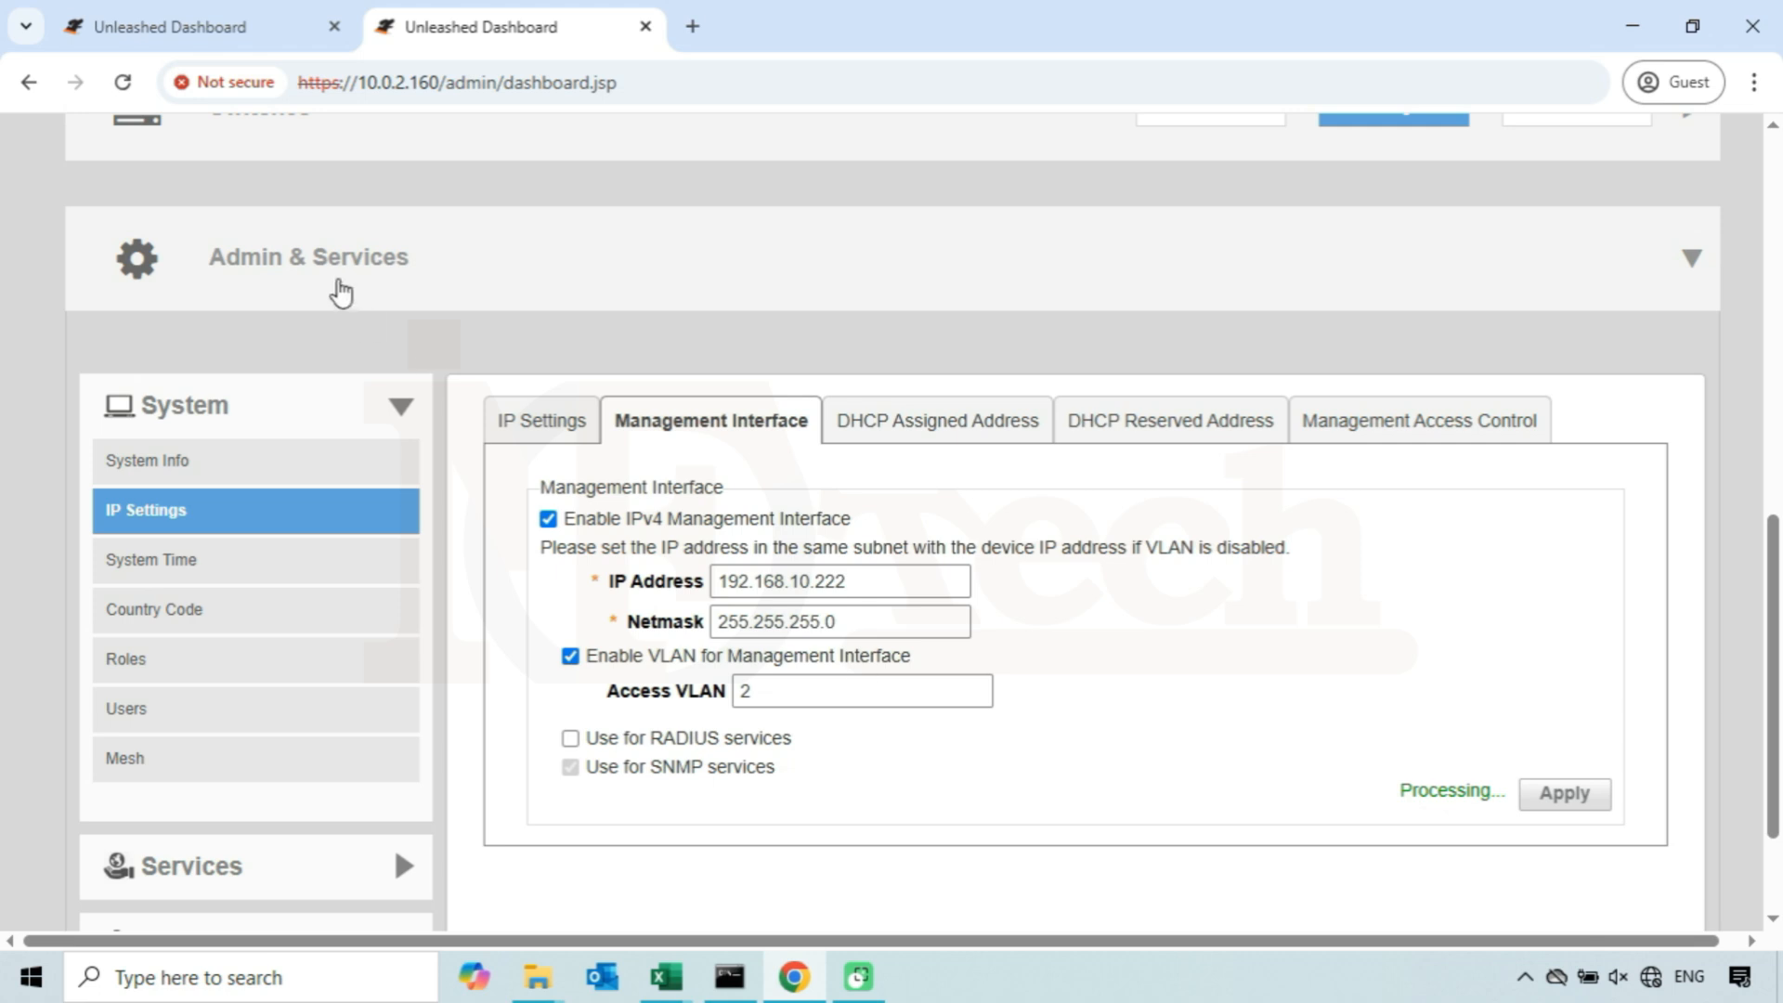
{"action": "left_click", "coordinate": [237, 33]}
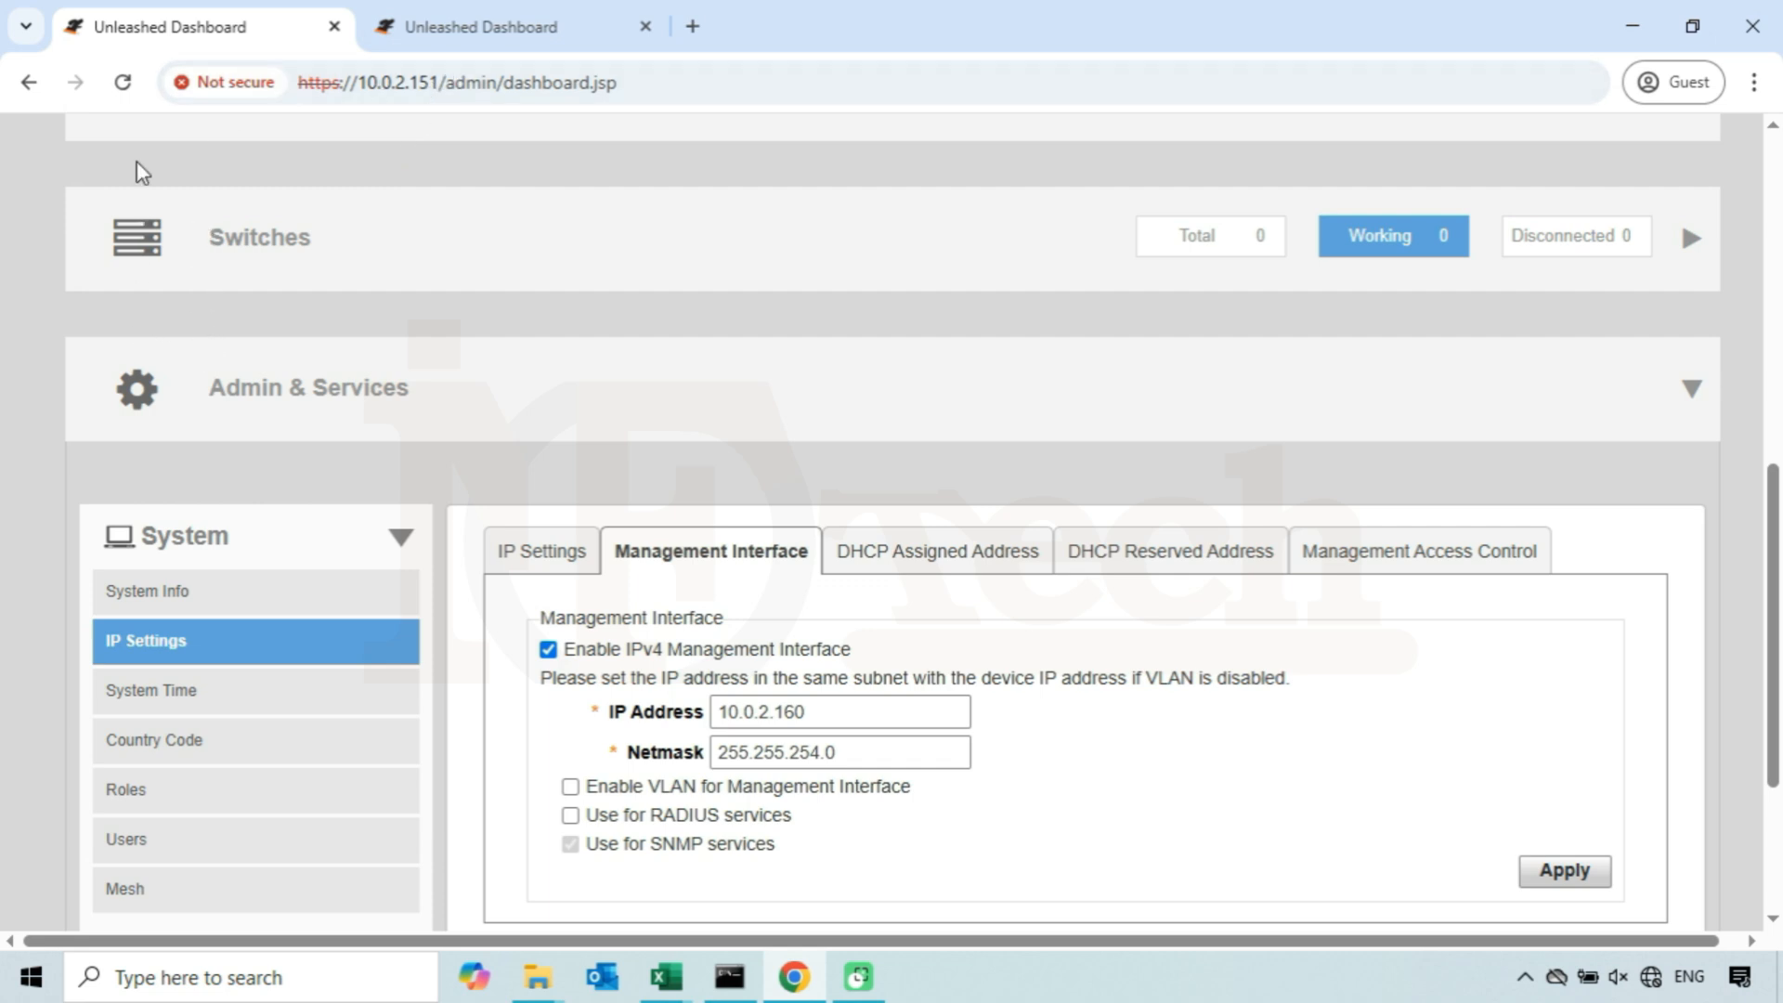
{"action": "left_click", "coordinate": [122, 81]}
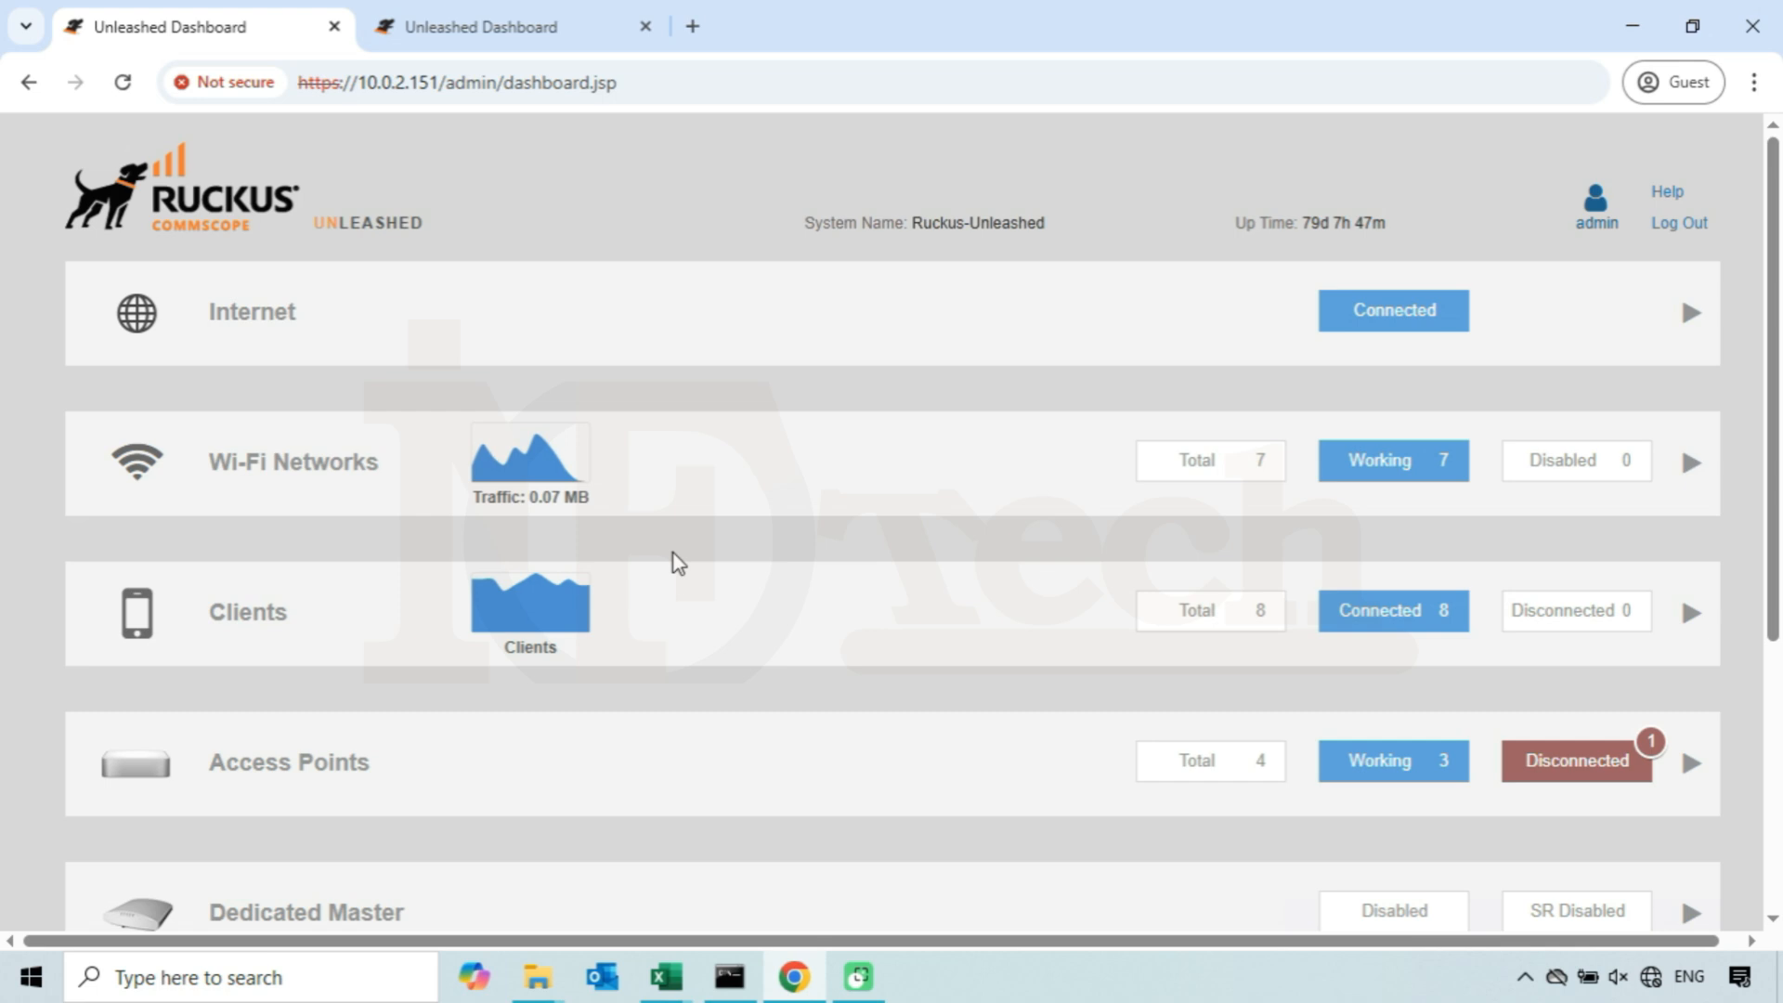
{"action": "scroll", "coordinate": [678, 564], "scroll_direction": "down", "scroll_amount": 5}
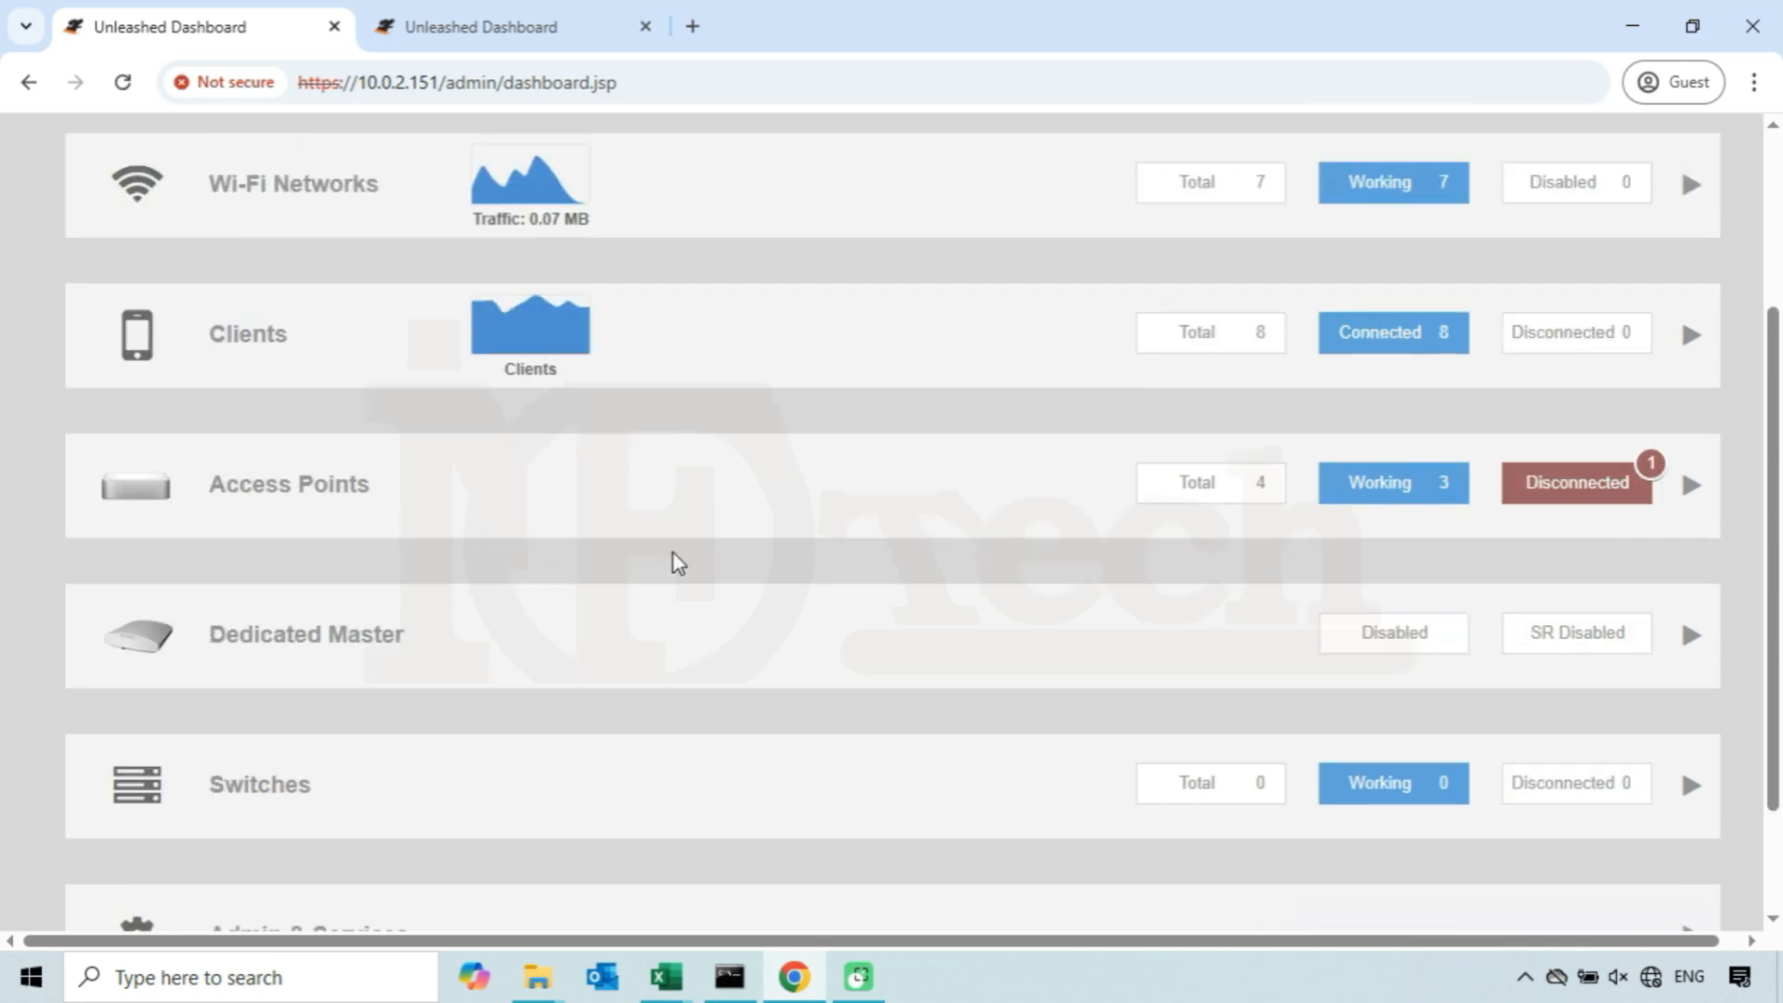
{"action": "left_click", "coordinate": [442, 785]}
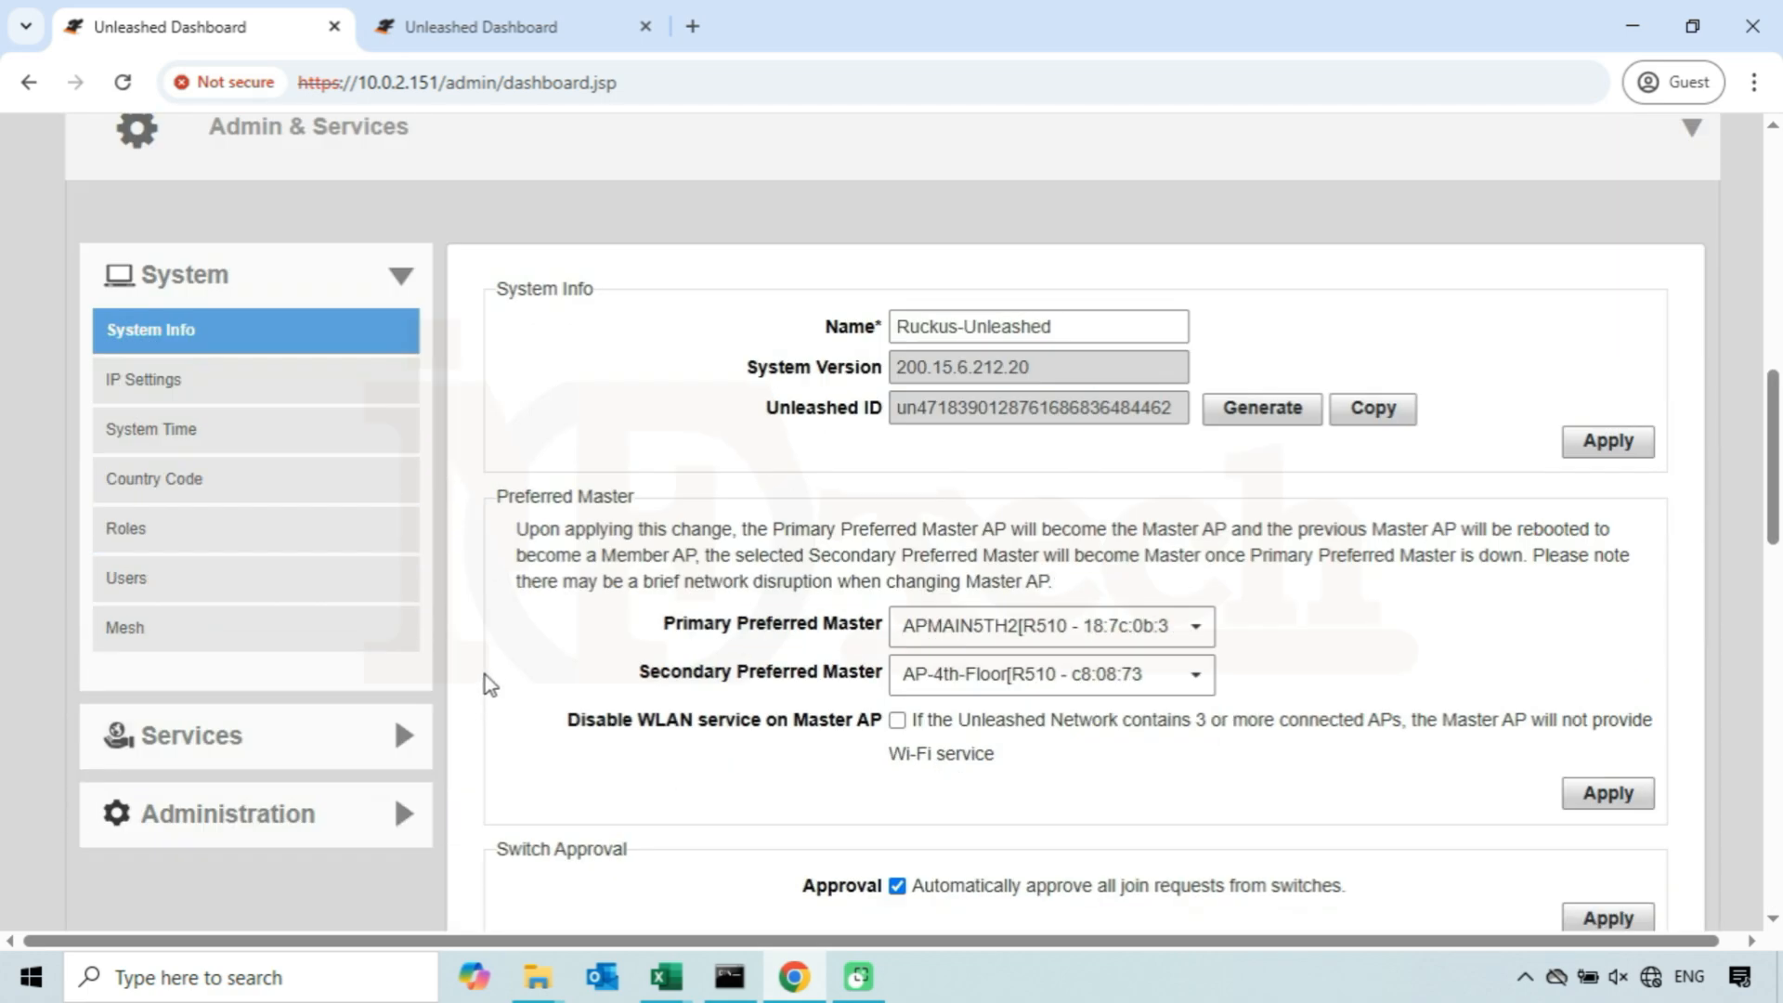
{"action": "left_click", "coordinate": [247, 384]}
{"action": "left_click", "coordinate": [715, 293]}
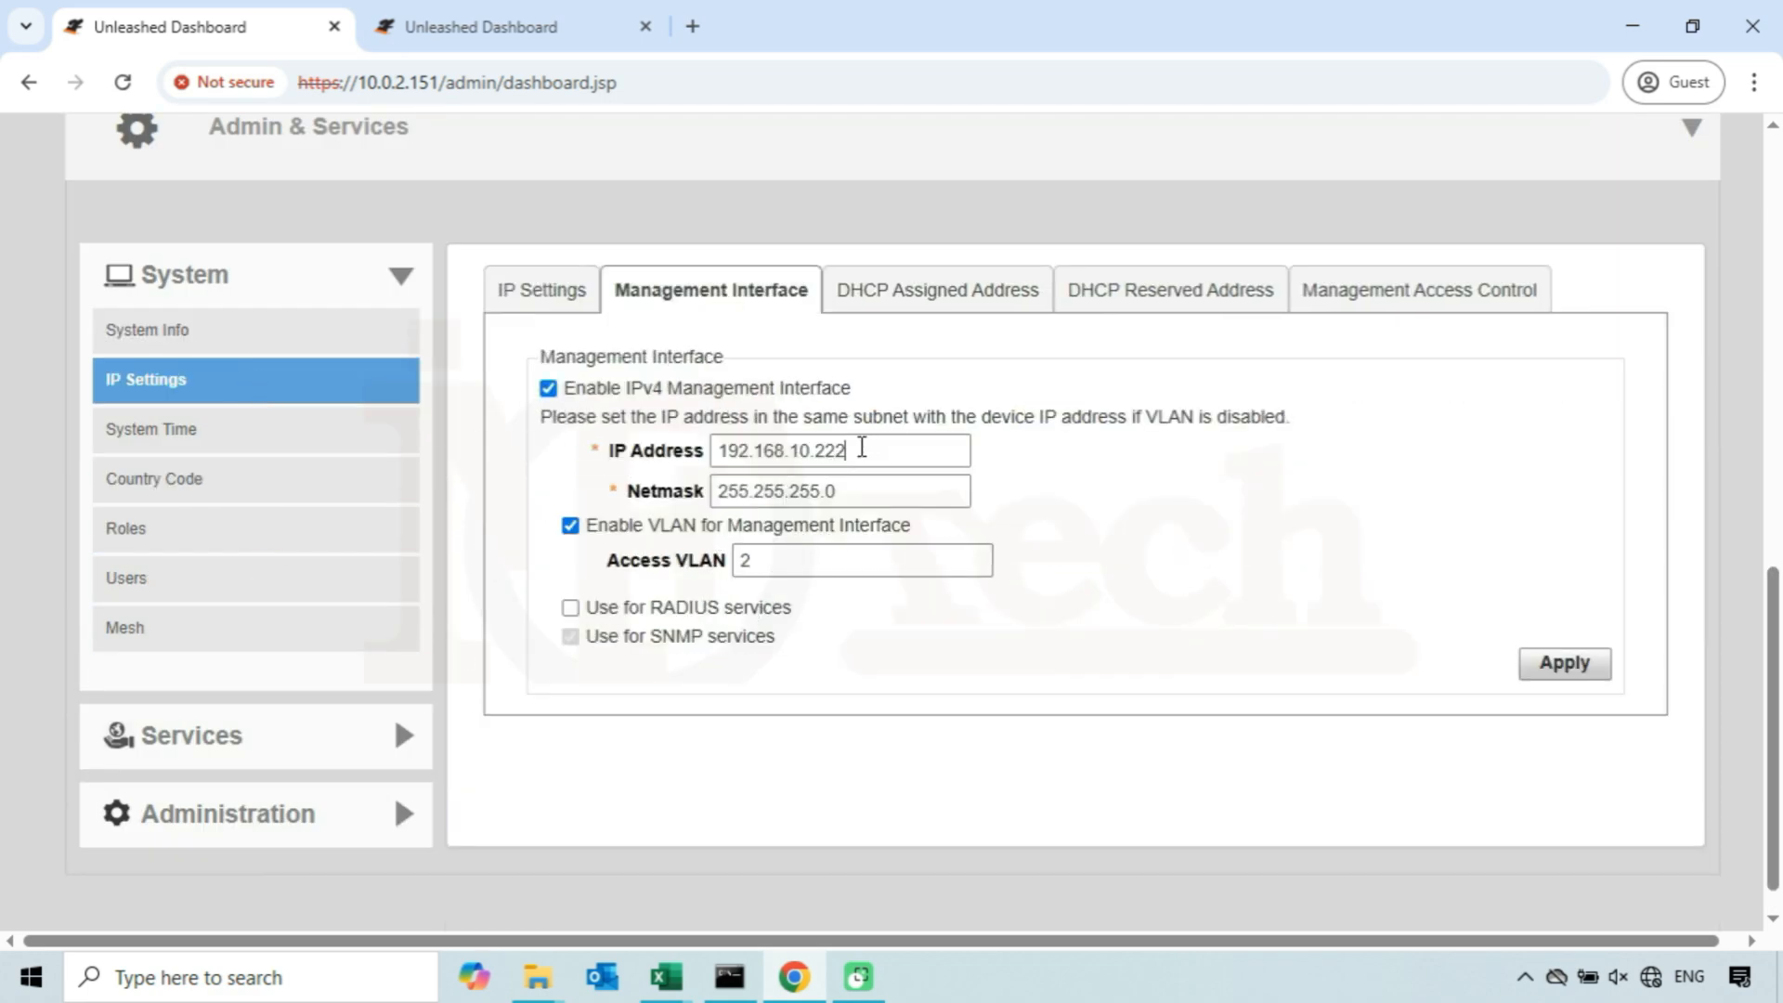
{"action": "left_click_drag", "start_coordinate": [854, 450], "coordinate": [715, 452]}
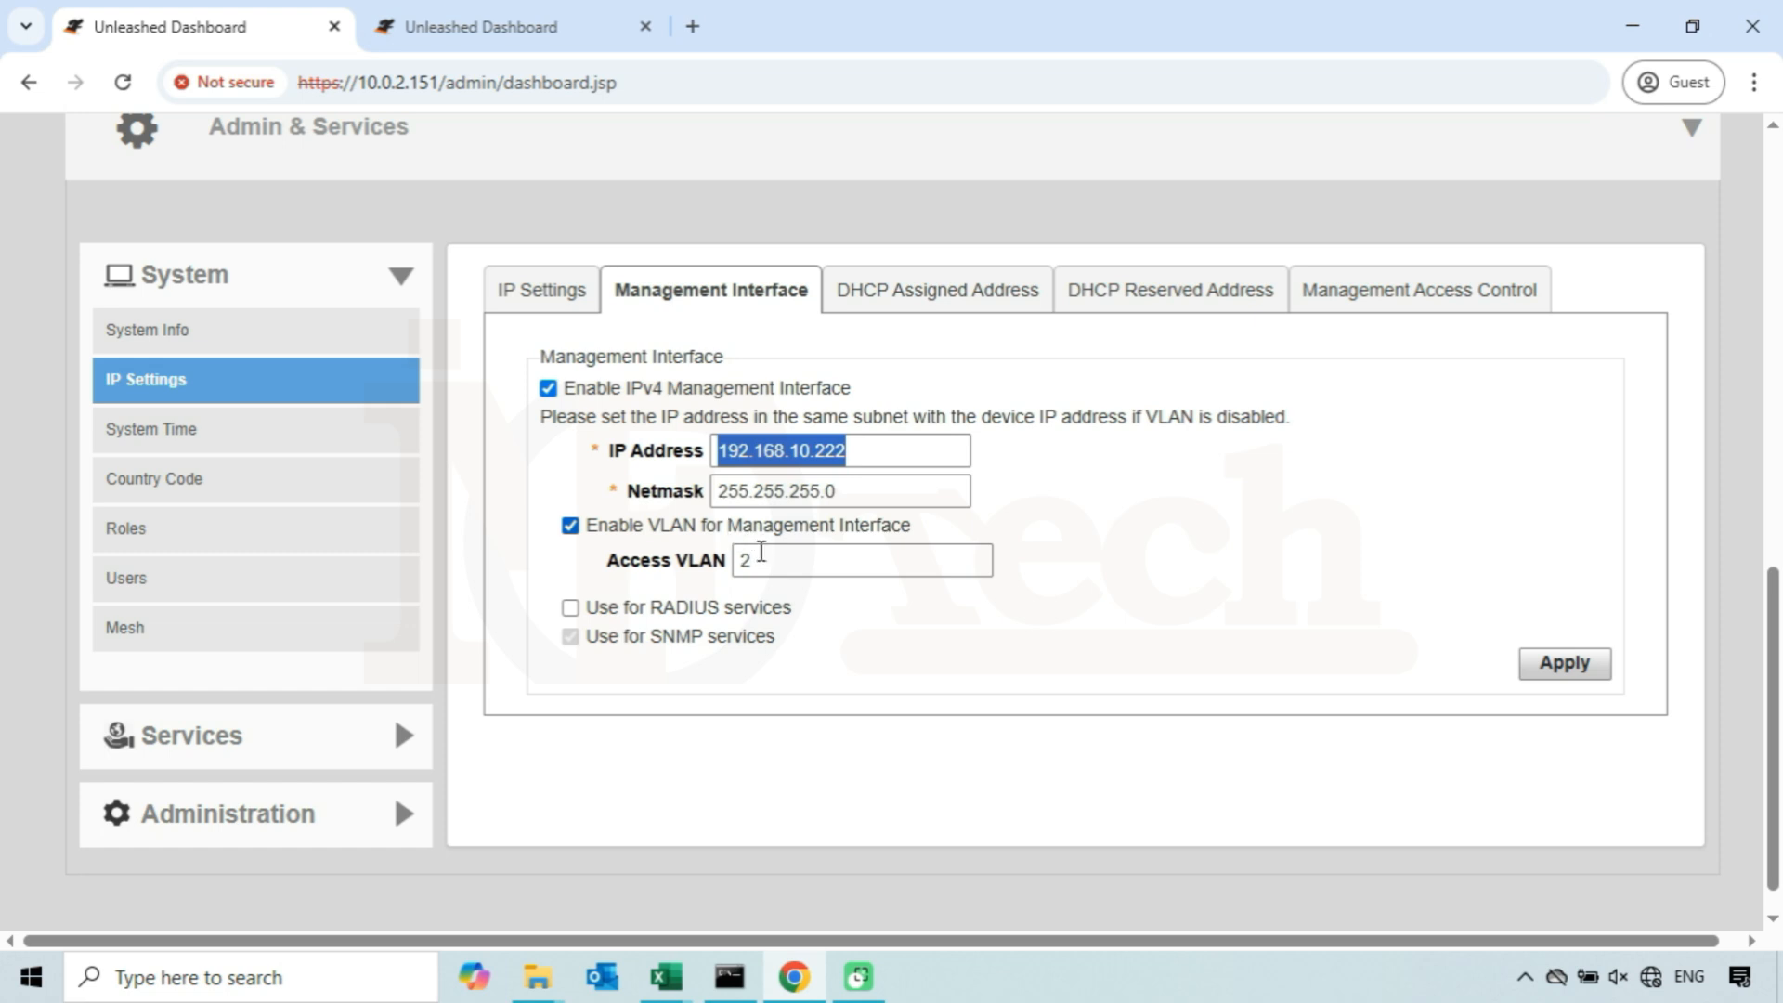
{"action": "left_click", "coordinate": [760, 555]}
{"action": "left_click_drag", "start_coordinate": [760, 556], "coordinate": [698, 555]}
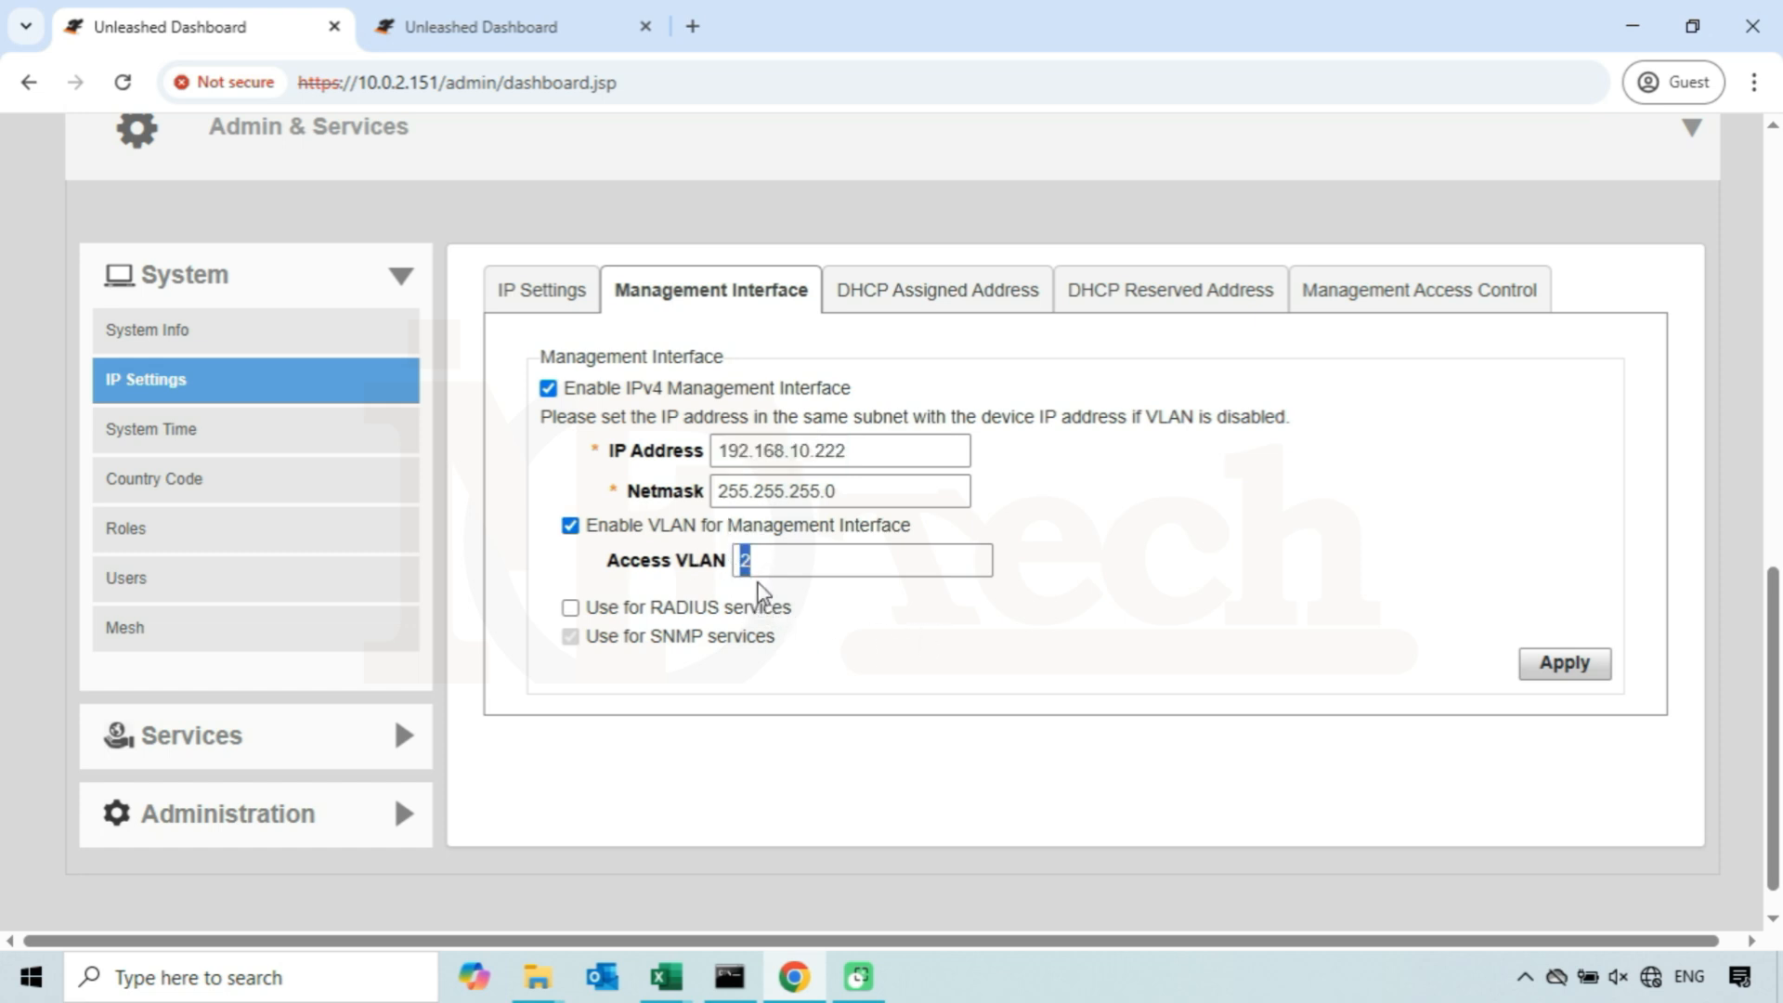
{"action": "left_click", "coordinate": [767, 710]}
{"action": "left_click", "coordinate": [437, 83]}
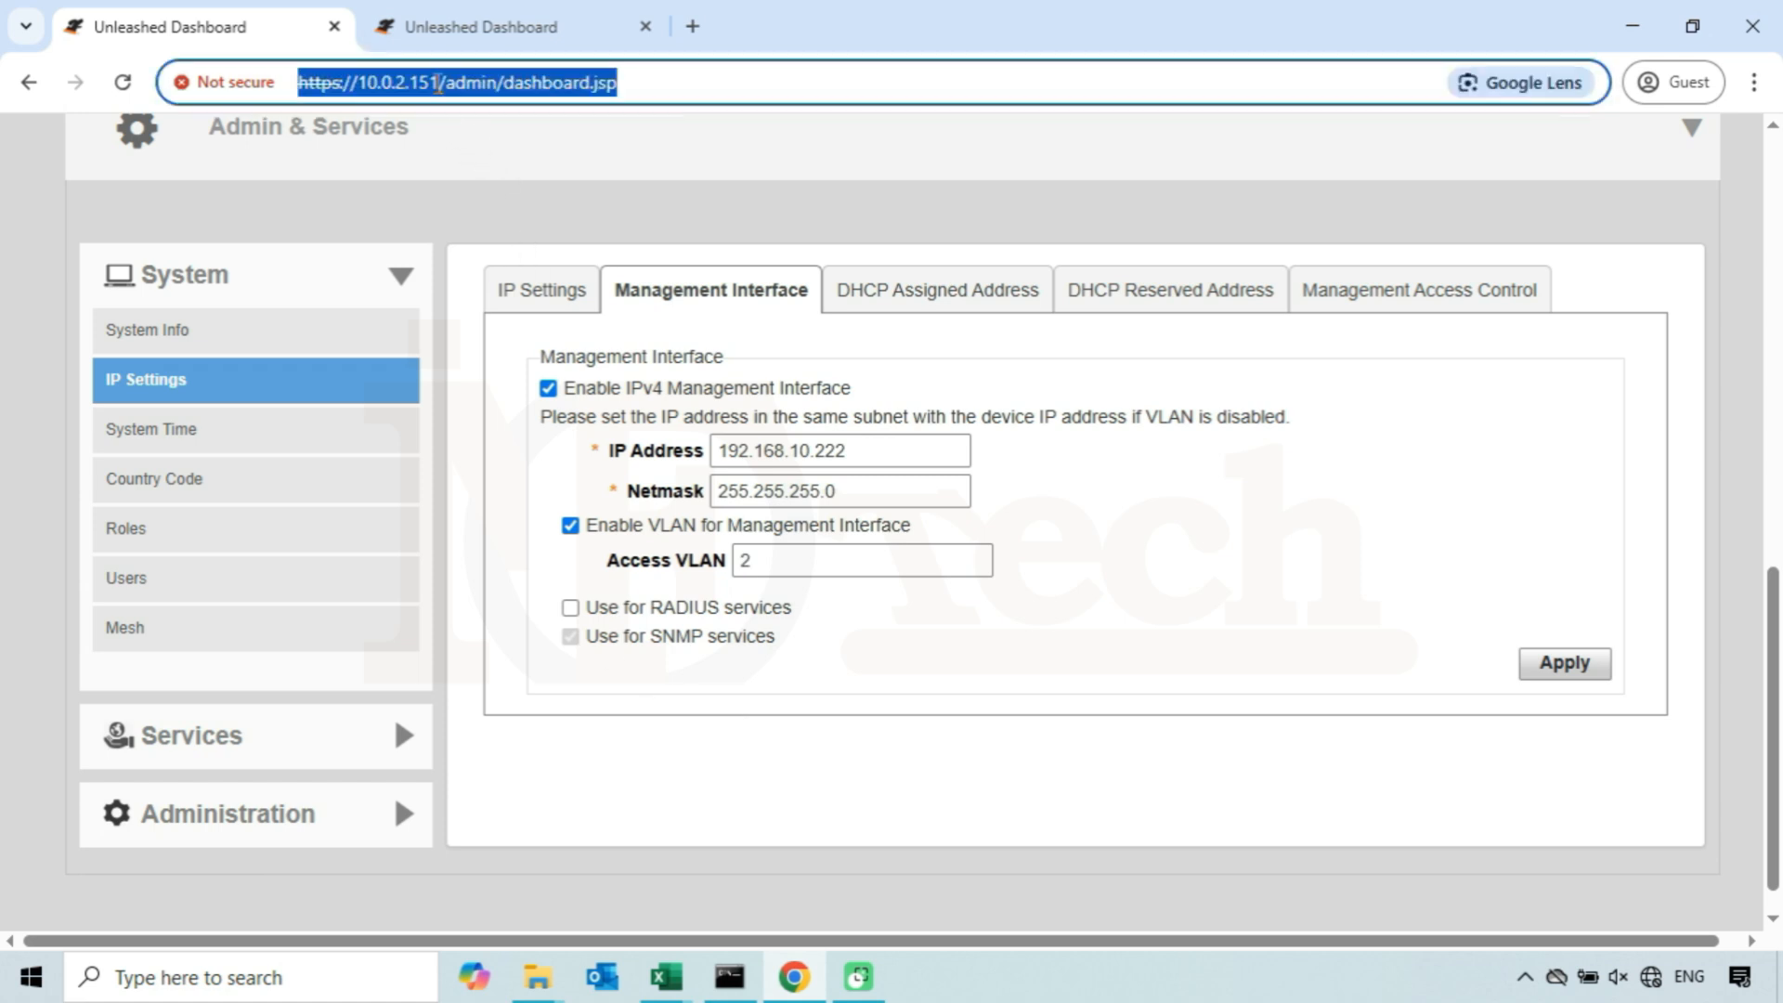
{"action": "left_click", "coordinate": [437, 84]}
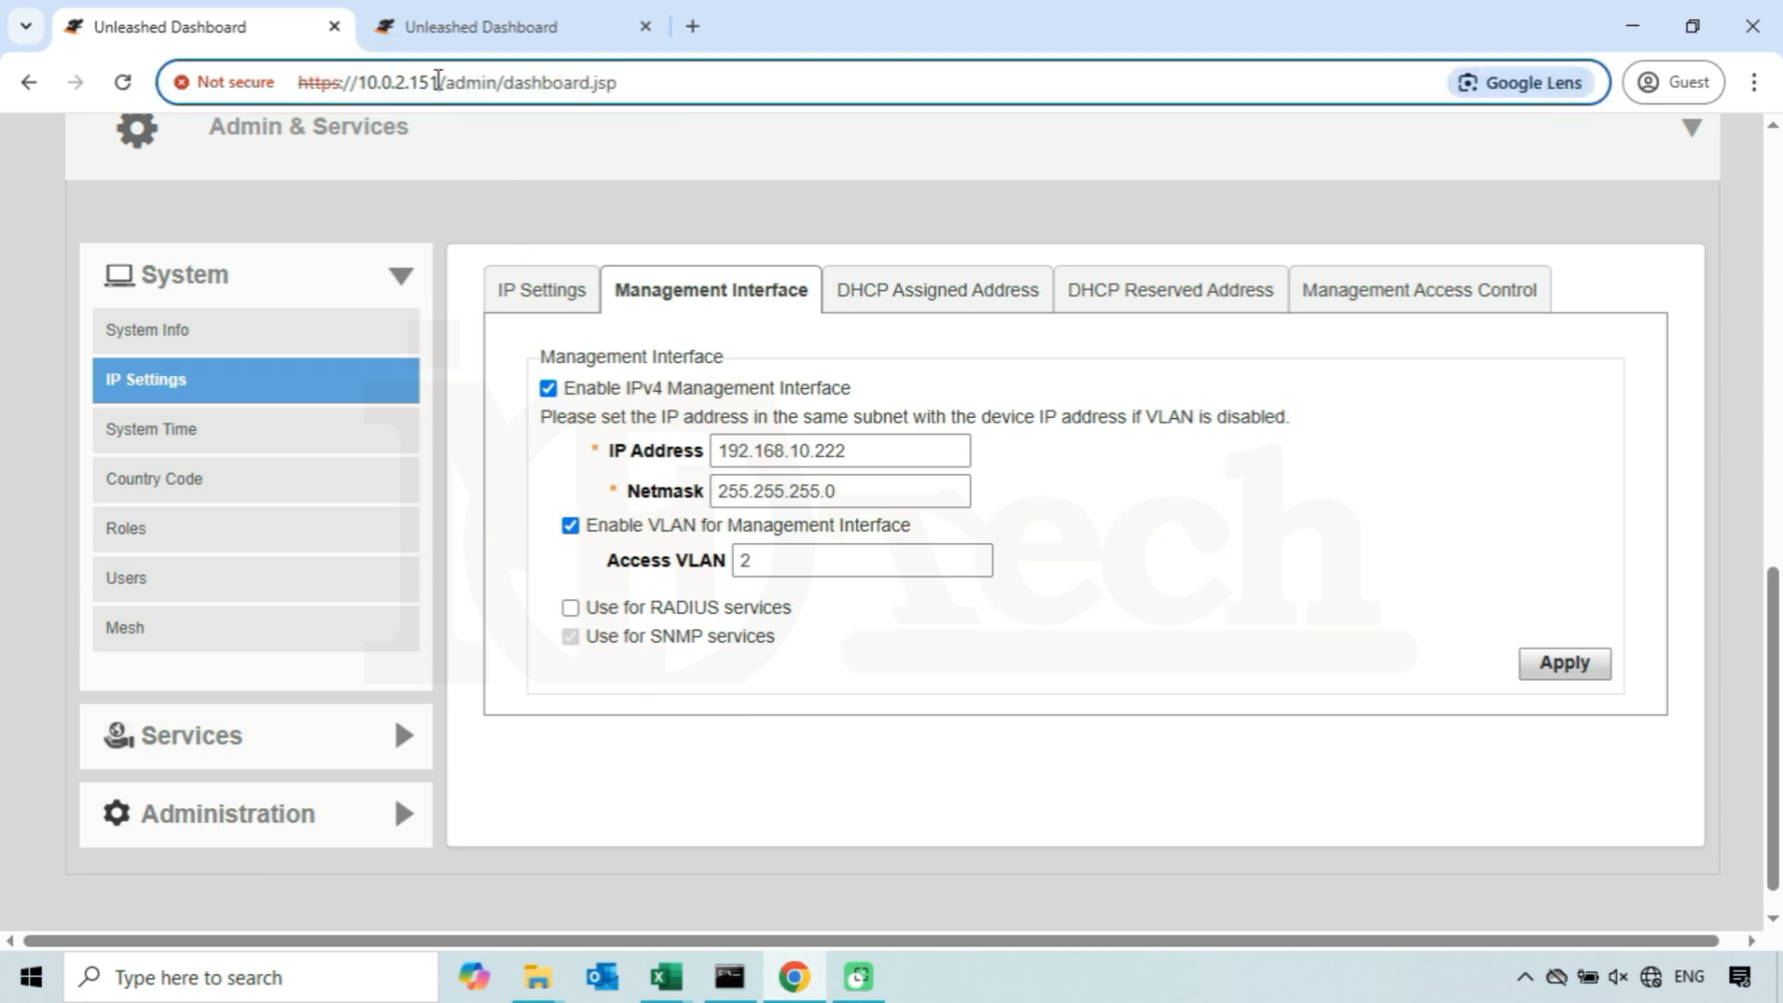
{"action": "left_click_drag", "start_coordinate": [439, 84], "coordinate": [351, 82]}
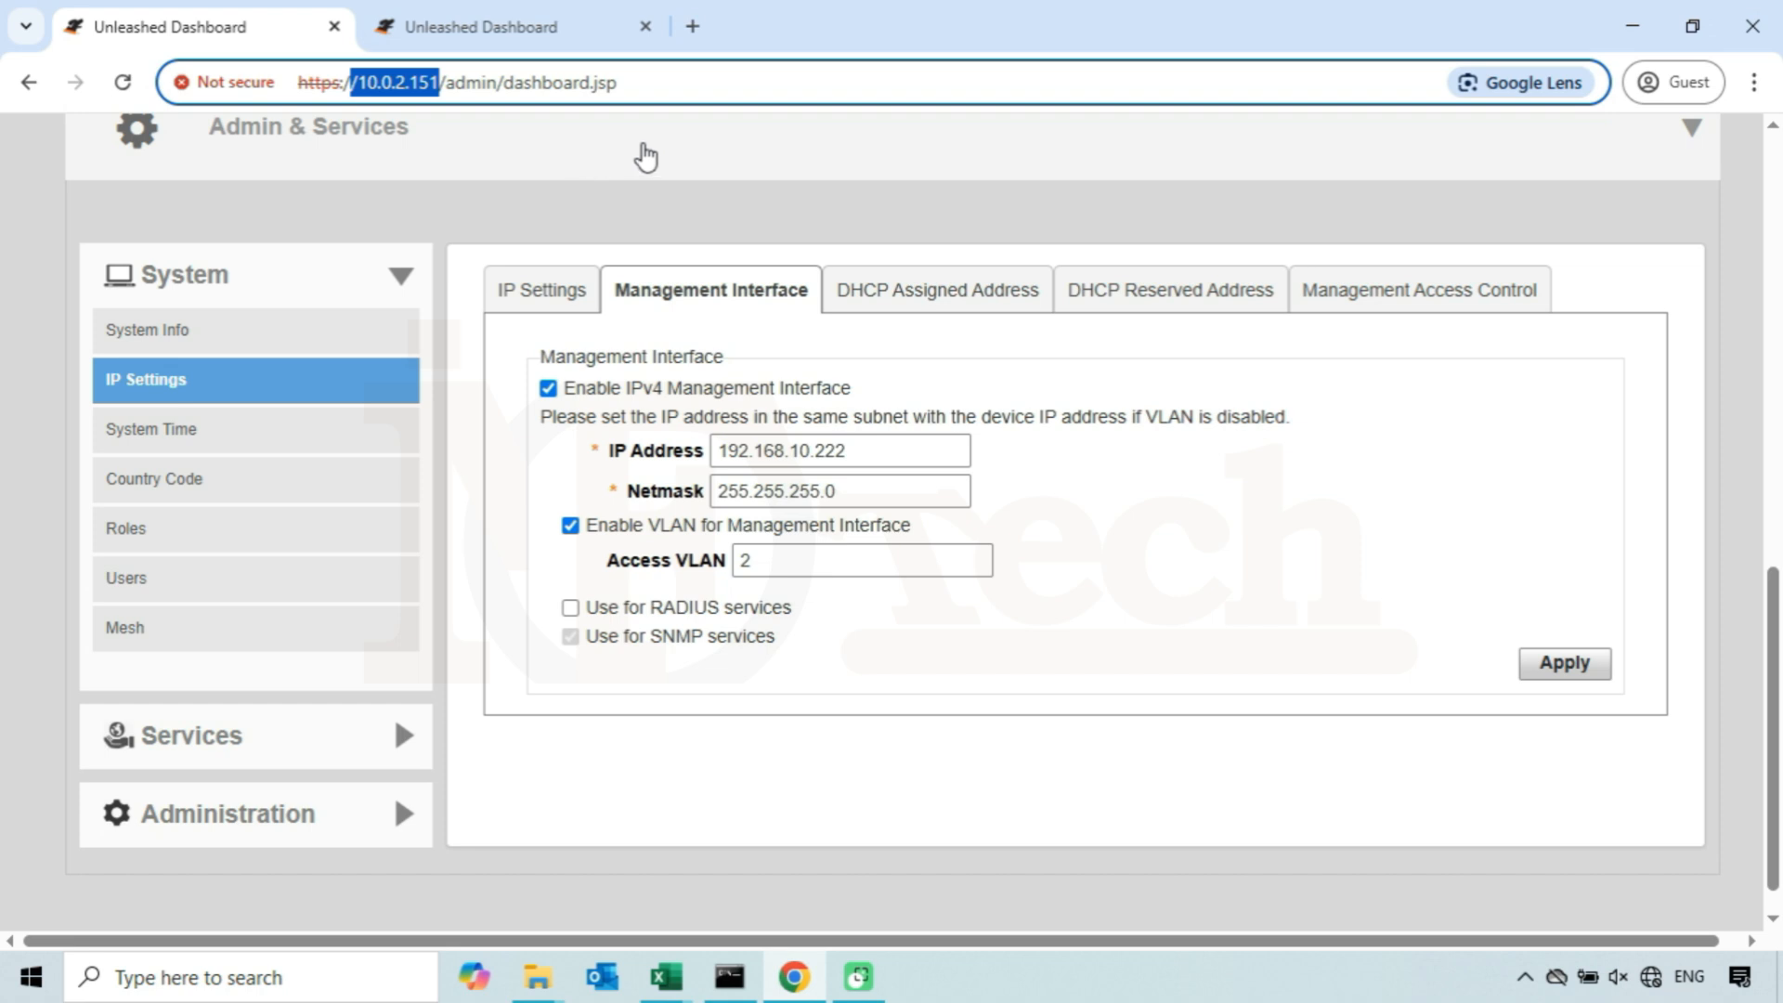
{"action": "left_click", "coordinate": [595, 35]}
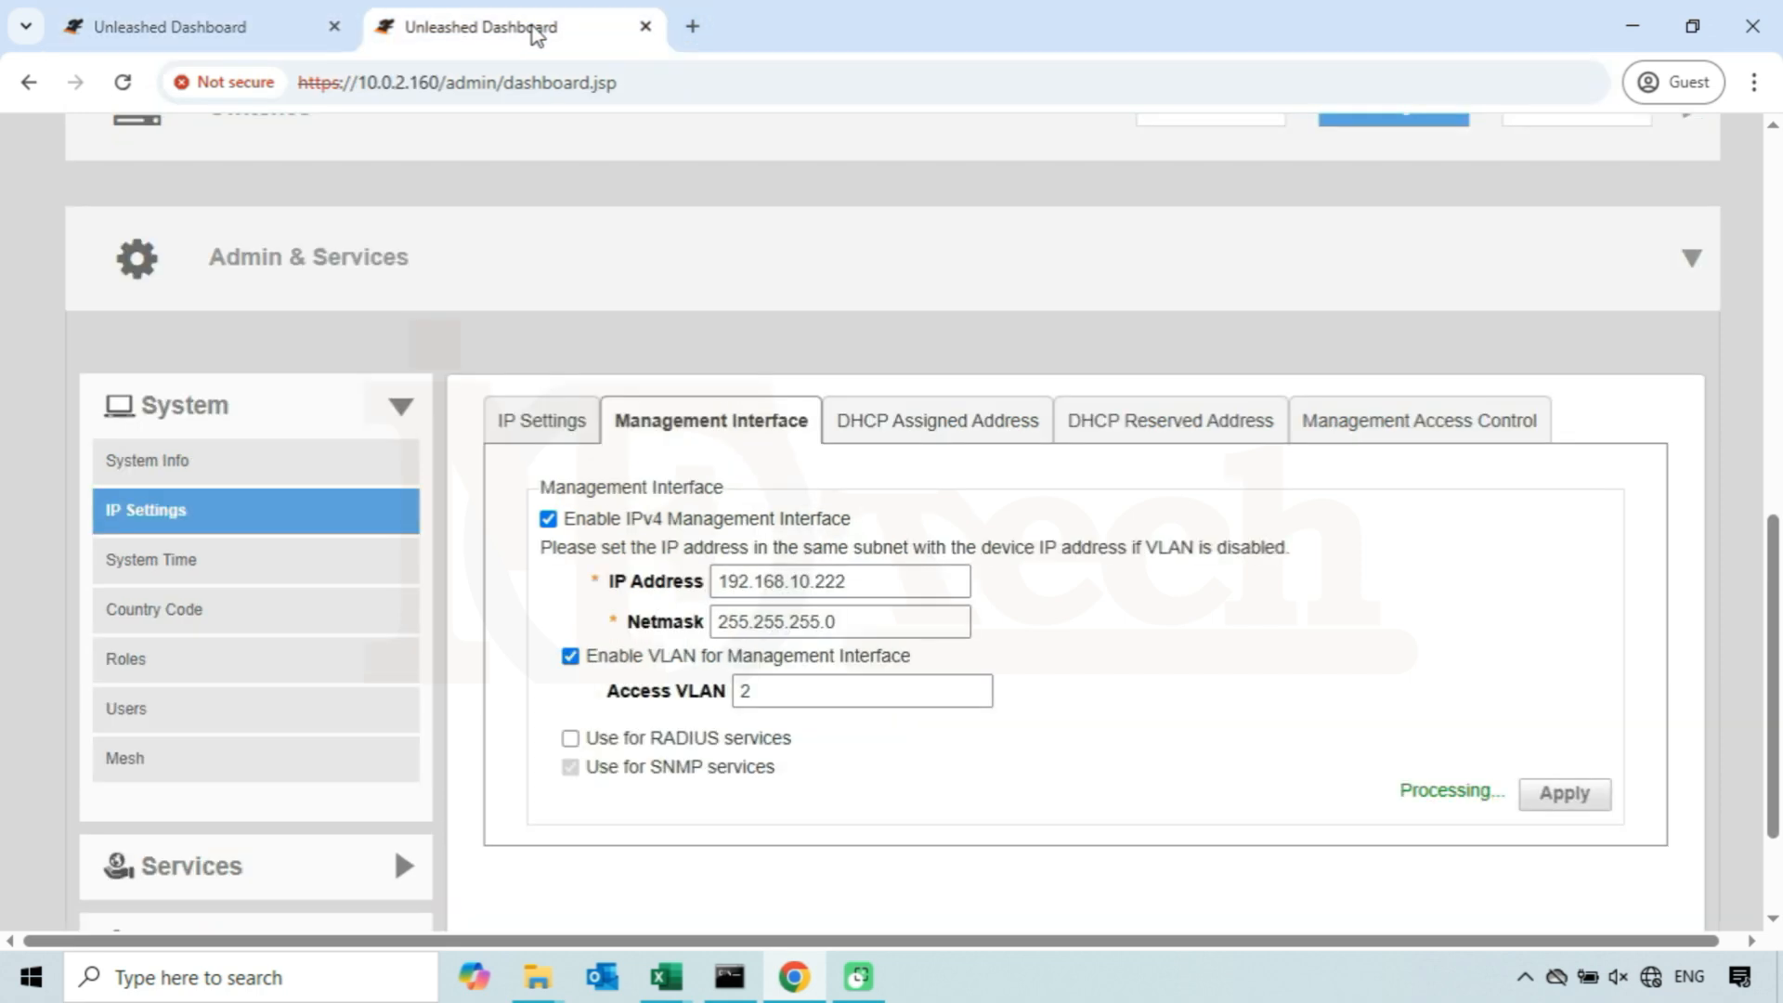
{"action": "left_click_drag", "start_coordinate": [668, 89], "coordinate": [302, 80]}
{"action": "key", "text": "BackSpace"}
{"action": "type", "text": "h"}
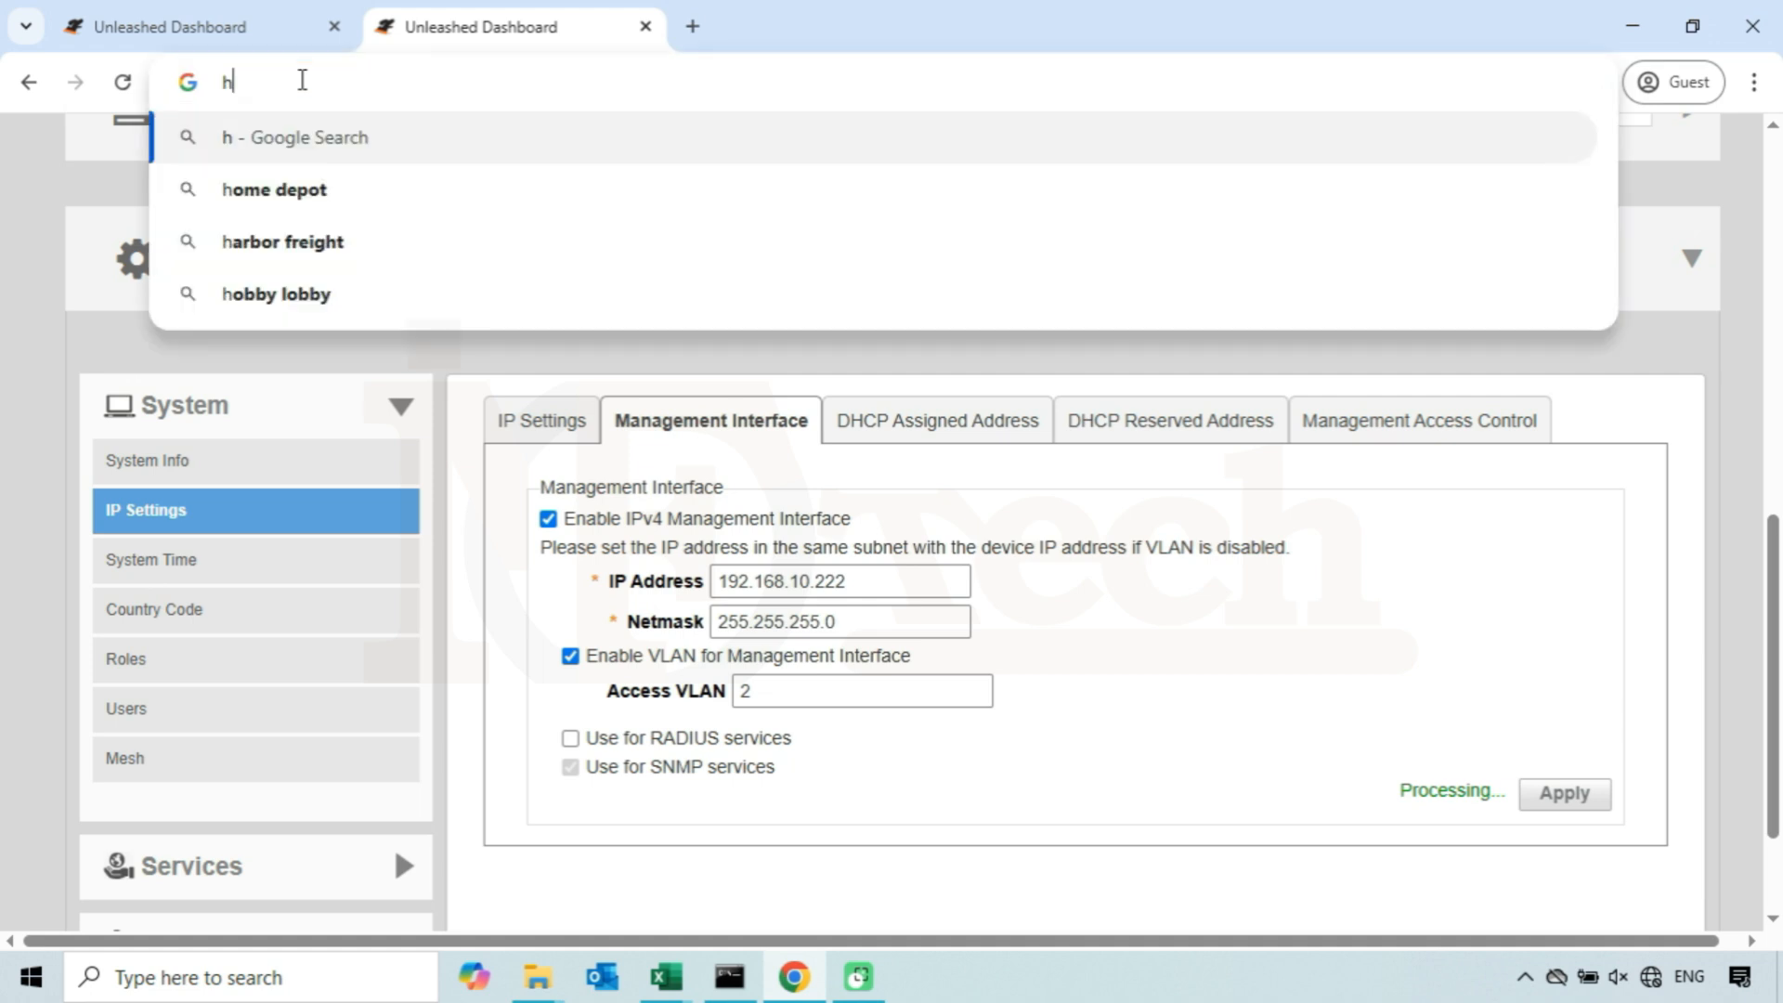
{"action": "type", "text": "ttps://10.0.2.15"}
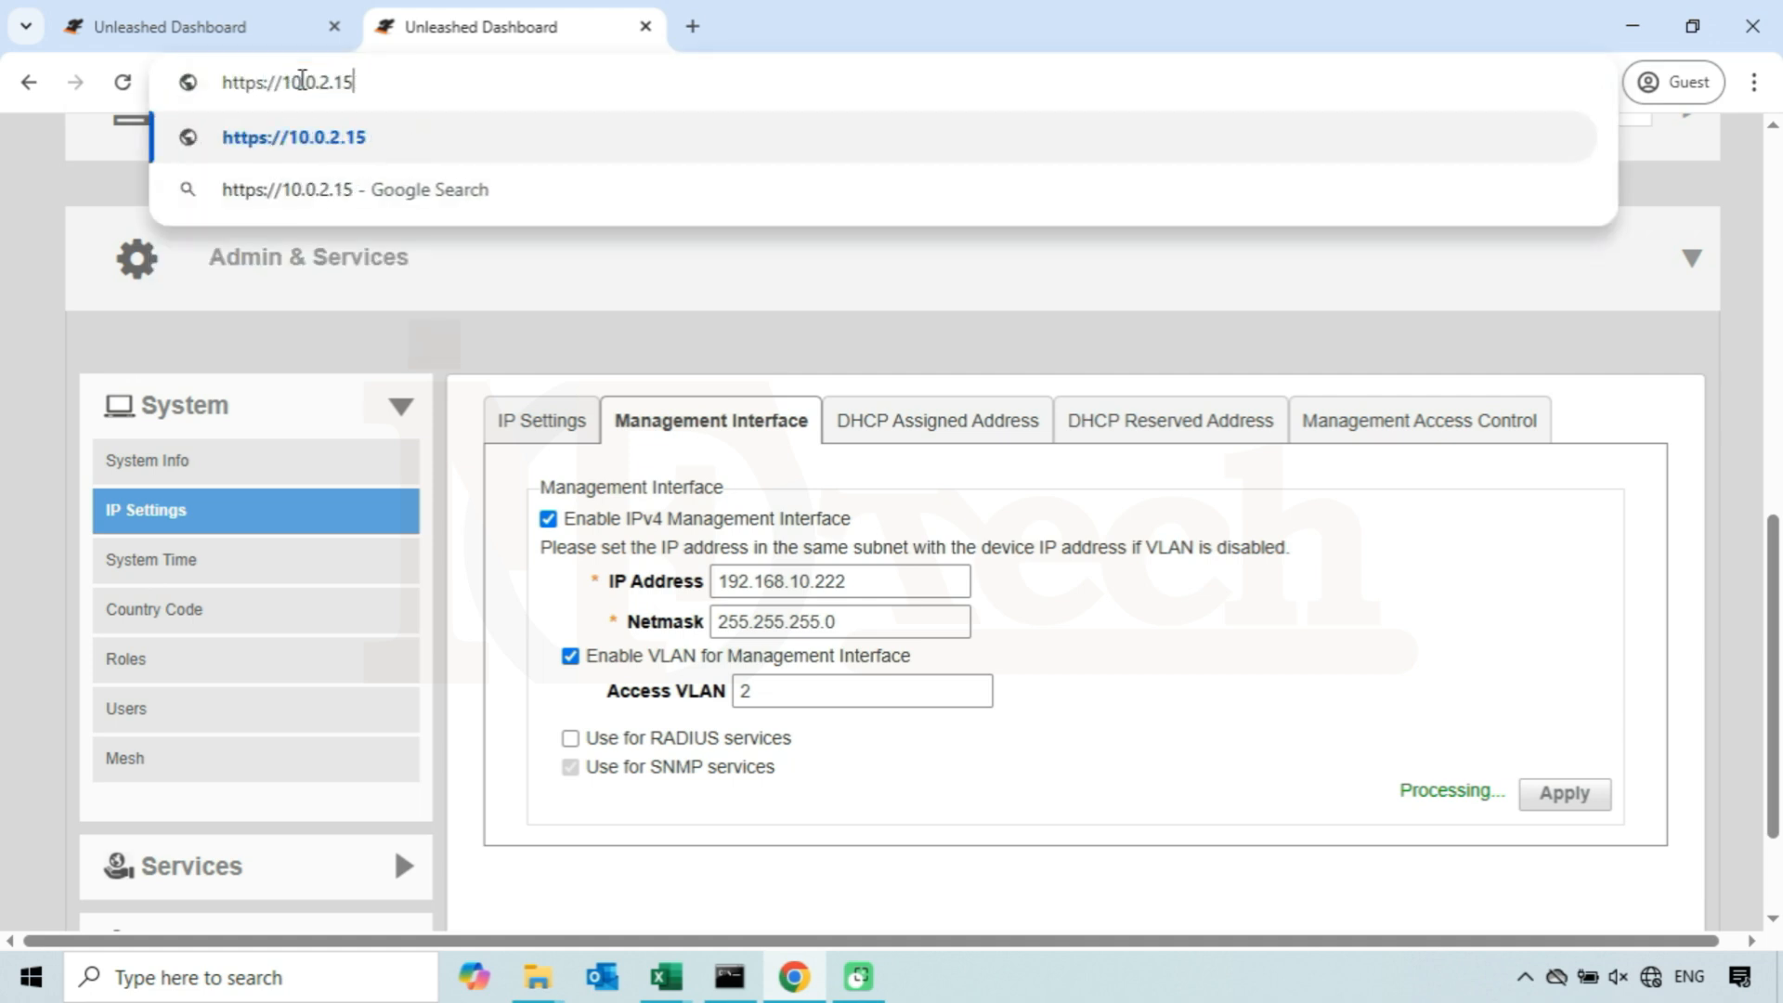
{"action": "type", "text": "1"}
{"action": "key", "text": "Return"}
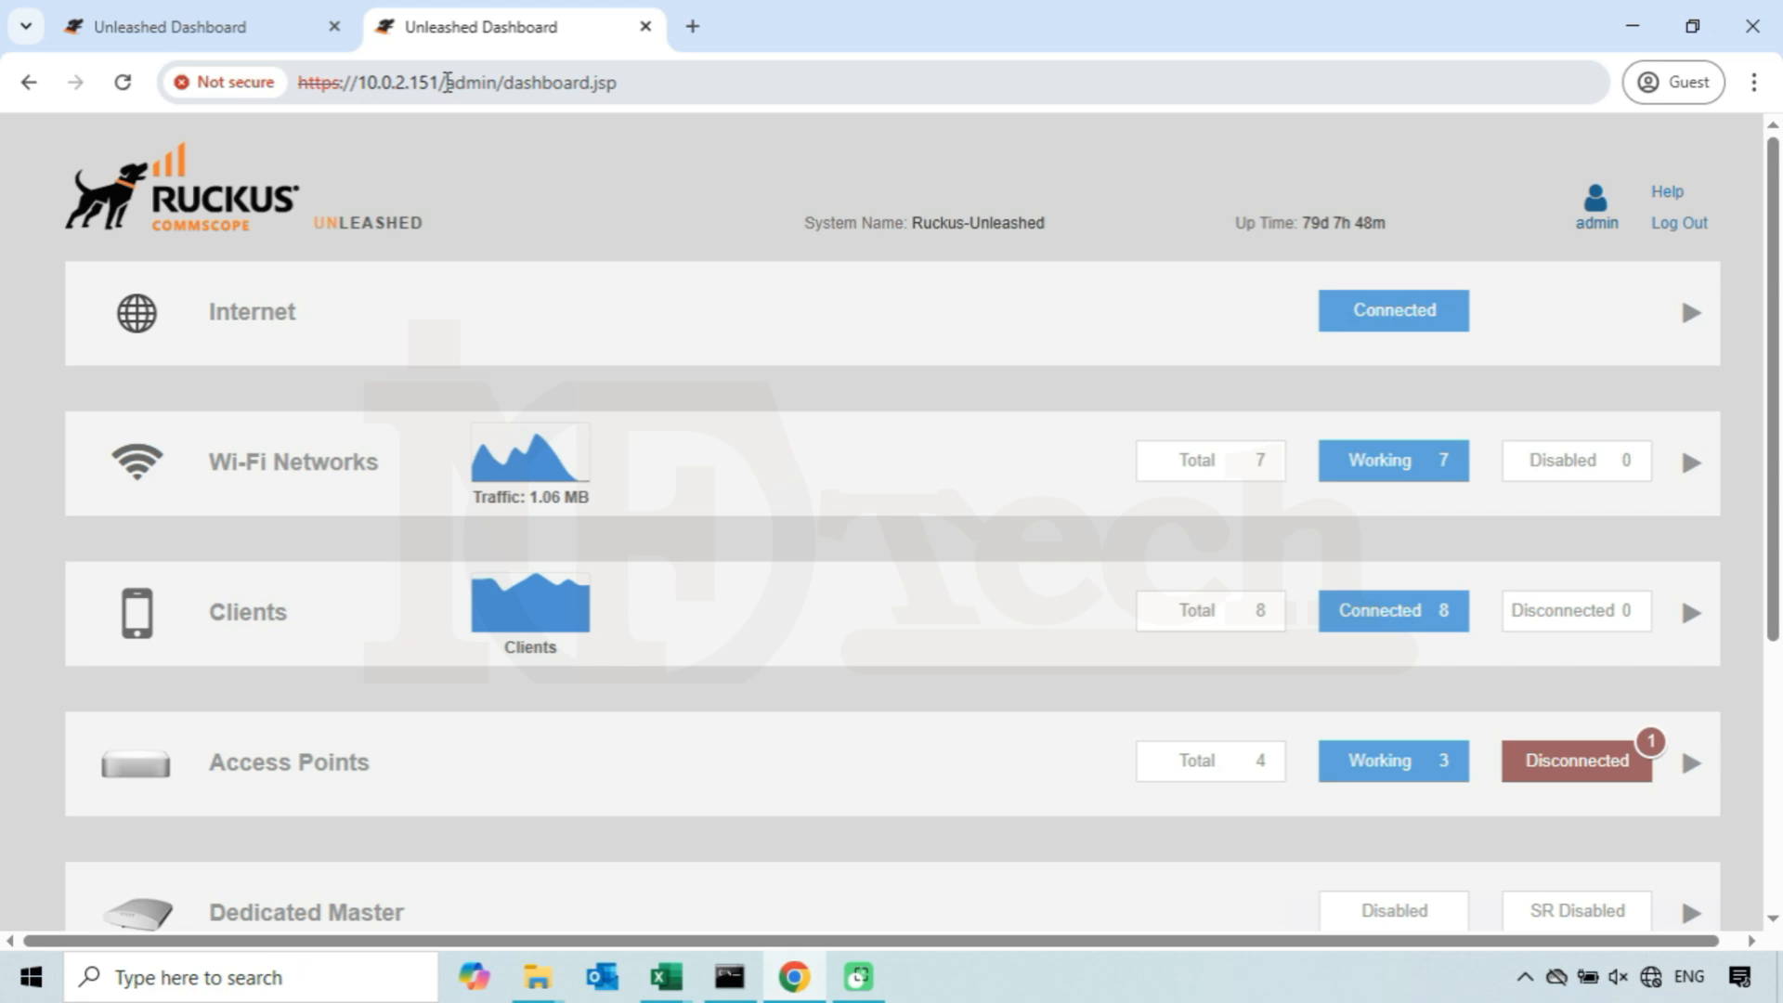
{"action": "left_click", "coordinate": [640, 85]}
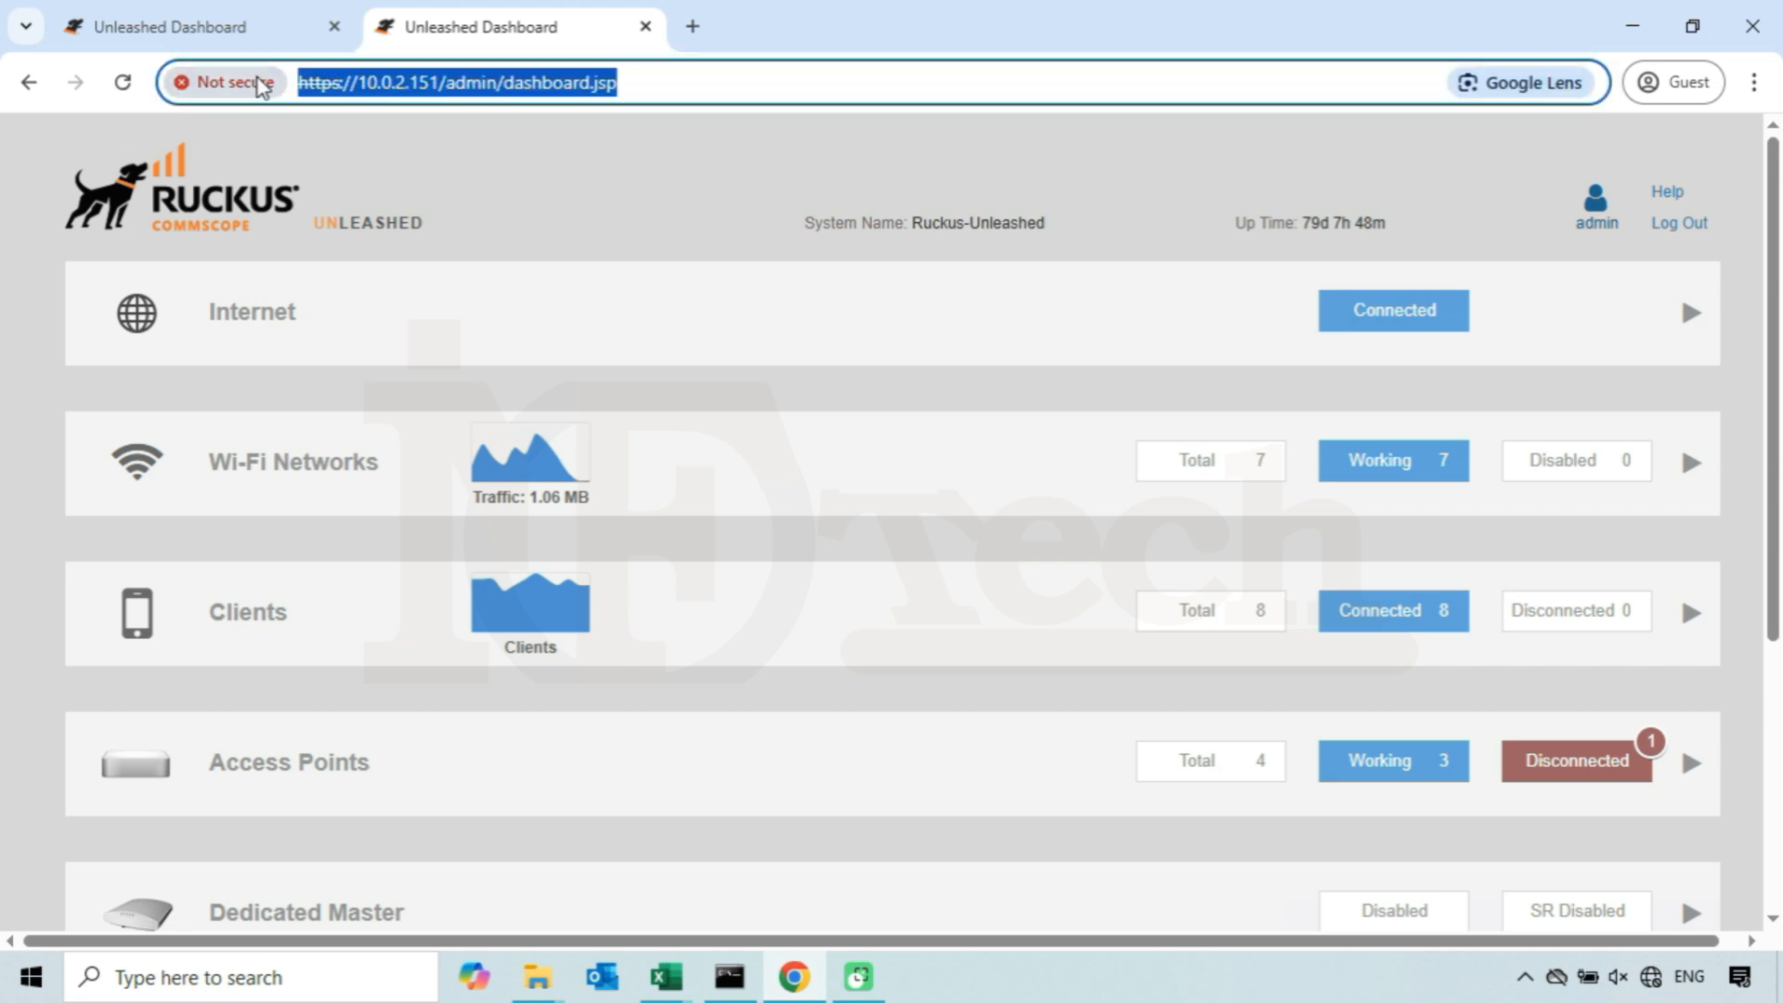
{"action": "key", "text": "BackSpace"}
{"action": "type", "text": "https://"}
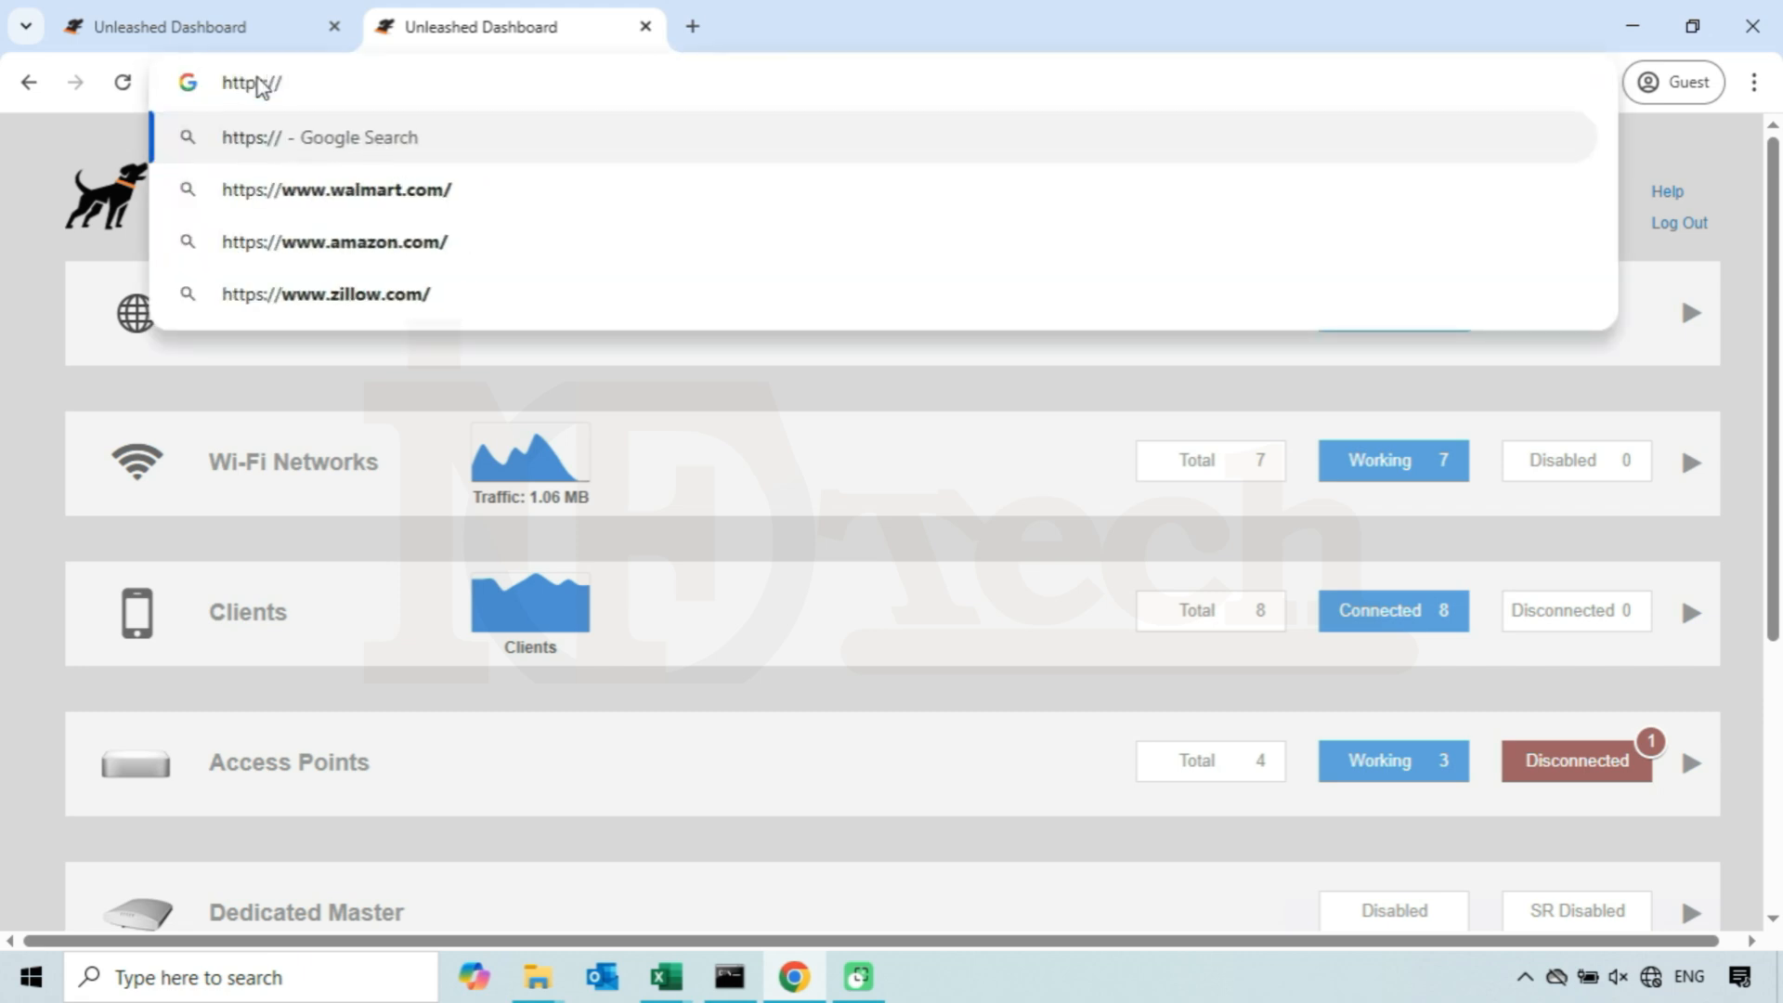
{"action": "type", "text": "10.0.2.151"}
{"action": "key", "text": "Return"}
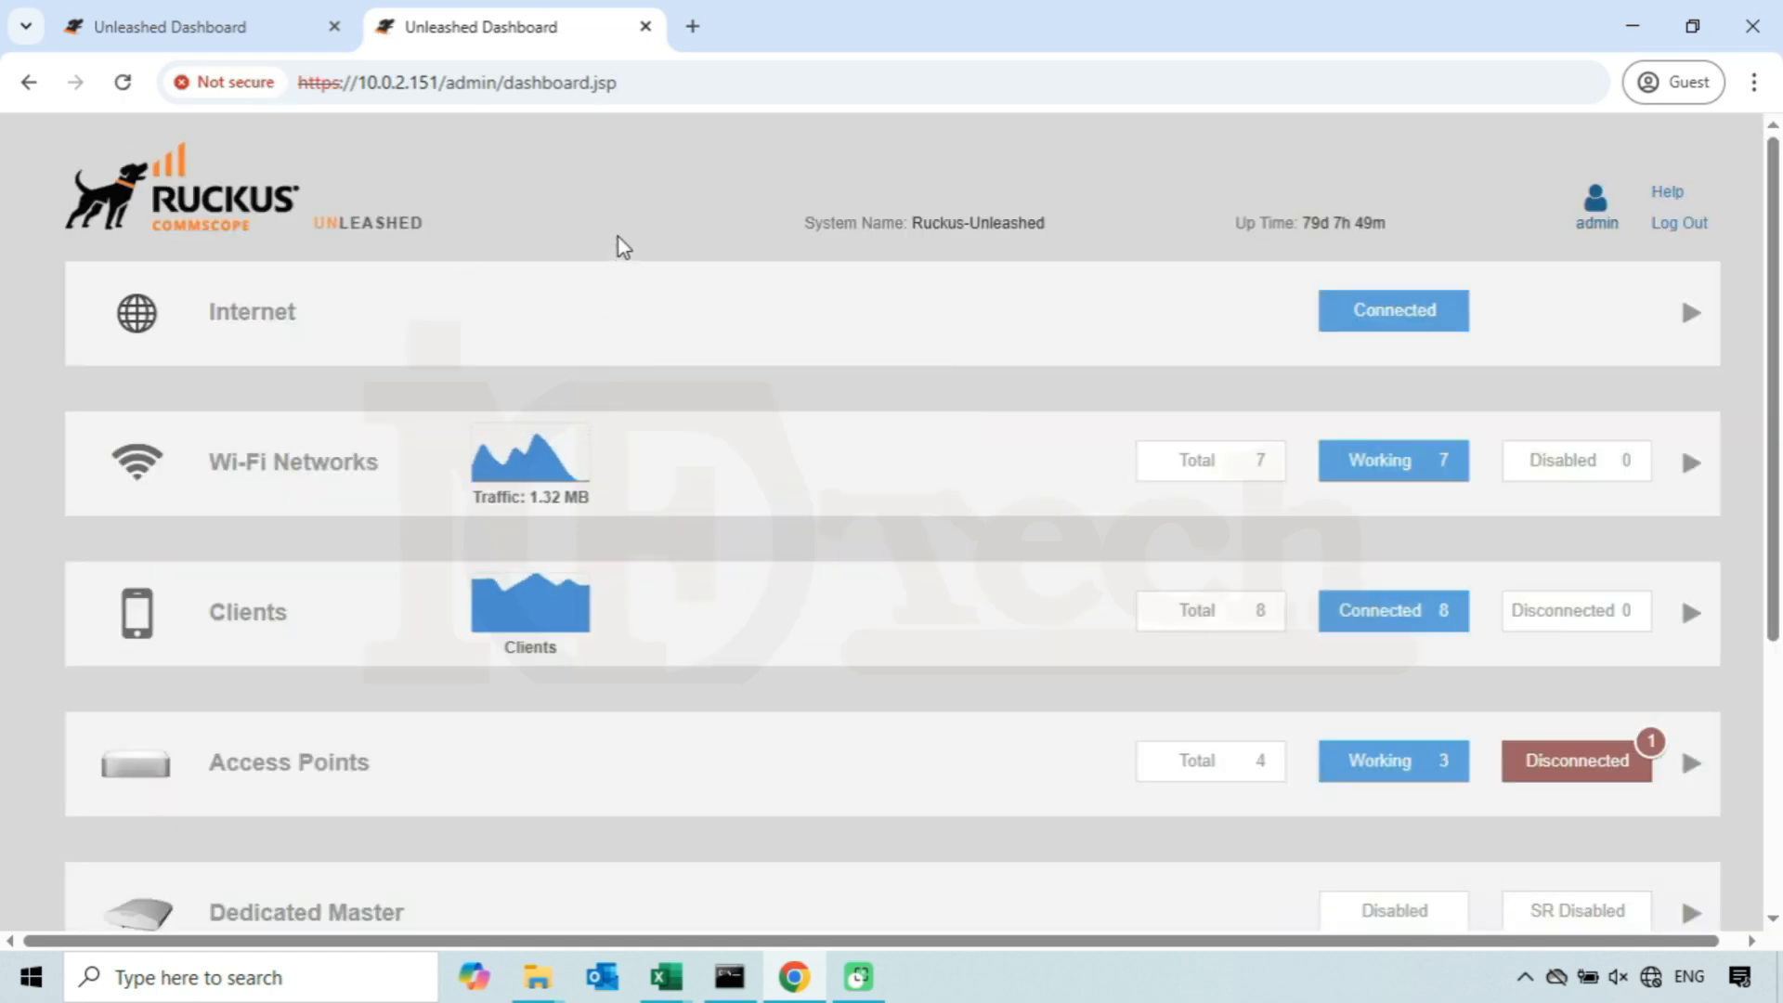
{"action": "left_click_drag", "start_coordinate": [660, 76], "coordinate": [348, 51]}
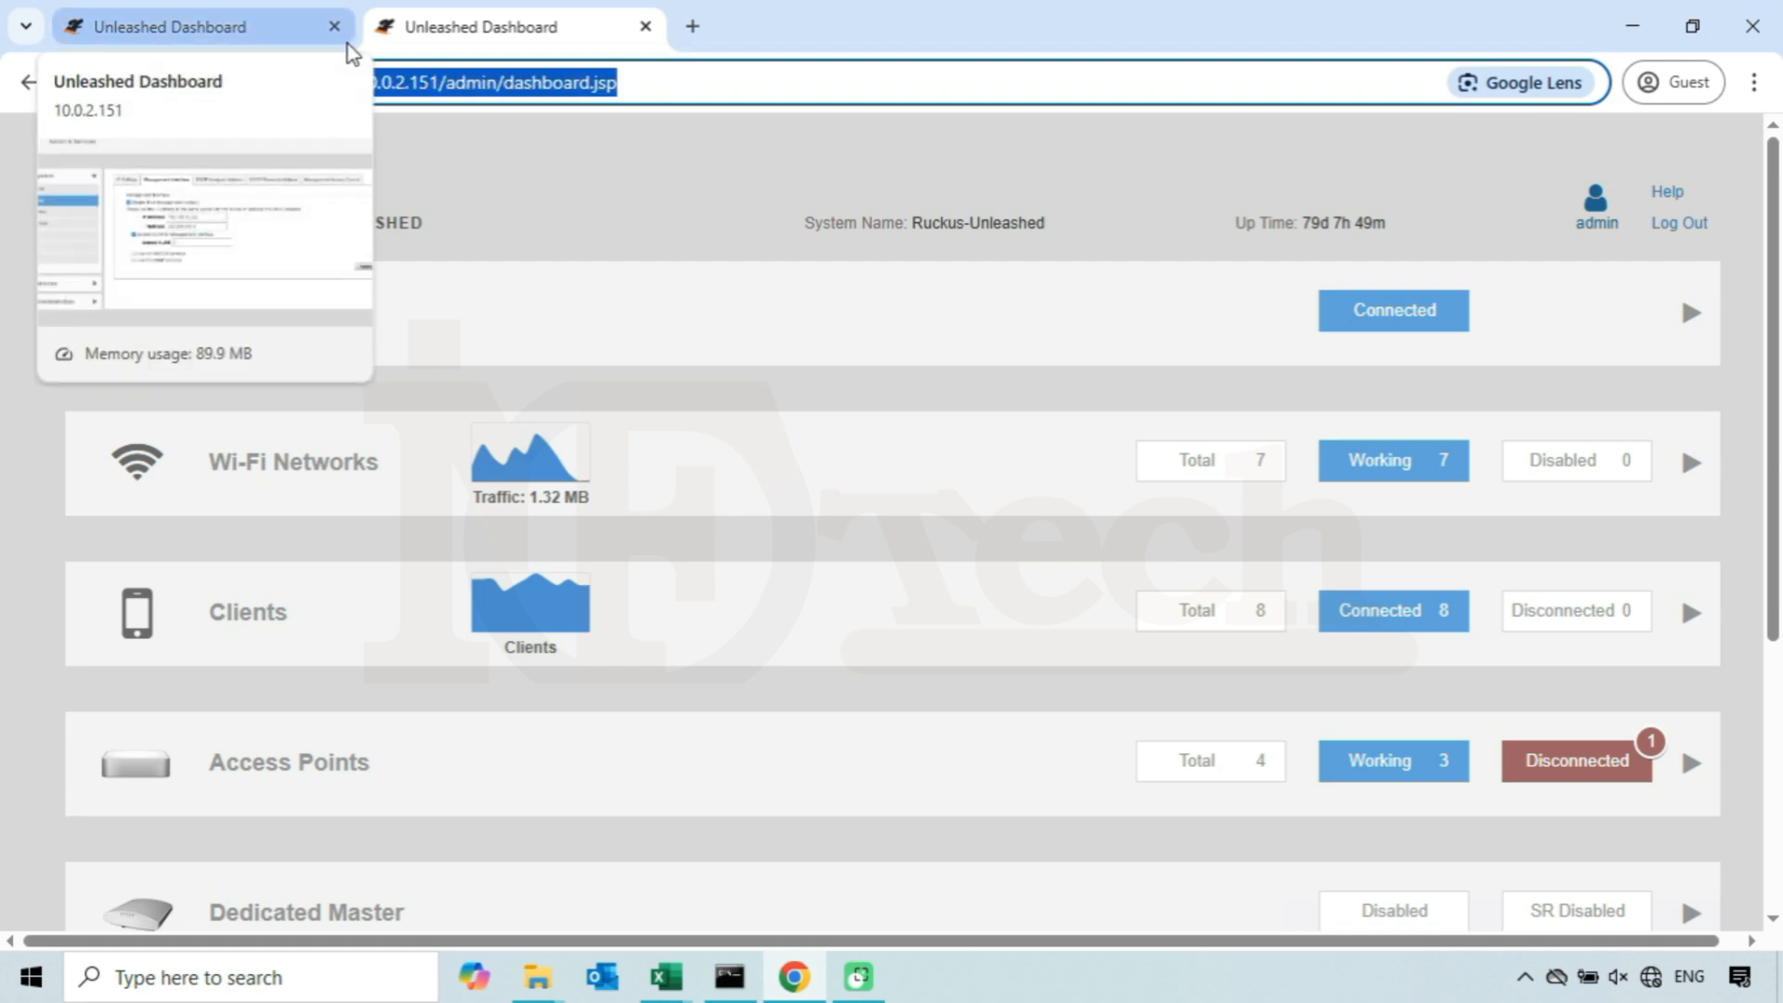
{"action": "type", "text": "https:h"}
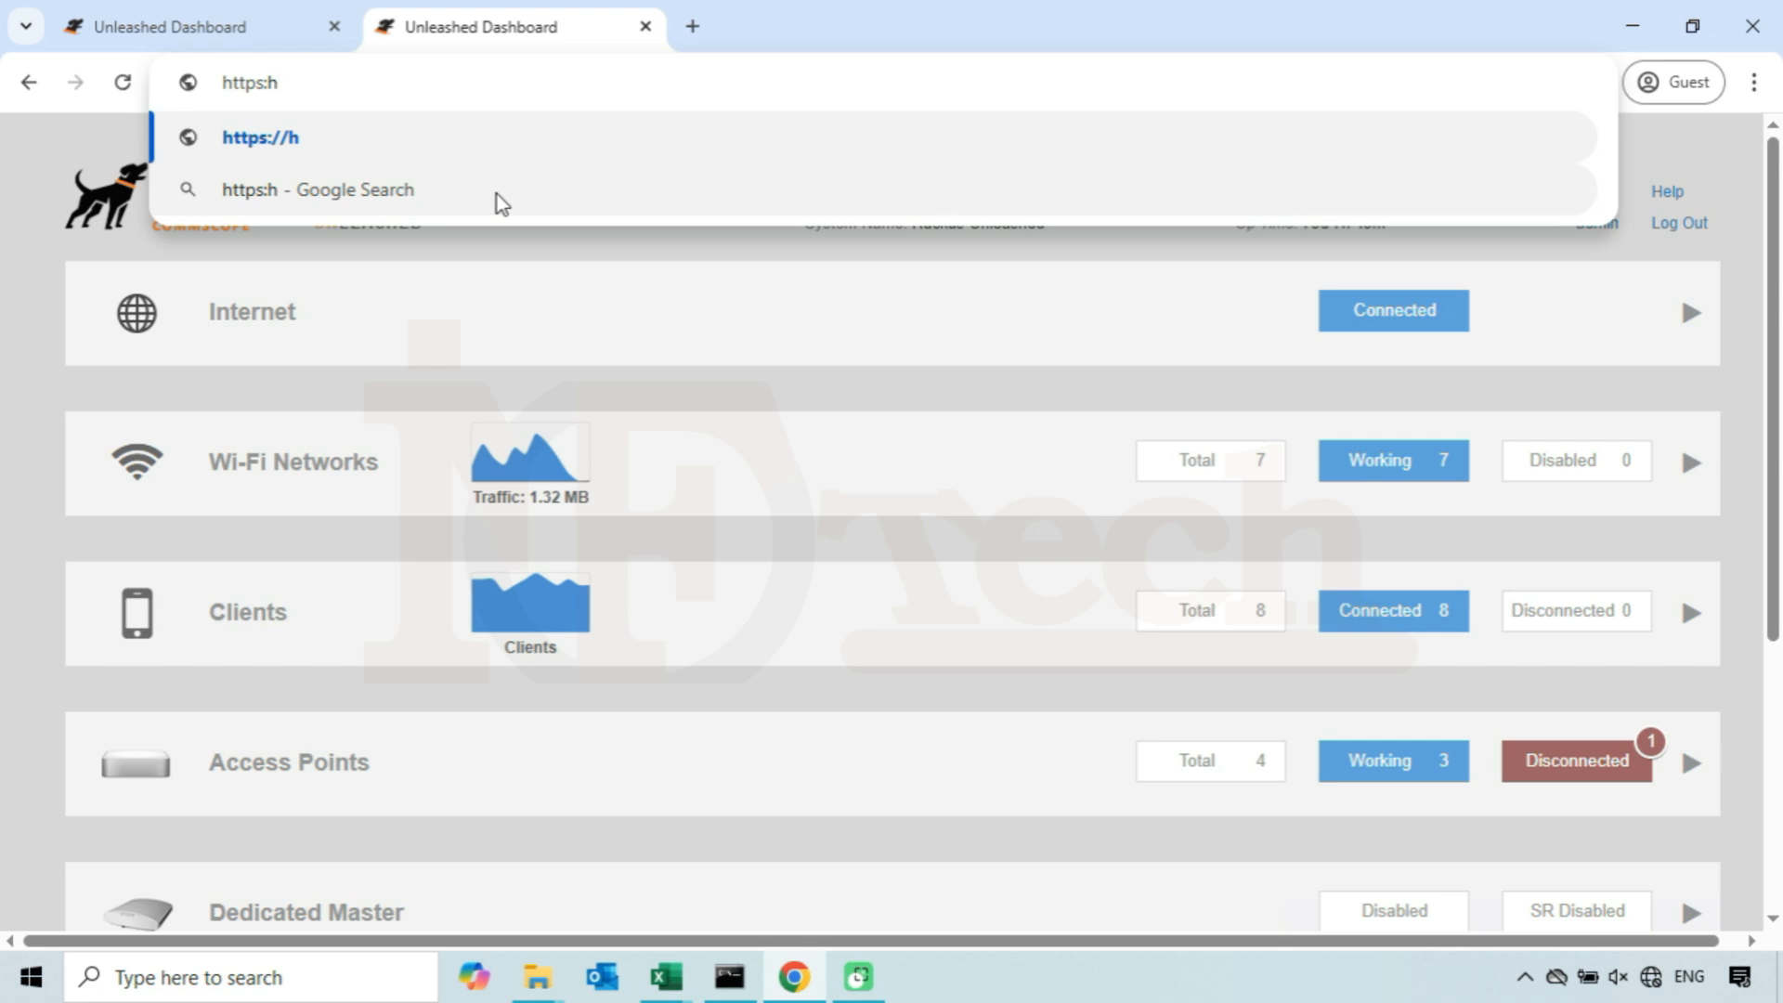
{"action": "key", "text": "BackSpace"}
{"action": "key", "text": "ctrl+a"}
{"action": "key", "text": "BackSpace"}
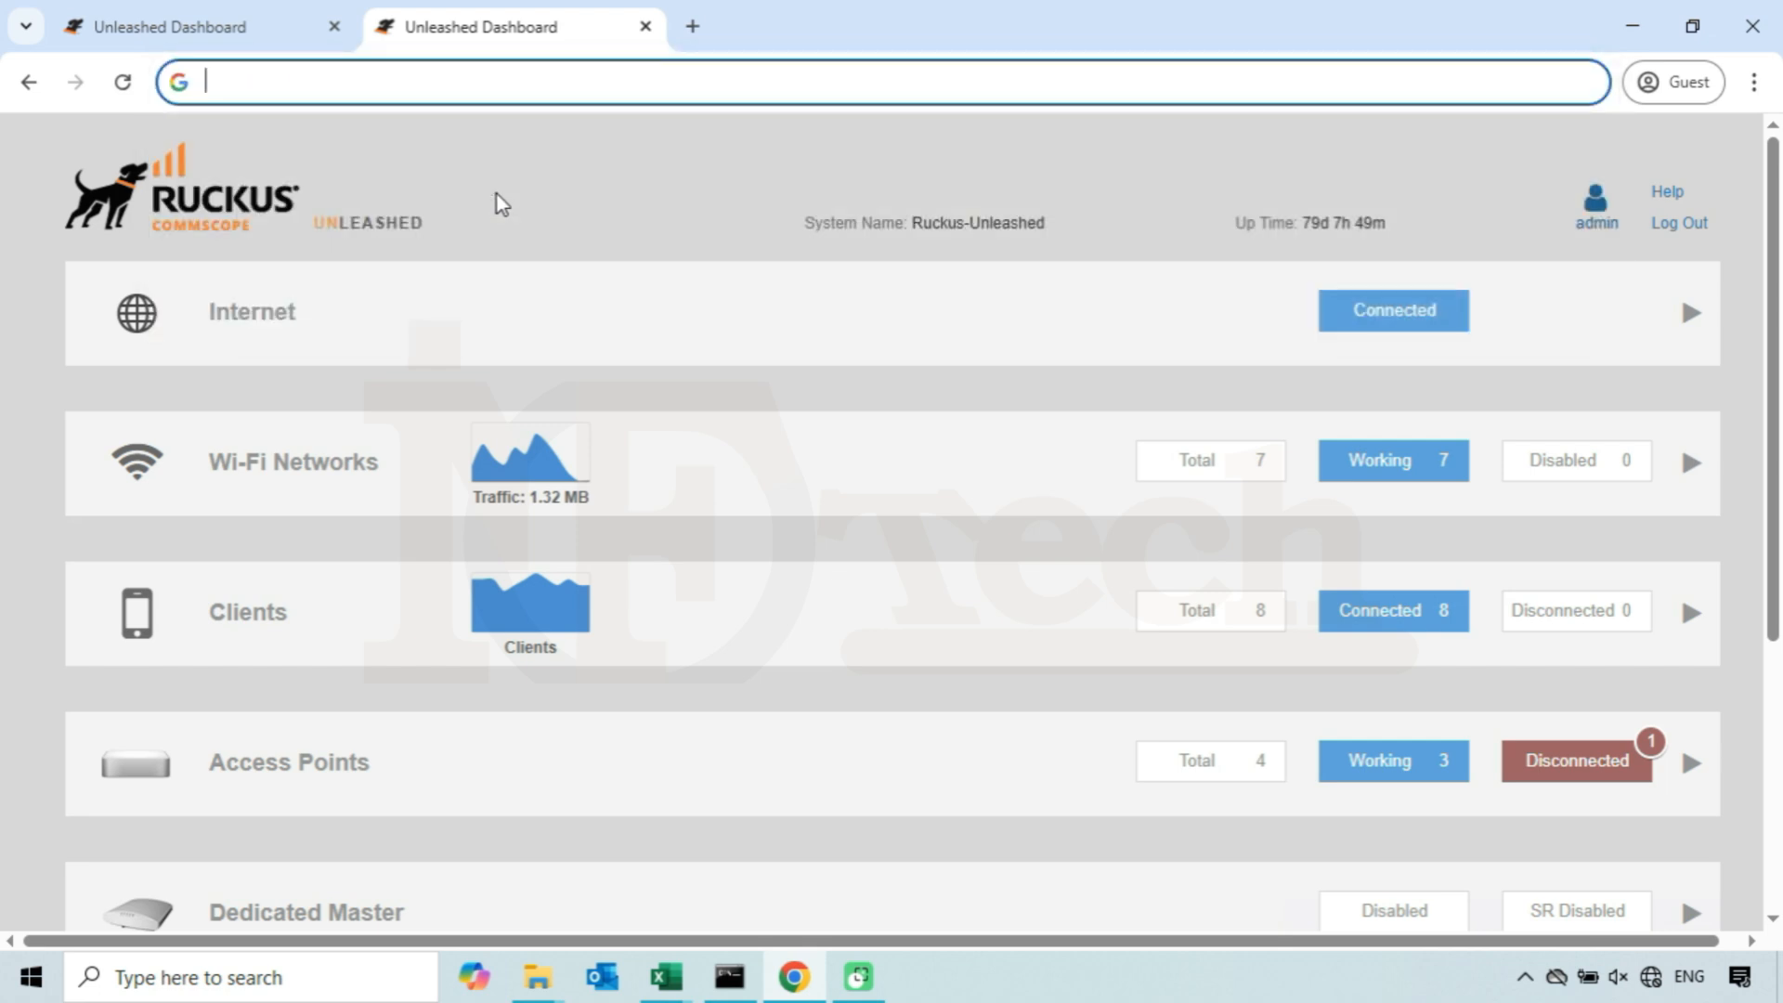
{"action": "type", "text": "https:/"}
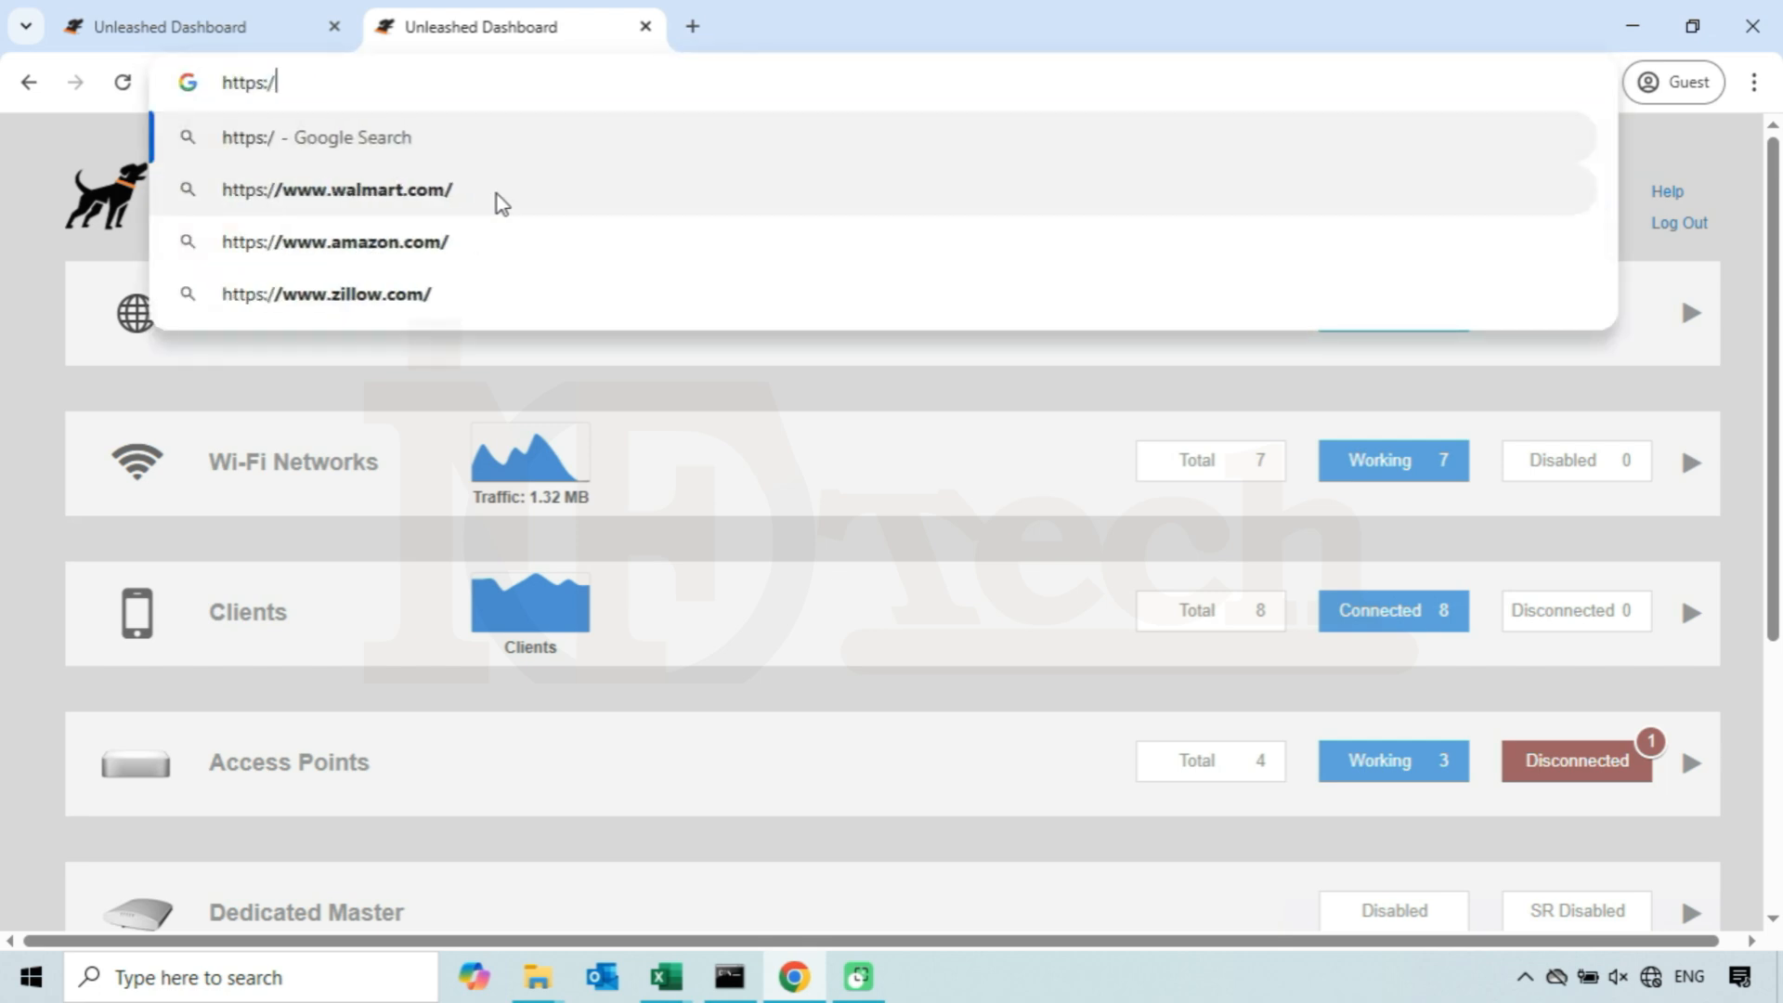
{"action": "type", "text": "/1"}
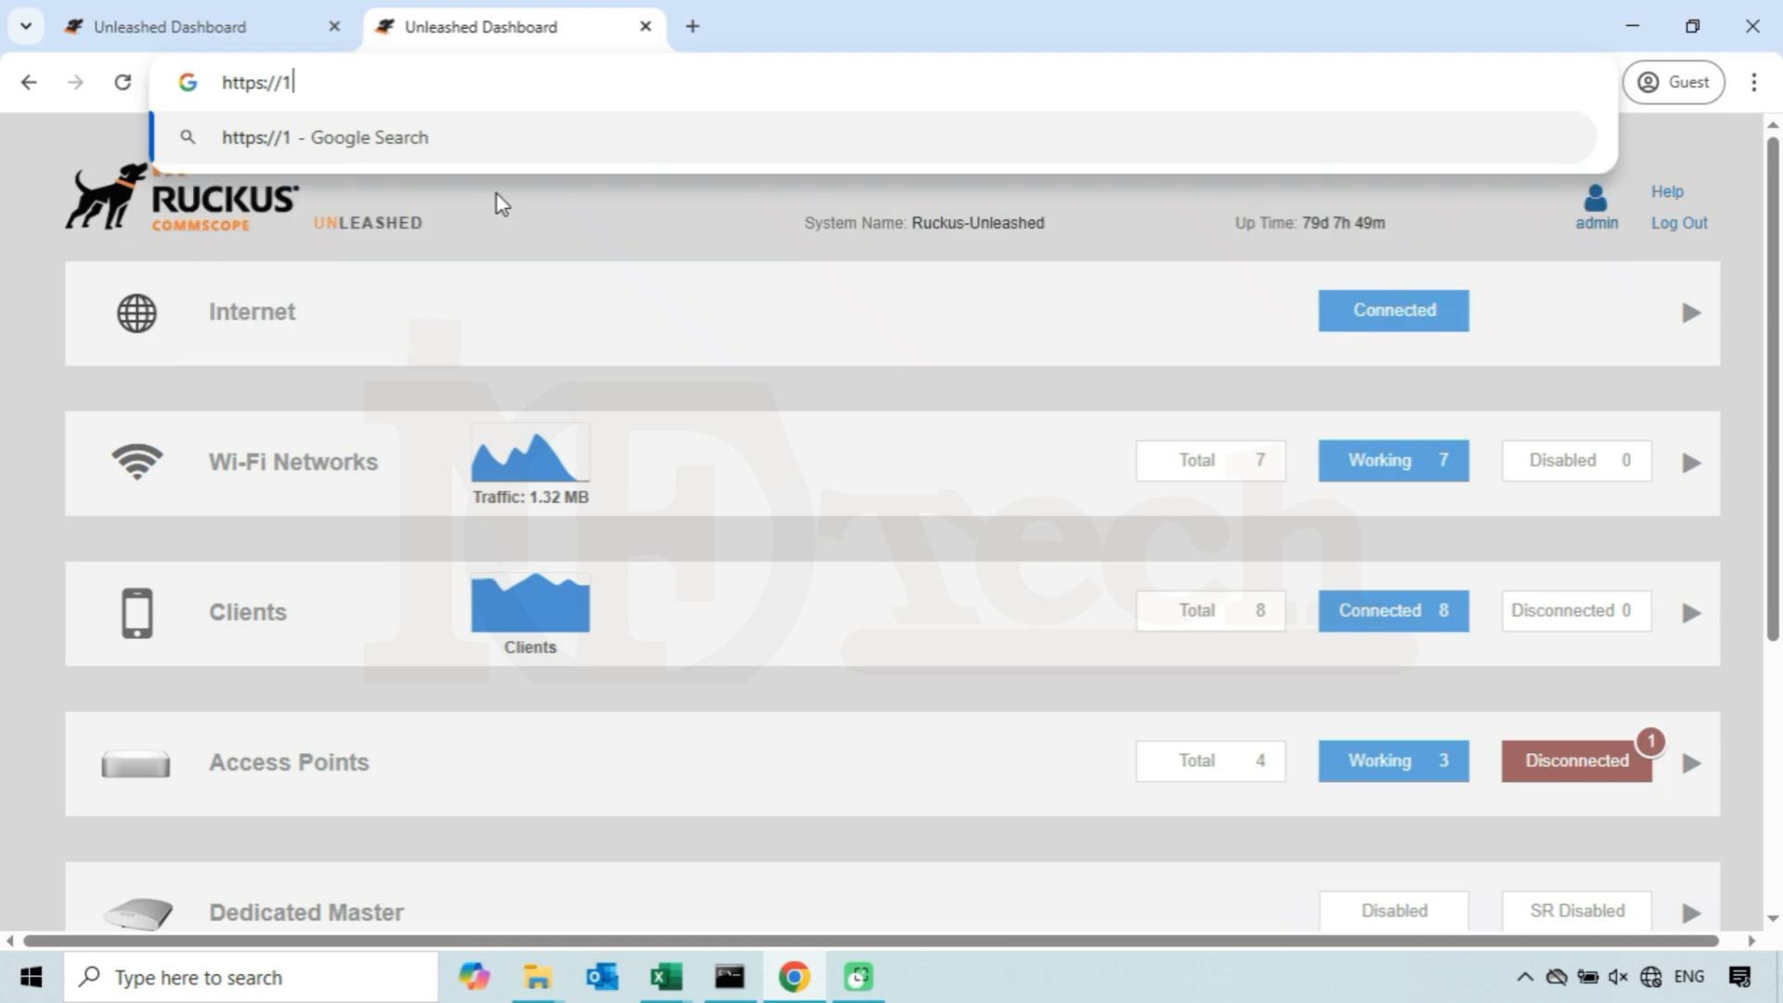
{"action": "type", "text": "92.1"}
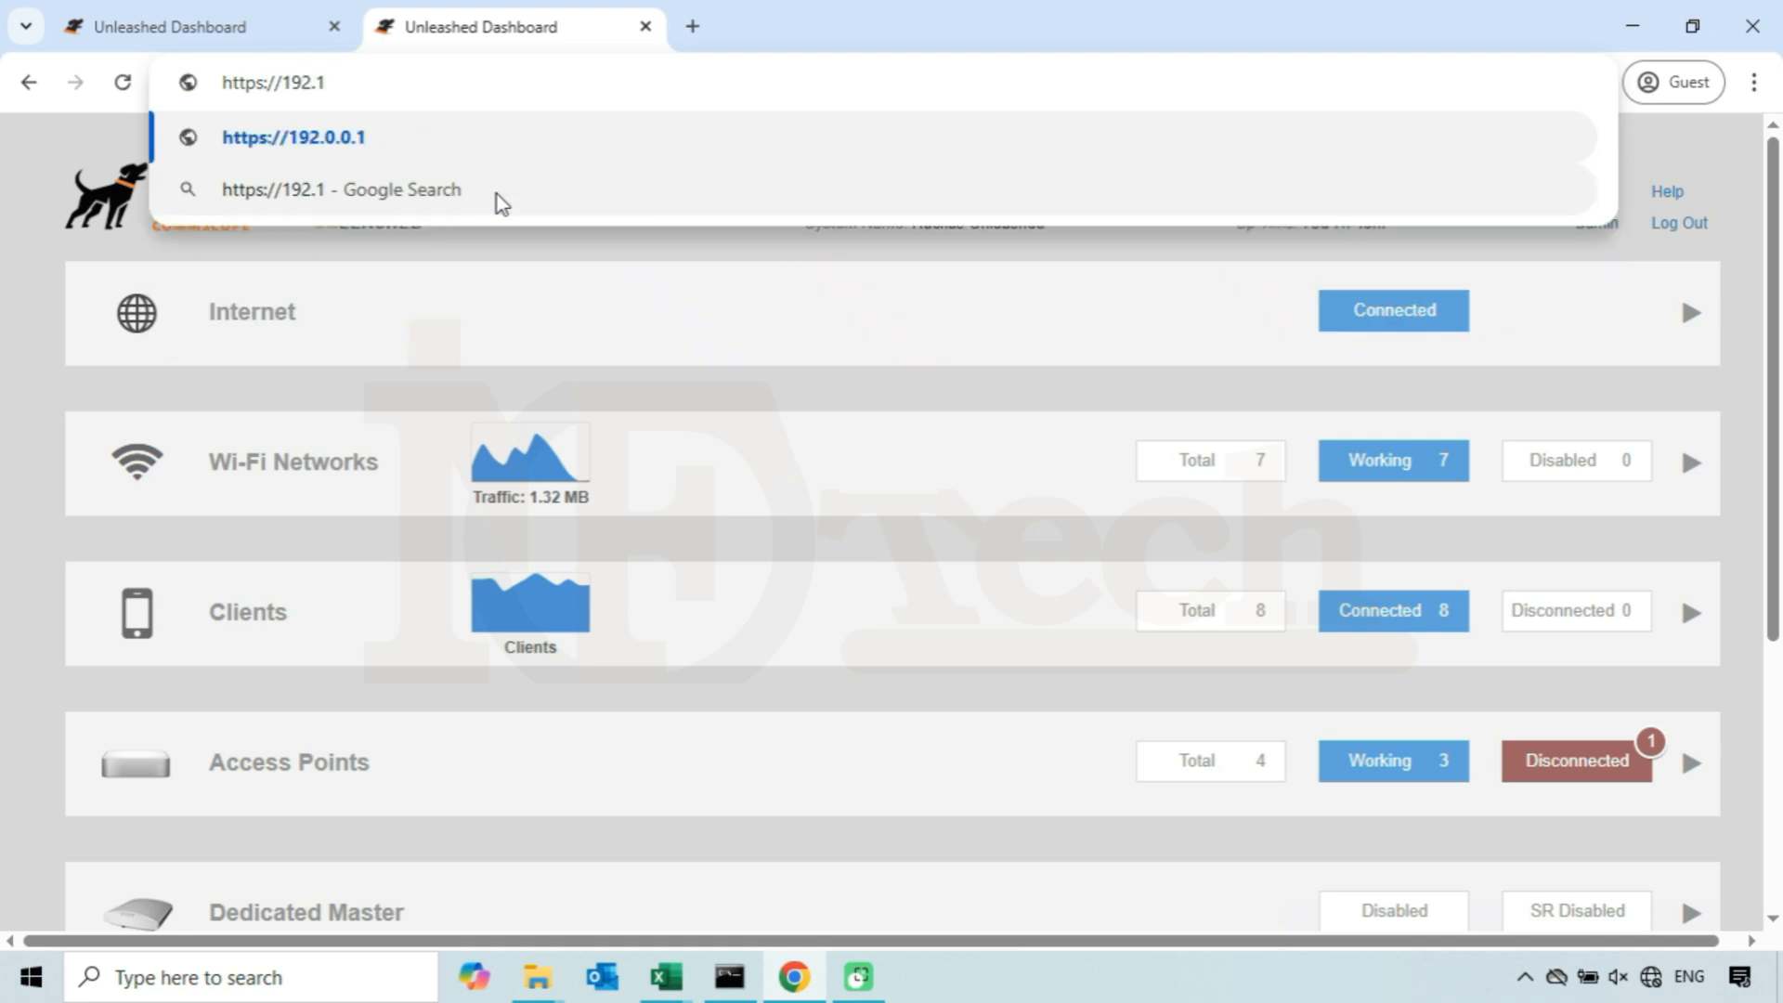
{"action": "type", "text": "68.10"}
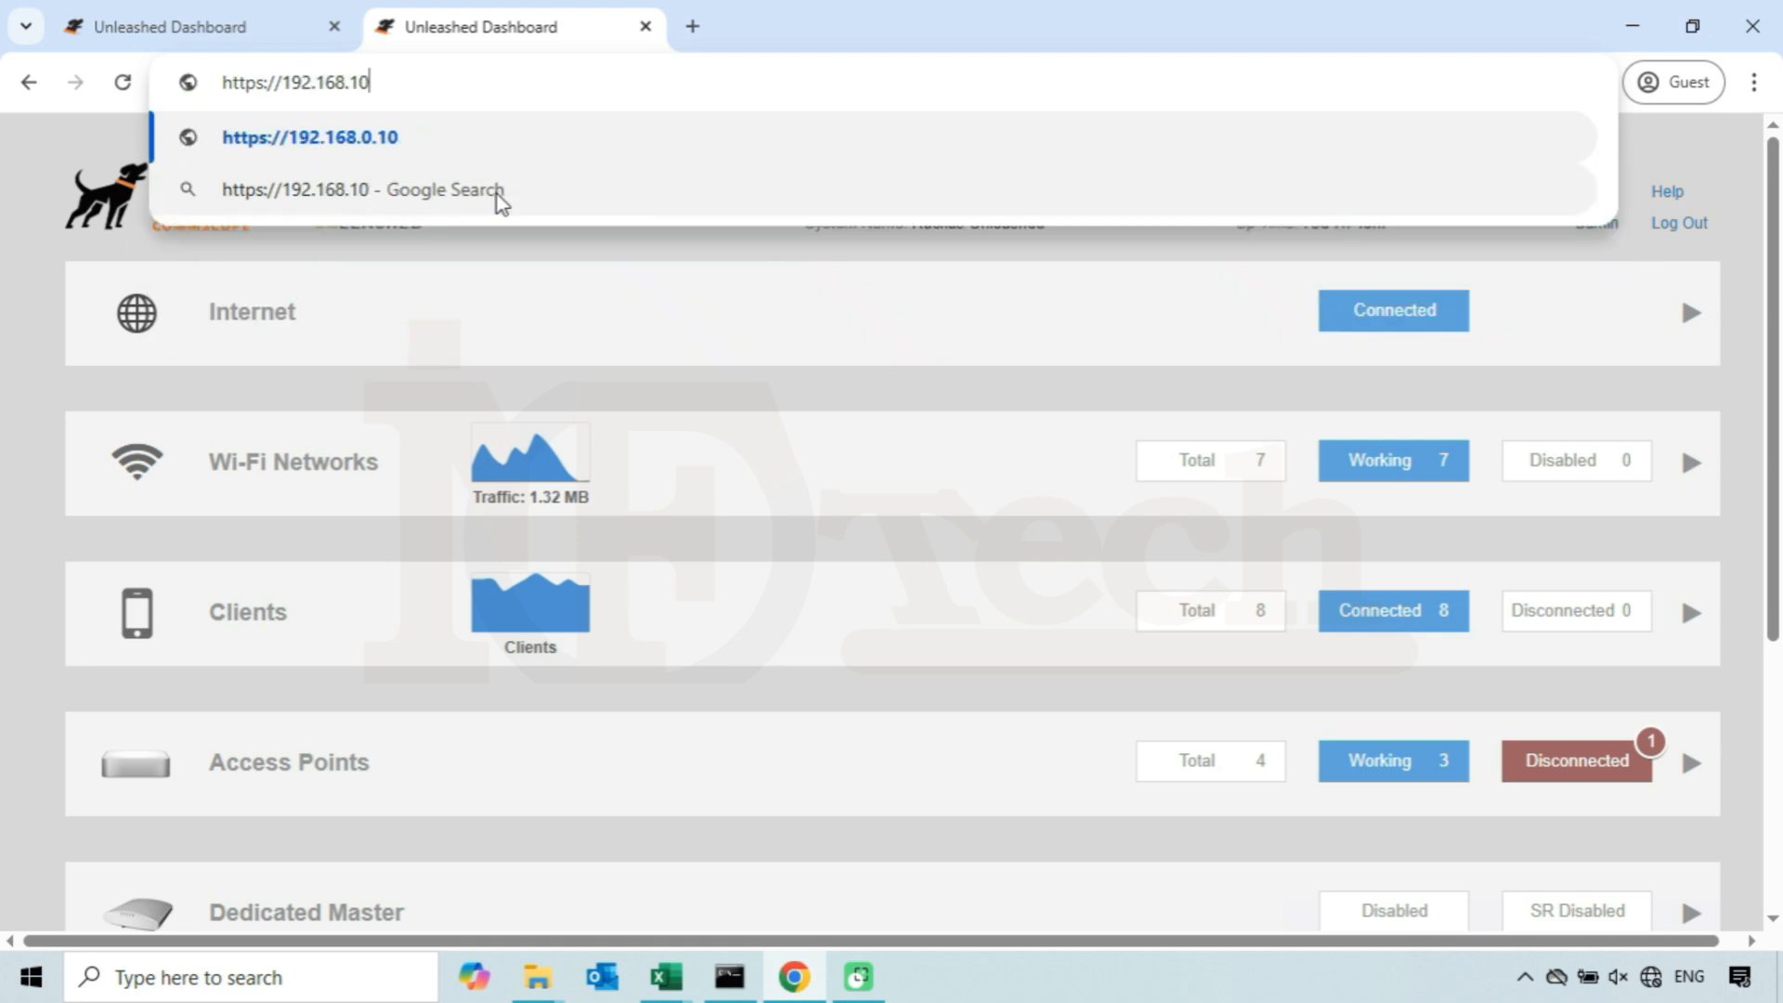
{"action": "type", "text": ".222"}
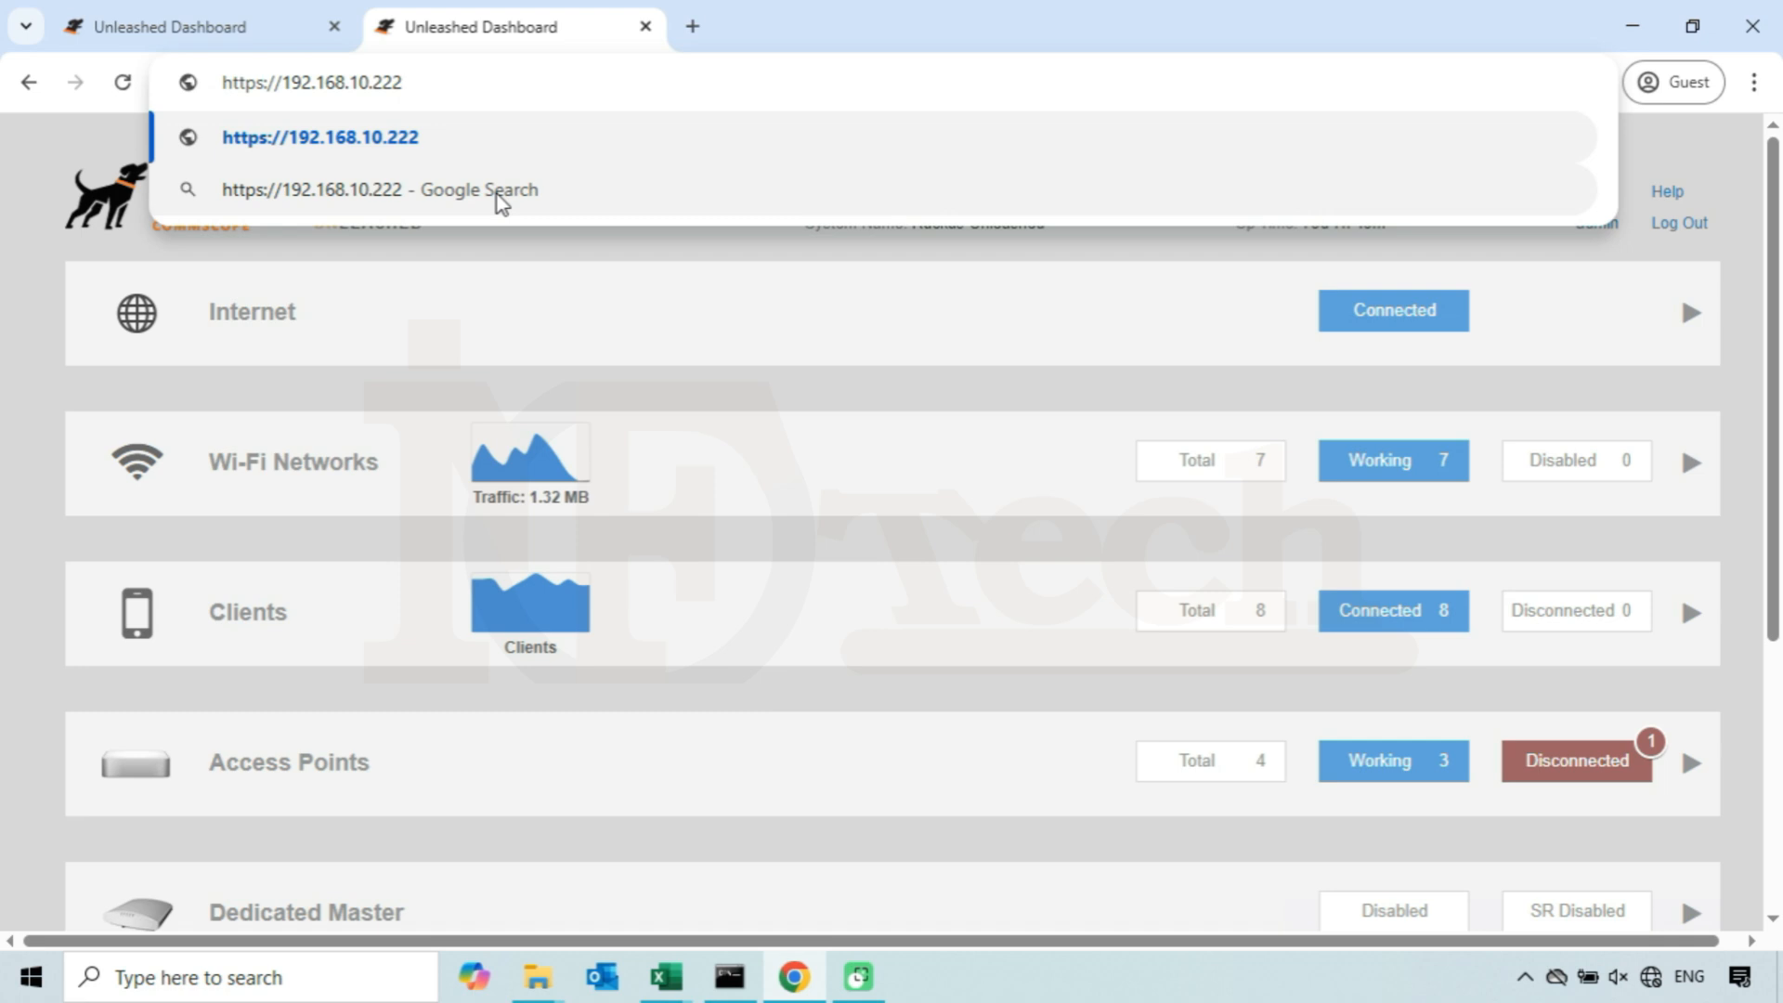
{"action": "key", "text": "Return"}
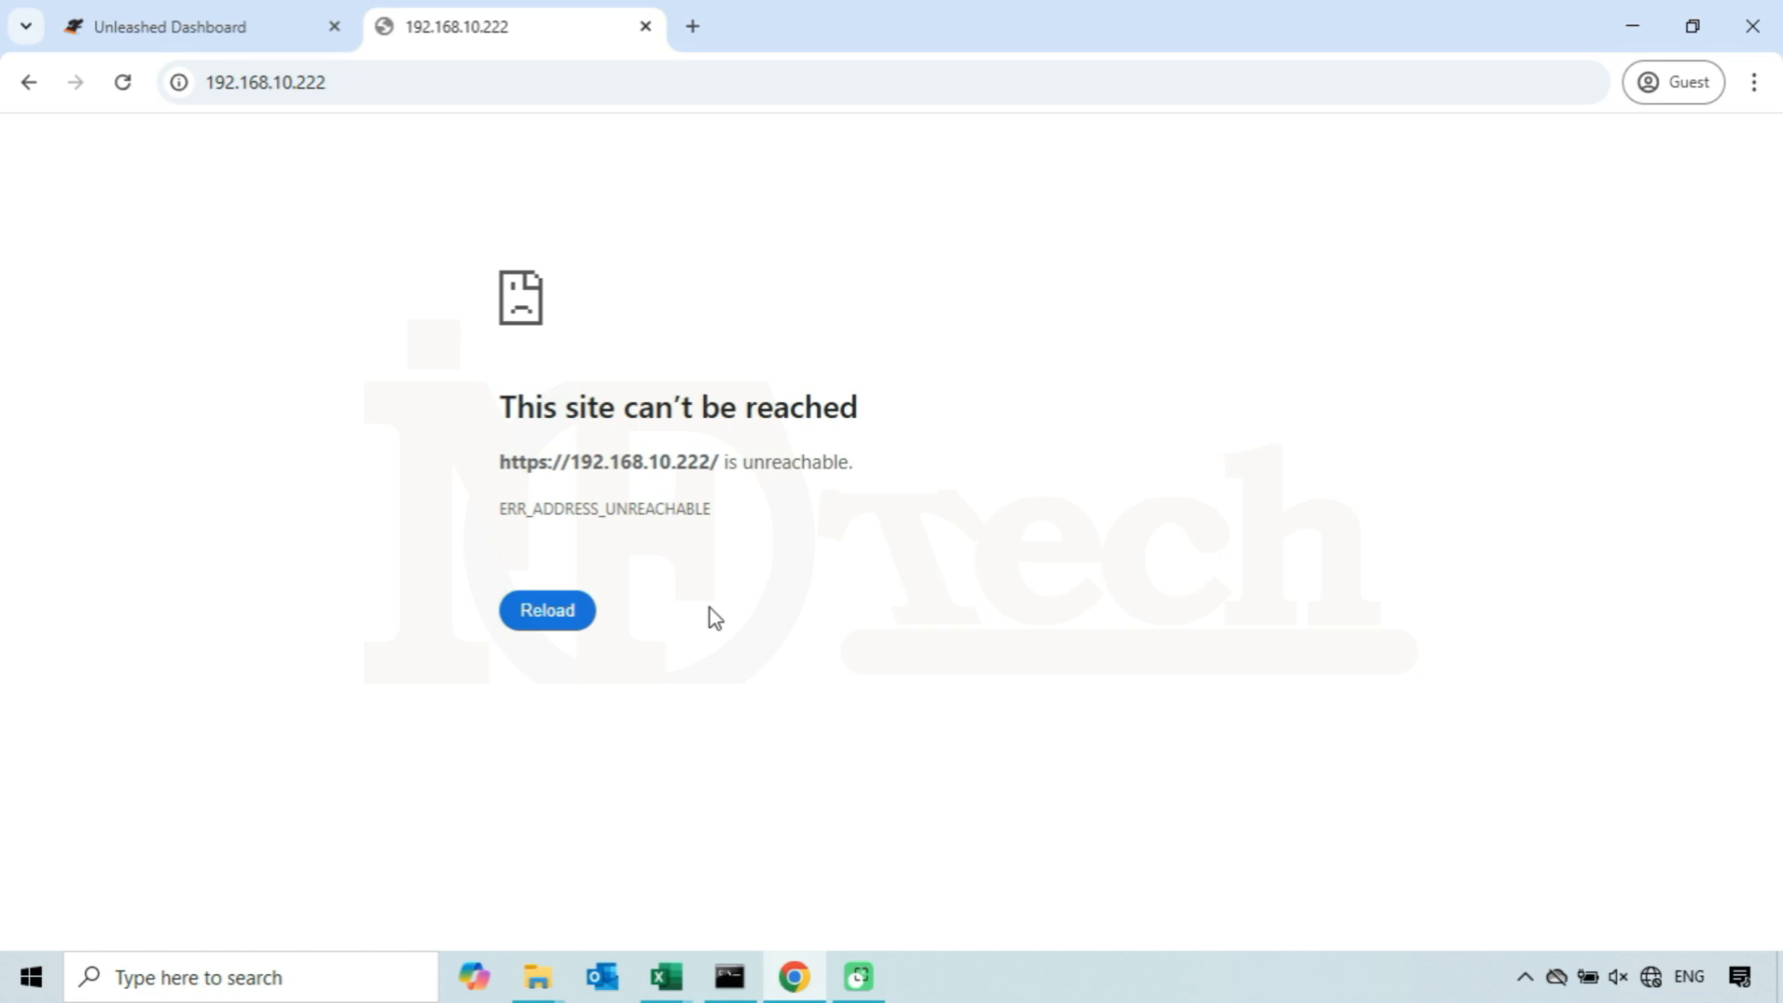
{"action": "key", "text": "F5"}
- Switch to Command Prompt, ping 192.168.10.222, and minimize the window again
{"action": "left_click", "coordinate": [727, 970]}
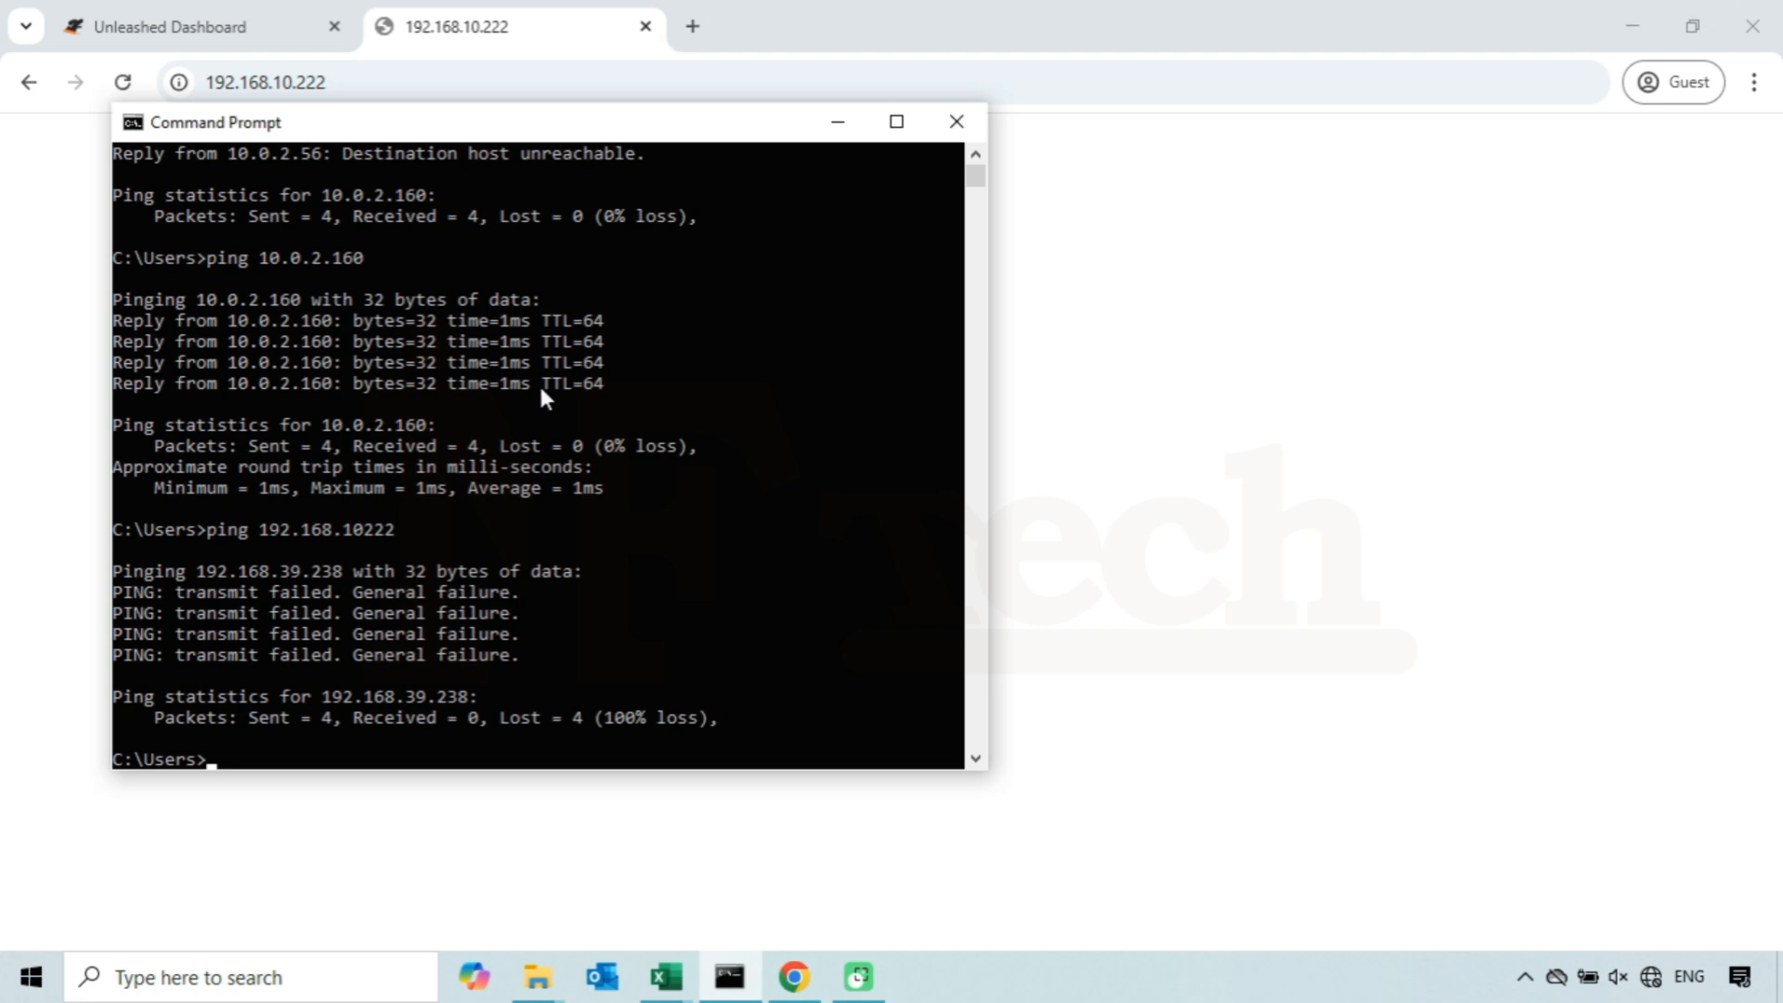
{"action": "key", "text": "Up"}
{"action": "key", "text": "BackSpace"}
{"action": "key", "text": "BackSpace"}
{"action": "key", "text": "BackSpace"}
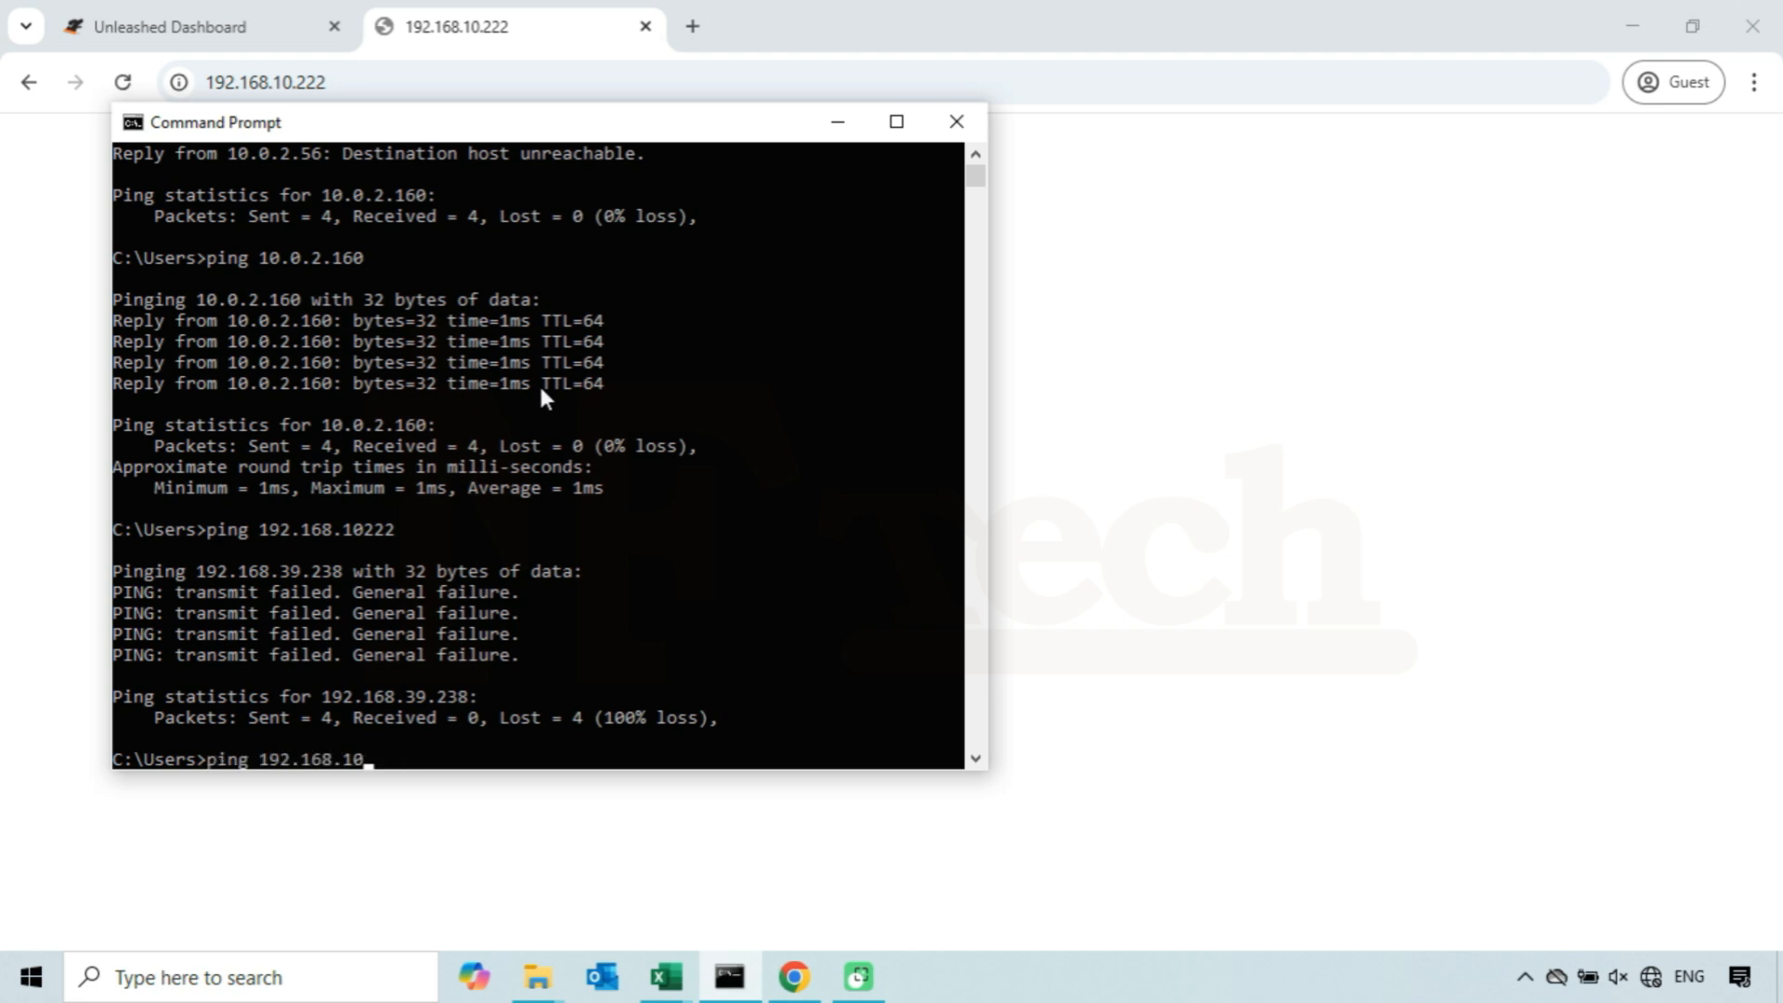
{"action": "type", "text": ".222"}
{"action": "key", "text": "Return"}
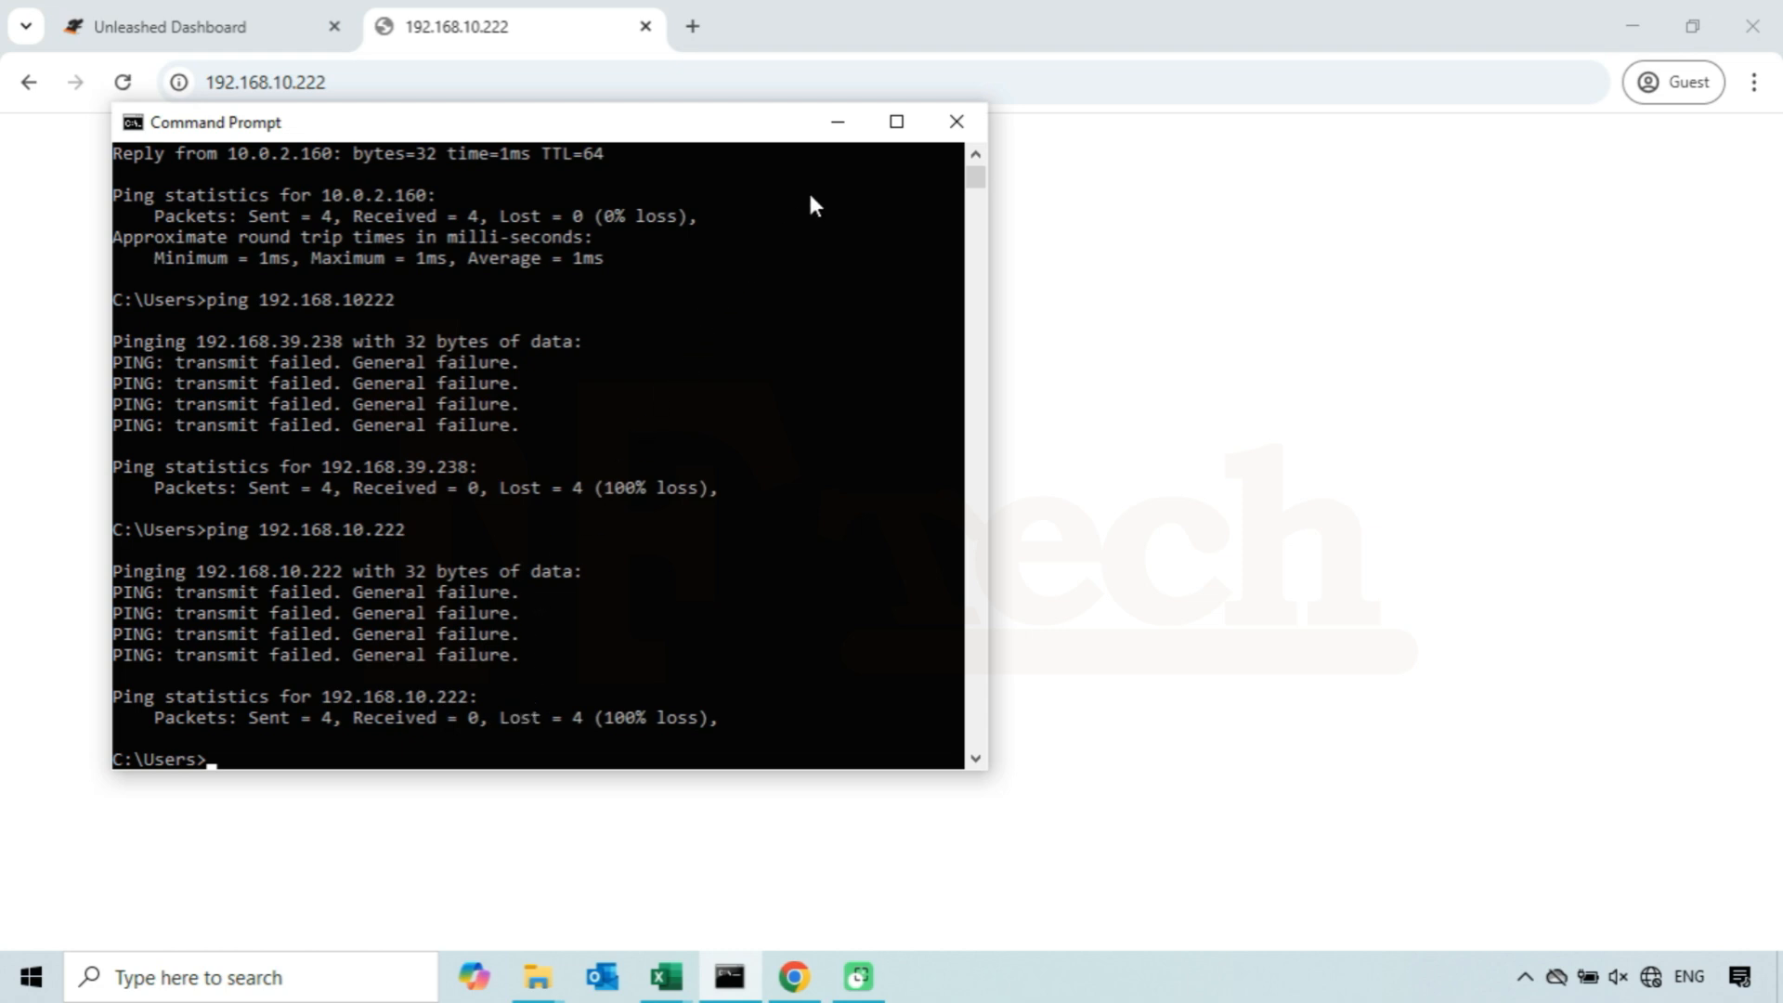
{"action": "left_click", "coordinate": [839, 123]}
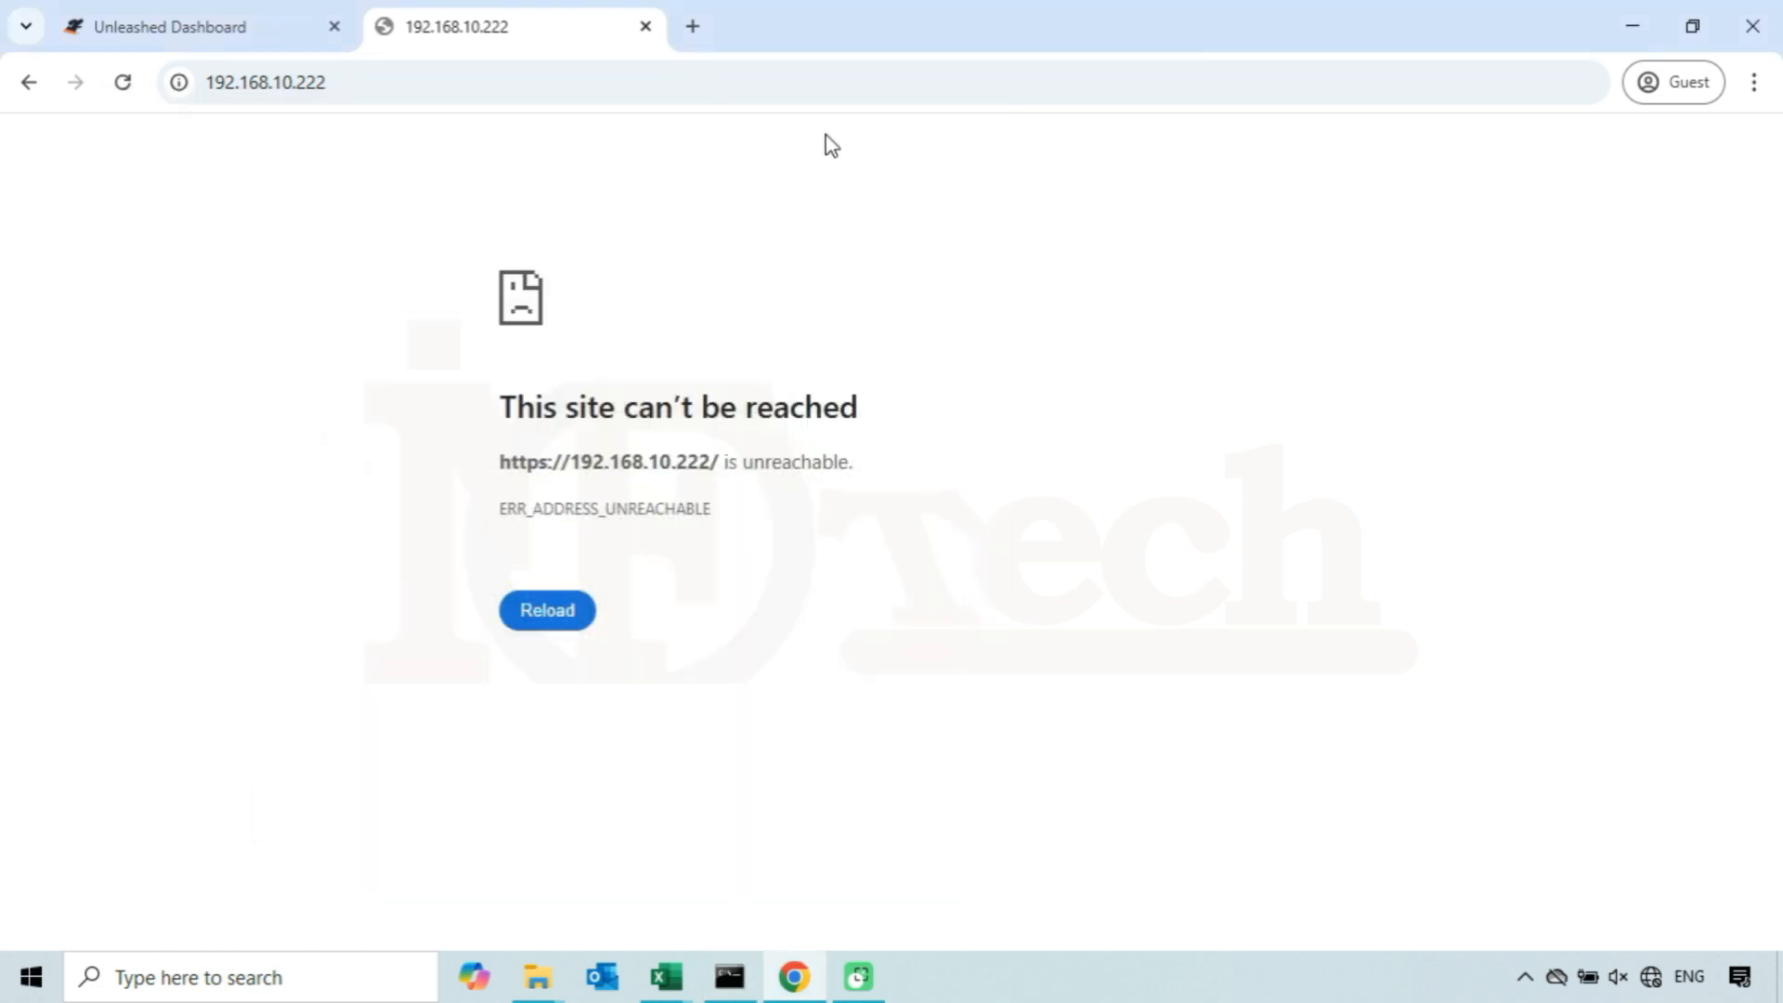